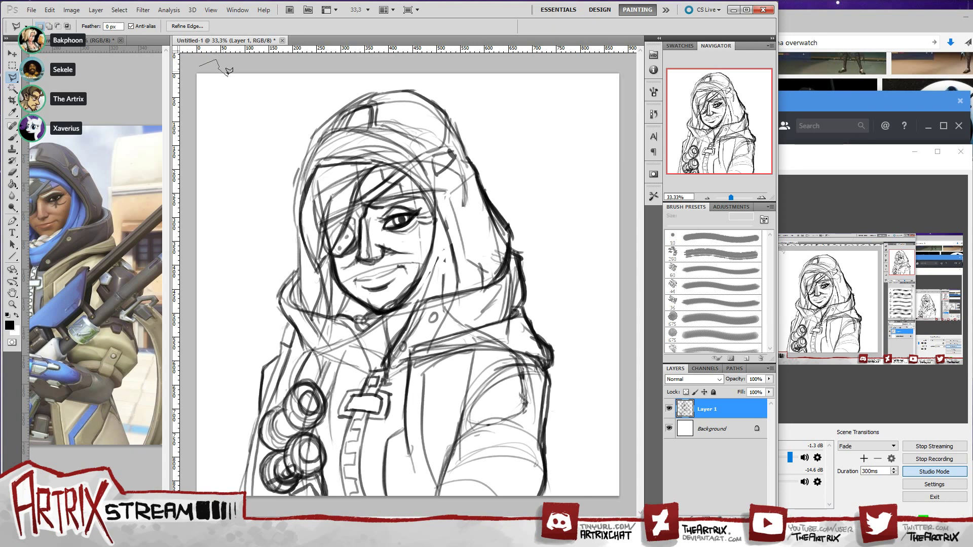
- Sketch strokes along the lower coat front and the sleeve's outer edge with the 20 px brush, undoing the last one
double_click(213, 63)
left_click(400, 202)
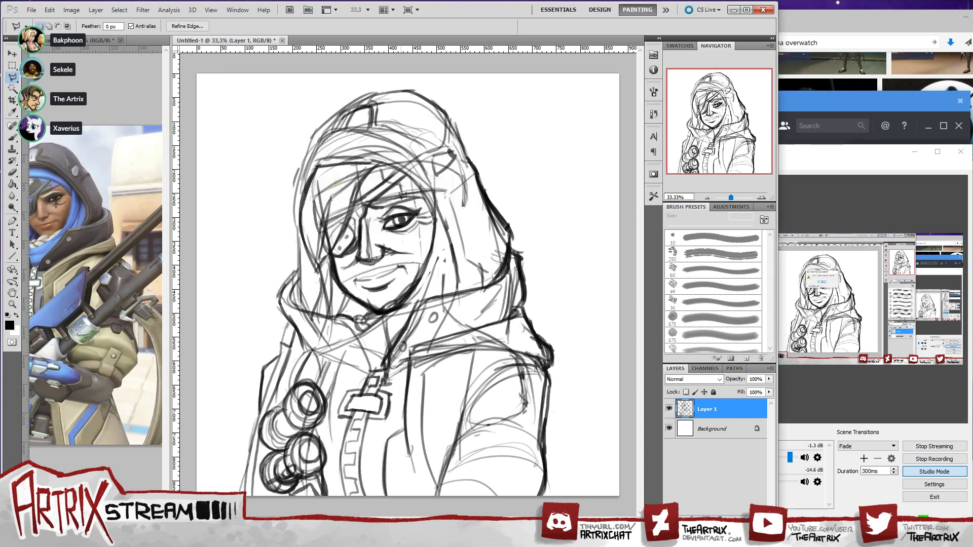
key("b")
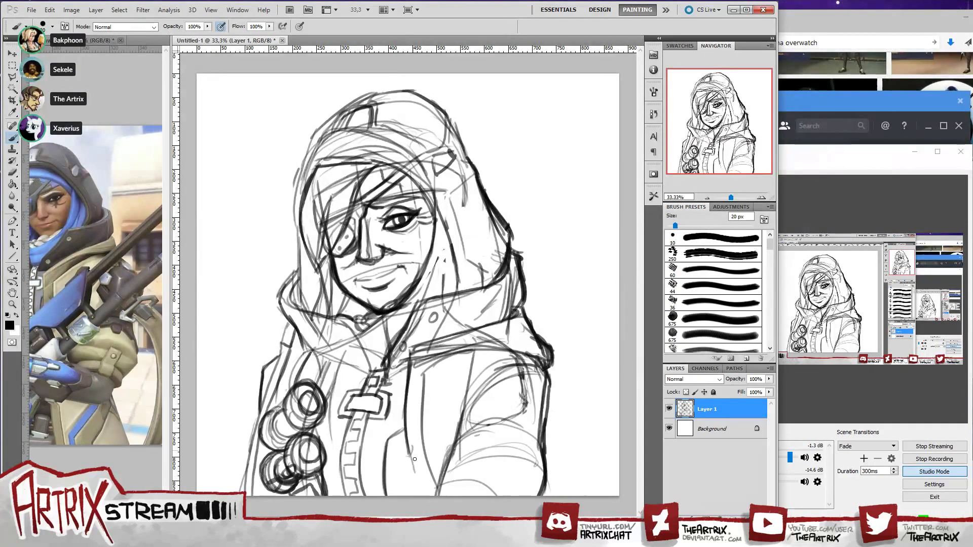
mouse_move(413, 451)
left_mouse_down()
mouse_move(425, 496)
mouse_move(437, 494)
left_mouse_up()
left_click_drag(541, 438, 545, 496)
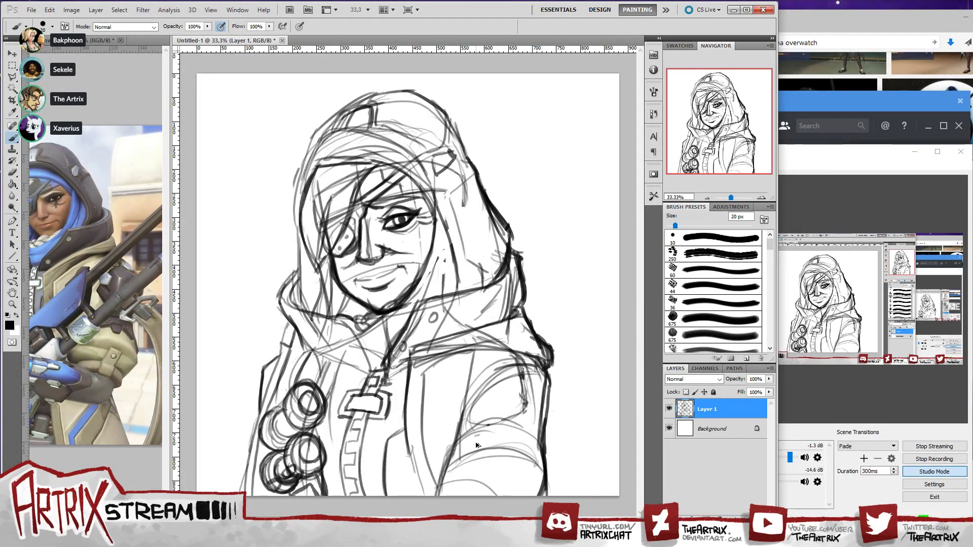
key("ctrl+alt+z")
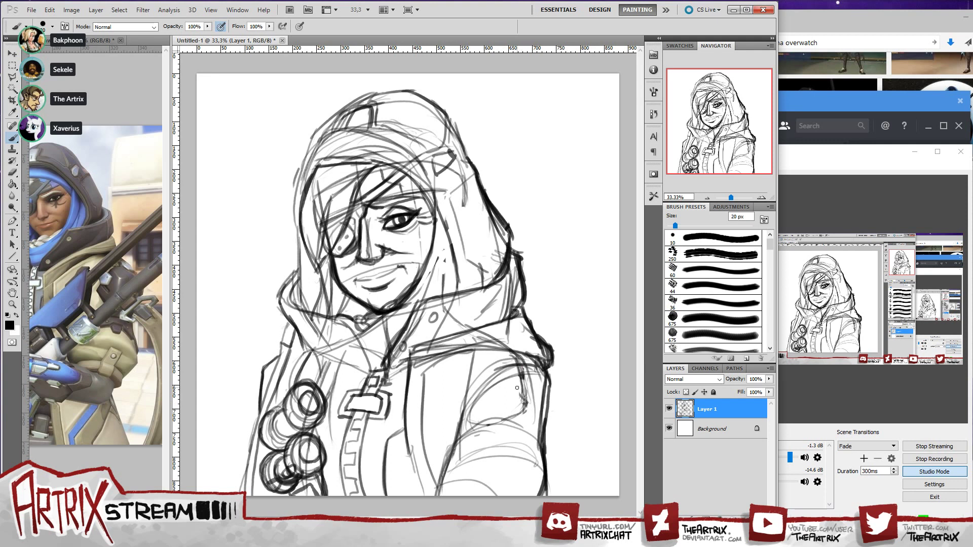
mouse_move(506, 390)
left_mouse_down()
mouse_move(532, 397)
mouse_move(534, 379)
mouse_move(502, 421)
left_mouse_up()
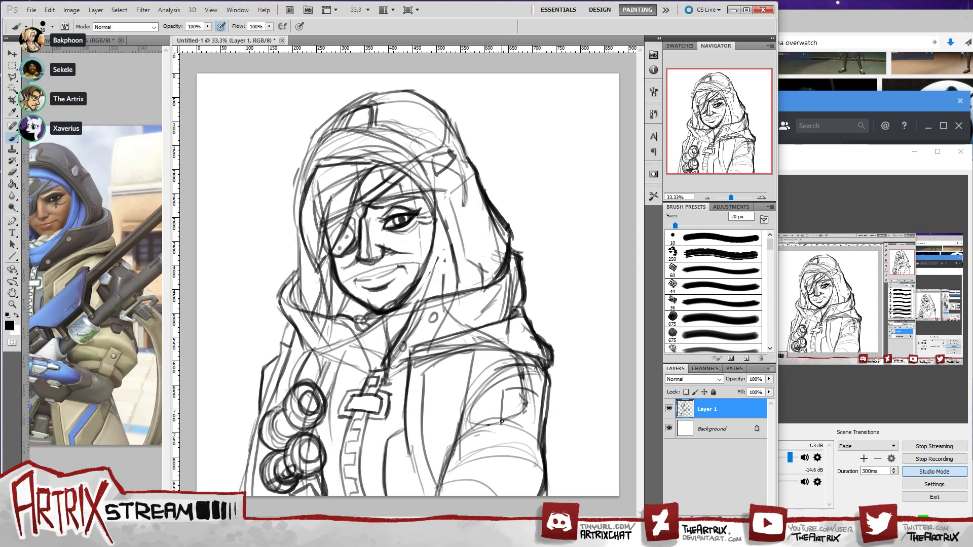
key("ctrl+z")
key("ctrl+alt+z")
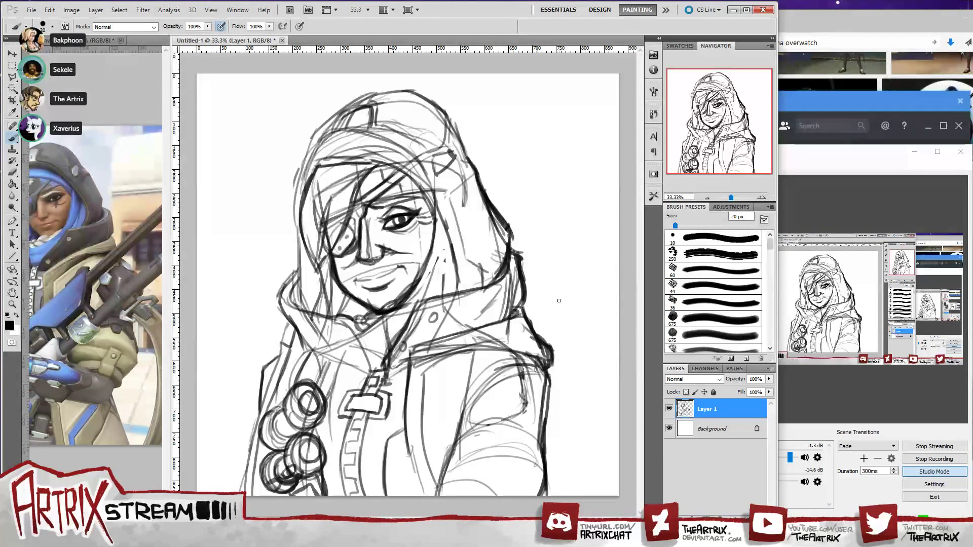
- Rough in the upper contour of the armor plate on the character's upper arm below the hood collar
mouse_move(541, 374)
left_mouse_down()
mouse_move(501, 383)
mouse_move(509, 407)
mouse_move(537, 404)
mouse_move(541, 377)
mouse_move(537, 404)
mouse_move(496, 446)
left_mouse_up()
key("ctrl+z")
key("ctrl+z")
key("ctrl+z")
key("ctrl+z")
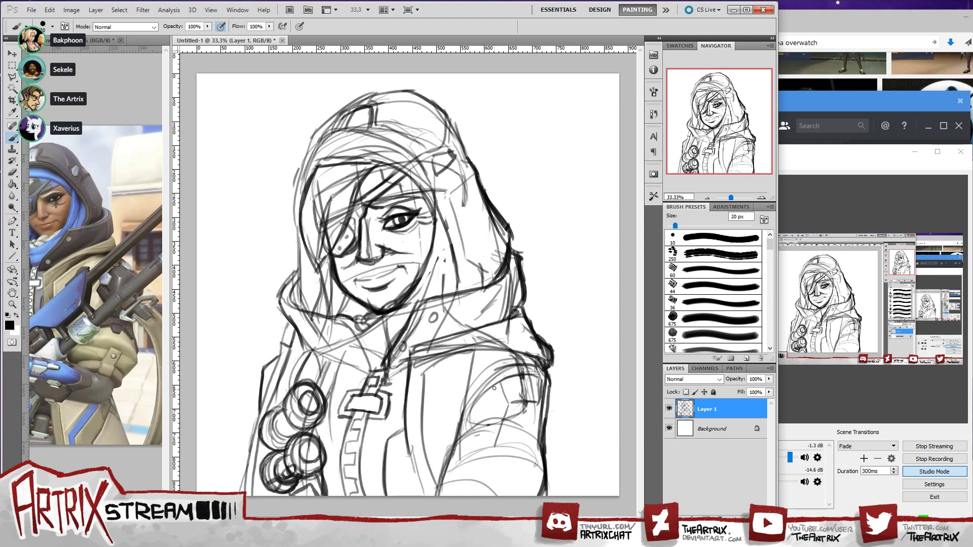
- Outline the boxy armor plate on the upper arm, with its side tab, top cap and thickened outer edge
mouse_move(494, 389)
left_mouse_down()
mouse_move(494, 445)
mouse_move(550, 445)
left_mouse_up()
left_click_drag(537, 407, 542, 433)
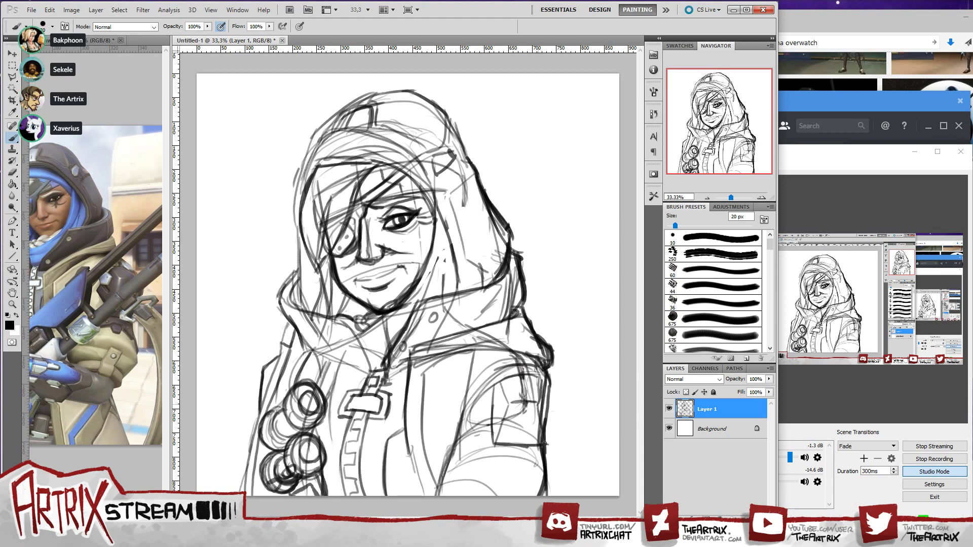
left_click_drag(546, 379, 542, 449)
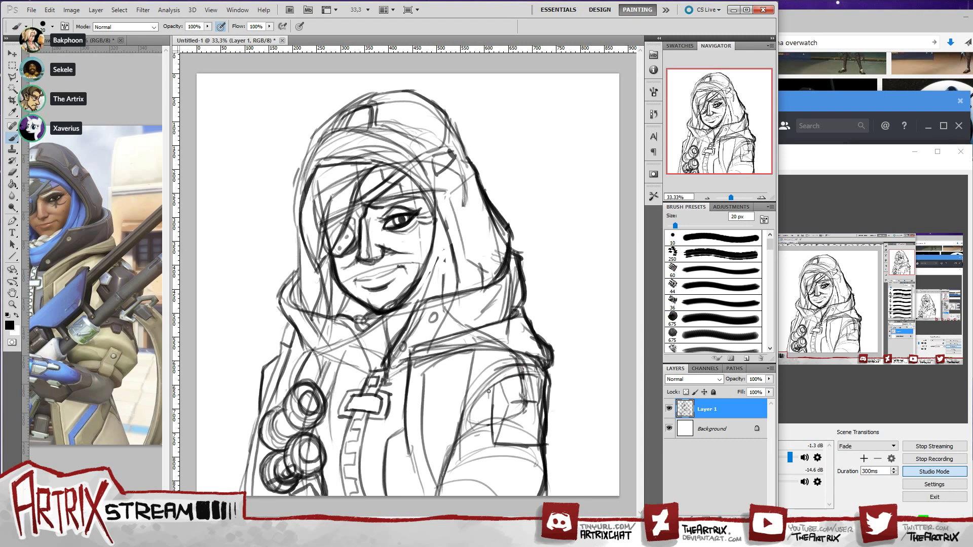
mouse_move(489, 391)
left_mouse_down()
mouse_move(495, 411)
mouse_move(489, 380)
mouse_move(489, 406)
left_mouse_up()
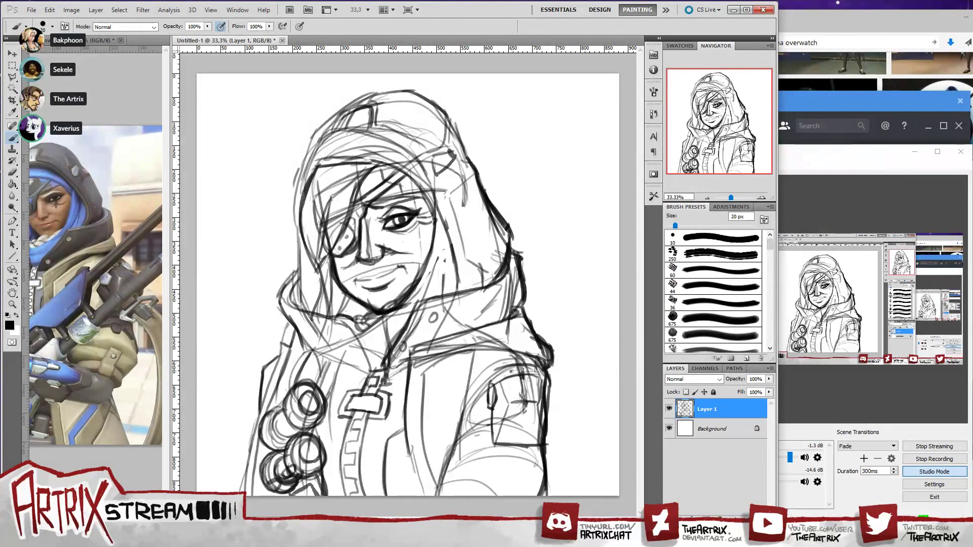
mouse_move(510, 373)
left_mouse_down()
mouse_move(522, 383)
mouse_move(534, 375)
mouse_move(520, 364)
mouse_move(551, 398)
mouse_move(549, 412)
left_mouse_up()
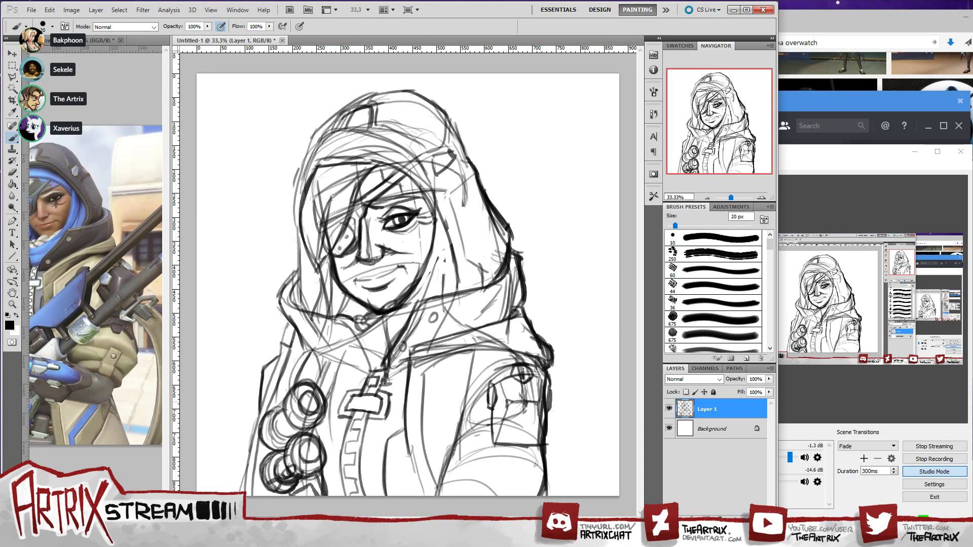
left_click_drag(541, 382, 541, 414)
- Draw a second line beneath the armor plate's bottom edge to give it thickness, undoing unwanted strokes
mouse_move(494, 455)
left_mouse_down()
mouse_move(549, 452)
mouse_move(510, 457)
left_mouse_up()
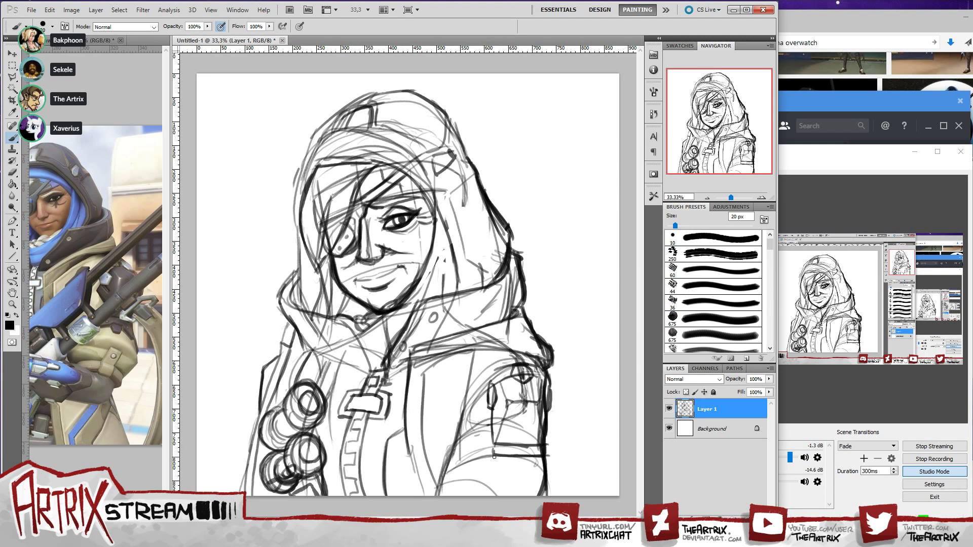
left_click_drag(496, 458, 542, 458)
key("ctrl+z")
left_click_drag(440, 484, 497, 467)
key("ctrl+z")
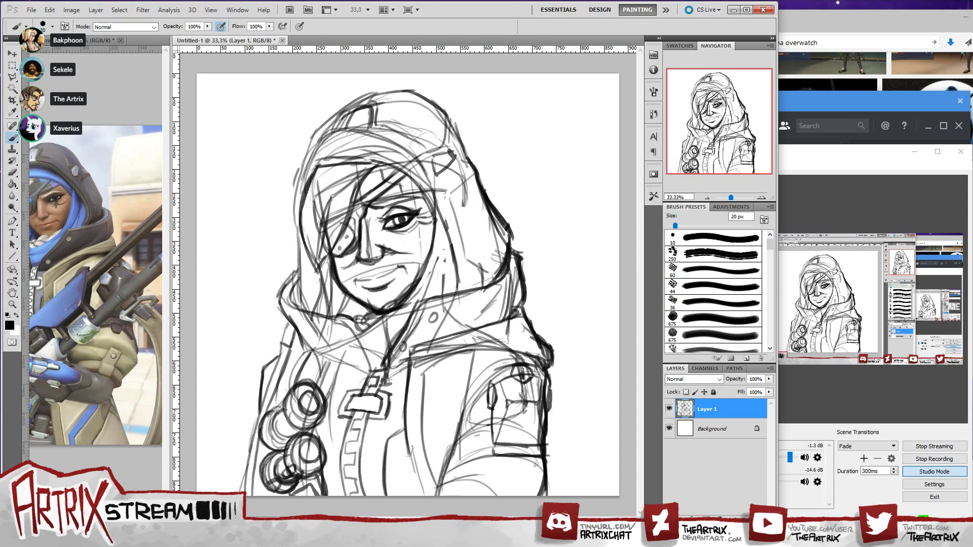
- Draw the curved sleeve fold running across the forearm beneath the armor plate, undoing and redoing strokes
left_click_drag(445, 481, 537, 467)
key("ctrl+z")
key("ctrl+z")
key("ctrl+z")
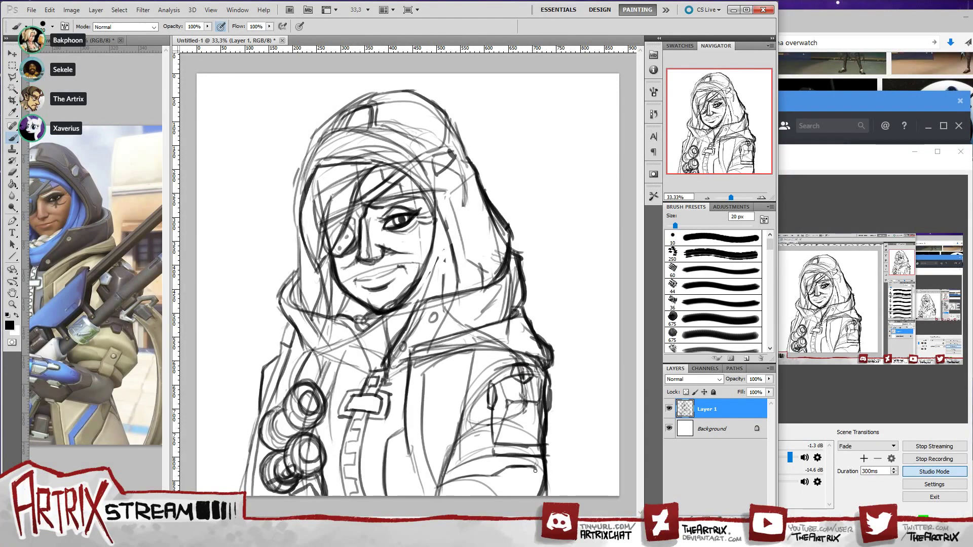
left_click_drag(538, 478, 547, 484)
mouse_move(439, 484)
left_mouse_down()
mouse_move(544, 487)
mouse_move(505, 479)
mouse_move(547, 492)
left_mouse_up()
key("ctrl+z")
mouse_move(441, 483)
left_mouse_down()
mouse_move(547, 487)
mouse_move(514, 466)
mouse_move(527, 466)
left_mouse_up()
key("ctrl+z")
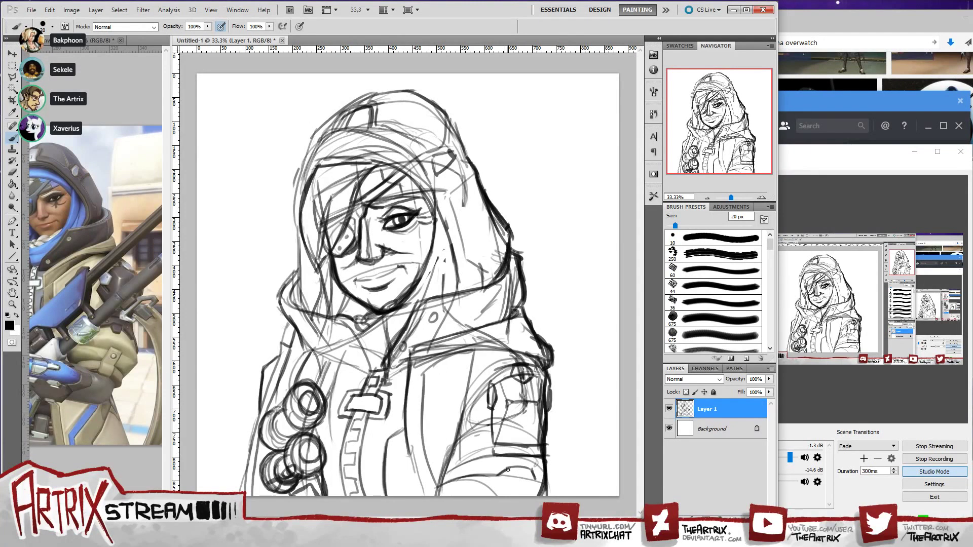
- Draw the small rounded pad on the sleeve beneath the armor plate
mouse_move(503, 477)
left_mouse_down()
mouse_move(526, 492)
mouse_move(533, 473)
left_mouse_up()
key("ctrl+z")
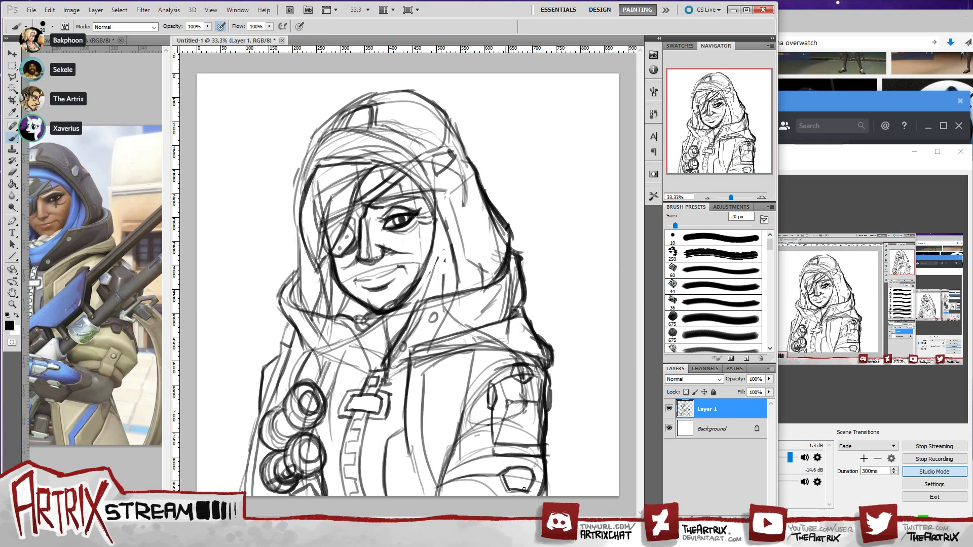
left_click_drag(510, 490, 529, 493)
mouse_move(503, 460)
left_mouse_down()
mouse_move(509, 471)
mouse_move(499, 480)
left_mouse_up()
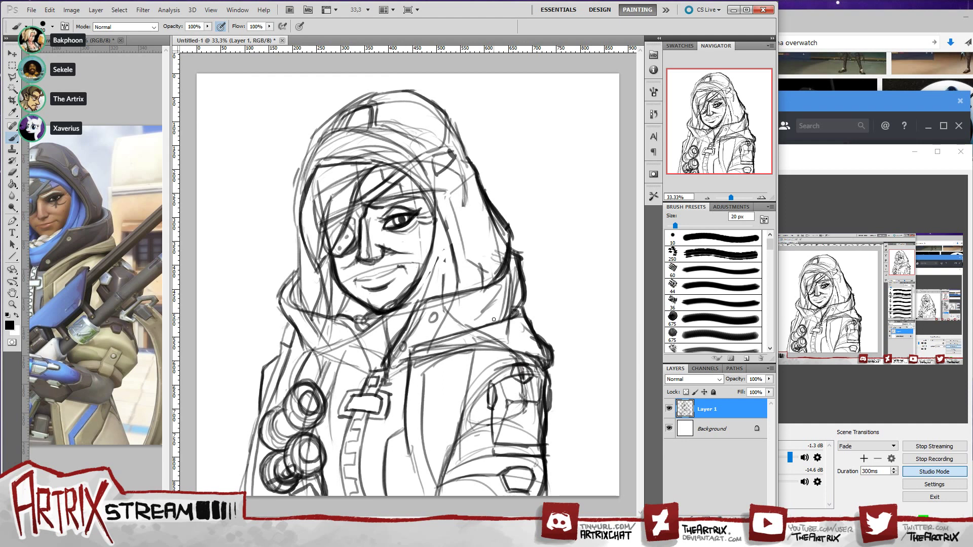
- Switch to Discord, check the #radiorothingham chat, and return to the Photoshop drawing
left_click(440, 537)
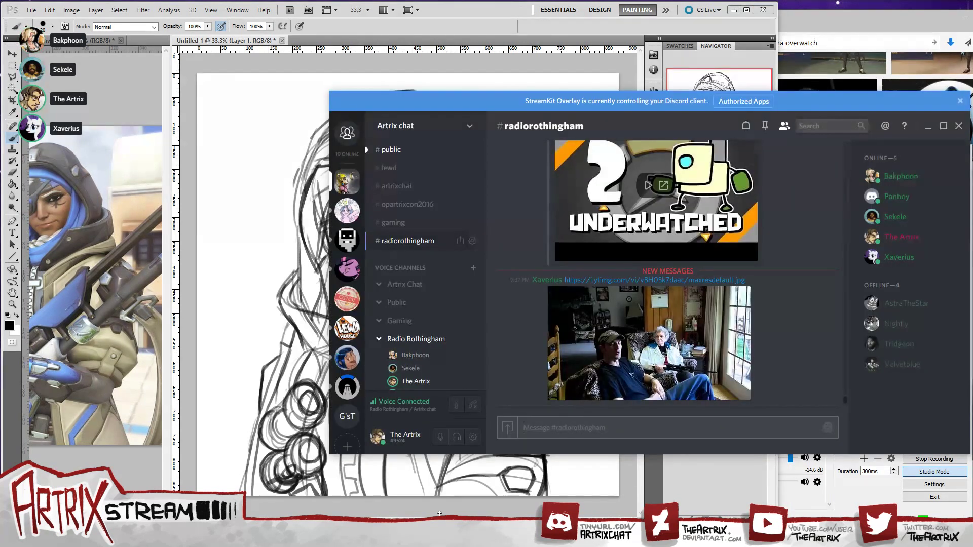
scroll(481, 274, "down", 1)
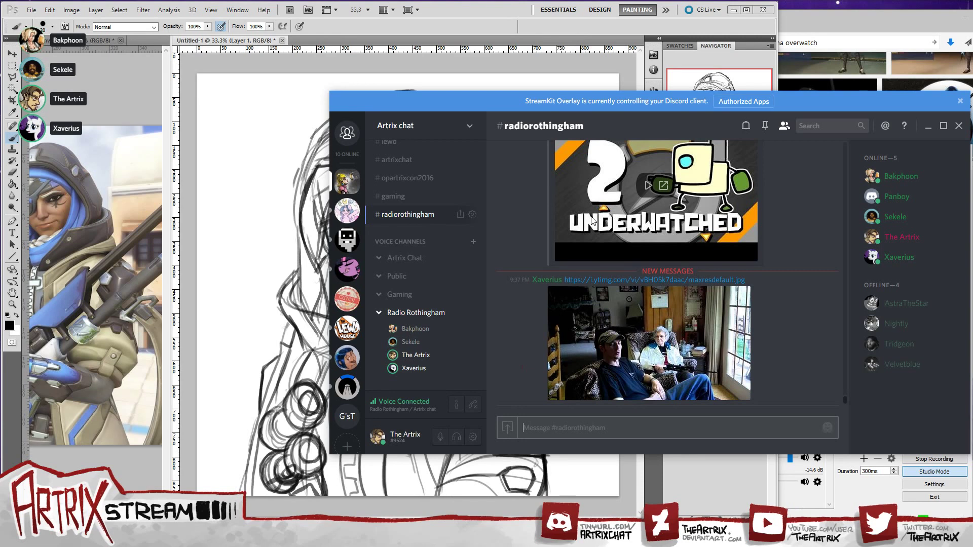
left_click(457, 8)
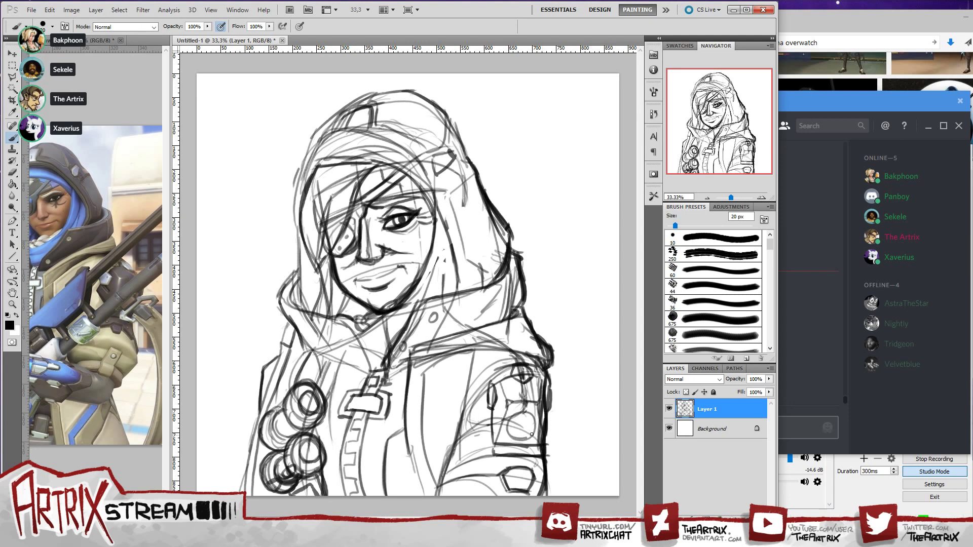
- Clear the guideline strokes inside the upper-arm armor plate and define its inner panel edges
mouse_move(521, 411)
left_mouse_down()
mouse_move(523, 442)
mouse_move(503, 425)
mouse_move(534, 434)
mouse_move(524, 413)
mouse_move(509, 420)
mouse_move(523, 411)
left_mouse_up()
key("ctrl+z")
key("ctrl+z")
key("ctrl+z")
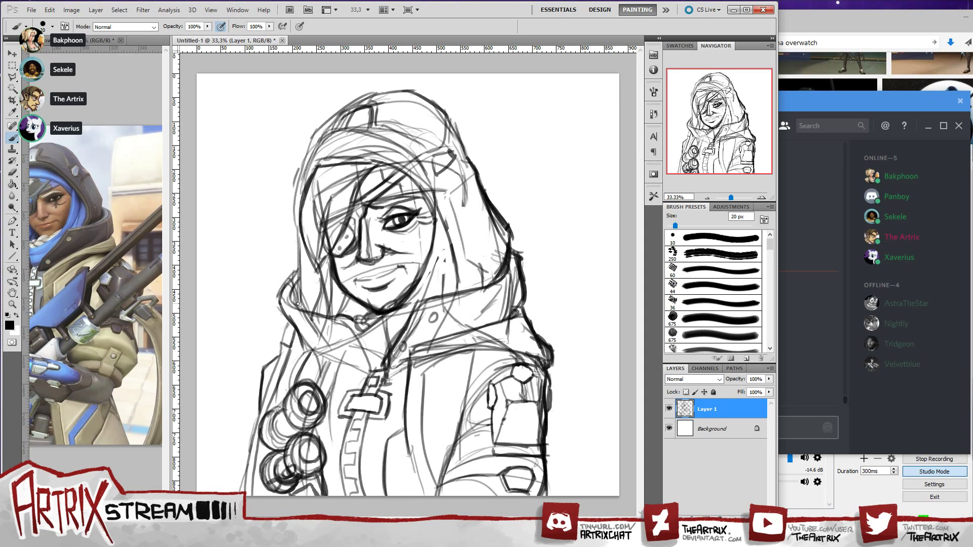
- Darken the hood's outer contour from the collar up along the face side towards the crown
mouse_move(294, 276)
left_mouse_down()
mouse_move(278, 294)
mouse_move(305, 344)
left_mouse_up()
key("ctrl+alt+z")
key("ctrl+alt+z")
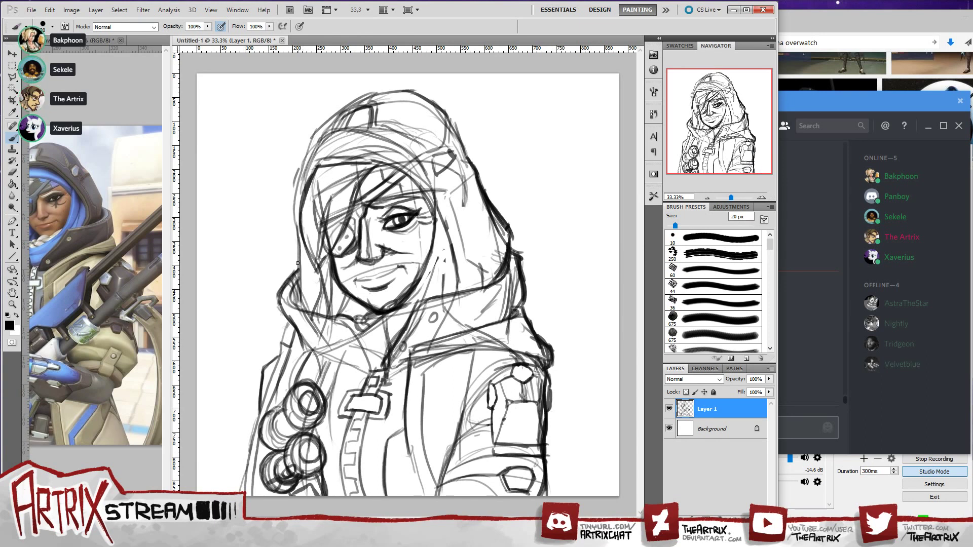
mouse_move(298, 263)
left_mouse_down()
mouse_move(305, 155)
mouse_move(296, 182)
mouse_move(313, 138)
mouse_move(400, 91)
left_mouse_up()
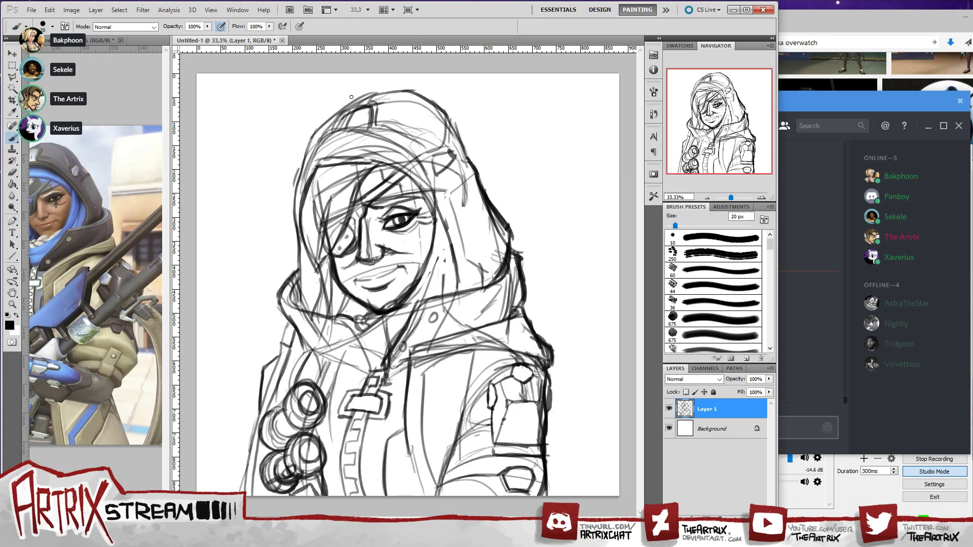
mouse_move(381, 95)
left_mouse_down()
mouse_move(428, 101)
mouse_move(468, 142)
mouse_move(469, 158)
mouse_move(453, 123)
mouse_move(499, 212)
left_mouse_up()
key("ctrl+z")
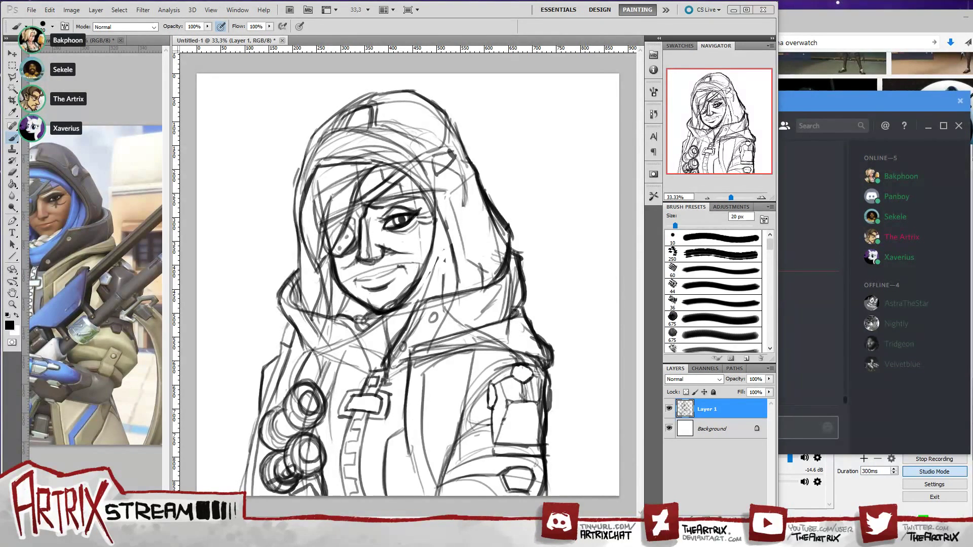
right_click(111, 537)
left_click(111, 538)
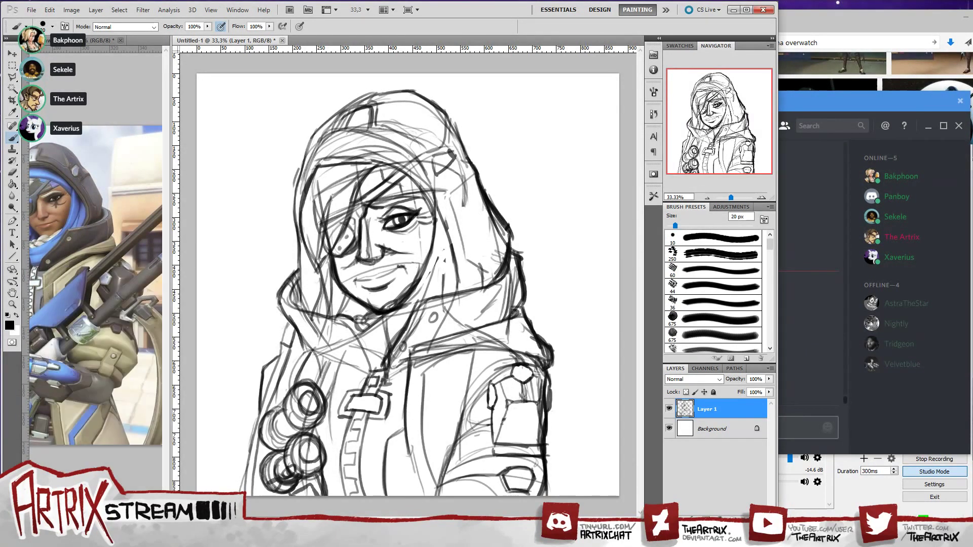
left_click(111, 537)
- Reshape the armor plate by removing its inner panel lines and rounding its lower corners
mouse_move(165, 481)
left_click_drag(495, 407, 495, 414)
mouse_move(510, 400)
left_mouse_down()
mouse_move(525, 393)
mouse_move(532, 403)
left_mouse_up()
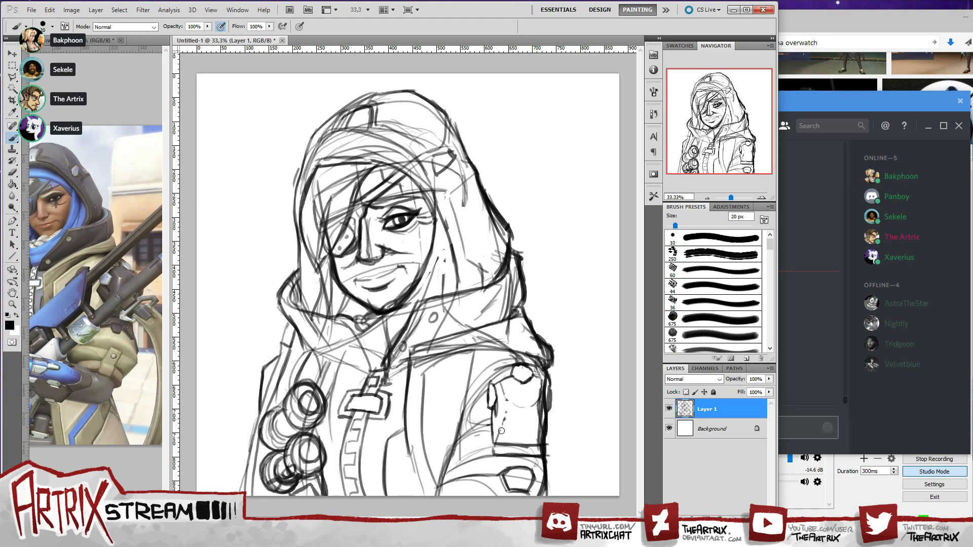
left_click_drag(499, 440, 534, 442)
mouse_move(492, 433)
left_mouse_down()
mouse_move(523, 459)
mouse_move(514, 452)
mouse_move(541, 431)
left_mouse_up()
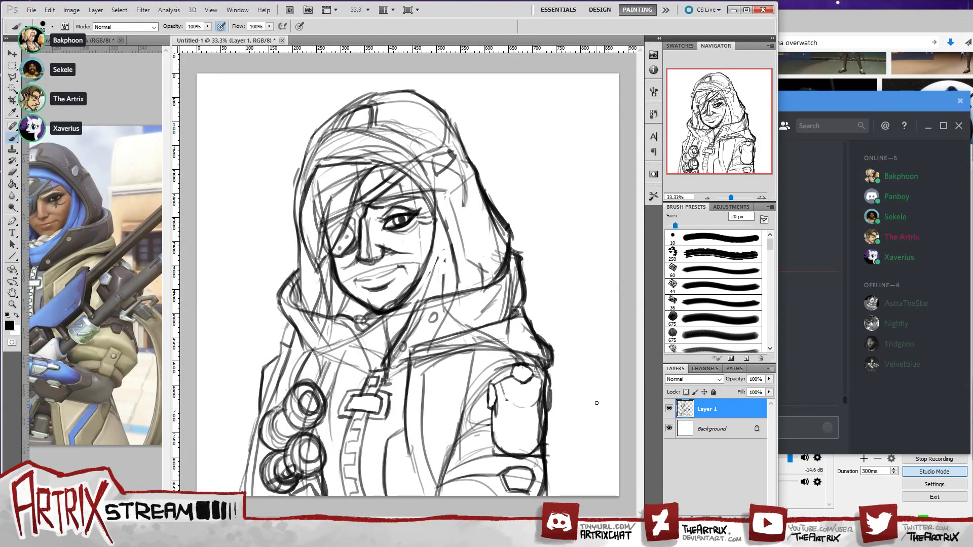
left_click_drag(492, 396, 501, 449)
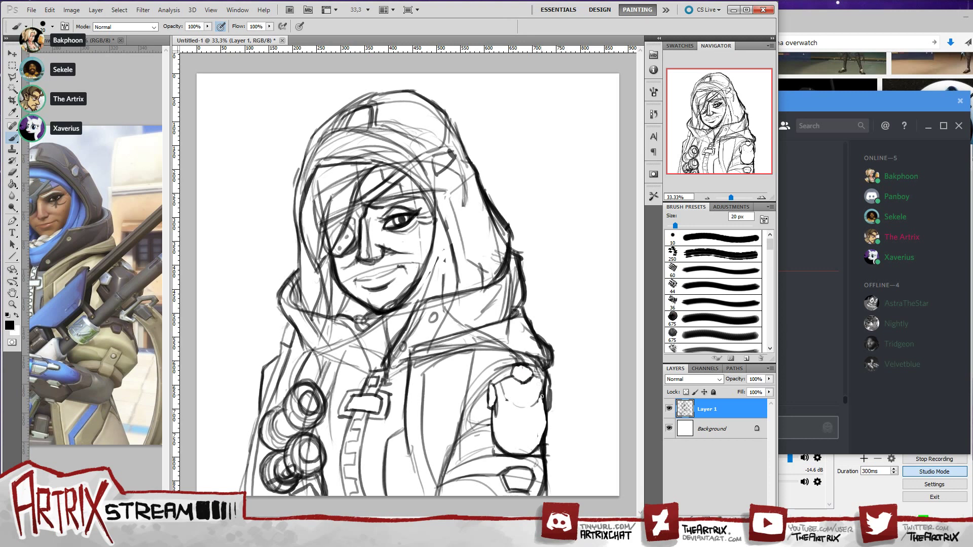
- Draw a light oval for the emblem in the lower half of the armor plate, undoing failed attempts
left_click_drag(544, 405, 544, 431)
mouse_move(524, 416)
left_mouse_down()
mouse_move(518, 440)
mouse_move(534, 427)
mouse_move(513, 413)
mouse_move(540, 436)
mouse_move(524, 432)
left_mouse_up()
key("ctrl+alt+z")
key("ctrl+alt+z")
key("ctrl+z")
key("ctrl+z")
key("ctrl+z")
left_click_drag(514, 444, 517, 446)
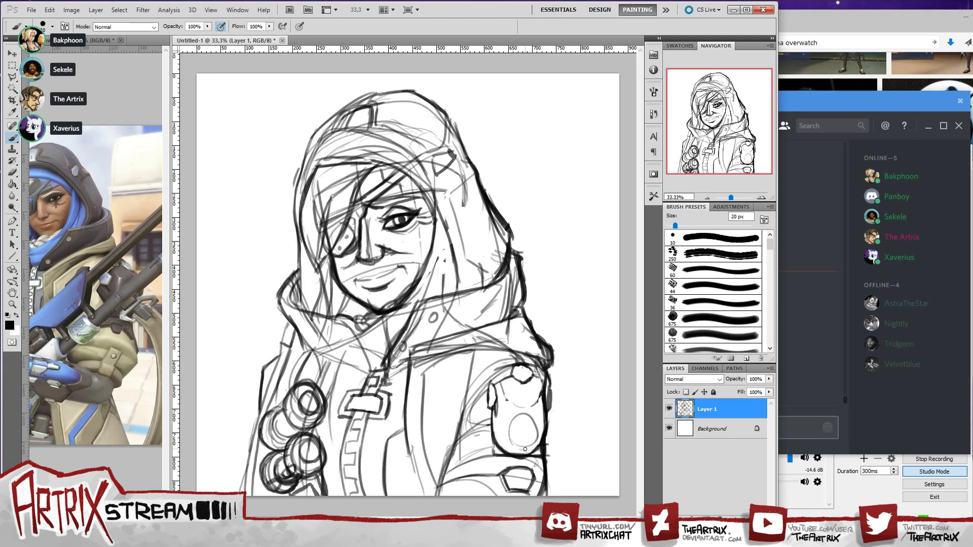
- Check the Discord #radiorothingham chat window again
mouse_move(410, 537)
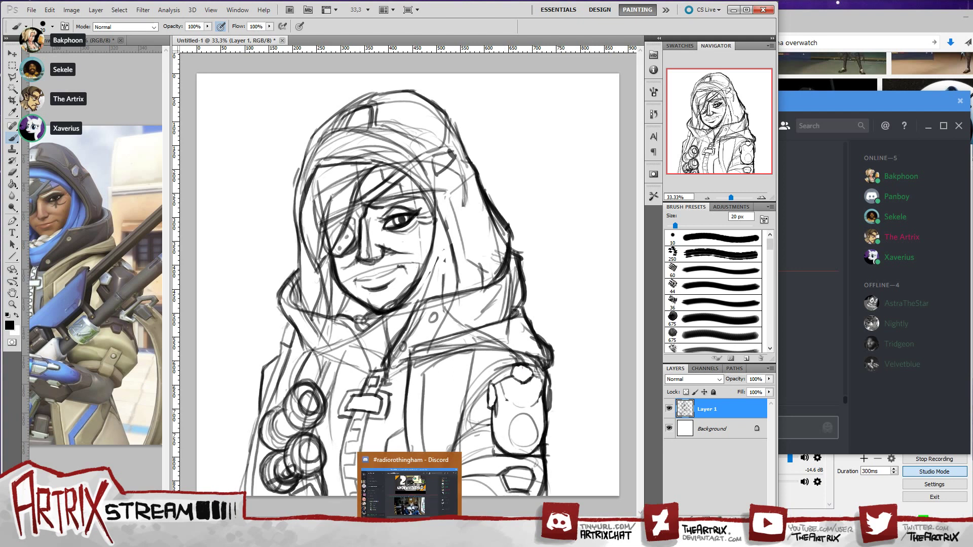
left_click(408, 507)
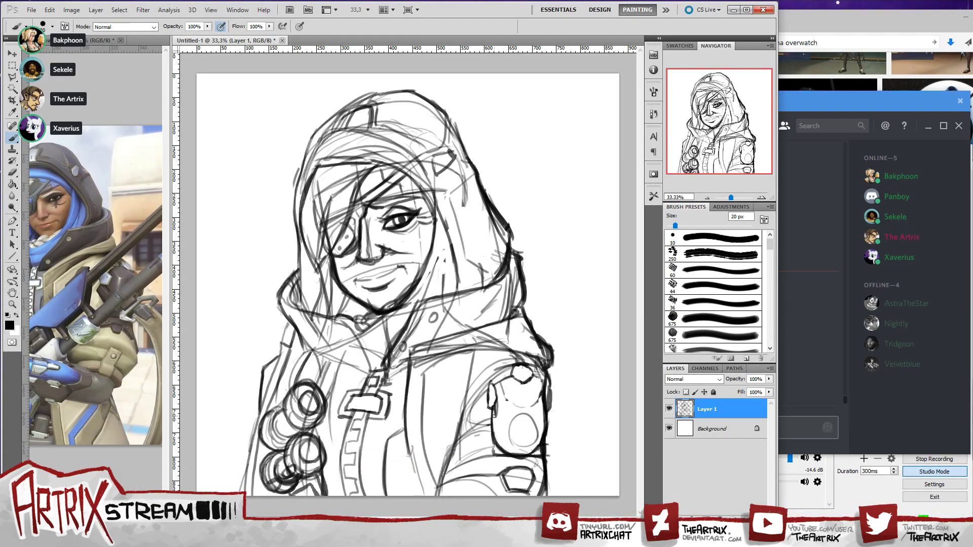
- Redraw the armor plate's upper contour around the cap and side tab with darker, heavier lines
mouse_move(495, 407)
left_mouse_down()
mouse_move(498, 423)
mouse_move(499, 402)
left_mouse_up()
key("ctrl+z")
key("ctrl+z")
key("ctrl+z")
key("ctrl+z")
mouse_move(495, 383)
left_mouse_down()
mouse_move(493, 406)
mouse_move(493, 382)
mouse_move(499, 400)
mouse_move(522, 366)
mouse_move(510, 378)
mouse_move(524, 387)
mouse_move(555, 362)
mouse_move(551, 403)
mouse_move(542, 385)
mouse_move(549, 408)
left_mouse_up()
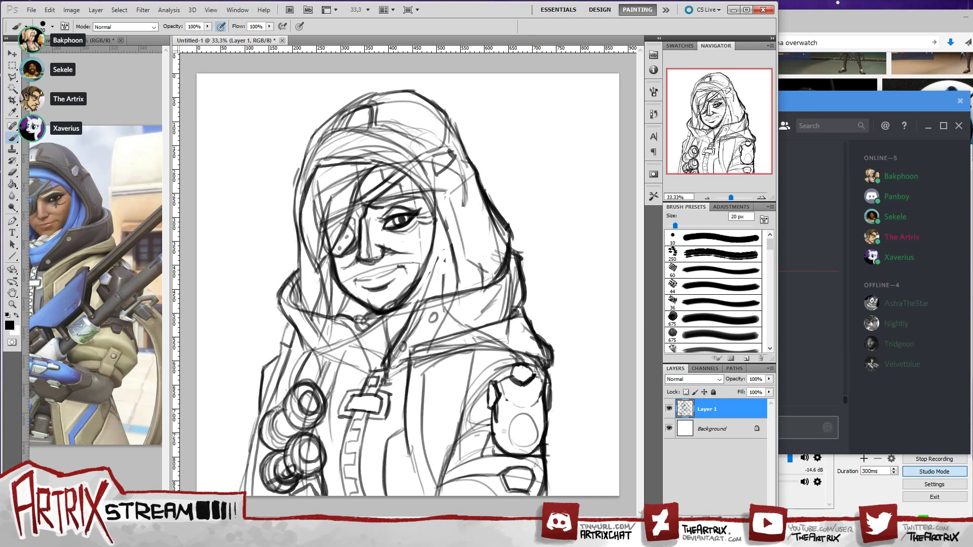
- Strengthen the sleeve lines between the armor plate's lower edge and the rounded pad
mouse_move(546, 438)
left_mouse_down()
mouse_move(541, 457)
mouse_move(550, 465)
mouse_move(538, 495)
mouse_move(530, 487)
mouse_move(536, 475)
mouse_move(547, 492)
mouse_move(489, 469)
mouse_move(537, 467)
left_mouse_up()
key("ctrl+z")
key("ctrl+z")
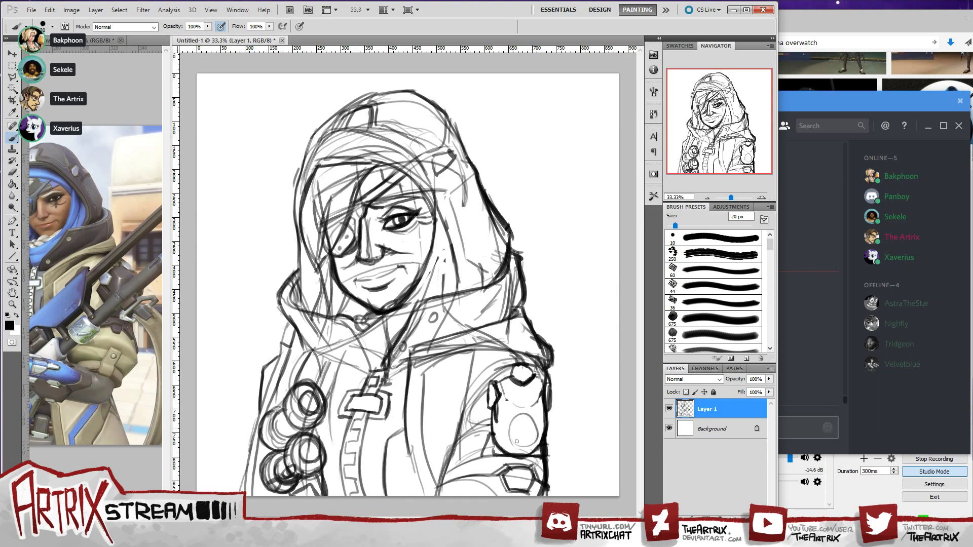
- Draw the Overwatch emblem inside the oval on the armor plate
left_click_drag(516, 441, 531, 429)
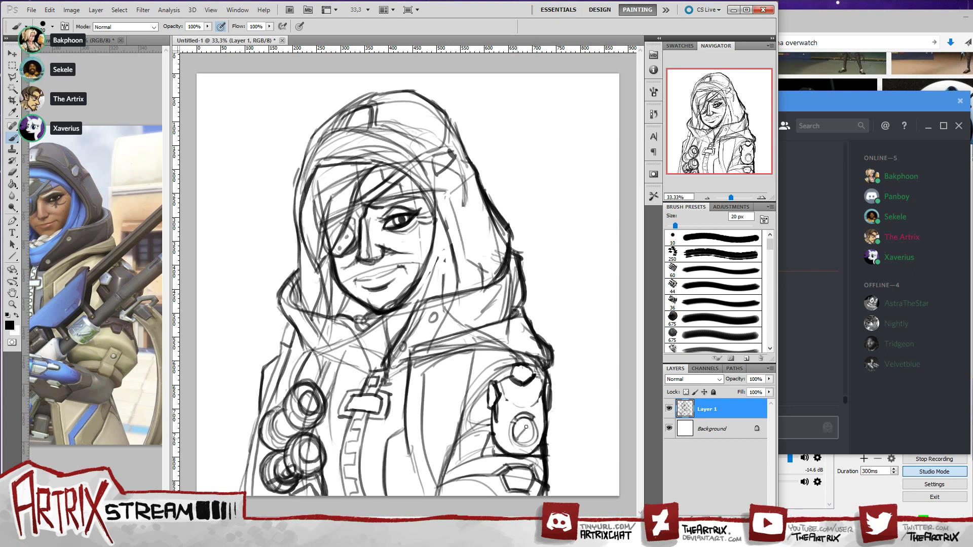
mouse_move(511, 427)
left_mouse_down()
mouse_move(516, 444)
mouse_move(527, 428)
mouse_move(532, 442)
mouse_move(538, 432)
mouse_move(532, 443)
left_mouse_up()
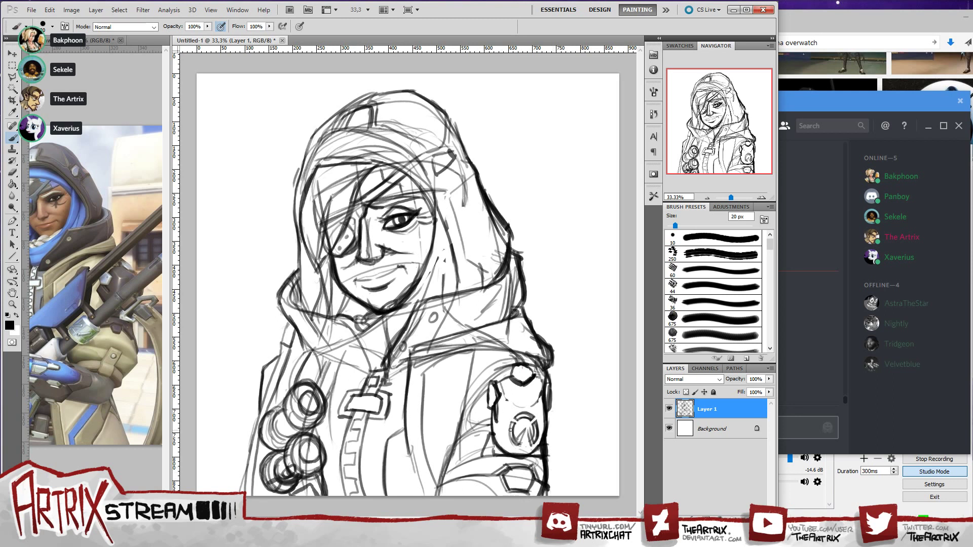
- Strengthen the sleeve's inner contour from the shoulder to the elbow and its outer edge beside the armor plate
mouse_move(454, 446)
left_mouse_down()
mouse_move(448, 468)
mouse_move(449, 459)
left_mouse_up()
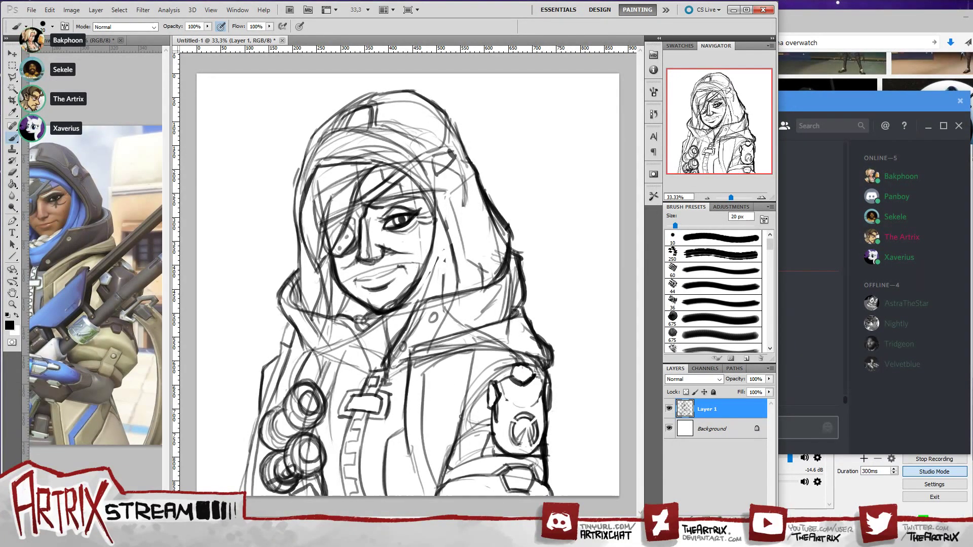
left_click_drag(459, 407, 511, 360)
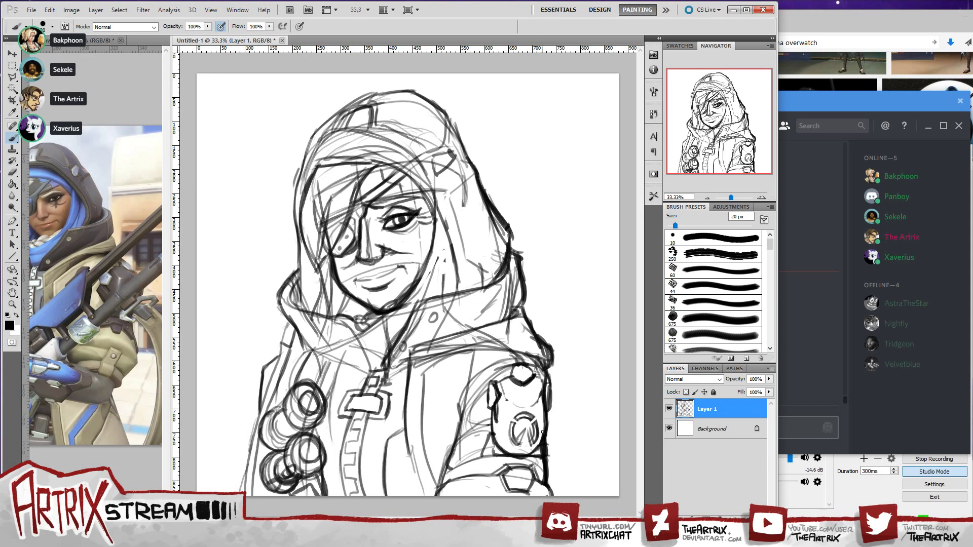
left_click_drag(548, 407, 552, 451)
key("ctrl+z")
left_click_drag(548, 405, 552, 456)
- Sketch the coat's outer edge beside the round canisters and add short lines beneath them and under the chin
left_click_drag(258, 420, 234, 492)
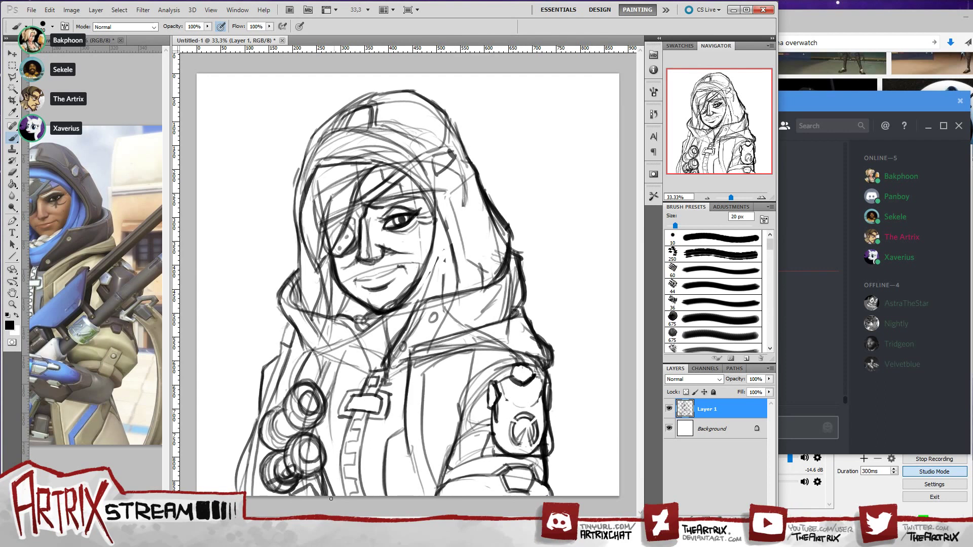
left_click_drag(321, 472, 331, 495)
mouse_move(294, 498)
left_mouse_down()
mouse_move(310, 486)
mouse_move(318, 496)
left_mouse_up()
left_click_drag(349, 306, 365, 312)
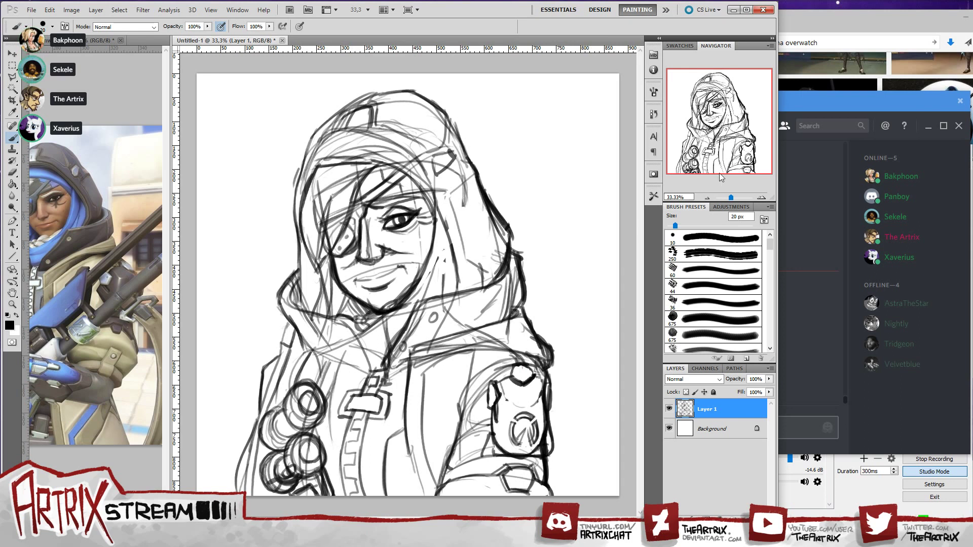
- Lower the opacity of the sketch layer and add a new layer above it
left_click(770, 379)
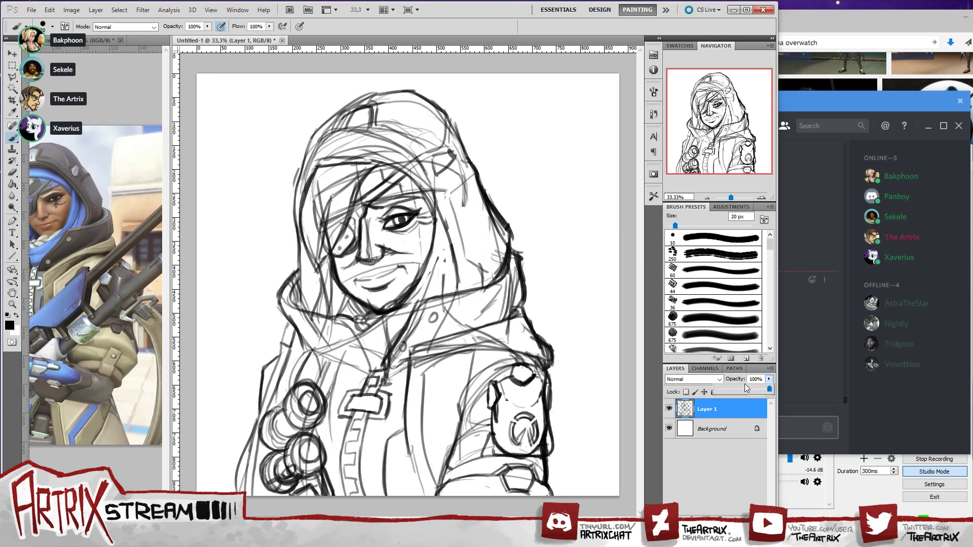
left_click(744, 388)
left_click(747, 518)
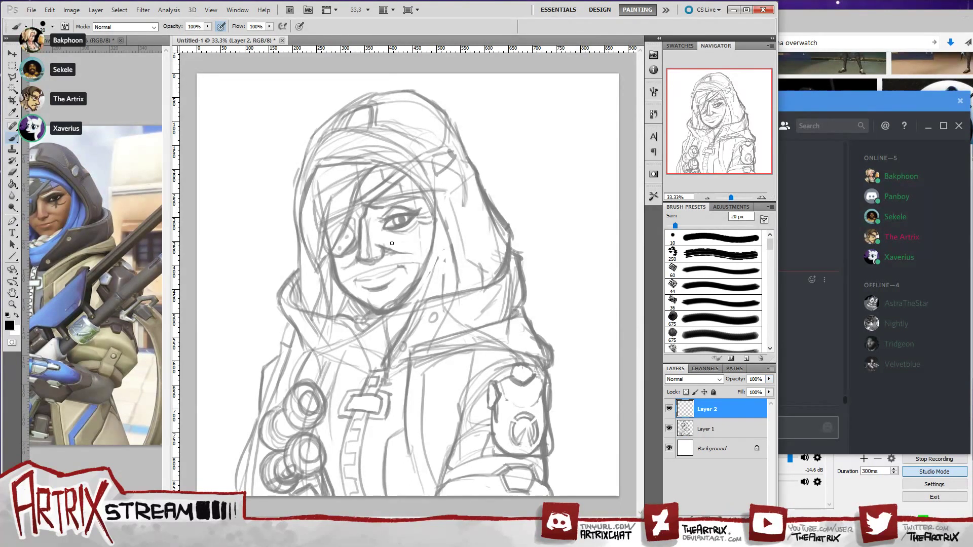
- Ink the nose bridge, tip and nostril on the new layer with a 15 px brush
mouse_move(368, 276)
left_mouse_down()
mouse_move(393, 273)
mouse_move(376, 304)
left_mouse_up()
key("ctrl+z")
key("bracketleft")
key("bracketright")
left_click_drag(361, 220, 358, 247)
left_click_drag(360, 221, 359, 248)
left_click_drag(361, 221, 358, 253)
key("ctrl+alt+z")
key("ctrl+alt+z")
left_click_drag(360, 224, 359, 250)
key("ctrl+z")
left_click_drag(359, 247, 358, 260)
key("ctrl+z")
left_click_drag(356, 255, 379, 259)
key("ctrl+z")
left_click_drag(366, 212, 371, 247)
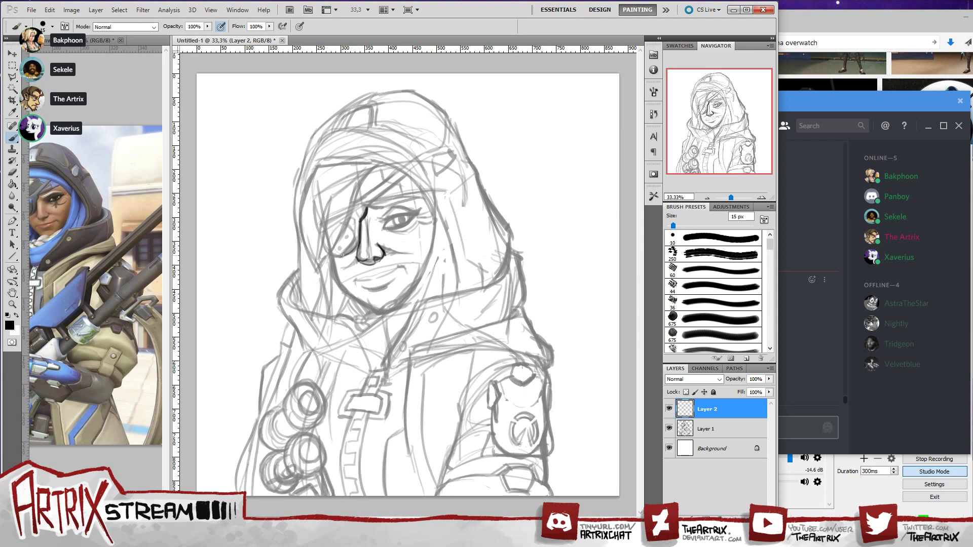
- Ink the eye patch's rounded lower edge and its inner edge beside the nose
left_click_drag(342, 255, 355, 245)
key("ctrl+z")
left_click_drag(329, 256, 340, 253)
key("ctrl+z")
left_click_drag(329, 256, 349, 245)
left_click_drag(367, 208, 352, 239)
- Ink the hair line rising from the eye patch to the forehead
mouse_move(348, 221)
left_mouse_down()
mouse_move(363, 177)
mouse_move(379, 164)
left_mouse_up()
key("ctrl+z")
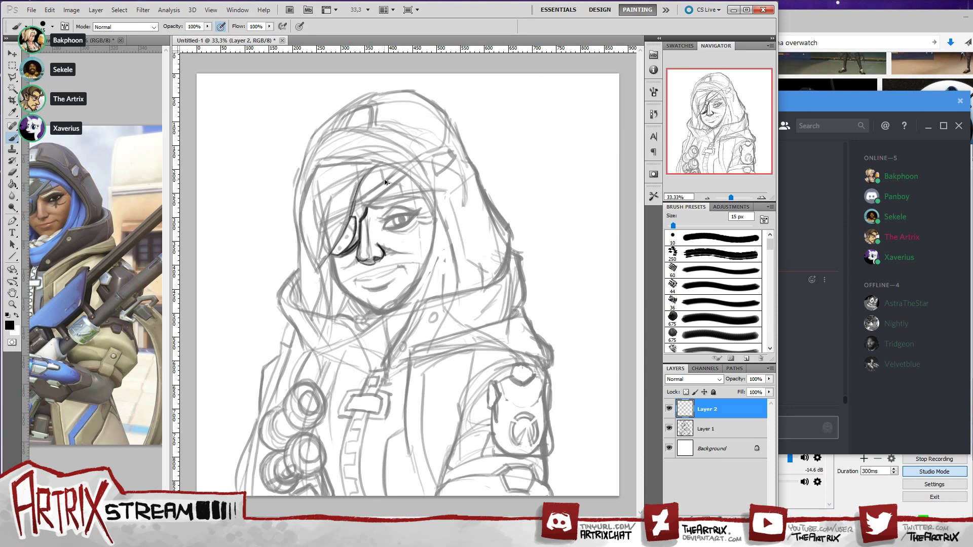
key("ctrl+alt+z")
left_click_drag(353, 214, 376, 167)
key("ctrl+z")
left_click_drag(353, 209, 380, 164)
left_click_drag(371, 169, 359, 189)
- Set the brush size to 20 px and ink the long hair edge from its lower tip across the patch to the forehead
key("bracketright")
key("bracketright")
key("bracketleft")
mouse_move(321, 264)
left_mouse_down()
mouse_move(354, 206)
mouse_move(347, 224)
left_mouse_up()
key("ctrl+z")
key("ctrl+z")
mouse_move(317, 269)
left_mouse_down()
mouse_move(345, 232)
mouse_move(332, 249)
mouse_move(365, 175)
left_mouse_up()
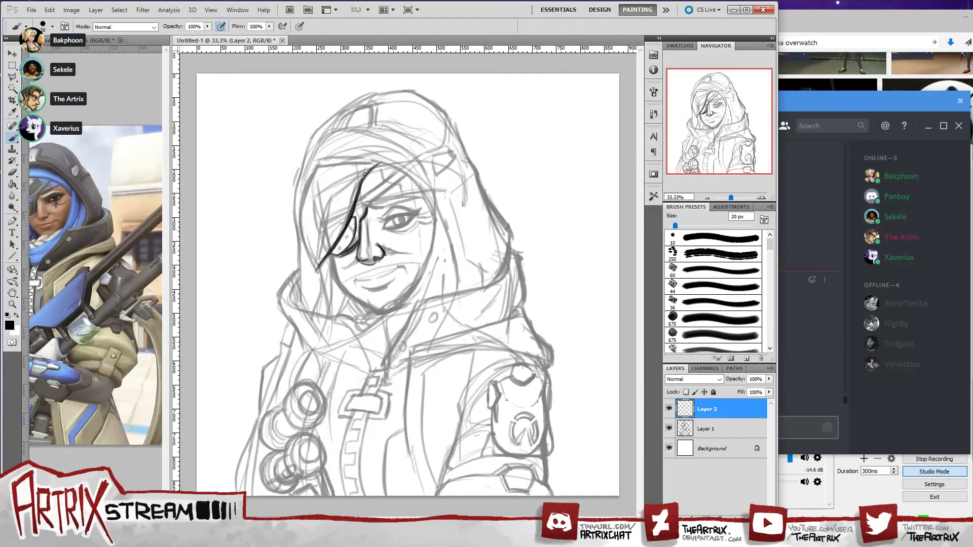
key("ctrl+z")
mouse_move(344, 229)
left_mouse_down()
mouse_move(360, 186)
mouse_move(355, 199)
mouse_move(380, 162)
left_mouse_up()
- Ink a second curved strand line inside the hair, rising from its lower tip alongside the patch
left_click_drag(318, 267, 331, 201)
left_click_drag(319, 255, 344, 192)
key("ctrl+alt+z")
mouse_move(321, 236)
left_mouse_down()
mouse_move(338, 195)
mouse_move(333, 203)
left_mouse_up()
key("ctrl+z")
left_click_drag(322, 231, 348, 182)
key("ctrl+z")
key("ctrl+alt+z")
left_click_drag(323, 224, 343, 190)
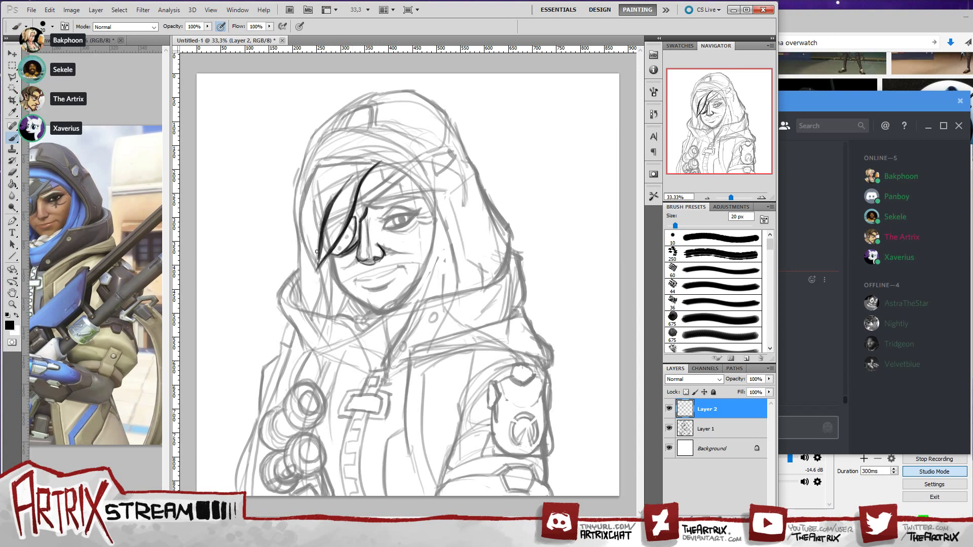
- Ink the outer contour of the hair along the hood opening, from the forehead down to the lower tip
left_click_drag(315, 274, 294, 203)
key("ctrl+z")
left_click_drag(316, 275, 297, 222)
key("ctrl+z")
mouse_move(316, 272)
left_mouse_down()
mouse_move(299, 222)
mouse_move(324, 165)
mouse_move(353, 163)
mouse_move(317, 166)
mouse_move(374, 162)
mouse_move(310, 167)
left_mouse_up()
key("ctrl+z")
key("ctrl+z")
mouse_move(378, 162)
left_mouse_down()
mouse_move(317, 167)
mouse_move(302, 199)
left_mouse_up()
key("ctrl+alt+z")
key("ctrl+alt+z")
key("ctrl+alt+z")
mouse_move(309, 259)
left_mouse_down()
mouse_move(301, 200)
mouse_move(317, 167)
mouse_move(304, 201)
left_mouse_up()
key("ctrl+z")
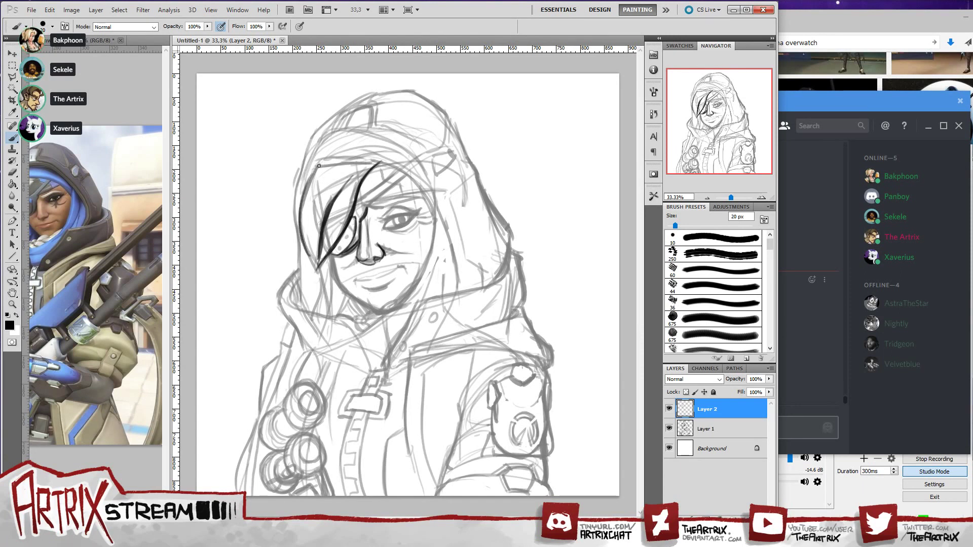
left_click_drag(323, 158, 304, 212)
key("ctrl+z")
mouse_move(322, 159)
left_mouse_down()
mouse_move(299, 203)
mouse_move(314, 171)
mouse_move(301, 233)
left_mouse_up()
left_click_drag(300, 200, 316, 271)
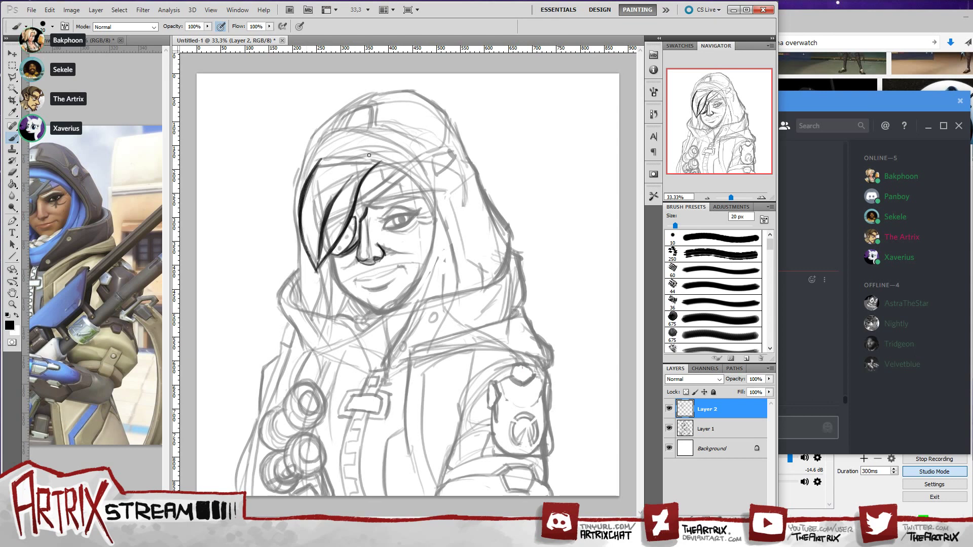
- Ink the upper edge of the hair along the forehead, joining the outer contour to the patch-side line
left_click_drag(381, 160, 321, 159)
key("ctrl+z")
left_click_drag(381, 161, 317, 158)
key("ctrl+z")
mouse_move(379, 161)
left_mouse_down()
mouse_move(312, 159)
mouse_move(377, 160)
left_mouse_up()
key("ctrl+z")
key("ctrl+z")
left_click_drag(317, 162, 392, 163)
key("ctrl+z")
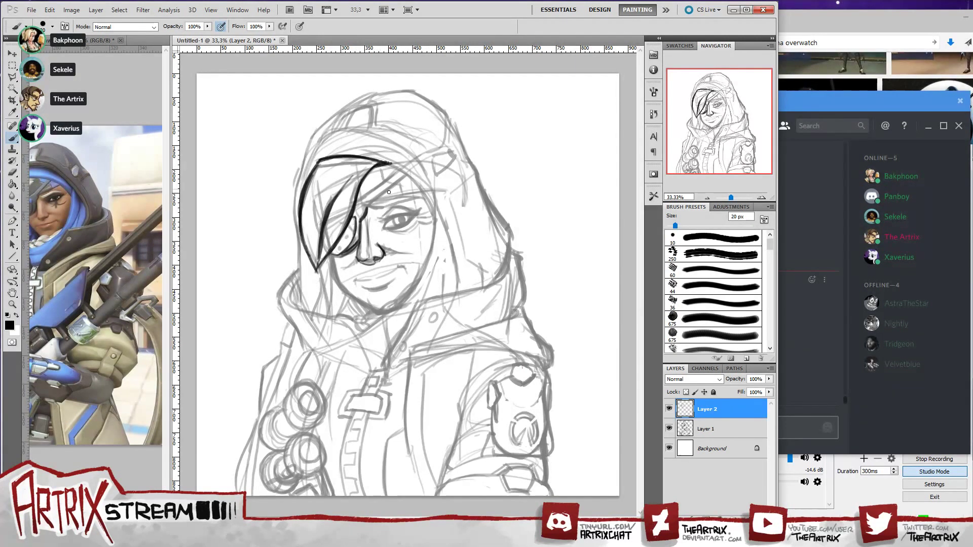
- Ink the eye patch strap as parallel lines running from the nose bridge across the brow to the hood opening
left_click_drag(357, 202, 396, 171)
left_click_drag(367, 208, 410, 174)
key("ctrl+z")
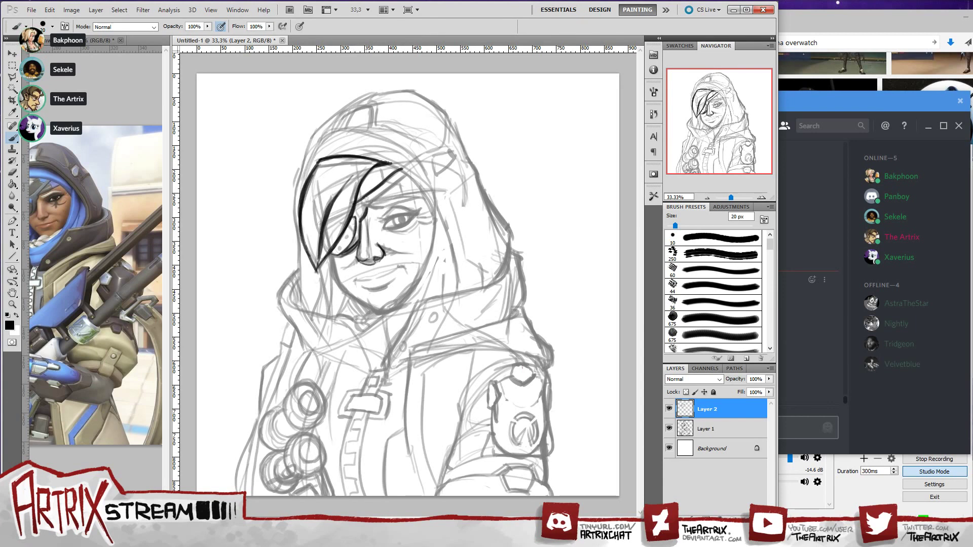
left_click_drag(367, 208, 410, 174)
key("ctrl+z")
left_click_drag(368, 207, 409, 174)
left_click_drag(374, 202, 413, 169)
key("ctrl+z")
left_click_drag(369, 203, 414, 167)
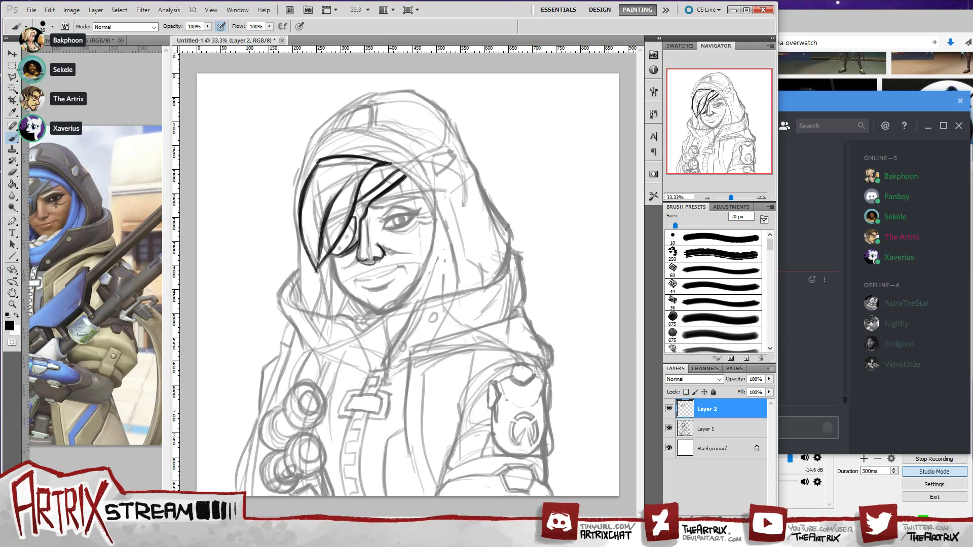
key("ctrl+z")
- Ink the hood opening's curved edge from the forehead past the strap and down beside the visible eye
left_click_drag(392, 165, 427, 206)
key("ctrl+z")
key("ctrl+z")
left_click_drag(391, 162, 437, 218)
key("ctrl+z")
left_click_drag(396, 165, 433, 218)
key("ctrl+z")
left_click_drag(390, 165, 416, 195)
key("ctrl+z")
left_click_drag(390, 165, 434, 222)
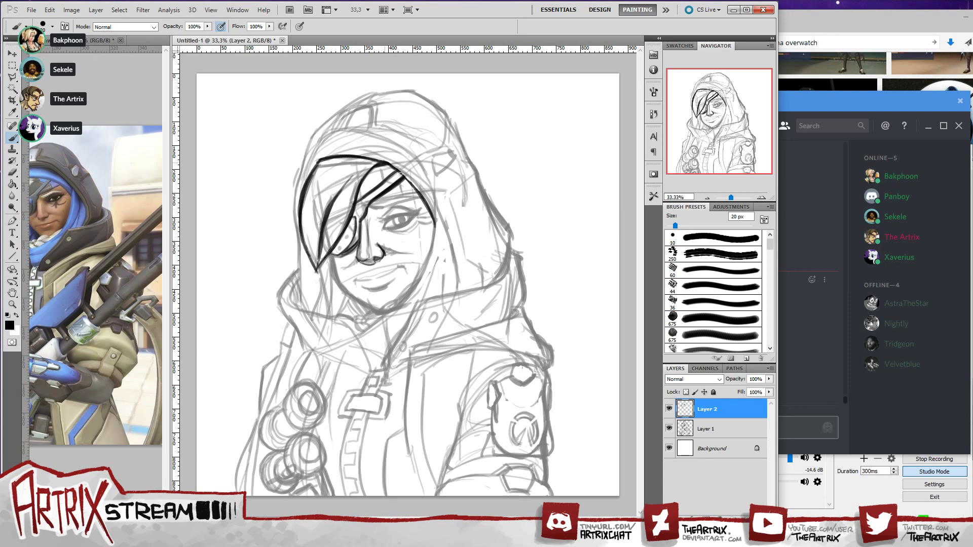
left_click_drag(401, 174, 419, 194)
- Ink the buttoned collar flap's front edge from the zipper upward, its upper edge and its outer side
left_click_drag(384, 373, 424, 298)
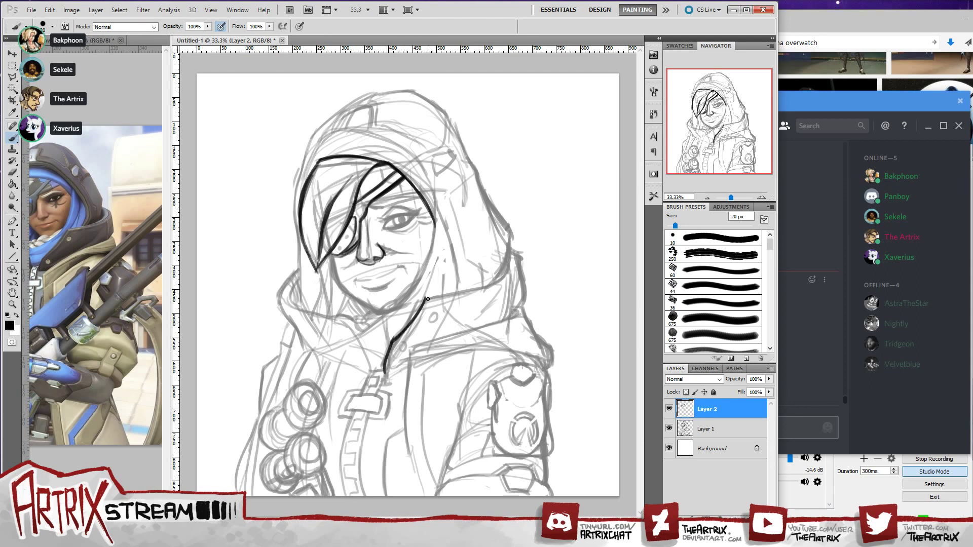
mouse_move(426, 298)
left_mouse_down()
mouse_move(509, 272)
mouse_move(500, 278)
mouse_move(511, 245)
mouse_move(523, 259)
mouse_move(529, 303)
left_mouse_up()
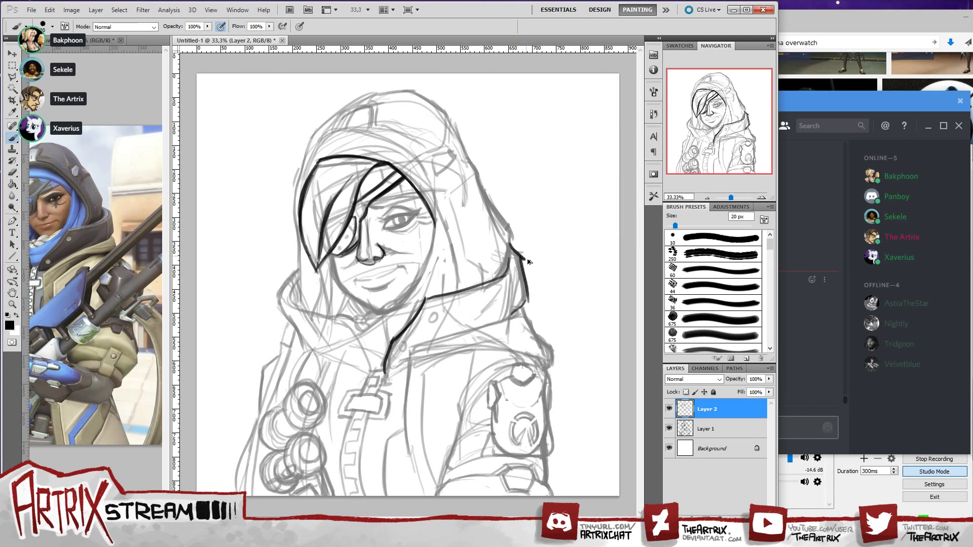
mouse_move(511, 244)
left_mouse_down()
mouse_move(524, 260)
mouse_move(524, 304)
left_mouse_up()
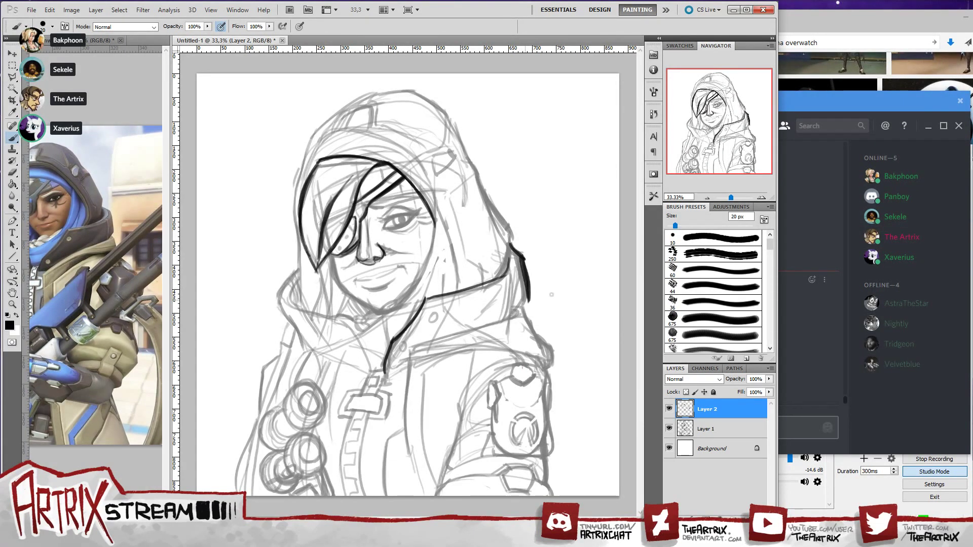
- Ink the collar's lower outer corner and the fold line just inside its outer side
left_click_drag(528, 297, 507, 319)
key("ctrl+alt+z")
key("ctrl+alt+z")
left_click_drag(527, 300, 507, 319)
left_click_drag(529, 297, 520, 305)
mouse_move(507, 286)
left_mouse_down()
mouse_move(502, 319)
mouse_move(507, 308)
left_mouse_up()
key("ctrl+alt+z")
key("ctrl+alt+z")
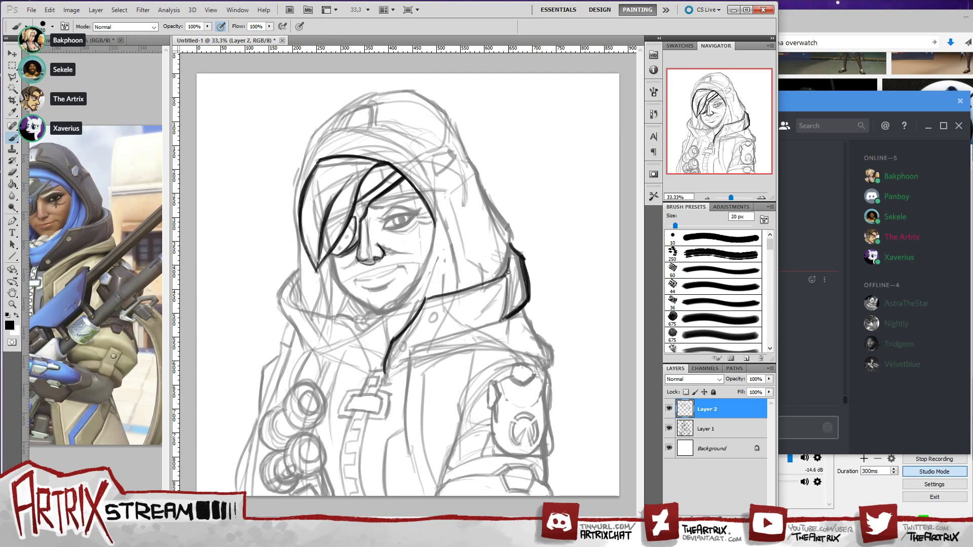
left_click_drag(509, 272, 503, 320)
key("ctrl+z")
left_click_drag(511, 282, 503, 321)
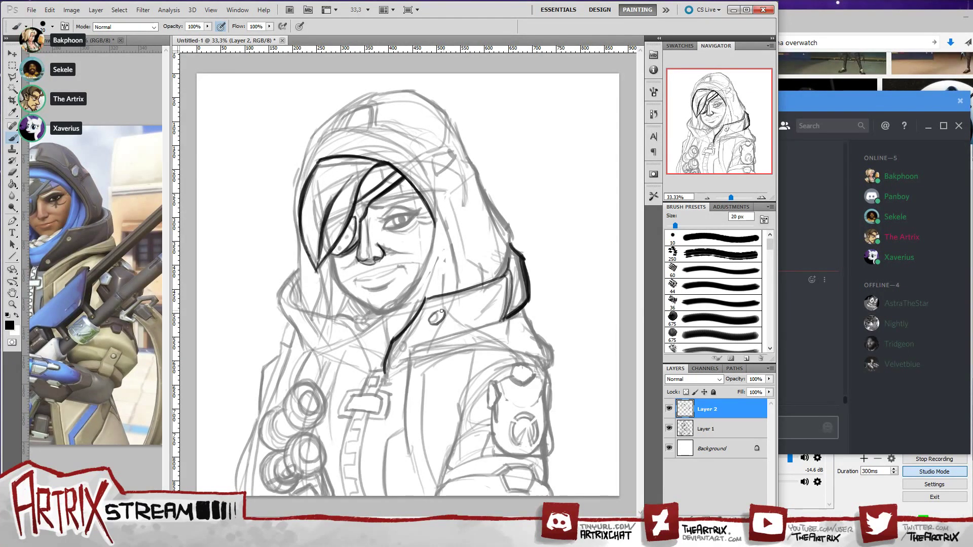
- Ink the two round buttons on the collar flap
left_click_drag(436, 312, 439, 314)
key("ctrl+z")
mouse_move(431, 318)
left_mouse_down()
mouse_move(440, 310)
mouse_move(409, 351)
left_mouse_up()
key("ctrl+z")
key("ctrl+z")
key("ctrl+z")
key("ctrl+z")
key("ctrl+z")
key("ctrl+z")
key("ctrl+z")
key("ctrl+z")
- Retrace the front and upper edges of the buttoned collar flap
left_click_drag(385, 374, 427, 300)
key("ctrl+z")
key("ctrl+z")
key("ctrl+z")
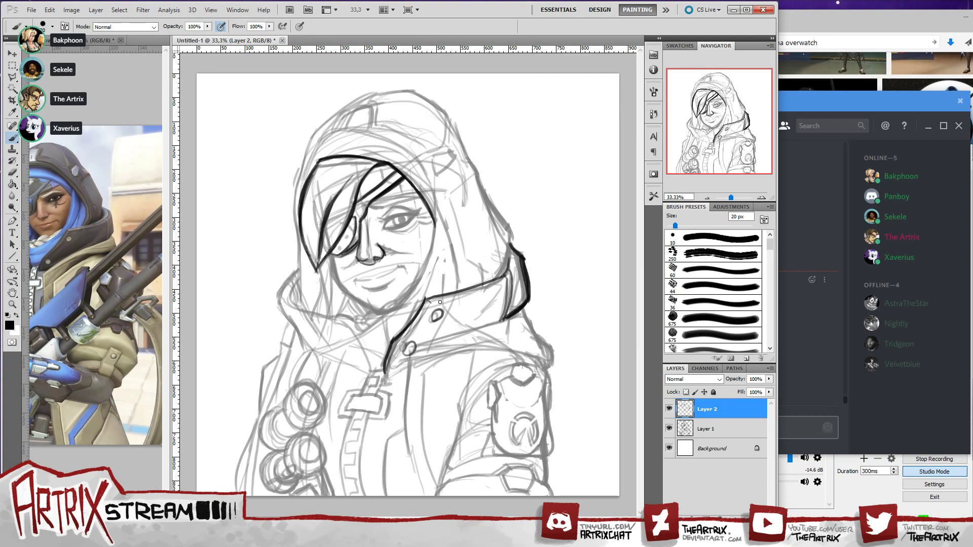
left_click_drag(432, 304, 485, 290)
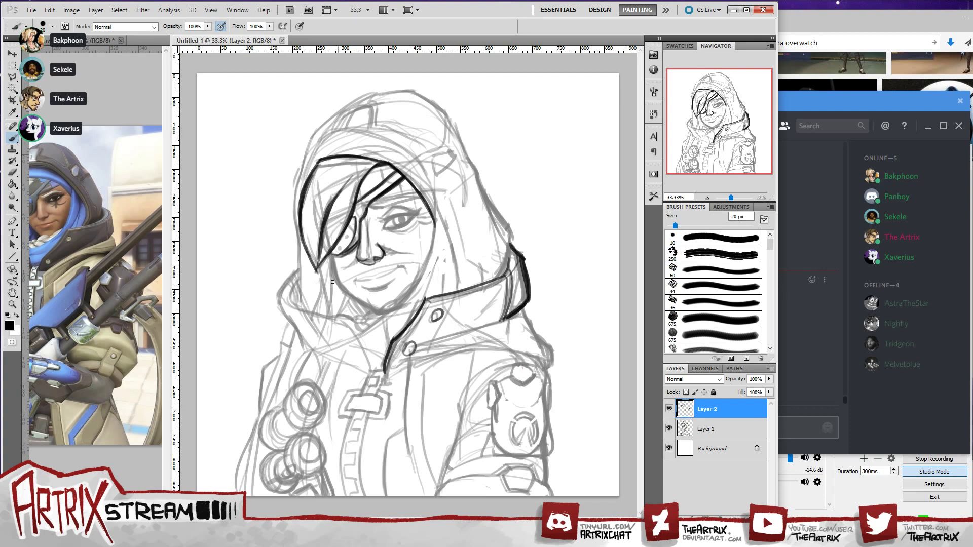
- Ink the outer contour of the collar on the eye patch side, from the hood down to the shoulder
mouse_move(299, 267)
left_mouse_down()
mouse_move(276, 304)
mouse_move(277, 294)
mouse_move(281, 311)
mouse_move(278, 295)
mouse_move(300, 267)
left_mouse_up()
left_click_drag(280, 308, 305, 352)
key("ctrl+z")
left_click_drag(278, 306, 303, 346)
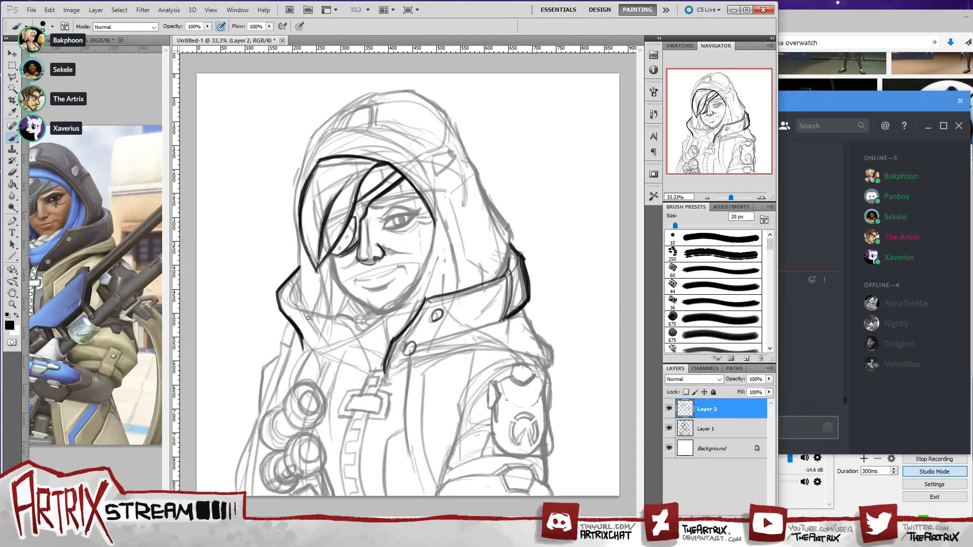
key("ctrl+z")
left_click_drag(280, 308, 305, 351)
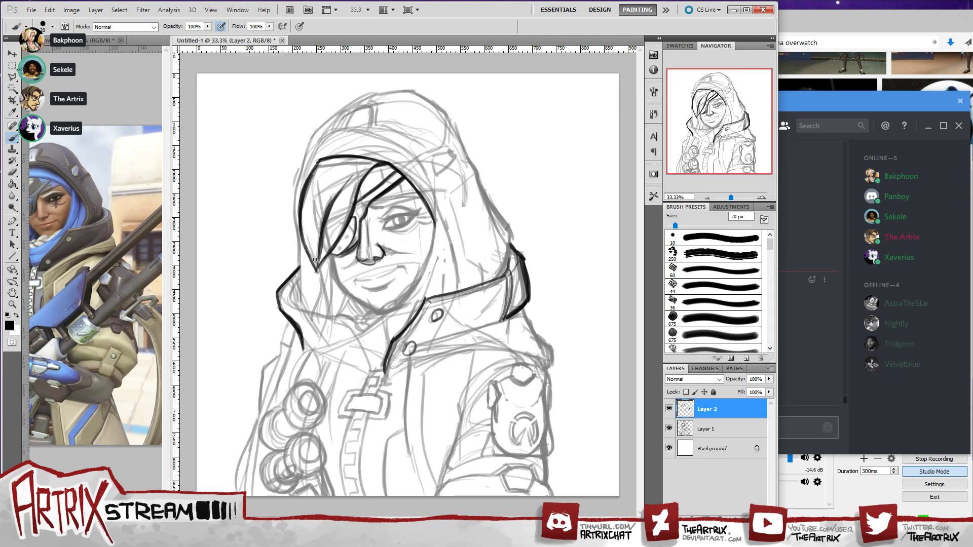
- Ink the patch-side collar's inner edge down to the zipper and the lower edge of the buttoned flap
mouse_move(296, 283)
left_mouse_down()
mouse_move(294, 306)
mouse_move(337, 318)
left_mouse_up()
key("ctrl+z")
key("ctrl+z")
mouse_move(294, 293)
left_mouse_down()
mouse_move(346, 324)
mouse_move(369, 373)
left_mouse_up()
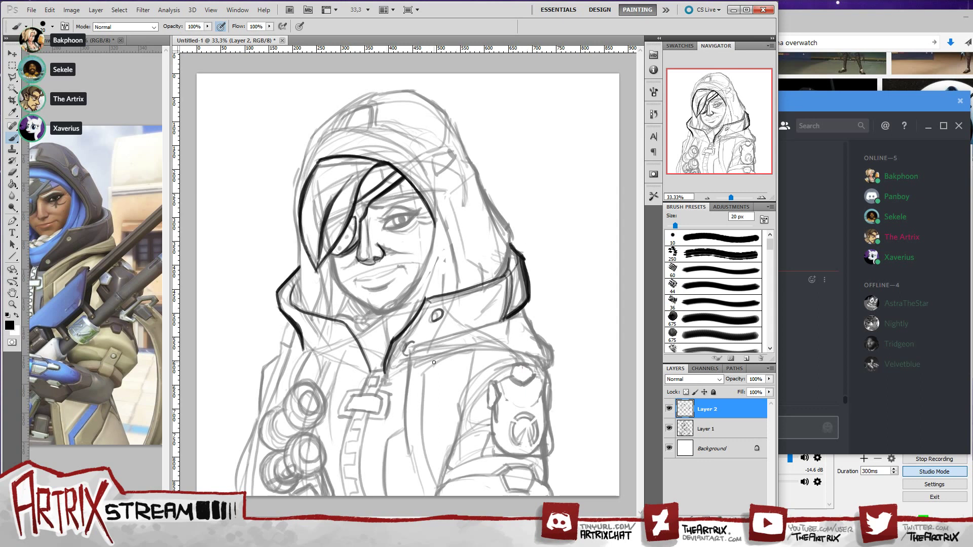
mouse_move(411, 362)
left_mouse_down()
mouse_move(409, 348)
mouse_move(514, 316)
mouse_move(498, 322)
left_mouse_up()
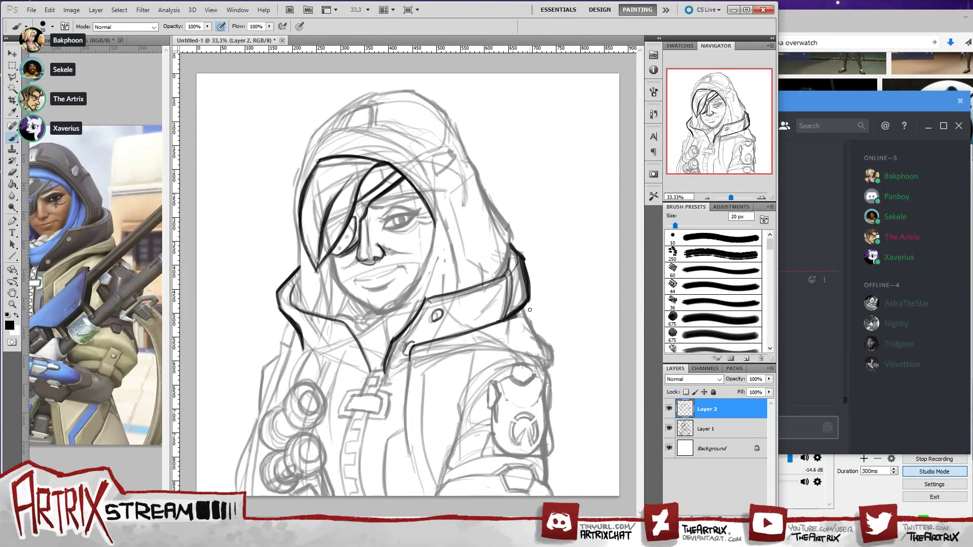
- Ink the shoulder cape's outer edge from the collar's lower corner to its pointed tip above the armor plate
left_click_drag(525, 314, 554, 353)
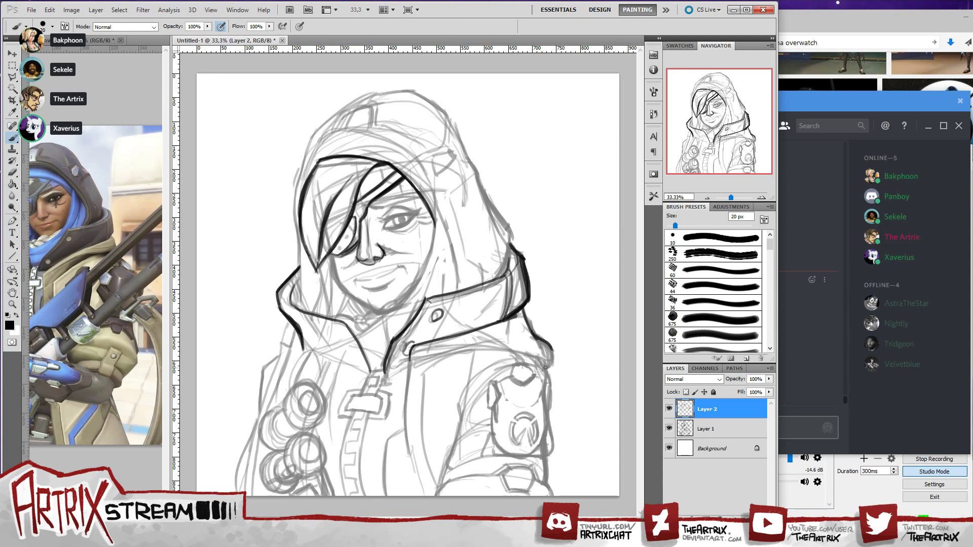
key("ctrl+z")
mouse_move(523, 309)
left_mouse_down()
mouse_move(536, 340)
mouse_move(555, 351)
mouse_move(547, 376)
left_mouse_up()
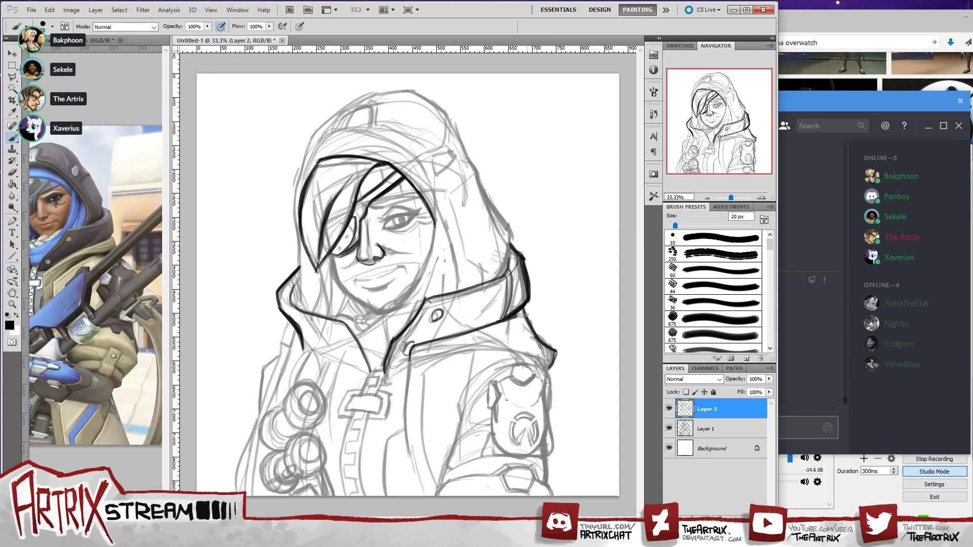
left_click_drag(524, 308, 540, 347)
key("ctrl+z")
mouse_move(523, 308)
left_mouse_down()
mouse_move(557, 350)
mouse_move(551, 369)
left_mouse_up()
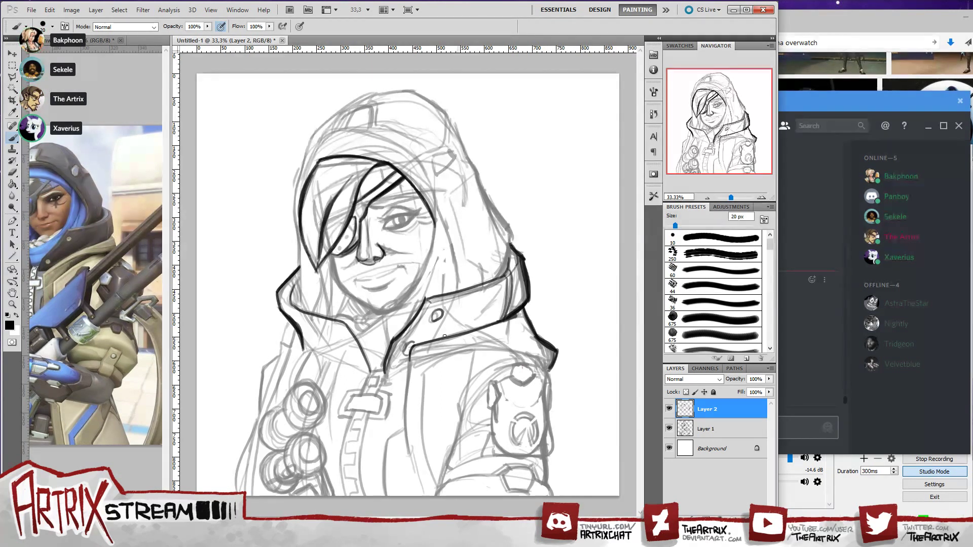
key("ctrl+z")
- Ink the shoulder cape's lower edge from beneath the collar flap to the pointed tip
mouse_move(414, 353)
left_mouse_down()
mouse_move(464, 344)
mouse_move(558, 355)
left_mouse_up()
key("ctrl+z")
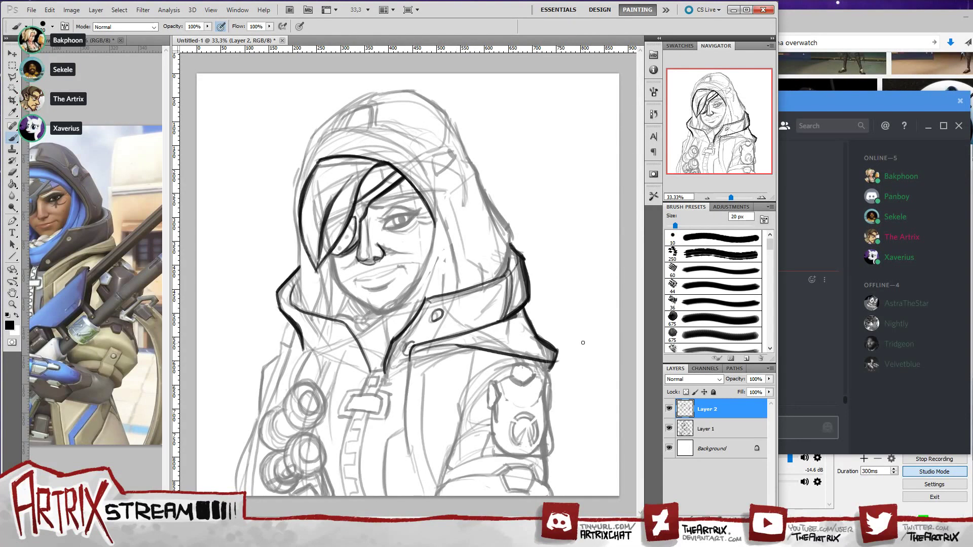
key("ctrl+z")
left_click_drag(461, 346, 557, 355)
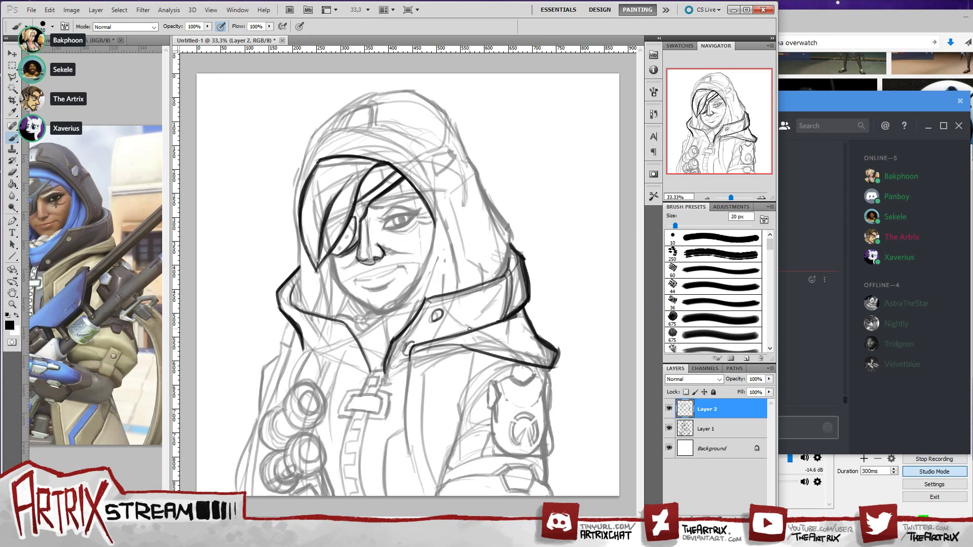
- Ink the inner line of the shoulder cape and the coat front's curved upper edge beneath it
left_click_drag(446, 338, 544, 357)
left_click_drag(471, 350, 422, 375)
key("ctrl+z")
mouse_move(474, 350)
left_mouse_down()
mouse_move(423, 373)
mouse_move(444, 361)
mouse_move(436, 356)
mouse_move(422, 375)
mouse_move(466, 349)
left_mouse_up()
key("ctrl+z")
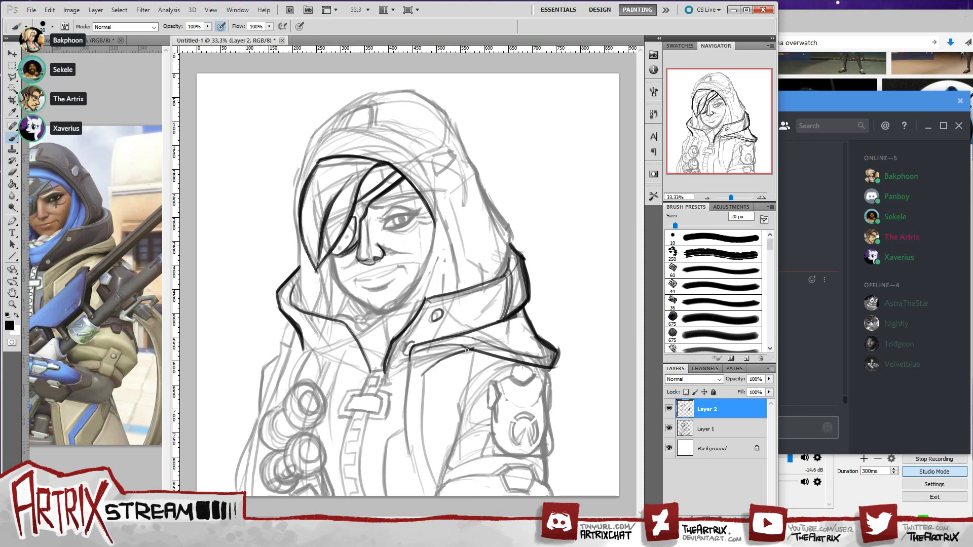
left_click_drag(423, 375, 476, 349)
key("ctrl+z")
key("ctrl+z")
key("ctrl+z")
- Ink the two roughly parallel vertical edges of the coat front from beneath the collar and cape to the canvas's lower edge
left_click_drag(423, 374, 436, 476)
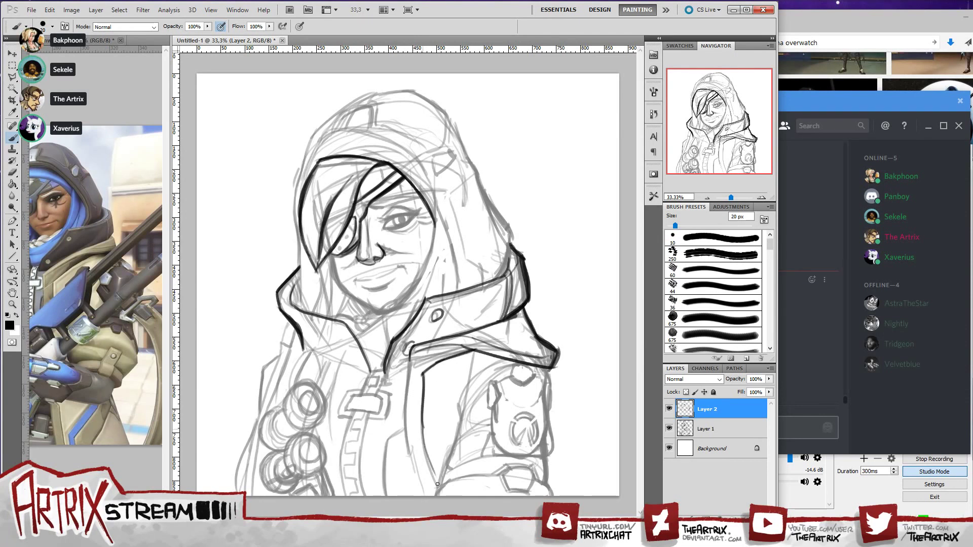
left_click_drag(423, 425, 439, 487)
key("ctrl+z")
mouse_move(425, 442)
left_mouse_down()
mouse_move(441, 485)
mouse_move(427, 452)
left_mouse_up()
left_click_drag(423, 391, 425, 442)
left_click_drag(410, 357, 411, 459)
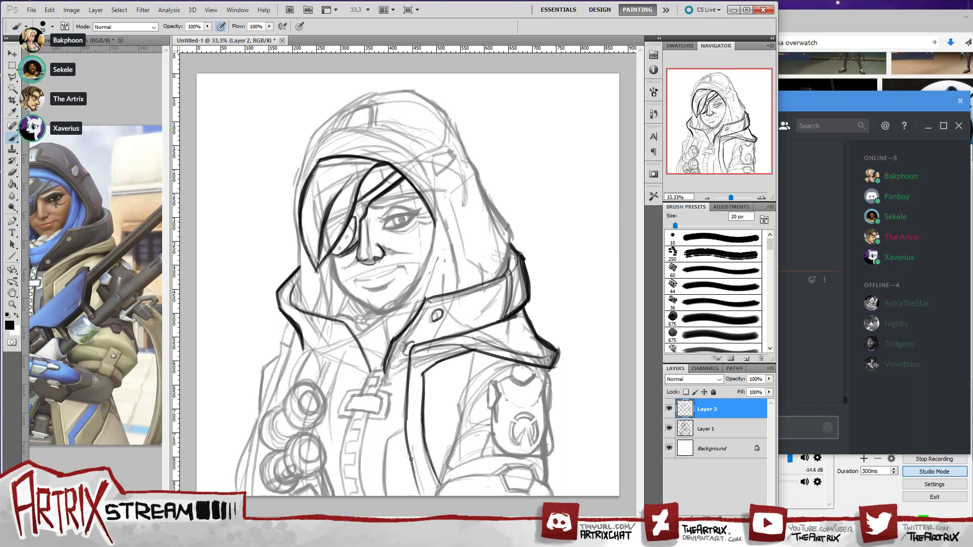
mouse_move(411, 365)
left_mouse_down()
mouse_move(407, 434)
mouse_move(421, 498)
left_mouse_up()
left_click_drag(407, 445, 422, 497)
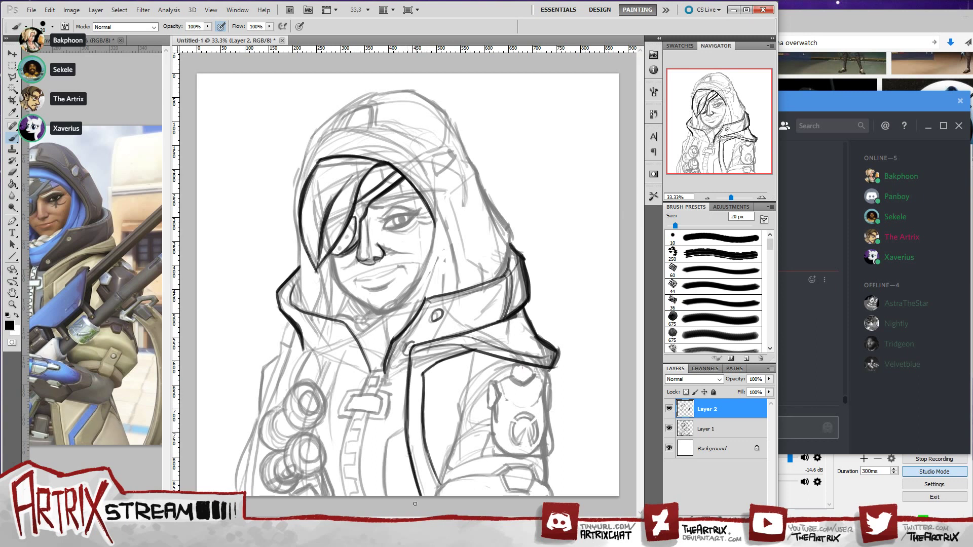
- Ink the sleeve's inner and outer contours on both sides of the armor plate
left_click_drag(460, 399, 451, 470)
left_click_drag(550, 375, 546, 425)
key("ctrl+z")
mouse_move(550, 371)
left_mouse_down()
mouse_move(555, 451)
mouse_move(544, 457)
left_mouse_up()
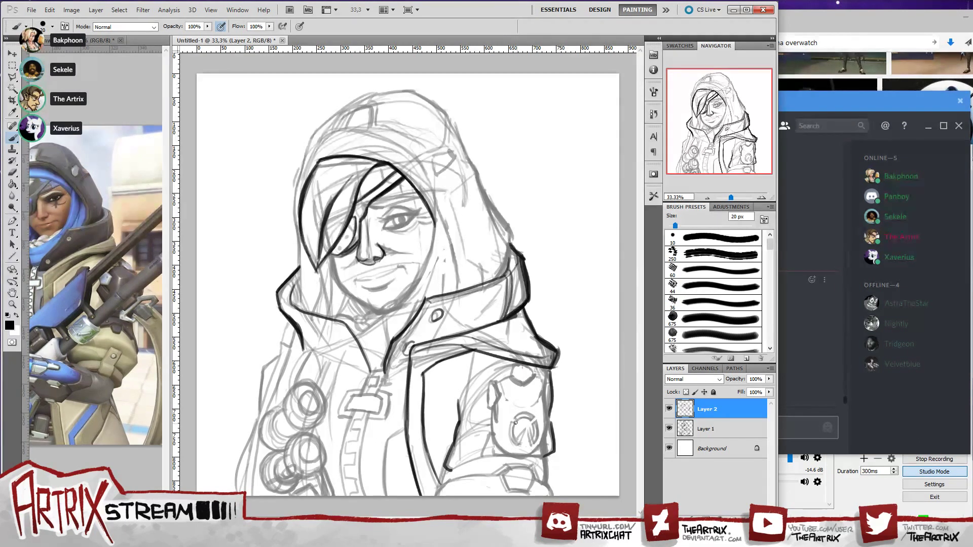
- Ink and darken the small cap at the top of the shoulder armor plate
mouse_move(490, 395)
left_mouse_down()
mouse_move(486, 407)
mouse_move(501, 398)
mouse_move(491, 406)
left_mouse_up()
key("ctrl+alt+z")
key("ctrl+alt+z")
key("ctrl+alt+z")
key("ctrl+alt+z")
key("ctrl+alt+z")
key("ctrl+alt+z")
key("ctrl+alt+z")
mouse_move(509, 371)
left_mouse_down()
mouse_move(527, 383)
mouse_move(536, 374)
mouse_move(511, 379)
mouse_move(524, 385)
mouse_move(535, 375)
left_mouse_up()
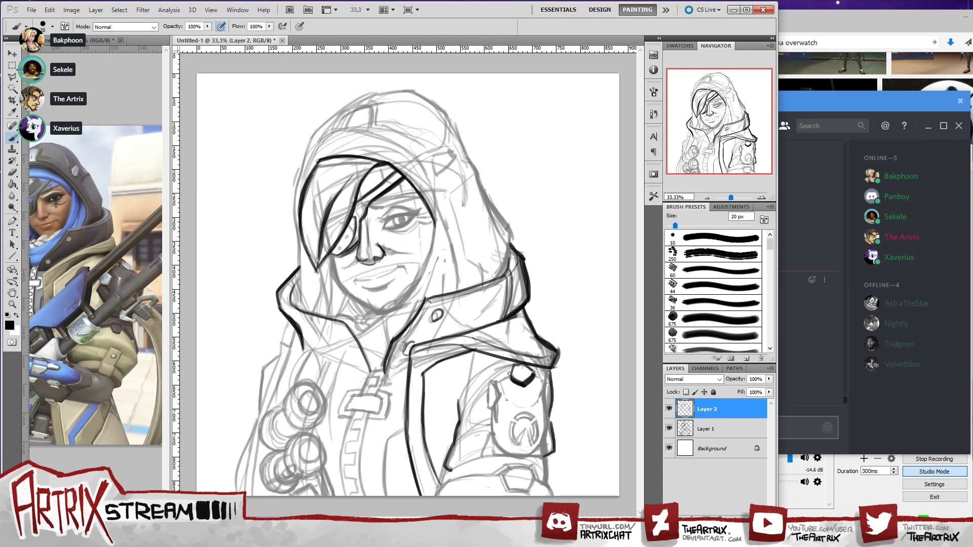
- Ink the armor plate's outline around the Overwatch emblem, from the cap down to its rounded lower edge
mouse_move(497, 380)
left_mouse_down()
mouse_move(549, 380)
mouse_move(541, 433)
left_mouse_up()
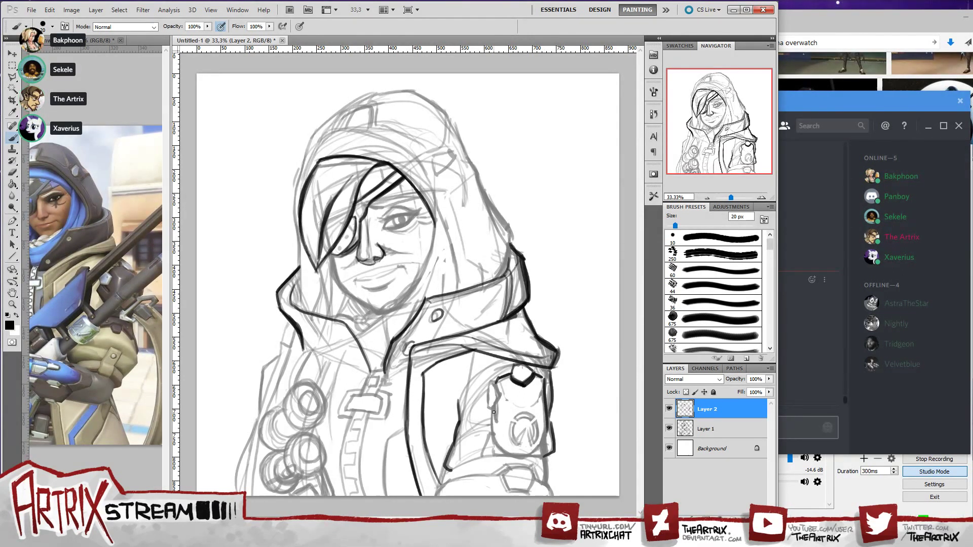
mouse_move(496, 422)
left_mouse_down()
mouse_move(498, 399)
mouse_move(489, 398)
mouse_move(493, 446)
mouse_move(528, 465)
left_mouse_up()
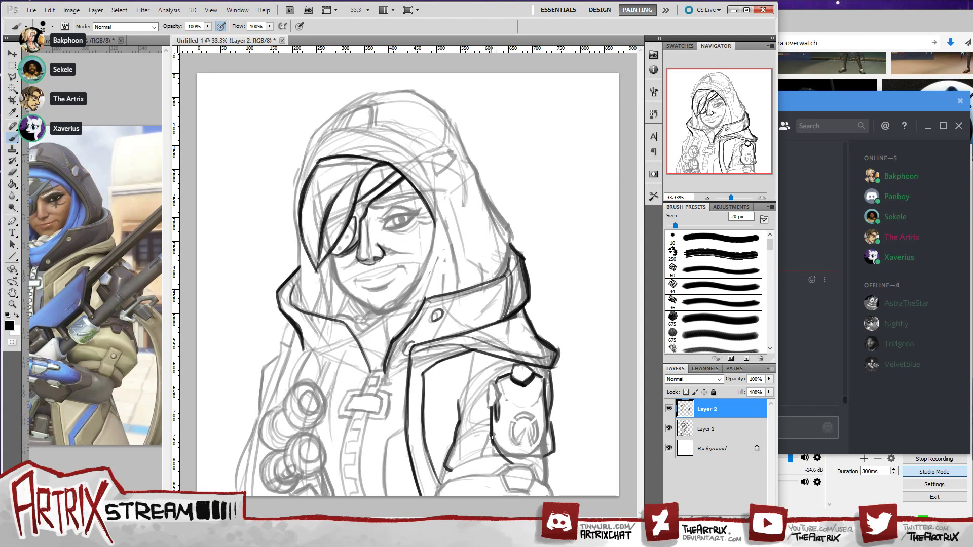
key("ctrl+z")
mouse_move(496, 448)
left_mouse_down()
mouse_move(527, 456)
mouse_move(490, 442)
mouse_move(515, 459)
mouse_move(540, 452)
mouse_move(493, 441)
mouse_move(508, 454)
mouse_move(492, 442)
mouse_move(525, 459)
mouse_move(547, 432)
left_mouse_up()
key("ctrl+z")
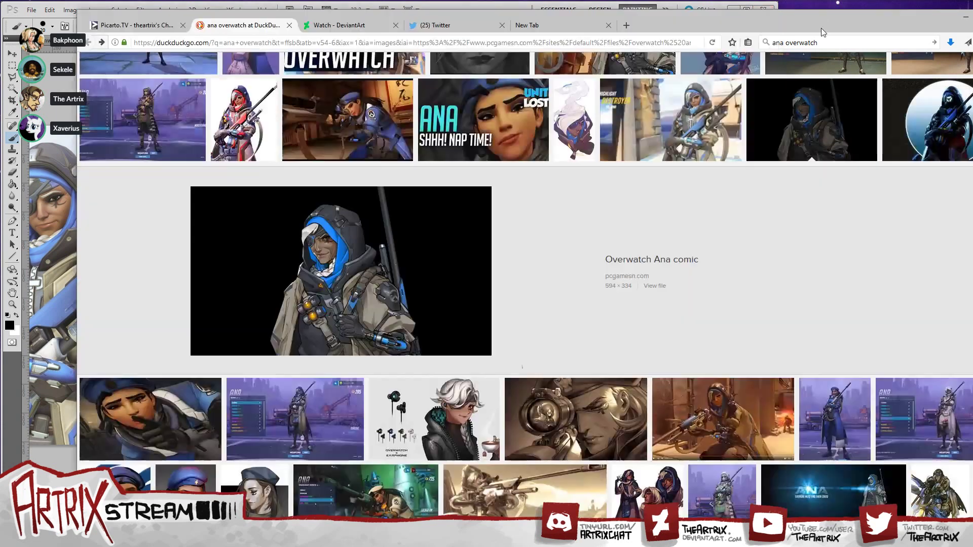
- Switch to the browser, check the Picarto.TV stream page, and return to the drawing in Photoshop
left_click(814, 20)
left_click(134, 28)
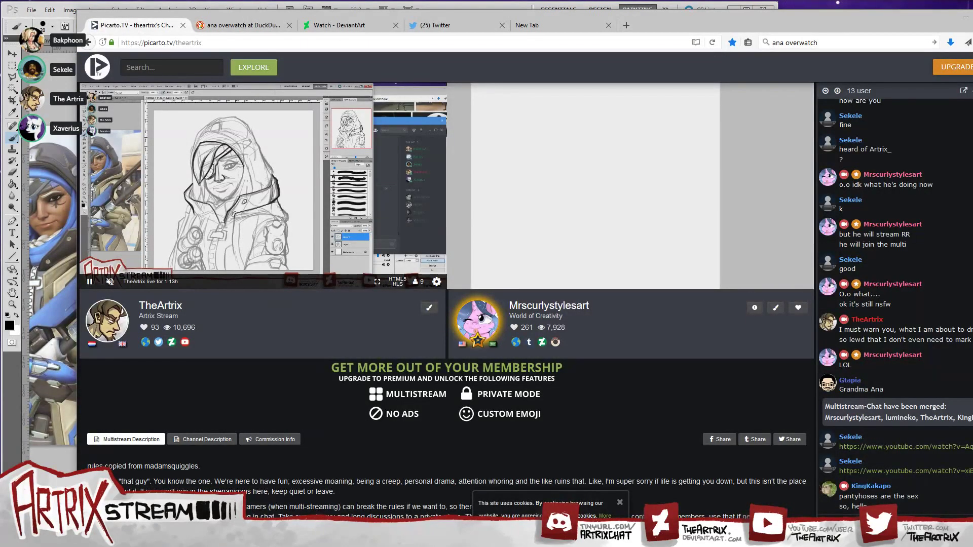
key("alt+Tab")
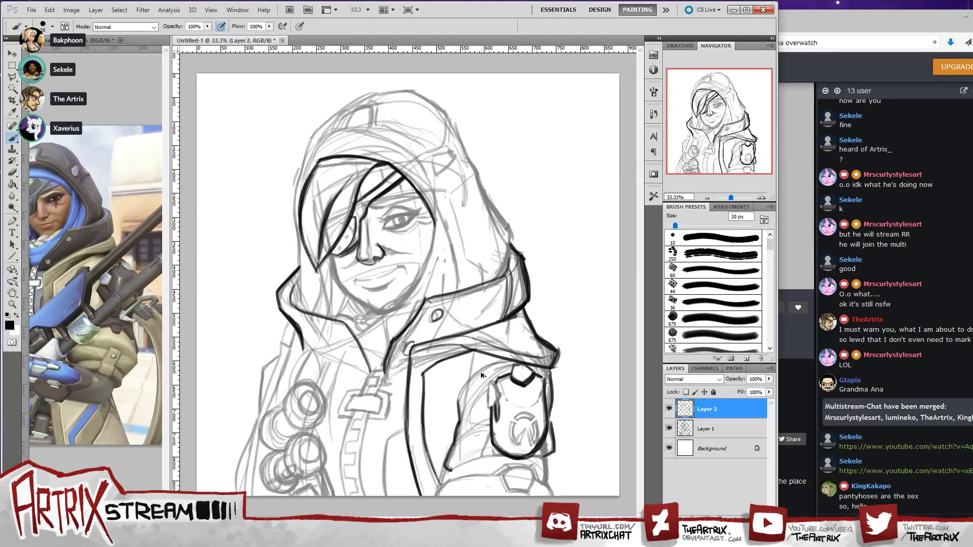
- Ink the sleeve's fold lines beside the armor plate and its lower hem across to the elbow guard
mouse_move(467, 401)
left_mouse_down()
mouse_move(456, 375)
mouse_move(495, 361)
left_mouse_up()
mouse_move(458, 441)
left_mouse_down()
mouse_move(490, 414)
mouse_move(489, 388)
left_mouse_up()
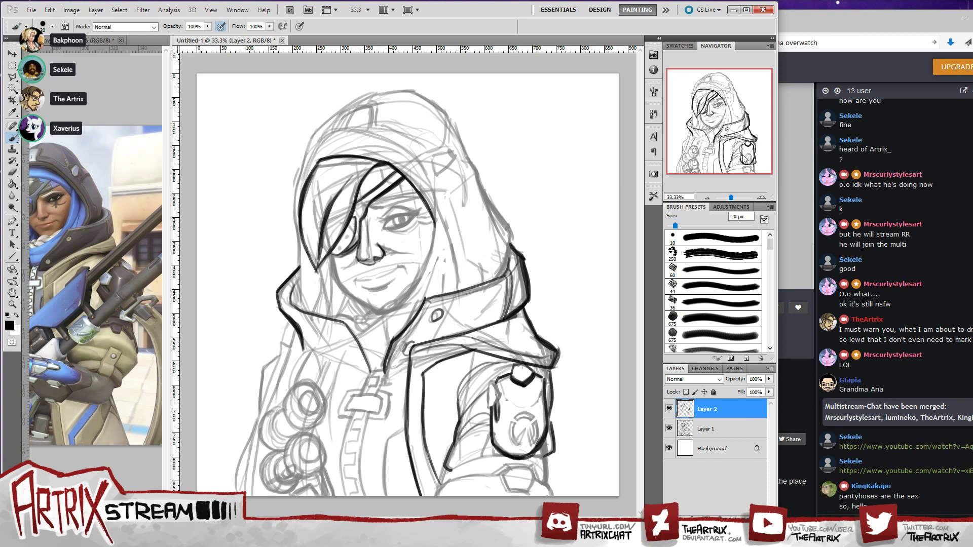
mouse_move(448, 470)
left_mouse_down()
mouse_move(438, 489)
mouse_move(496, 474)
left_mouse_up()
key("ctrl+z")
left_click_drag(441, 485, 497, 475)
left_click_drag(440, 485, 508, 476)
key("ctrl+z")
left_click_drag(440, 485, 503, 476)
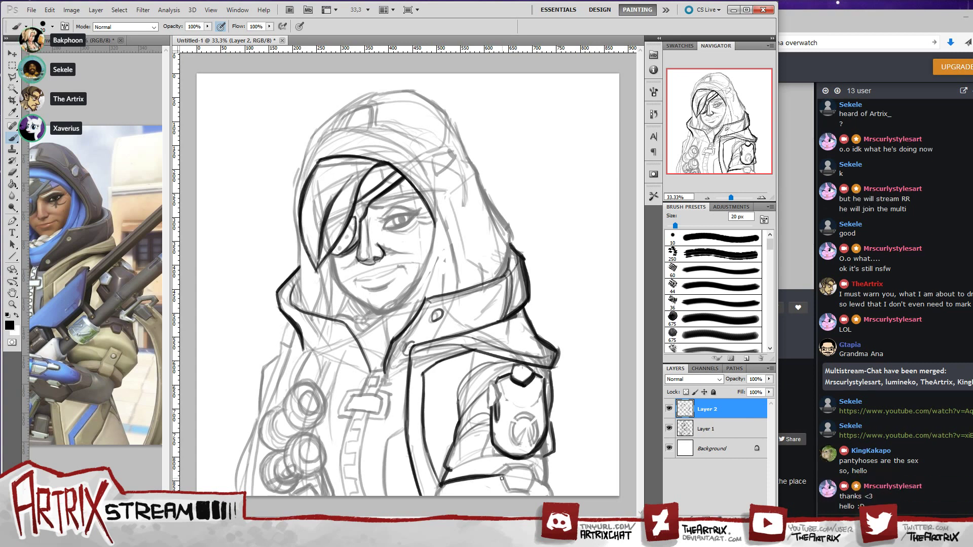
key("ctrl+z")
left_click_drag(441, 485, 507, 476)
key("ctrl+z")
mouse_move(441, 485)
left_mouse_down()
mouse_move(516, 464)
mouse_move(546, 484)
mouse_move(544, 458)
left_mouse_up()
key("ctrl+z")
key("ctrl+z")
key("ctrl+z")
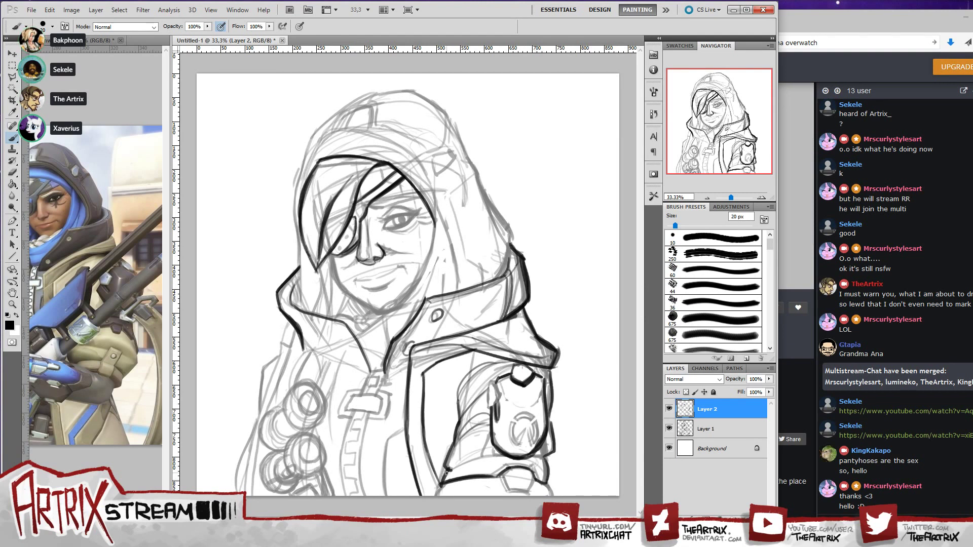
- Ink the elbow guard below the hem and the remaining coat folds and arm contours down to the canvas's lower edge
mouse_move(446, 474)
left_mouse_down()
mouse_move(542, 460)
mouse_move(531, 454)
mouse_move(506, 493)
mouse_move(526, 496)
mouse_move(531, 482)
mouse_move(521, 480)
mouse_move(527, 493)
mouse_move(510, 491)
mouse_move(521, 494)
mouse_move(505, 478)
mouse_move(515, 491)
mouse_move(506, 492)
mouse_move(528, 492)
left_mouse_up()
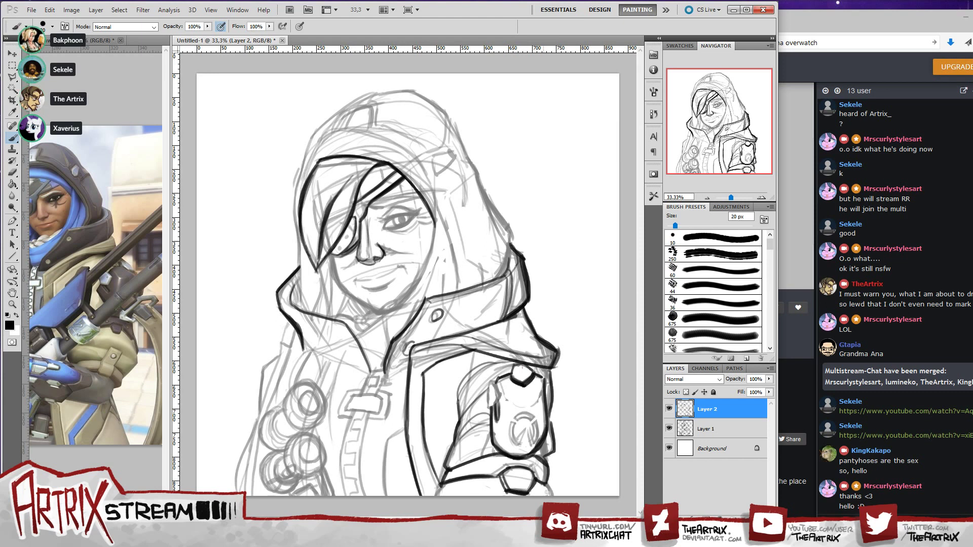
left_click_drag(435, 495, 442, 483)
left_click_drag(437, 385, 457, 423)
left_click_drag(551, 366, 547, 497)
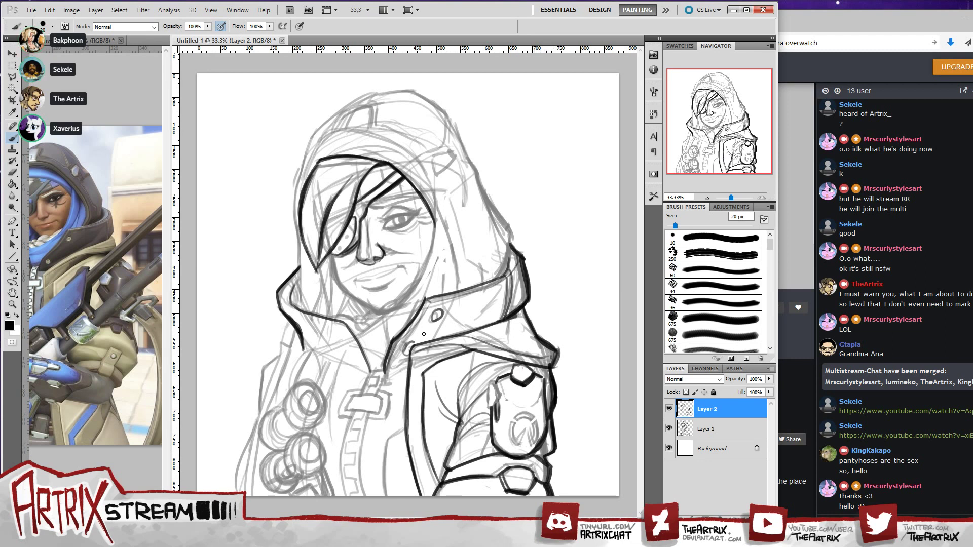
- Set the brush size to 15 px and ink the collar flap's two buttons and the thin seam along its upper edge
key("bracketleft")
mouse_move(437, 311)
left_mouse_down()
mouse_move(407, 355)
mouse_move(410, 348)
left_mouse_up()
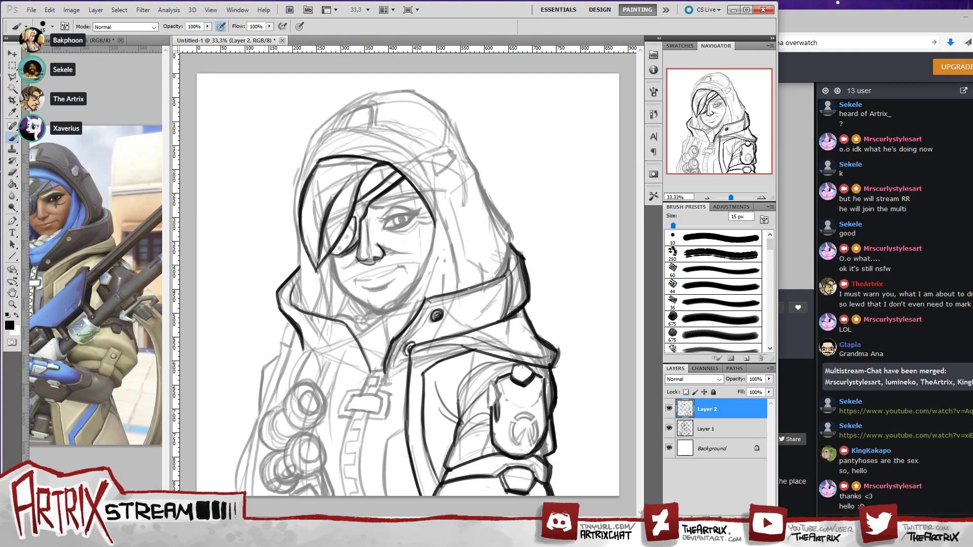
left_click_drag(436, 307, 507, 283)
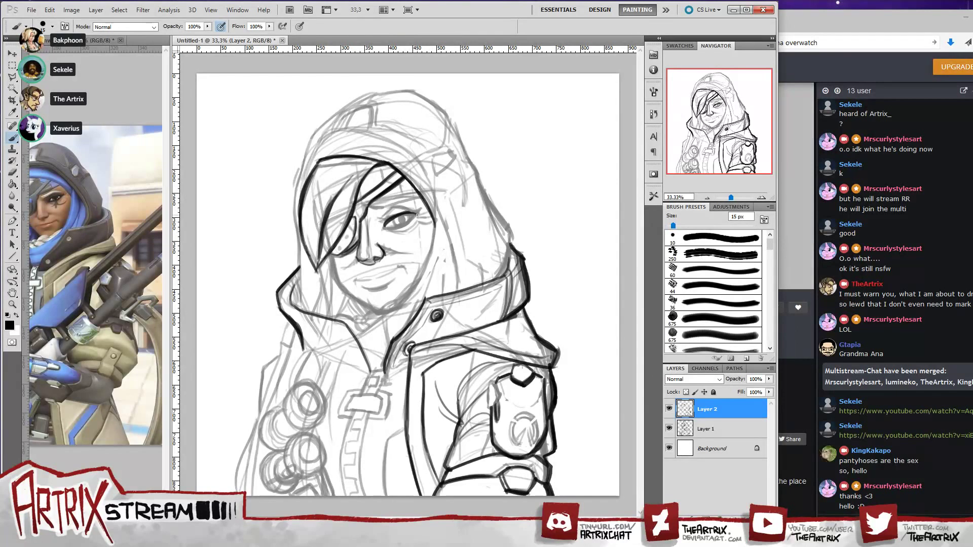
- Ink the uncovered eye with its lids, lashes and dark pupil, and define the underside of the nose
left_click_drag(410, 214, 423, 207)
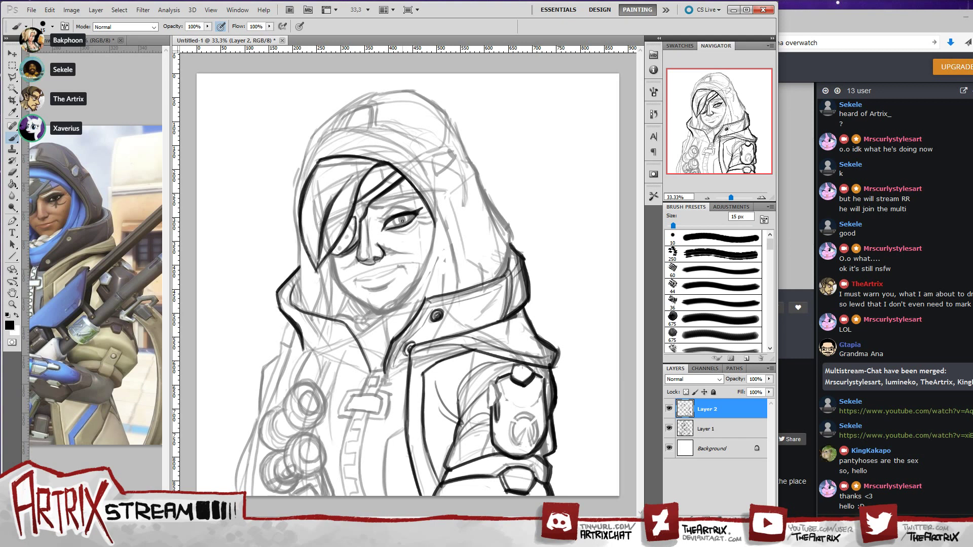
mouse_move(389, 231)
left_mouse_down()
mouse_move(403, 226)
mouse_move(387, 207)
left_mouse_up()
key("ctrl+z")
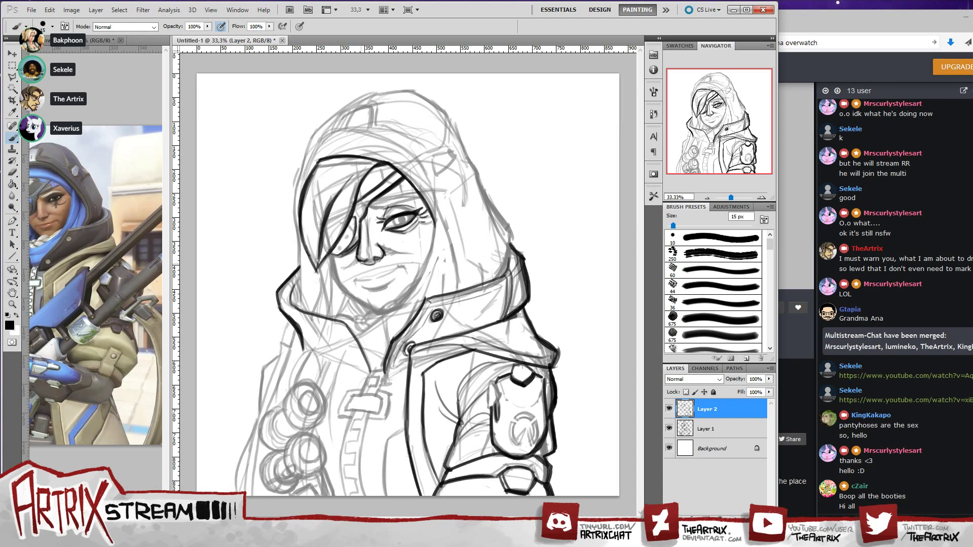
left_click_drag(362, 263, 374, 263)
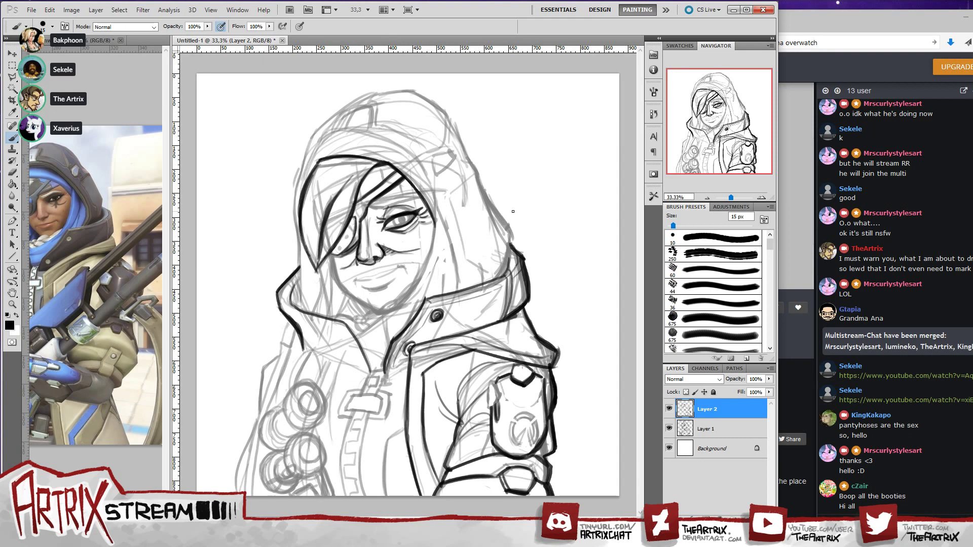
left_click_drag(398, 218, 396, 224)
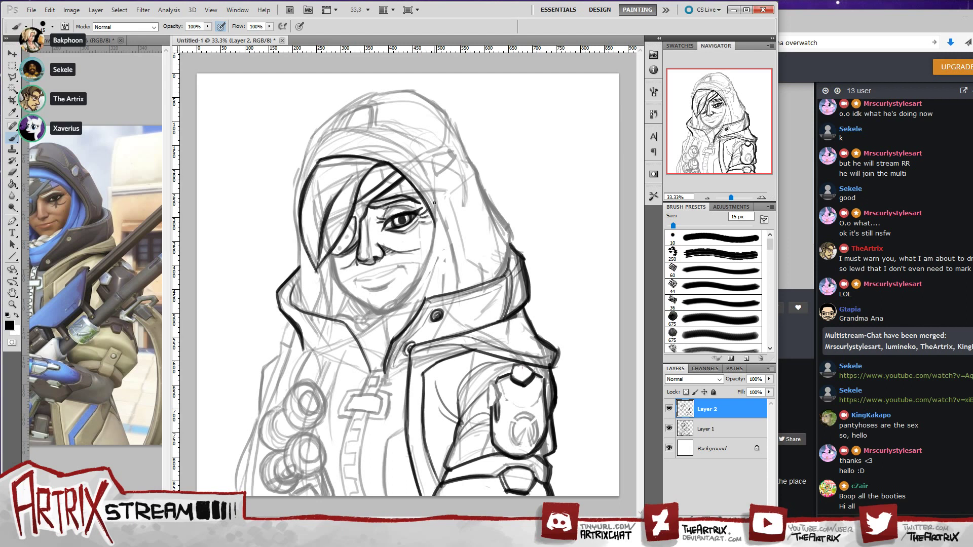
- Set the brush size to 25 px and try several strokes for the face contour between the temple and the collar
mouse_move(434, 201)
left_mouse_down()
mouse_move(420, 280)
mouse_move(362, 336)
mouse_move(411, 288)
left_mouse_up()
key("ctrl+z")
key("ctrl+z")
key("bracketright")
mouse_move(379, 322)
left_mouse_down()
mouse_move(426, 247)
mouse_move(417, 278)
left_mouse_up()
key("ctrl+z")
left_click_drag(355, 338, 424, 267)
key("ctrl+z")
left_click_drag(354, 337, 416, 284)
key("ctrl+z")
mouse_move(434, 206)
left_mouse_down()
mouse_move(432, 252)
mouse_move(409, 295)
left_mouse_up()
left_click_drag(358, 337, 407, 295)
key("ctrl+z")
left_click_drag(358, 337, 419, 283)
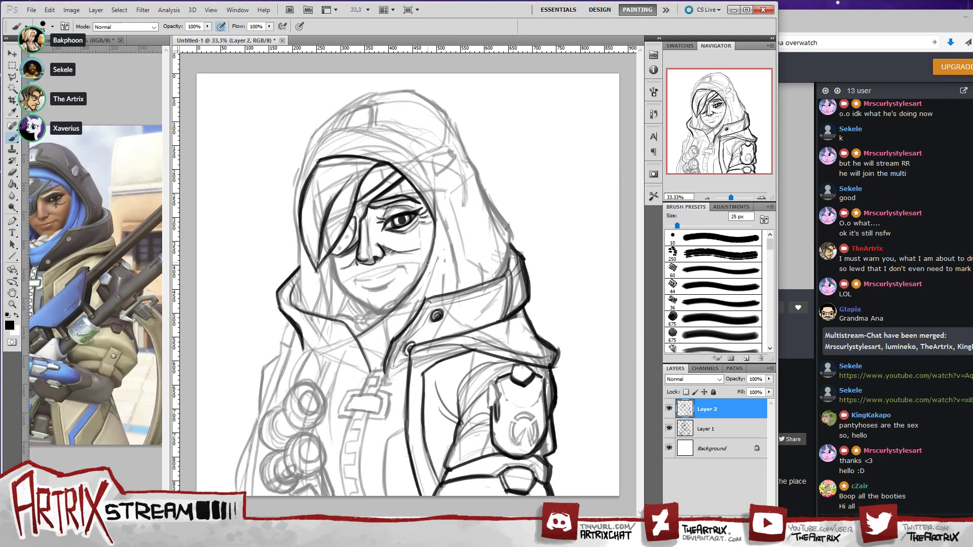
- Ink the face contour from the collar's inner corner up along the jaw and cheek to the temple
left_click_drag(358, 337, 430, 265)
key("ctrl+z")
left_click_drag(358, 336, 433, 263)
key("ctrl+z")
left_click_drag(359, 336, 432, 269)
key("ctrl+z")
left_click_drag(358, 336, 419, 279)
key("ctrl+z")
left_click_drag(375, 326, 432, 257)
left_click_drag(409, 292, 432, 246)
left_click_drag(393, 309, 433, 245)
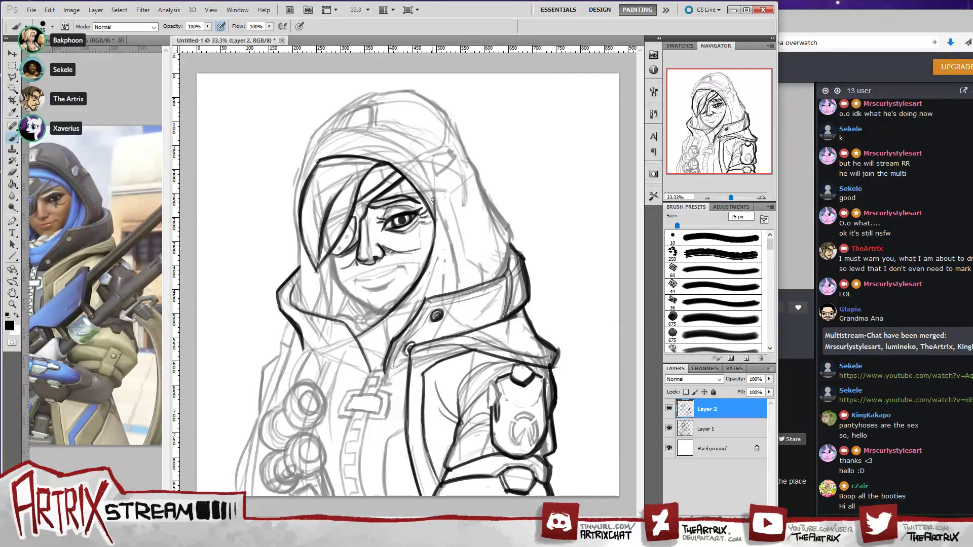
left_click_drag(433, 199, 434, 238)
- Ink the hood opening's upper edge above the forehead and thicken the eyebrow over the uncovered eye
mouse_move(337, 152)
left_mouse_down()
mouse_move(391, 151)
mouse_move(427, 190)
mouse_move(435, 211)
left_mouse_up()
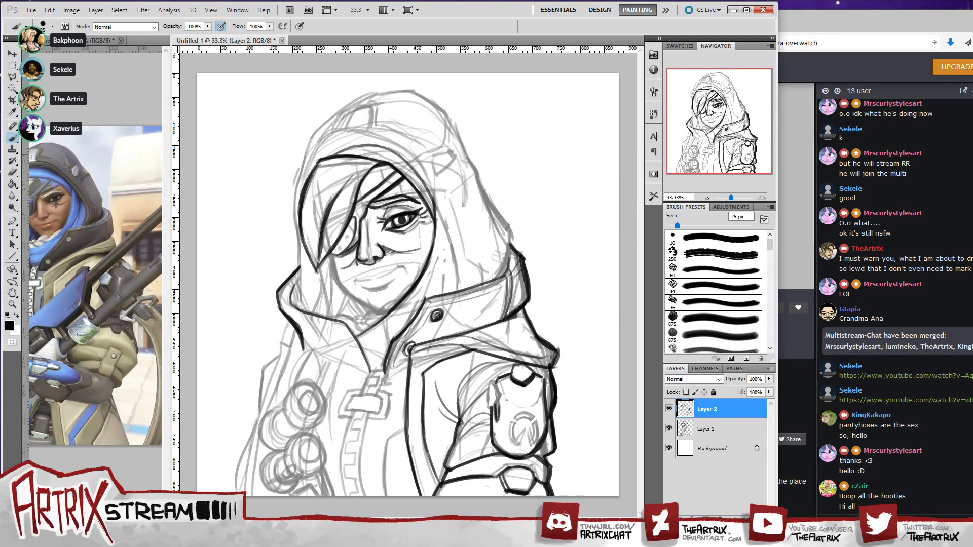
key("ctrl+z")
mouse_move(335, 148)
left_mouse_down()
mouse_move(371, 147)
mouse_move(406, 160)
left_mouse_up()
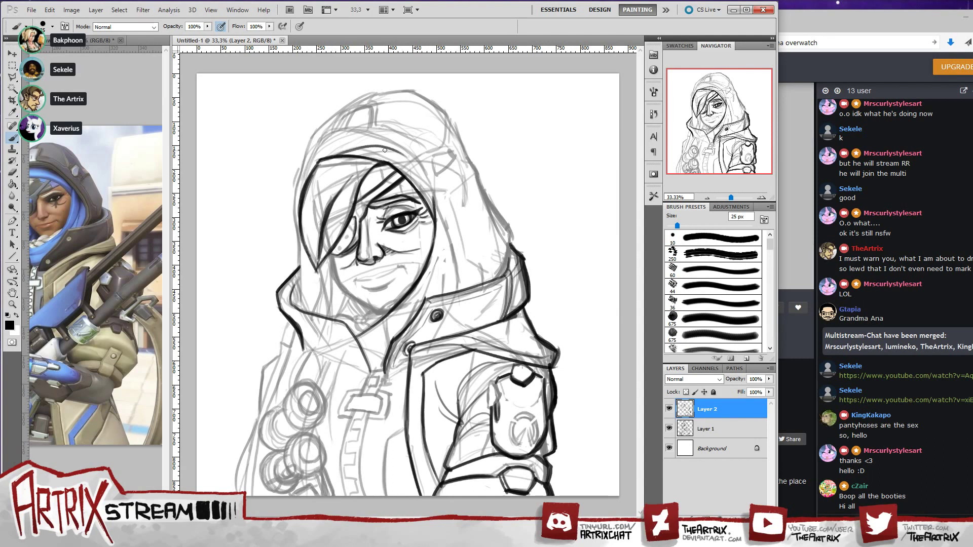
mouse_move(335, 150)
left_mouse_down()
mouse_move(383, 145)
mouse_move(414, 159)
left_mouse_up()
left_click_drag(373, 169, 393, 165)
left_click_drag(371, 201, 422, 197)
key("ctrl+z")
key("ctrl+z")
key("ctrl+z")
key("ctrl+z")
key("ctrl+z")
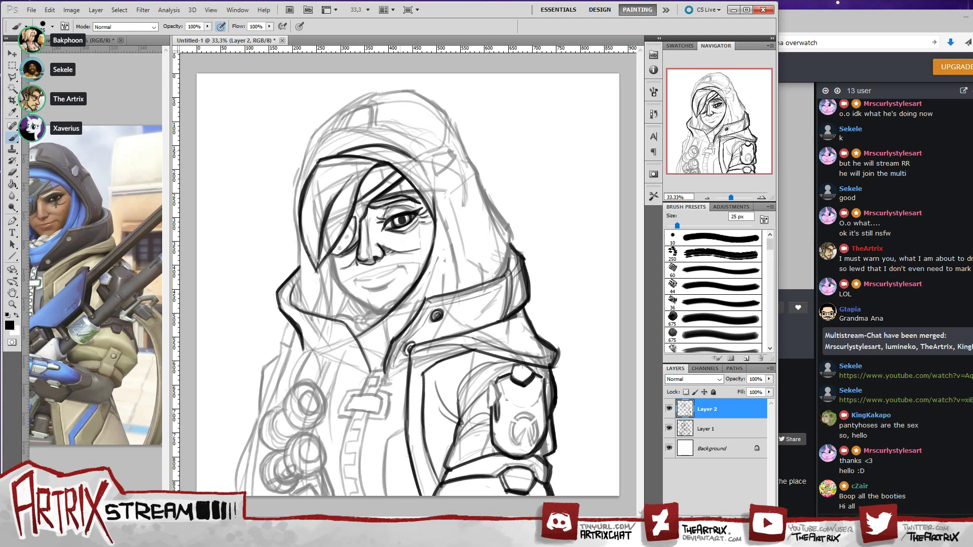
- Ink the hood opening's side edge from the forehead down past the cheek to the buttoned collar flap
left_click_drag(411, 154, 458, 275)
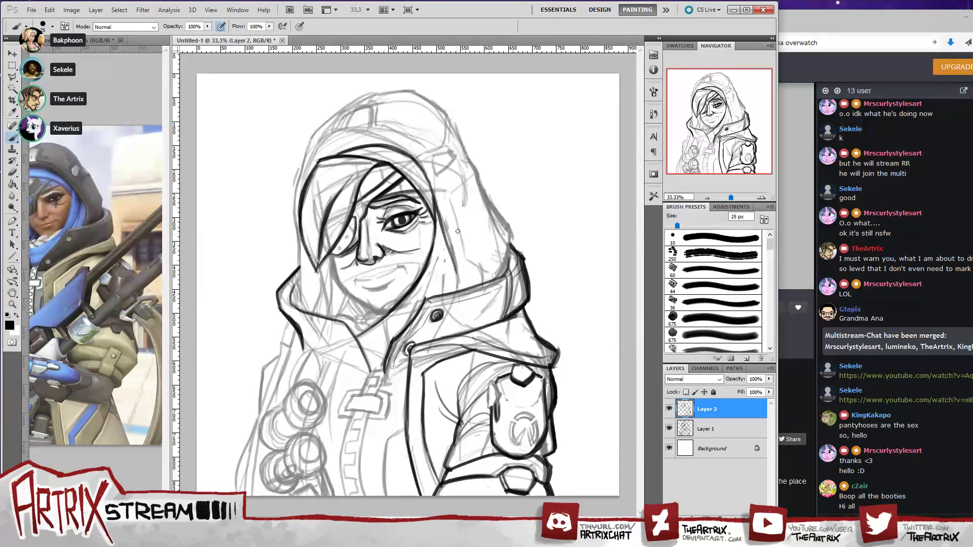
key("ctrl+z")
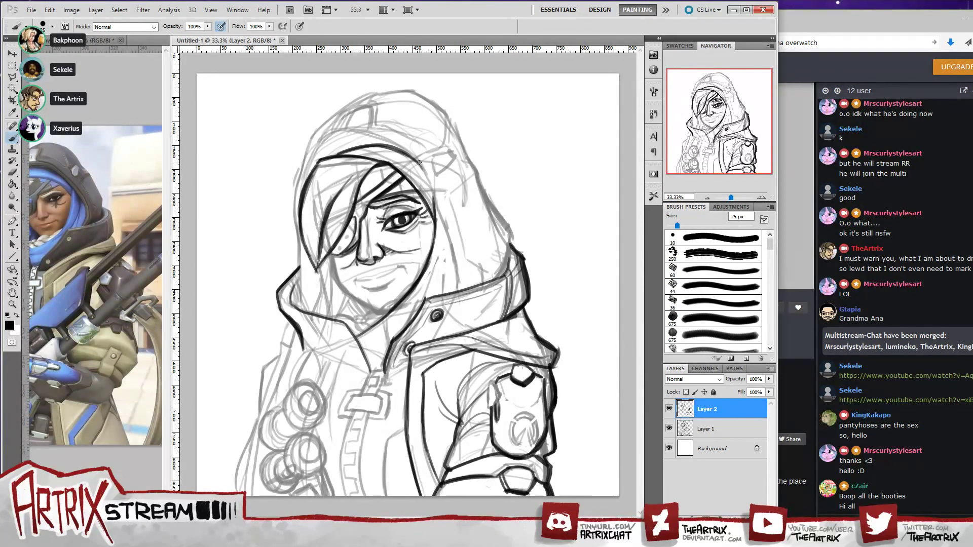
left_click_drag(423, 171, 436, 237)
key("ctrl+z")
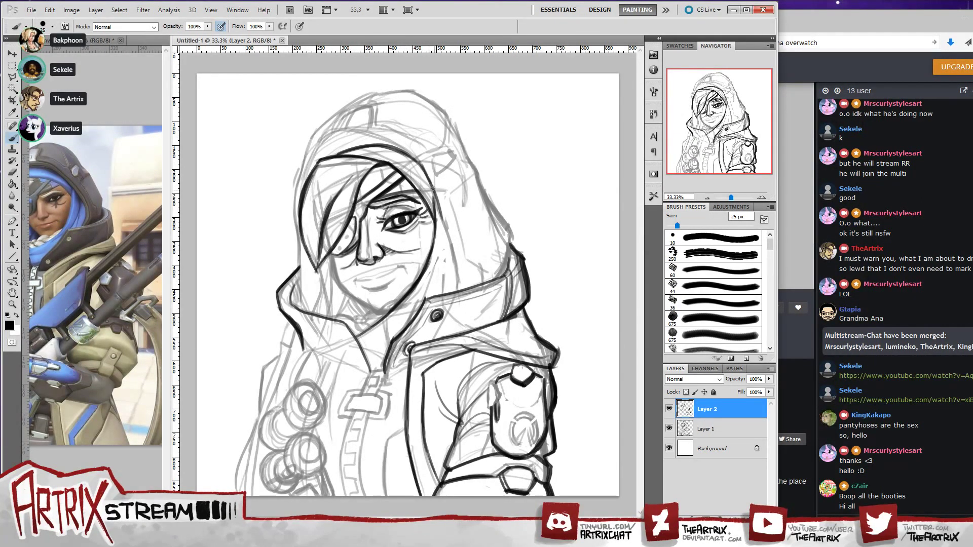
left_click_drag(422, 163, 463, 294)
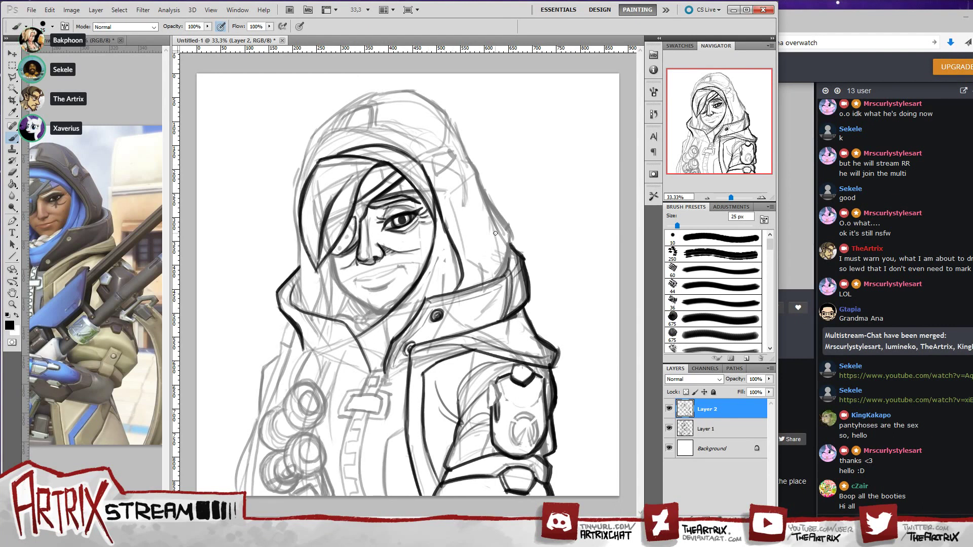
- Ink the lower back contour of the hood down to its corner and the short fold running back to the collar
mouse_move(477, 178)
left_mouse_down()
mouse_move(511, 229)
mouse_move(485, 196)
mouse_move(510, 232)
mouse_move(496, 214)
mouse_move(512, 241)
left_mouse_up()
left_click_drag(497, 276, 512, 233)
key("ctrl+z")
left_click_drag(493, 280, 510, 239)
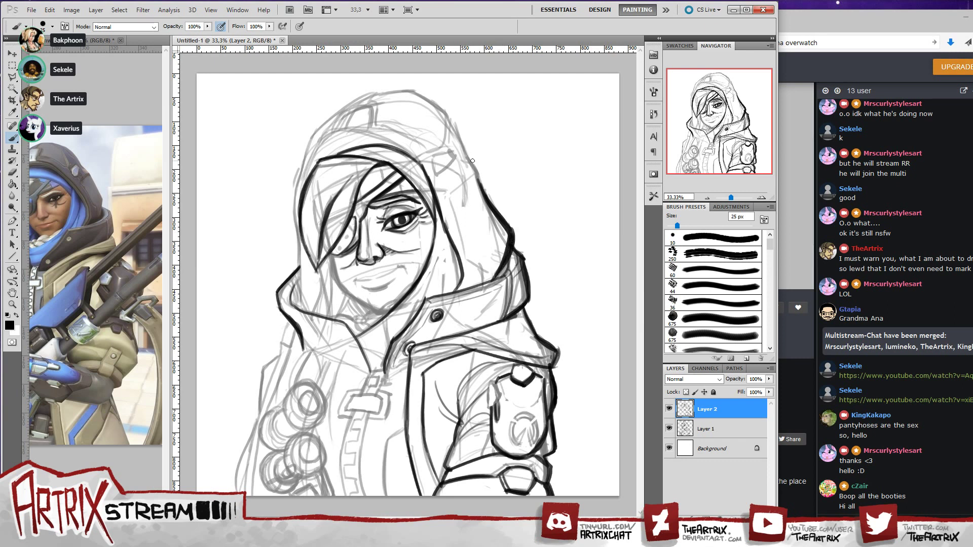
left_click_drag(465, 154, 482, 187)
- Ink the hood's upper back contour from the peak down to the already inked lower back line
mouse_move(465, 152)
left_mouse_down()
mouse_move(415, 90)
mouse_move(446, 118)
left_mouse_up()
key("ctrl+z")
key("ctrl+z")
left_click_drag(413, 91, 444, 121)
key("ctrl+z")
key("ctrl+z")
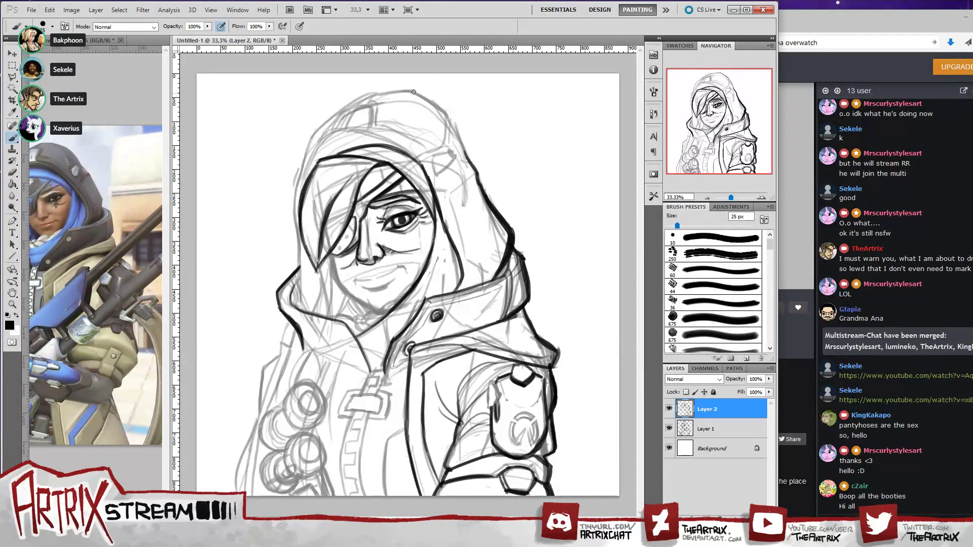
mouse_move(413, 91)
left_mouse_down()
mouse_move(445, 109)
mouse_move(421, 94)
mouse_move(464, 141)
left_mouse_up()
key("ctrl+z")
key("ctrl+z")
key("ctrl+z")
key("ctrl+z")
key("ctrl+z")
key("ctrl+z")
left_click_drag(445, 112, 469, 171)
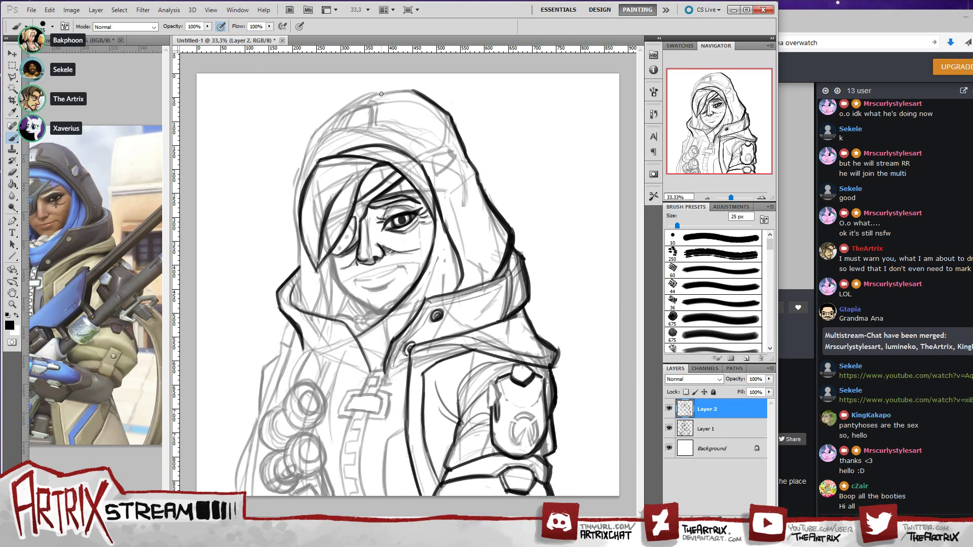
- Ink the hood's top contour from the peak forward and down above the eye patch side
mouse_move(373, 94)
left_mouse_down()
mouse_move(421, 93)
mouse_move(355, 96)
mouse_move(369, 100)
mouse_move(336, 120)
mouse_move(375, 94)
left_mouse_up()
key("ctrl+alt+z")
key("ctrl+alt+z")
key("ctrl+alt+z")
mouse_move(315, 133)
left_mouse_down()
mouse_move(380, 91)
mouse_move(356, 101)
mouse_move(412, 91)
left_mouse_up()
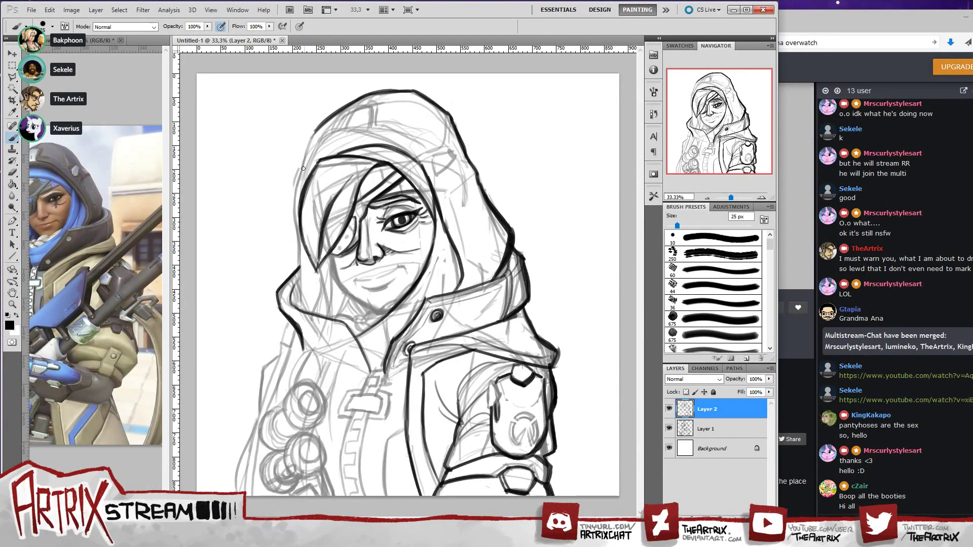
- Ink the hood's outer edge on the eye patch side from the top contour down towards the collar
left_click_drag(301, 177, 324, 120)
left_click_drag(294, 195, 299, 308)
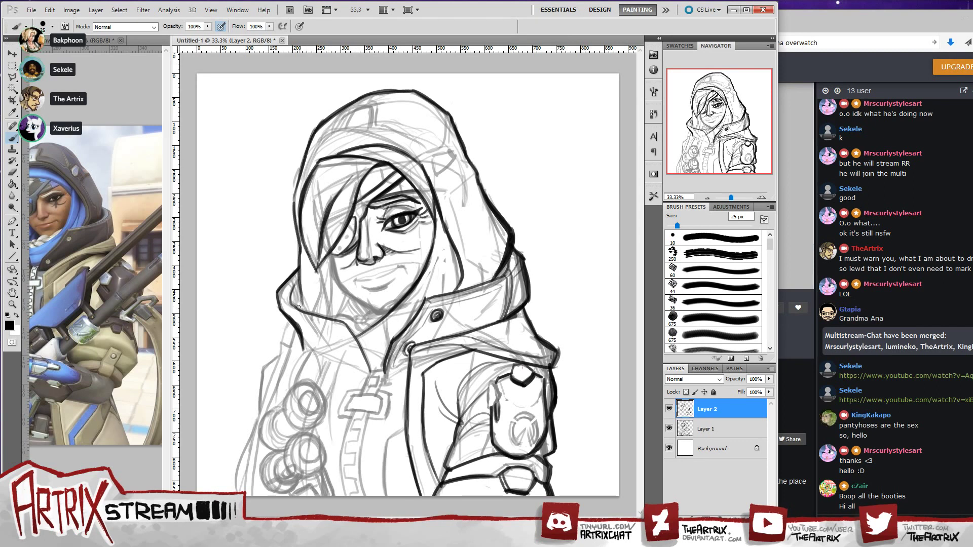
key("ctrl+z")
mouse_move(299, 245)
left_mouse_down()
mouse_move(305, 312)
mouse_move(302, 173)
left_mouse_up()
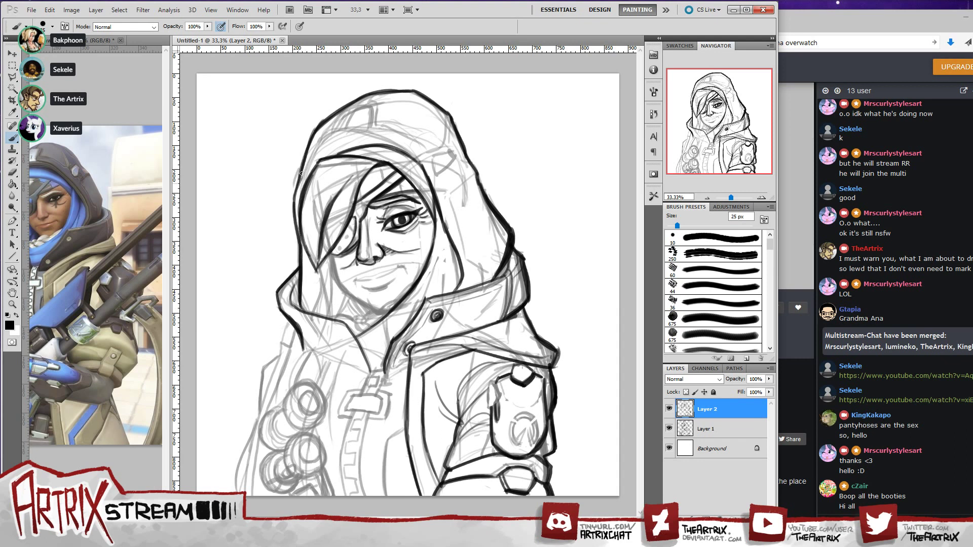
key("ctrl+z")
left_click_drag(294, 211, 300, 172)
- Ink the narrow hair strand hanging inside the hood below the eye patch side, down to the collar
left_click_drag(307, 258, 302, 308)
key("ctrl+z")
left_click_drag(308, 259, 301, 311)
key("ctrl+z")
mouse_move(309, 264)
left_mouse_down()
mouse_move(304, 312)
mouse_move(307, 298)
left_mouse_up()
key("ctrl+z")
key("ctrl+alt+z")
key("ctrl+alt+z")
mouse_move(316, 314)
left_mouse_down()
mouse_move(306, 295)
mouse_move(308, 305)
left_mouse_up()
left_click_drag(309, 257, 308, 300)
left_click_drag(312, 310, 316, 272)
key("ctrl+z")
left_click_drag(310, 308, 317, 267)
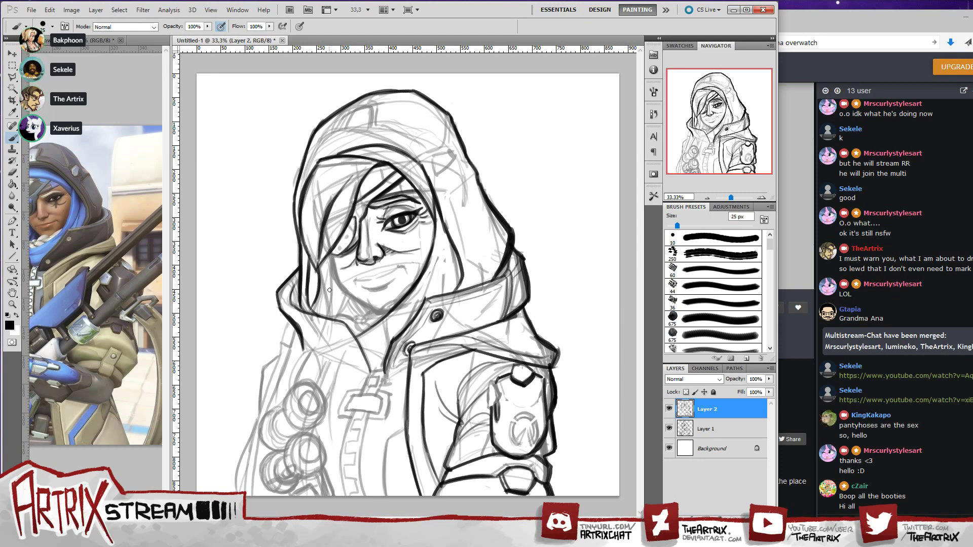
- Ink the inner scarf edge from the collar opening up along the cheek, plus the short fold beside it
mouse_move(328, 258)
left_mouse_down()
mouse_move(330, 314)
mouse_move(430, 282)
mouse_move(448, 241)
left_mouse_up()
key("ctrl+z")
left_click_drag(363, 342, 442, 239)
key("ctrl+z")
mouse_move(363, 342)
left_mouse_down()
mouse_move(423, 304)
mouse_move(439, 260)
left_mouse_up()
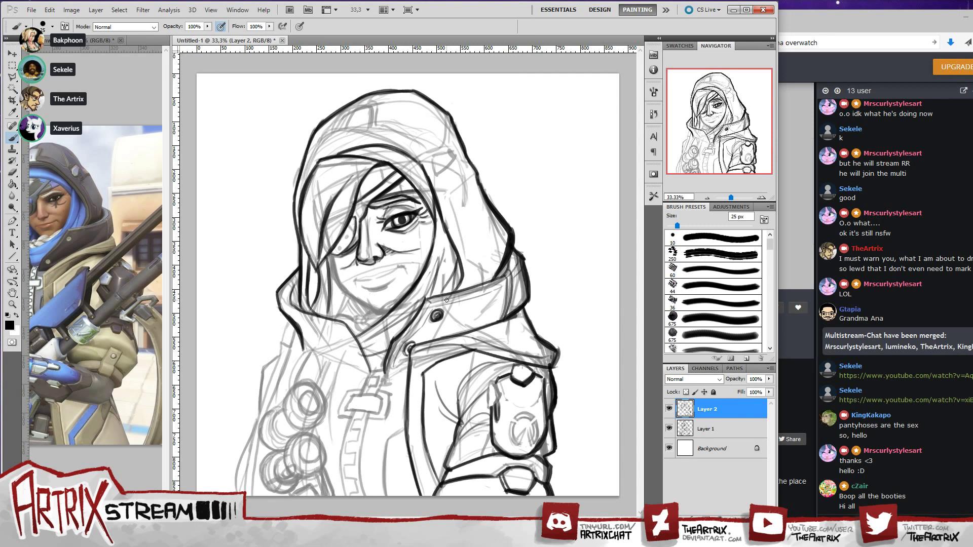
left_click_drag(450, 290, 459, 258)
- Ink the hood's inner rim curving over the forehead and down beside the open eye
left_click_drag(378, 150, 432, 205)
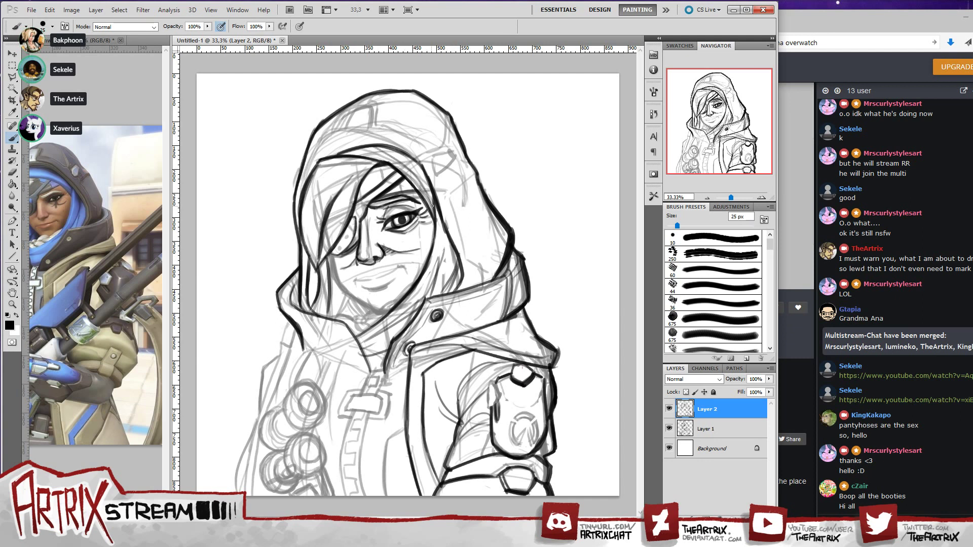
mouse_move(380, 152)
left_mouse_down()
mouse_move(410, 168)
mouse_move(422, 193)
left_mouse_up()
key("ctrl+z")
left_click_drag(409, 156, 427, 175)
- Ink the hair edge beside the eye-patch-side cheek and darken the narrow gap inside the hood with hatching
left_click_drag(324, 260, 328, 312)
left_click_drag(347, 295, 332, 317)
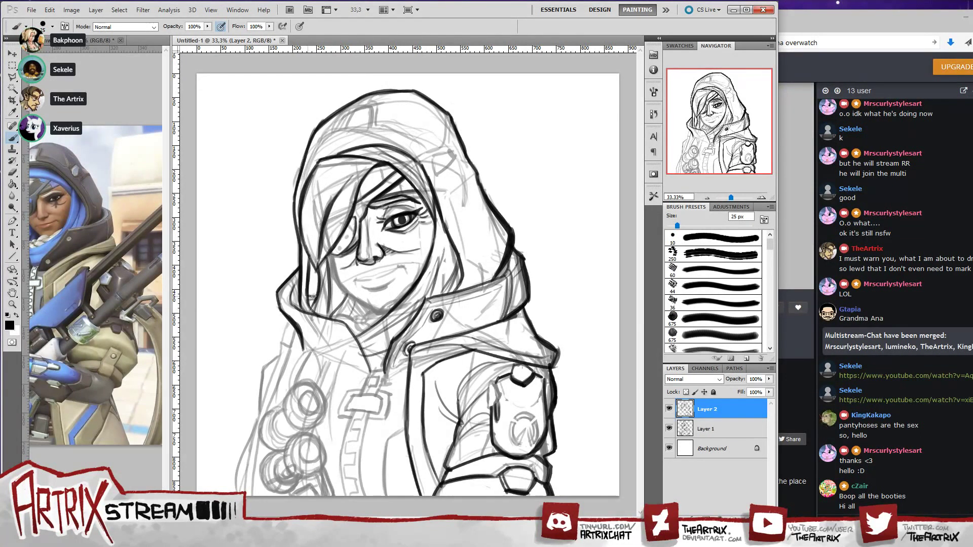
mouse_move(314, 296)
left_mouse_down()
mouse_move(315, 264)
mouse_move(317, 278)
left_mouse_up()
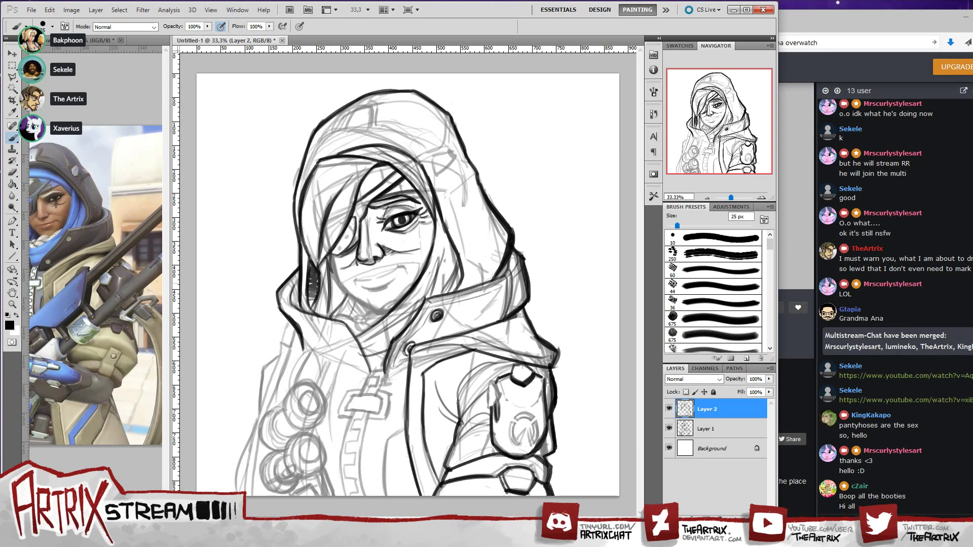
- Ink the jaw from the eye-patch-side cheek down to the chin, with a dark accent at the collar below it
left_click_drag(335, 274, 379, 310)
key("ctrl+z")
key("ctrl+z")
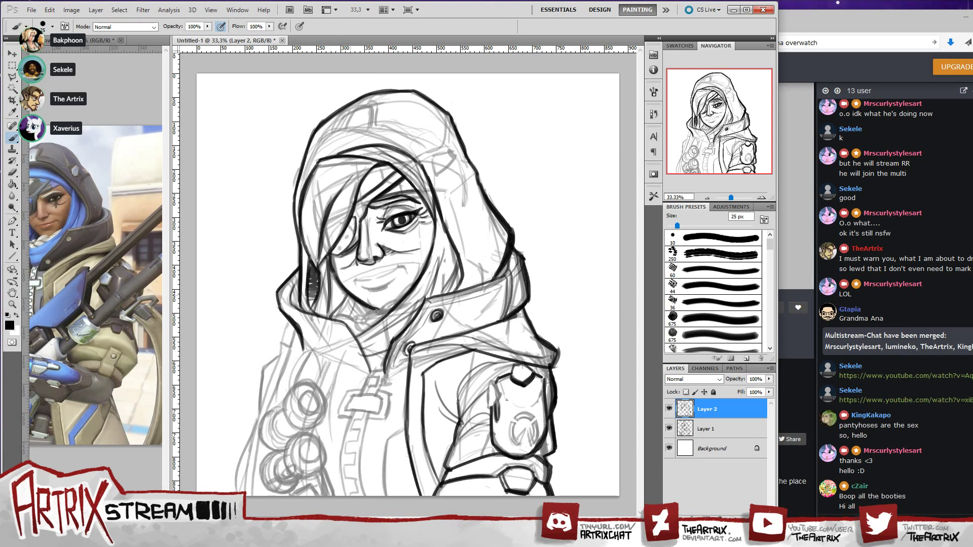
key("ctrl+z")
left_click_drag(338, 281, 379, 312)
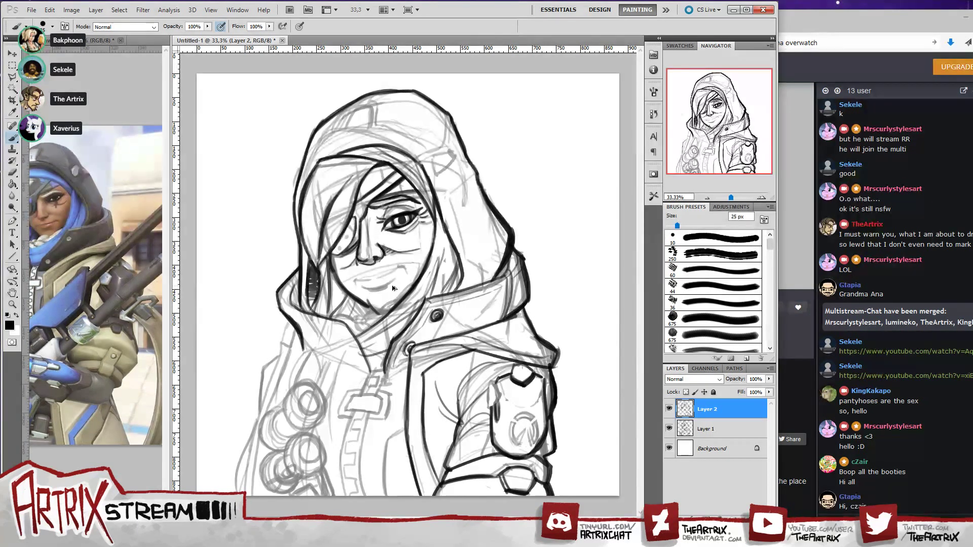
key("ctrl+z")
mouse_move(368, 300)
left_mouse_down()
mouse_move(391, 306)
mouse_move(389, 293)
mouse_move(378, 311)
left_mouse_up()
key("ctrl+z")
key("ctrl+z")
mouse_move(356, 320)
left_mouse_down()
mouse_move(328, 335)
mouse_move(372, 306)
mouse_move(332, 320)
mouse_move(360, 323)
left_mouse_up()
key("ctrl+z")
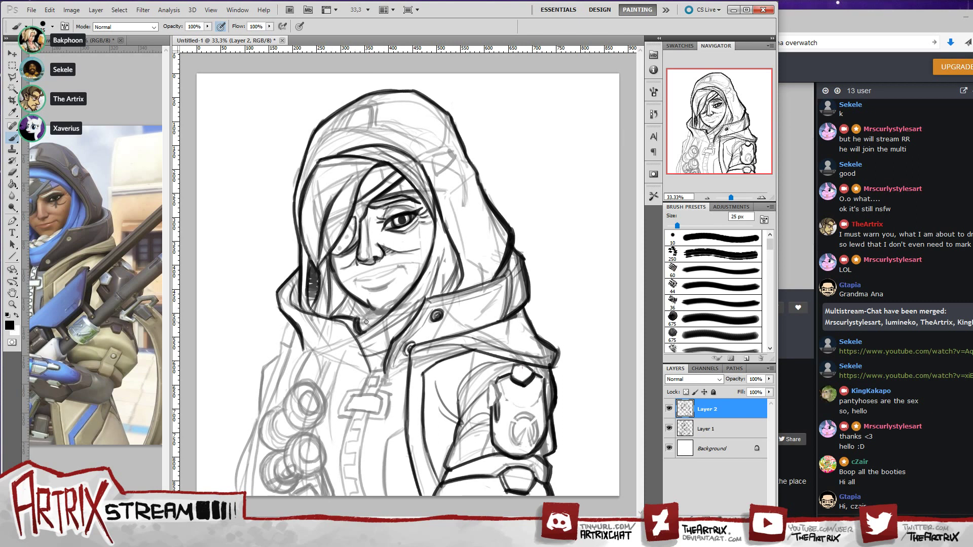
- Reduce the brush to 15 px and ink the scarf folds bunched beneath the chin and along the jaw
key("bracketleft")
left_click_drag(369, 318, 399, 299)
key("ctrl+z")
key("ctrl+alt+z")
key("ctrl+alt+z")
left_click_drag(389, 305, 408, 288)
left_click_drag(358, 320, 366, 311)
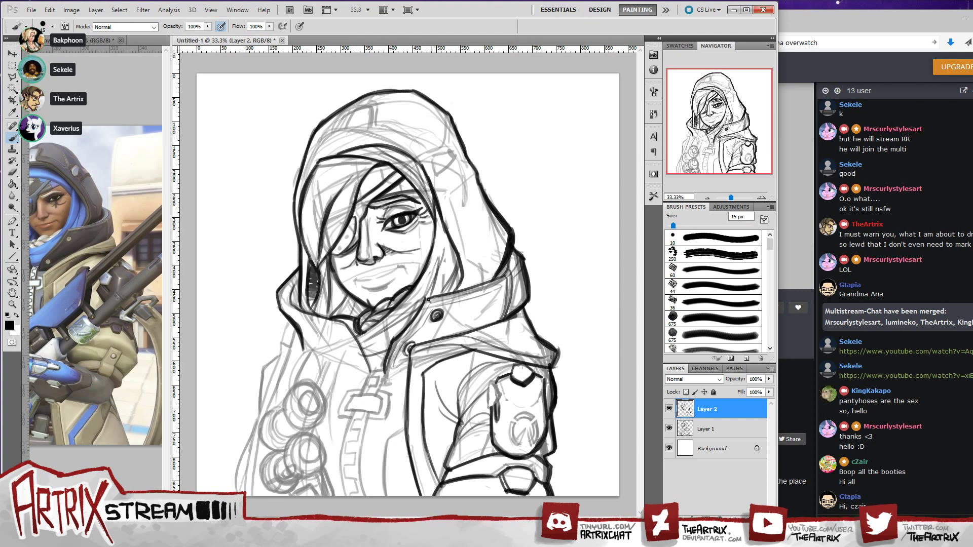
mouse_move(368, 321)
left_mouse_down()
mouse_move(408, 289)
mouse_move(387, 315)
mouse_move(407, 320)
mouse_move(388, 300)
mouse_move(386, 308)
mouse_move(415, 286)
mouse_move(372, 309)
left_mouse_up()
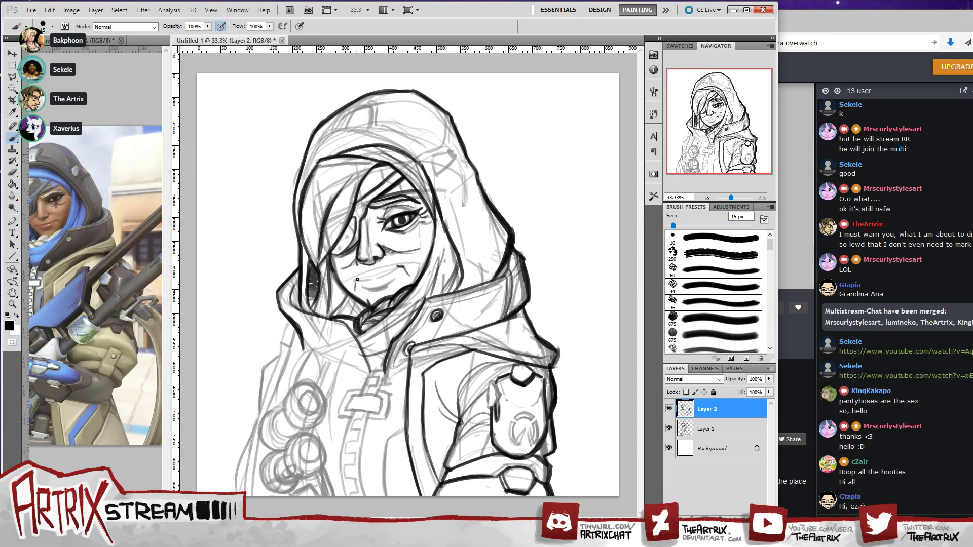
- Ink the smiling mouth line up to the creases at its corners
left_click_drag(356, 281, 394, 275)
key("ctrl+z")
key("ctrl+z")
left_click_drag(390, 276, 405, 267)
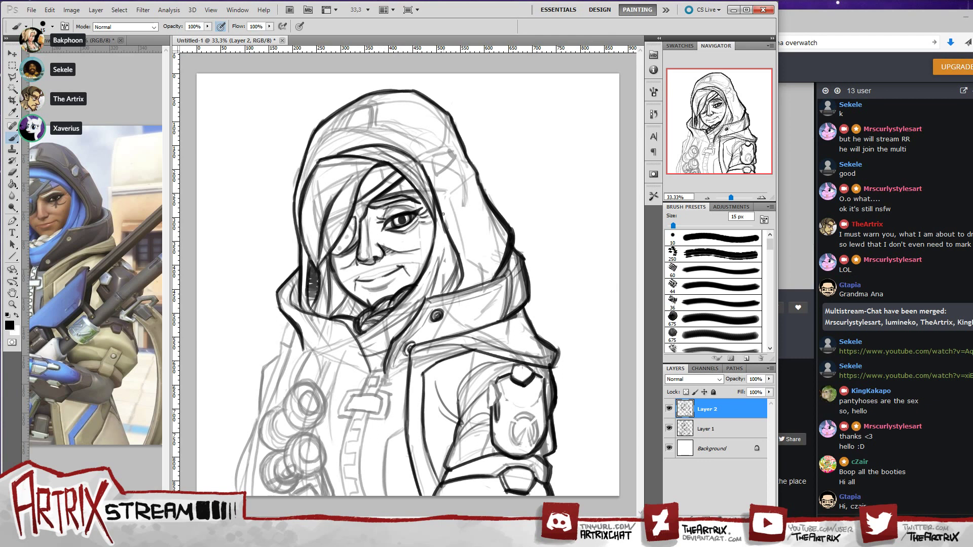
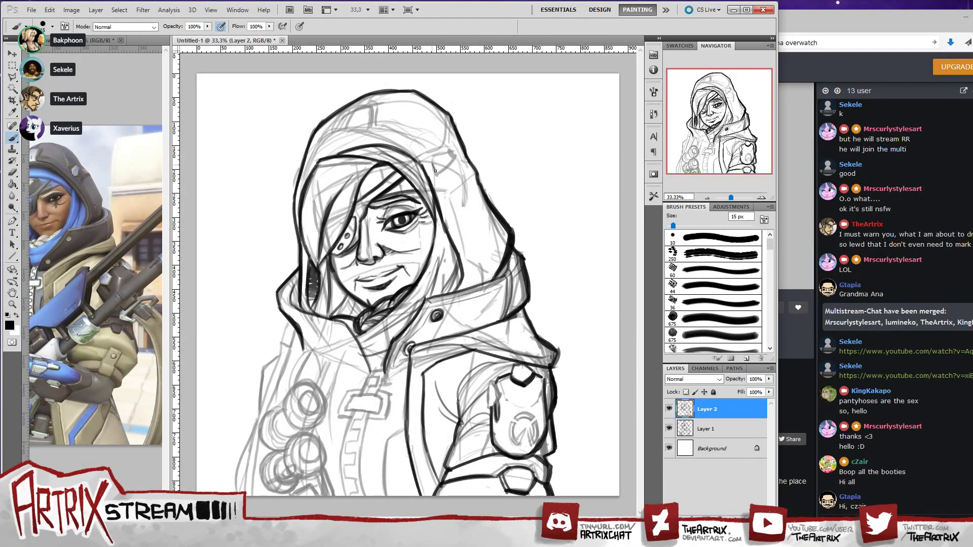
left_click_drag(434, 162, 454, 150)
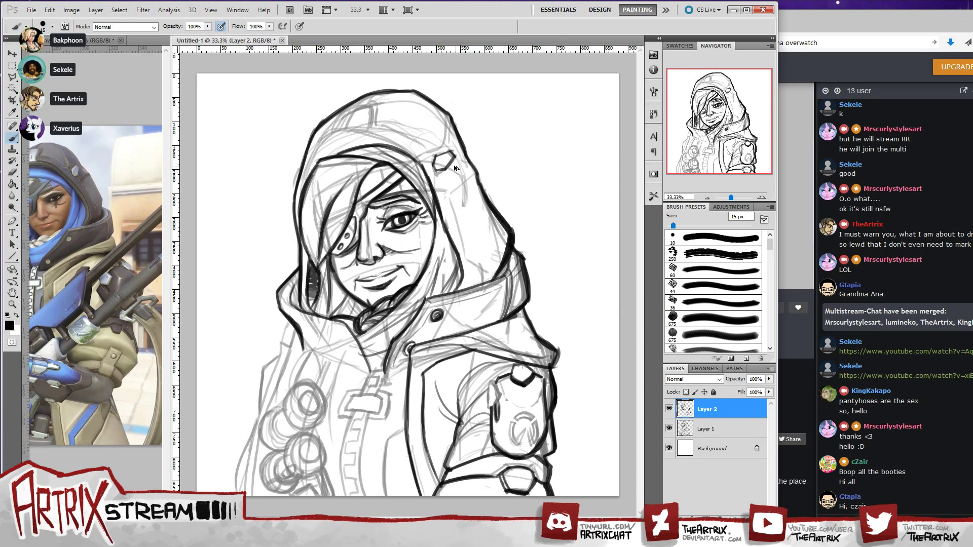
left_click_drag(436, 155, 455, 149)
key("ctrl+z")
key("ctrl+z")
mouse_move(432, 159)
left_mouse_down()
mouse_move(436, 176)
mouse_move(454, 154)
left_mouse_up()
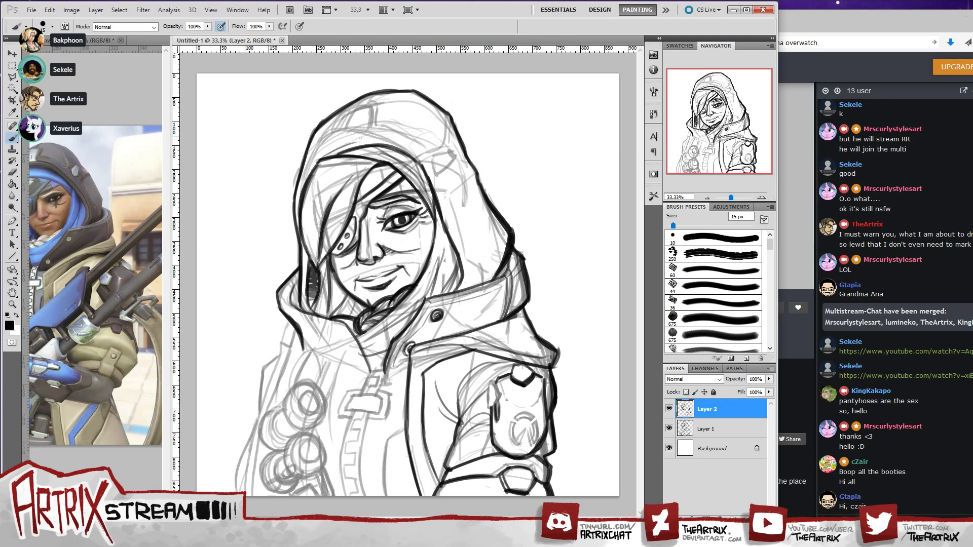
- Ink the seam following the hood opening from the forehead past the cheek, and the panel at the hood's front
left_click_drag(368, 140, 426, 162)
key("ctrl+z")
mouse_move(345, 146)
left_mouse_down()
mouse_move(398, 145)
mouse_move(377, 138)
mouse_move(412, 149)
mouse_move(435, 176)
mouse_move(463, 258)
mouse_move(462, 289)
mouse_move(467, 272)
mouse_move(469, 281)
left_mouse_up()
key("ctrl+z")
key("ctrl+z")
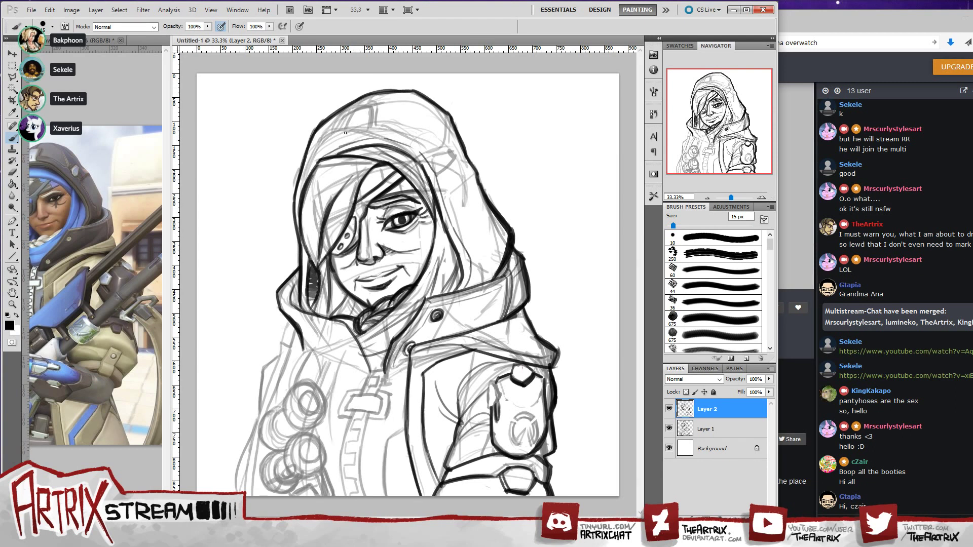
mouse_move(346, 145)
left_mouse_down()
mouse_move(354, 112)
mouse_move(369, 108)
mouse_move(370, 137)
mouse_move(370, 105)
mouse_move(372, 136)
left_mouse_up()
left_click_drag(347, 143, 369, 138)
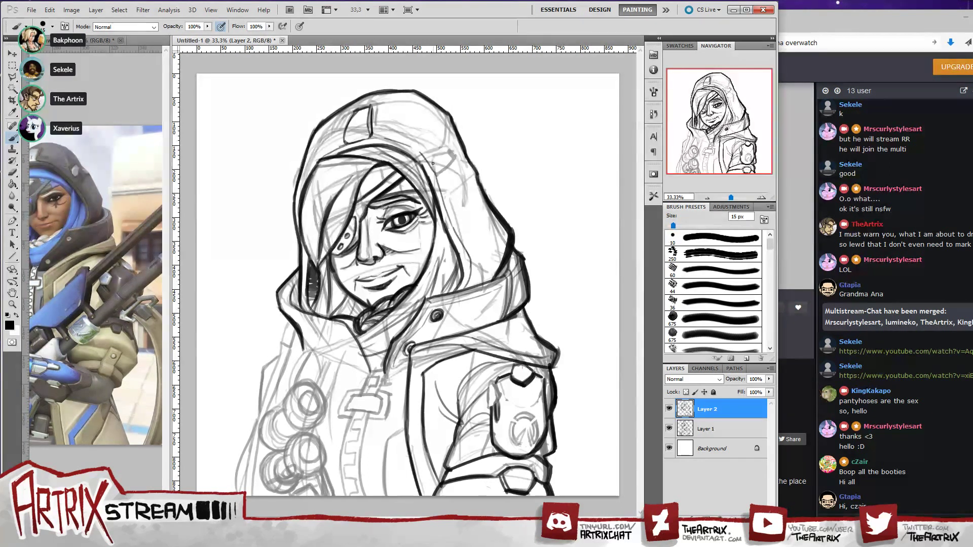
- Ink the angular ornament on the side of the hood and the seam lines running from it to the back contour
mouse_move(435, 157)
left_mouse_down()
mouse_move(446, 169)
mouse_move(438, 170)
mouse_move(437, 157)
mouse_move(453, 154)
mouse_move(447, 179)
left_mouse_up()
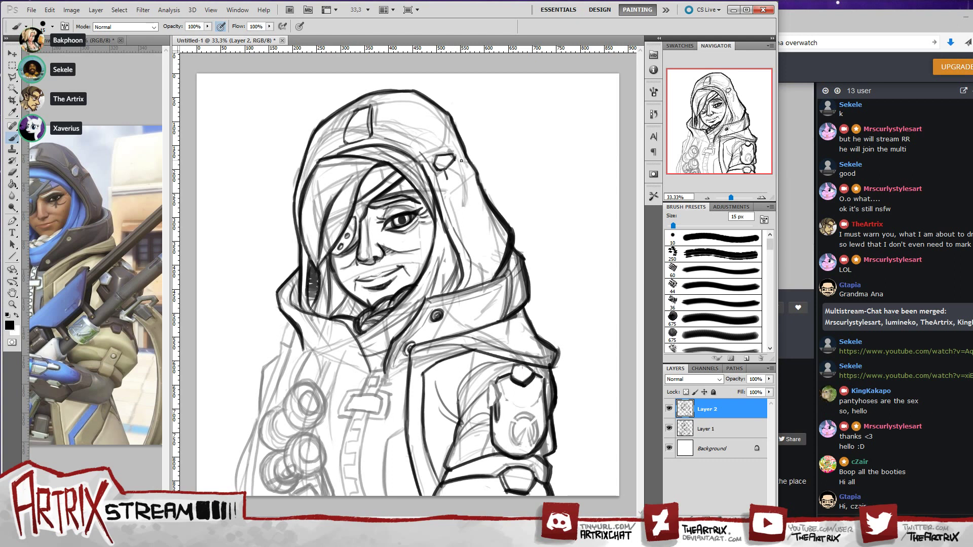
key("ctrl+z")
left_click_drag(451, 197, 472, 176)
mouse_move(428, 149)
left_mouse_down()
mouse_move(440, 147)
mouse_move(446, 113)
left_mouse_up()
key("ctrl+z")
mouse_move(440, 147)
left_mouse_down()
mouse_move(446, 114)
mouse_move(464, 163)
left_mouse_up()
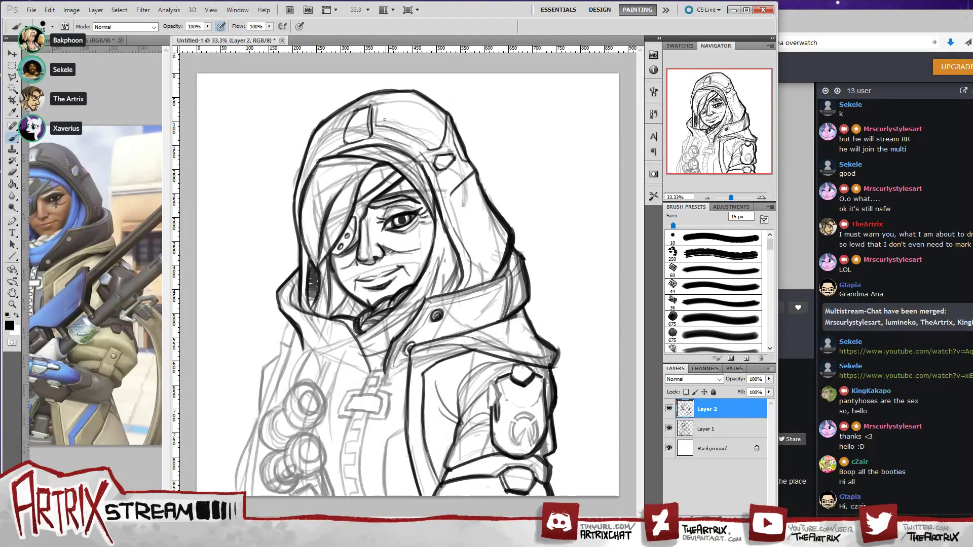
- Finish the front panel's edge up to the hood's peak and ink the small tab on the eye patch side
left_click_drag(369, 105, 376, 128)
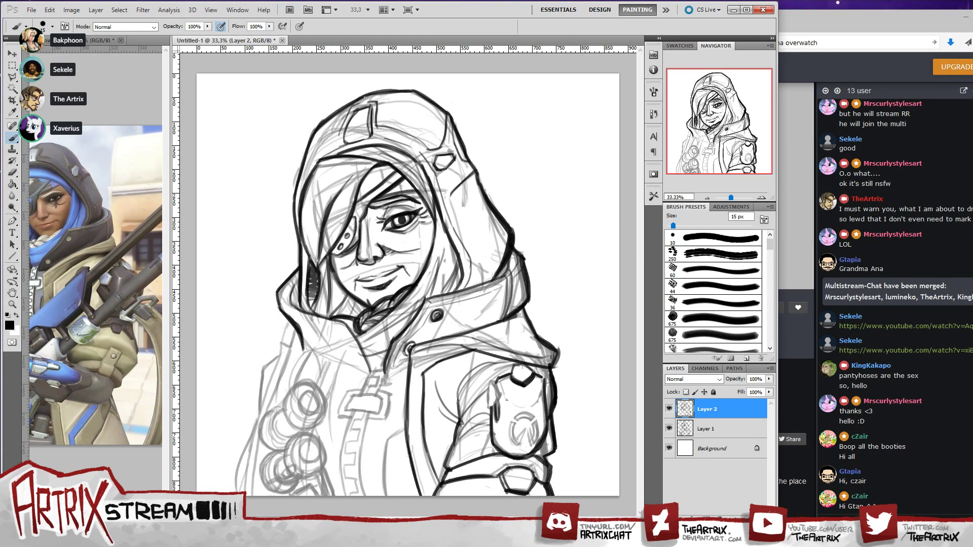
mouse_move(372, 98)
left_mouse_down()
mouse_move(378, 91)
mouse_move(368, 93)
left_mouse_up()
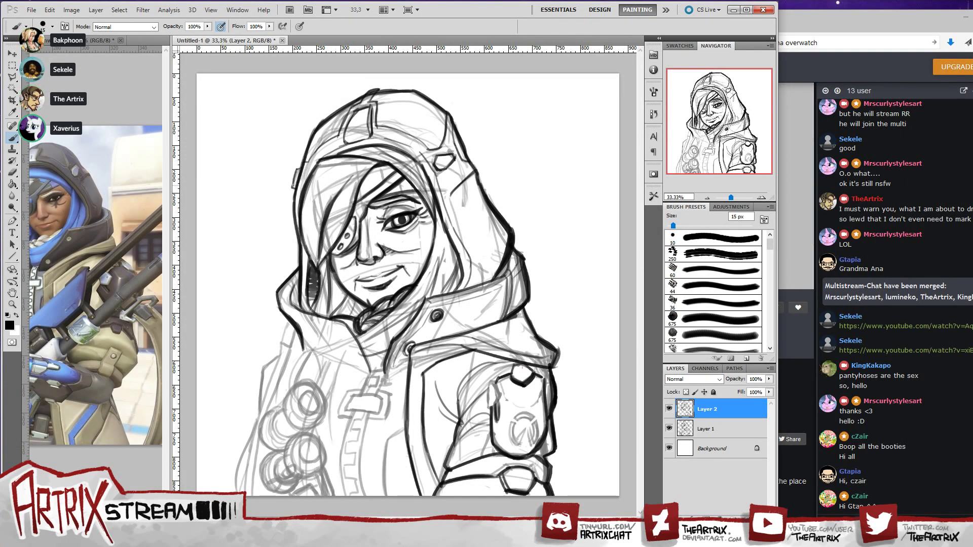
mouse_move(293, 188)
left_mouse_down()
mouse_move(296, 168)
mouse_move(292, 190)
left_mouse_up()
key("ctrl+z")
left_click_drag(297, 171, 292, 189)
left_click_drag(301, 165, 307, 147)
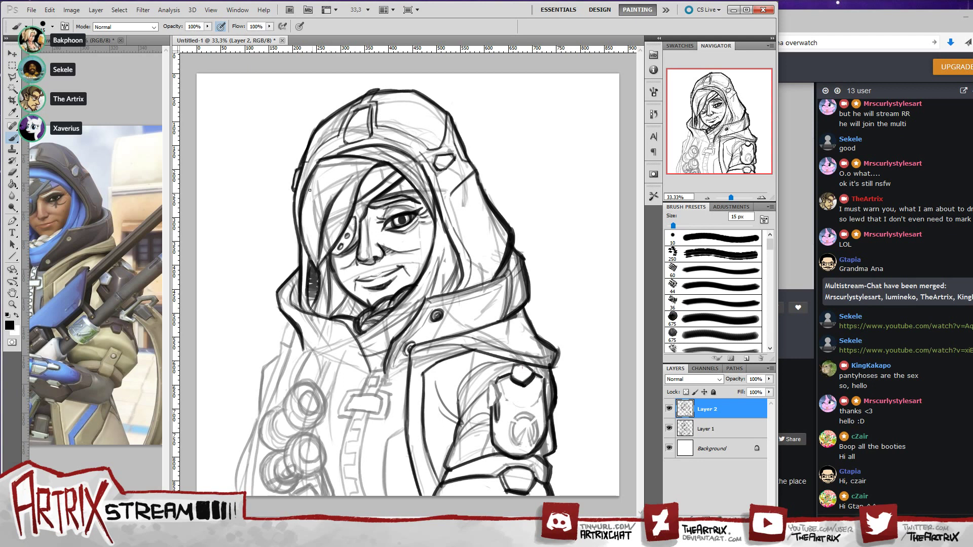
- Thicken the hood's outer contour along both sides and over the peak, enlarging the brush to 25 px
left_click_drag(293, 191, 298, 249)
left_click_drag(293, 212, 299, 245)
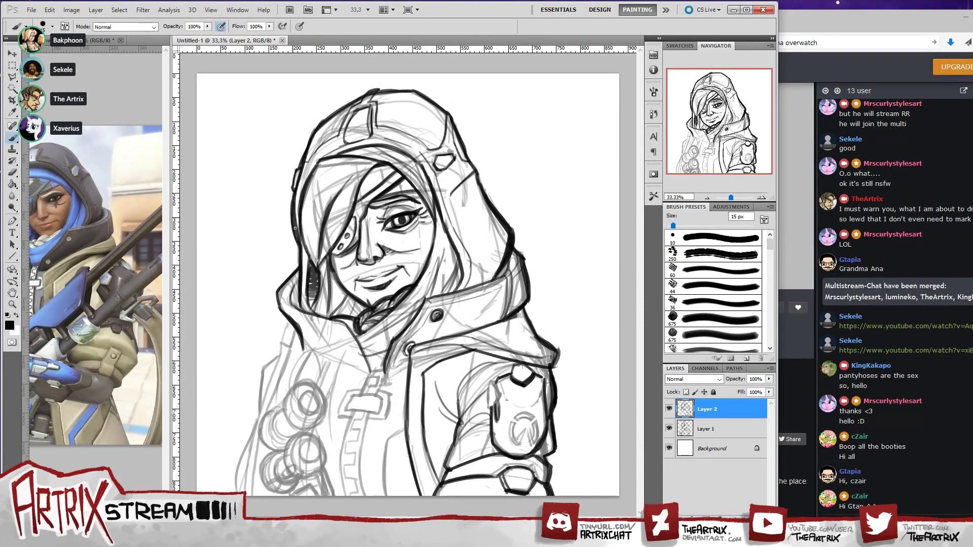
left_click_drag(293, 208, 296, 268)
key("bracketright")
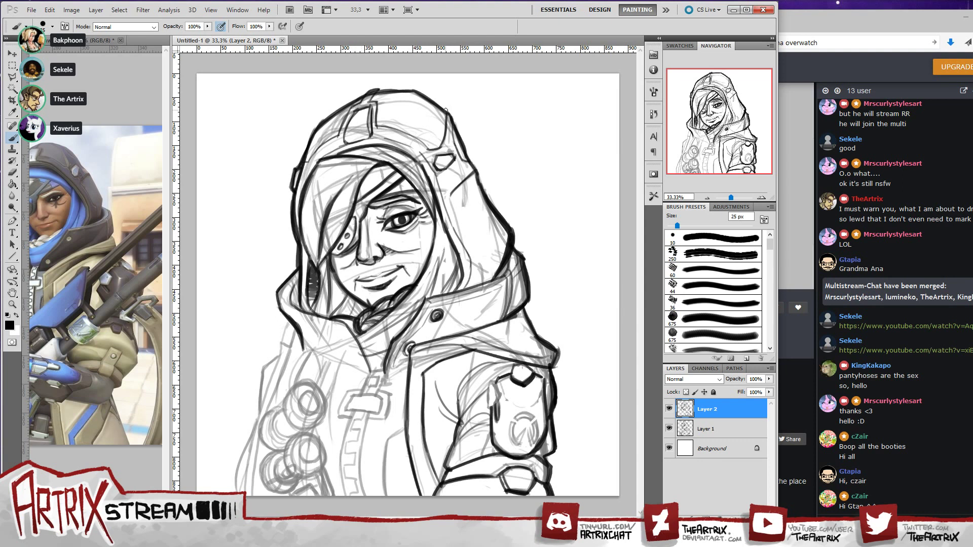
left_click_drag(457, 130, 495, 210)
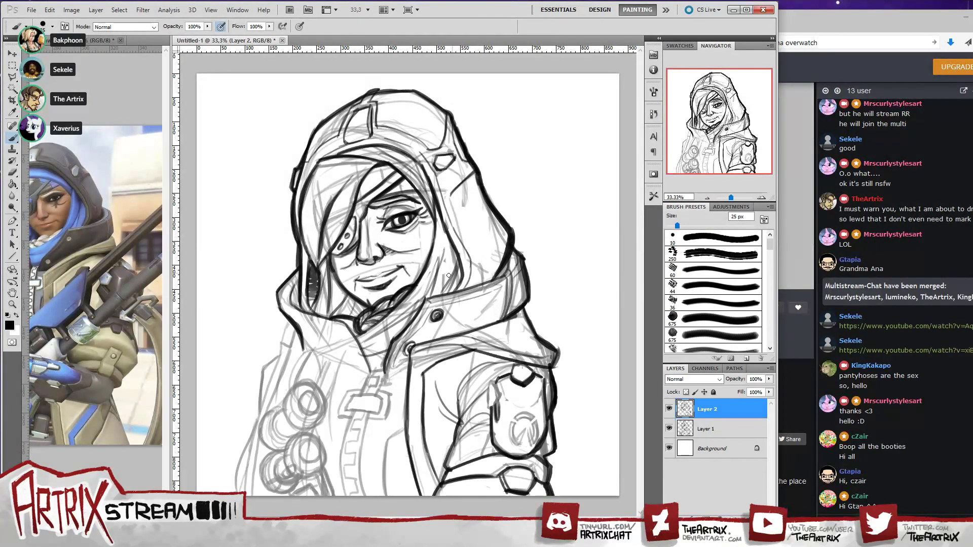
left_click_drag(293, 191, 299, 264)
left_click_drag(296, 237, 298, 258)
left_click_drag(291, 187, 304, 159)
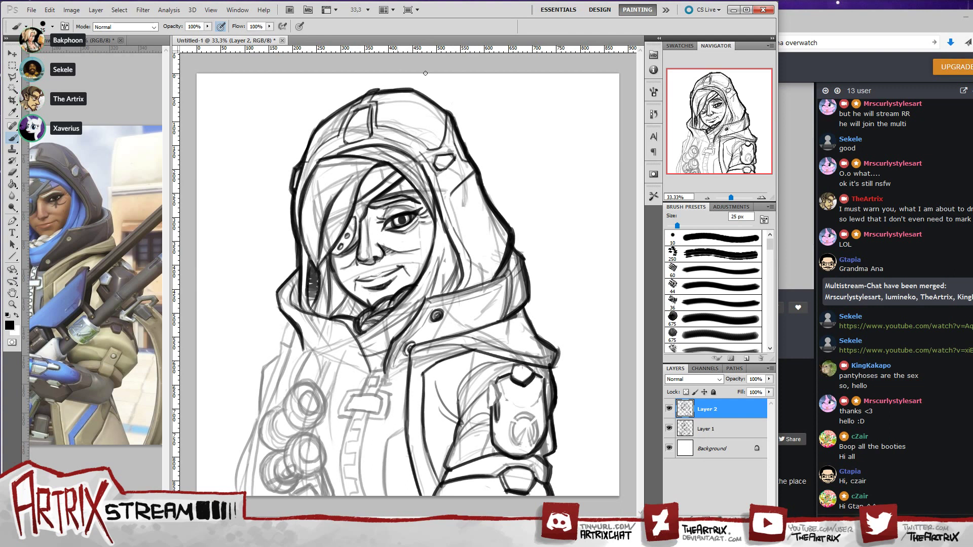
mouse_move(373, 94)
left_mouse_down()
mouse_move(415, 91)
mouse_move(440, 111)
left_mouse_up()
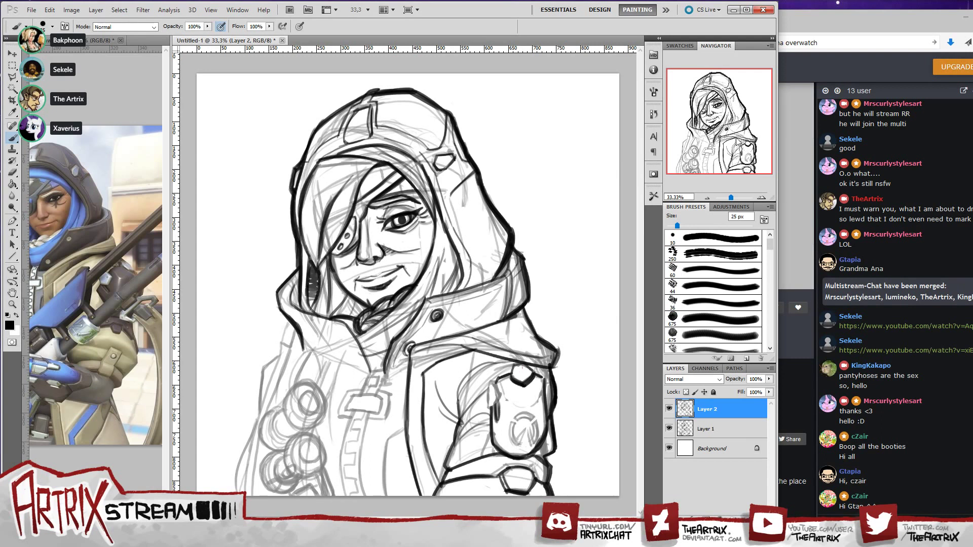
- Add short thick accents where the hood meets the collar on both sides
left_click_drag(293, 289, 303, 308)
left_click_drag(509, 265, 497, 275)
key("ctrl+alt+z")
key("ctrl+alt+z")
key("ctrl+alt+z")
mouse_move(296, 283)
left_mouse_down()
mouse_move(300, 309)
mouse_move(294, 288)
left_mouse_up()
mouse_move(498, 275)
left_mouse_down()
mouse_move(509, 262)
mouse_move(501, 274)
left_mouse_up()
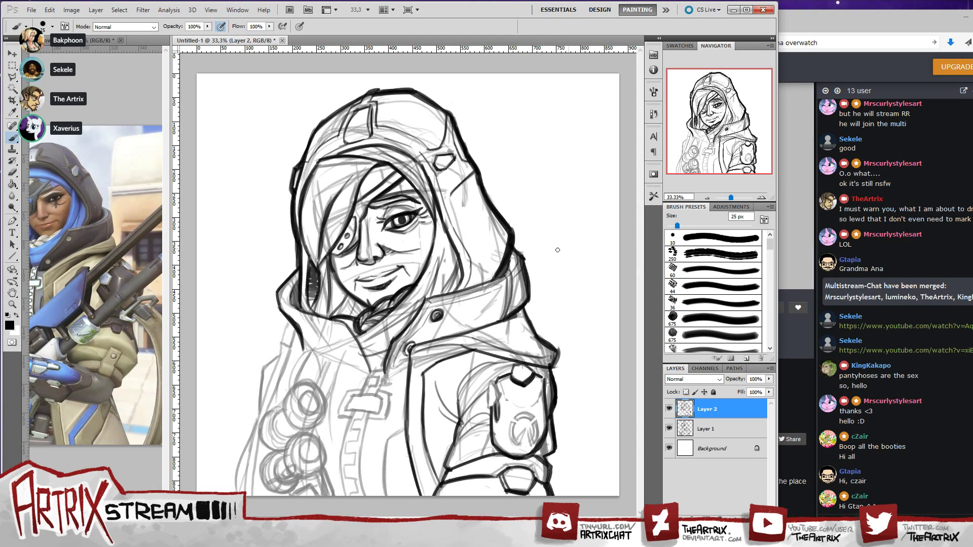
- Reduce the brush to 15 px and ink the collar's outer corner and lower edge on the eye patch side
key("bracketleft")
key("bracketleft")
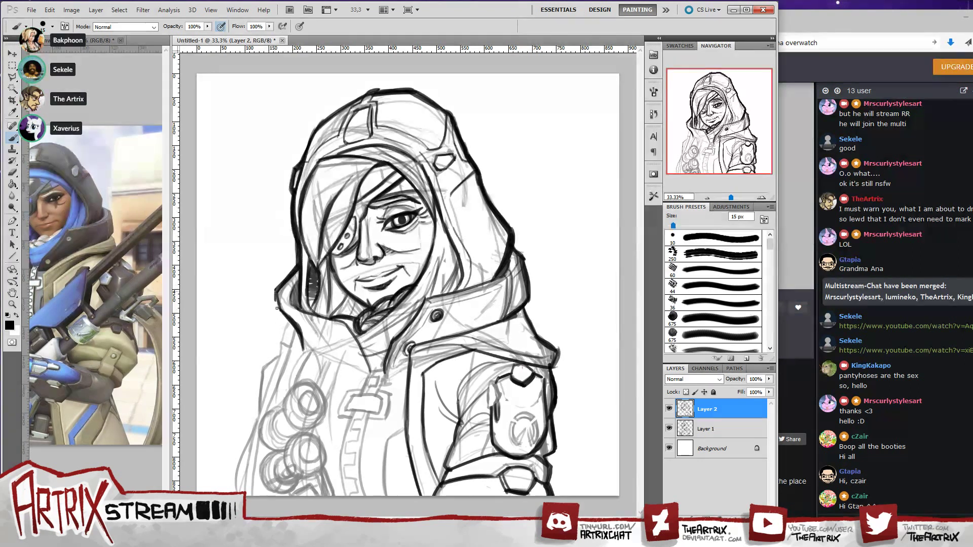
left_click_drag(277, 290, 276, 303)
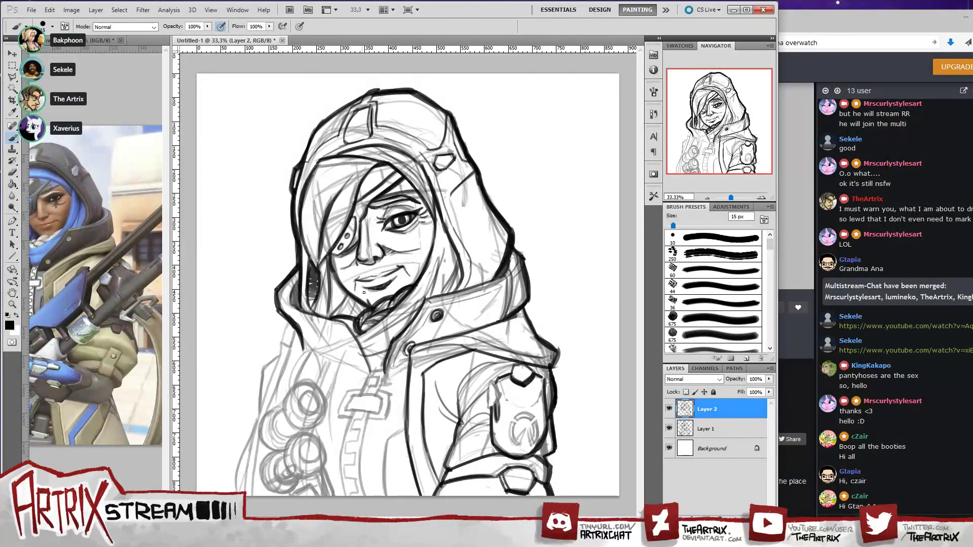
left_click_drag(278, 312, 297, 331)
- Reinforce the buttoned collar flap's front corner and its upper edge up to the back of the hood
mouse_move(387, 375)
left_mouse_down()
mouse_move(409, 370)
mouse_move(382, 372)
mouse_move(393, 345)
left_mouse_up()
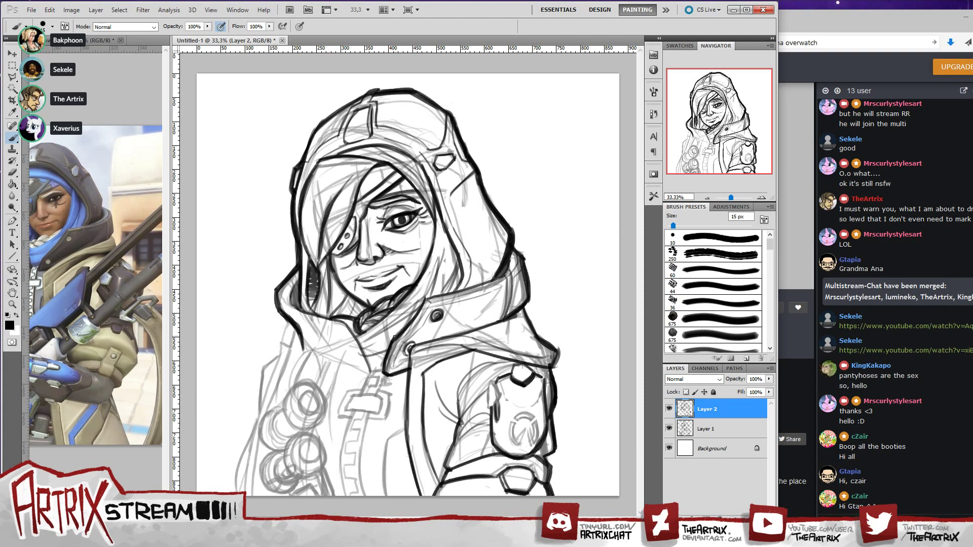
left_click_drag(425, 299, 492, 282)
mouse_move(419, 308)
left_mouse_down()
mouse_move(480, 285)
mouse_move(461, 292)
mouse_move(488, 281)
left_mouse_up()
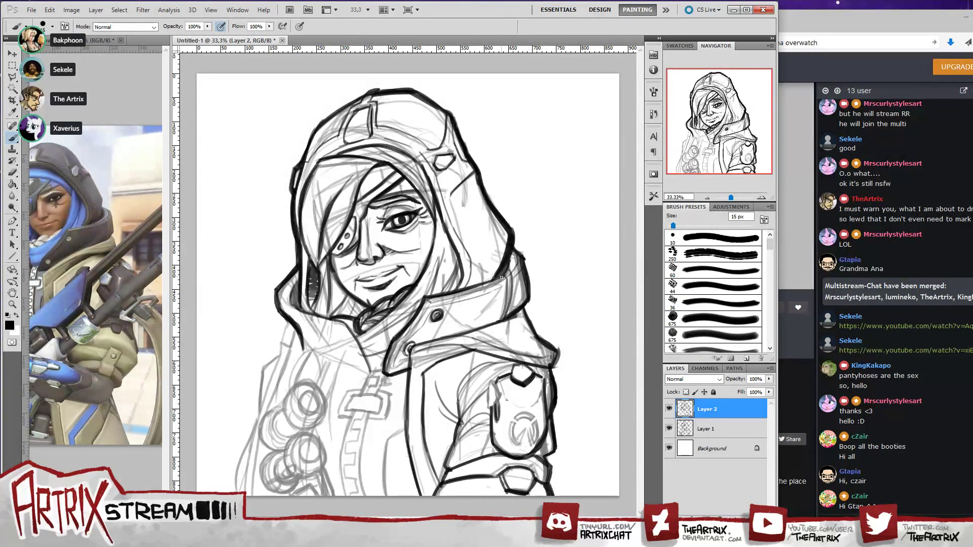
left_click_drag(505, 275, 511, 253)
- Retrace the collar's rim on the eye patch side down to the front opening and ink the parallel seam beneath it
mouse_move(281, 287)
left_mouse_down()
mouse_move(297, 310)
mouse_move(348, 323)
mouse_move(368, 372)
left_mouse_up()
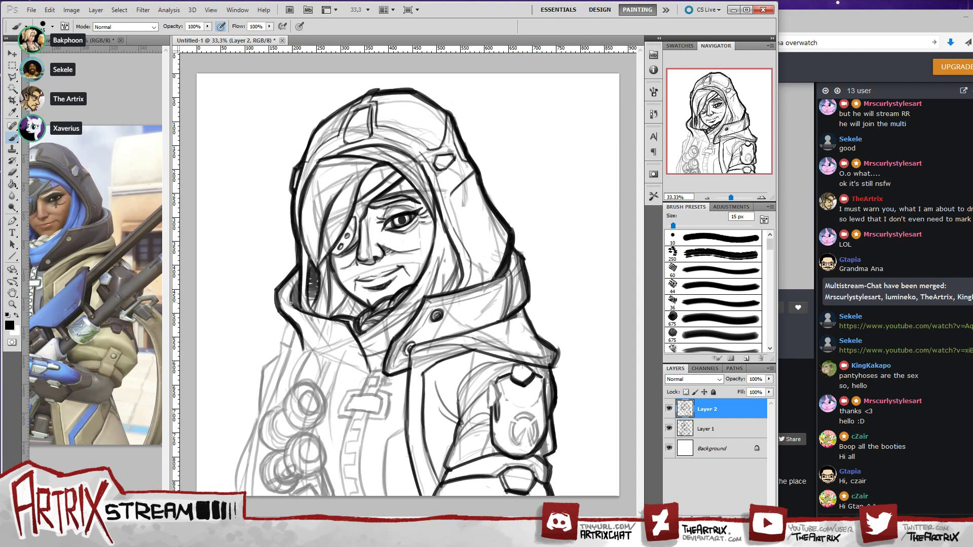
left_click_drag(288, 310, 348, 331)
key("ctrl+z")
left_click_drag(288, 305, 346, 329)
key("ctrl+z")
key("ctrl+z")
left_click_drag(288, 311, 335, 329)
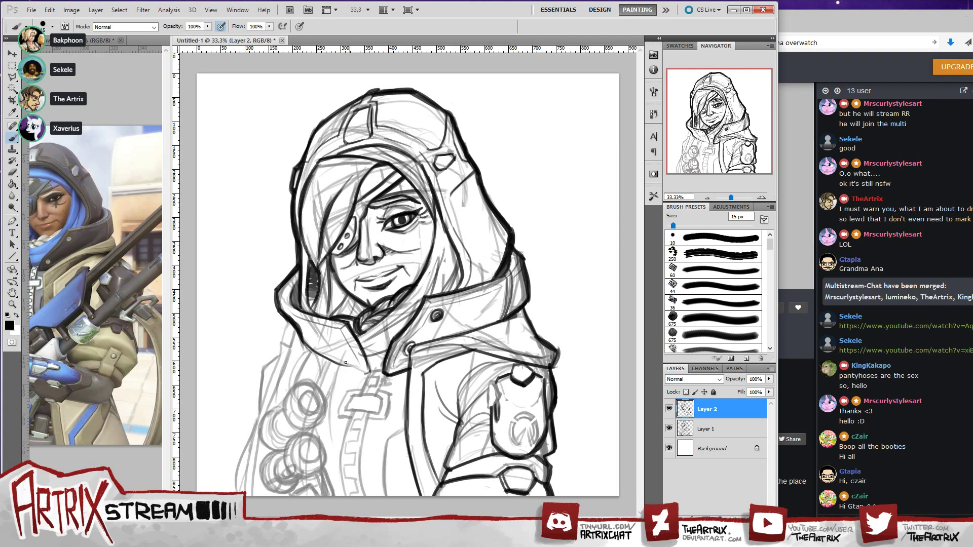
- Ink a small triangular mark on the collar flap on the eye patch side, checking the collar in the reference image
left_click_drag(304, 346, 367, 372)
key("ctrl+z")
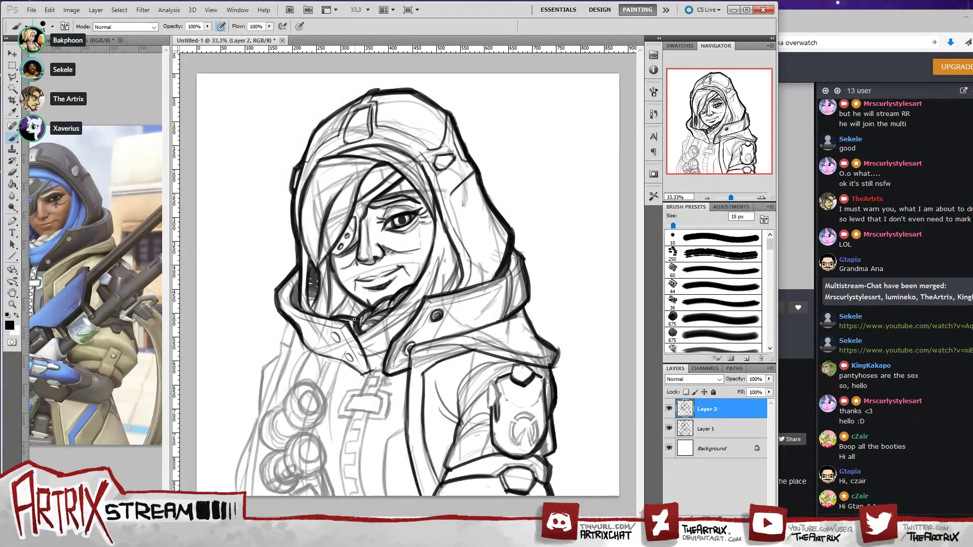
left_click_drag(103, 283, 135, 280)
left_click(365, 358)
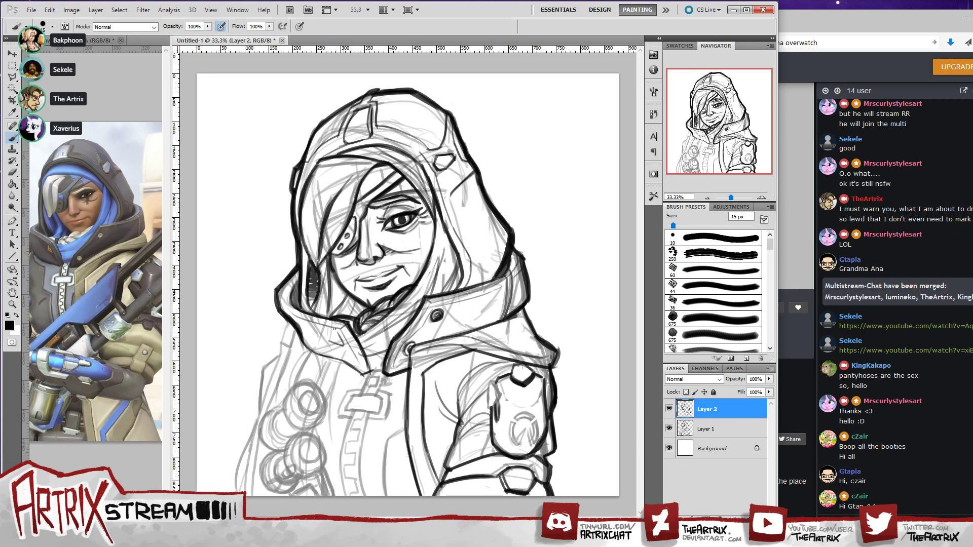
left_click_drag(334, 332, 342, 348)
mouse_move(328, 342)
left_mouse_down()
mouse_move(345, 348)
mouse_move(334, 329)
mouse_move(345, 346)
mouse_move(329, 341)
left_mouse_up()
key("ctrl+z")
key("ctrl+z")
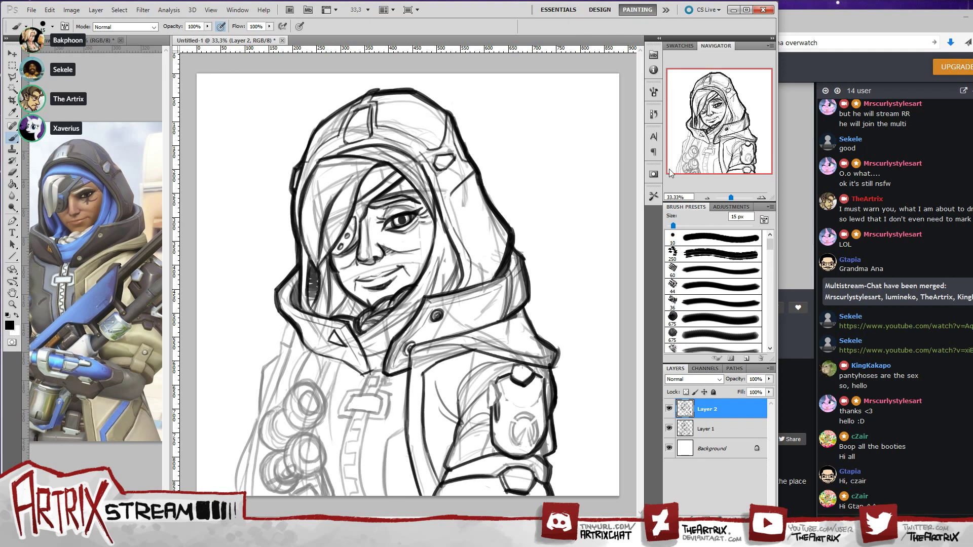
left_click_drag(335, 274, 365, 301)
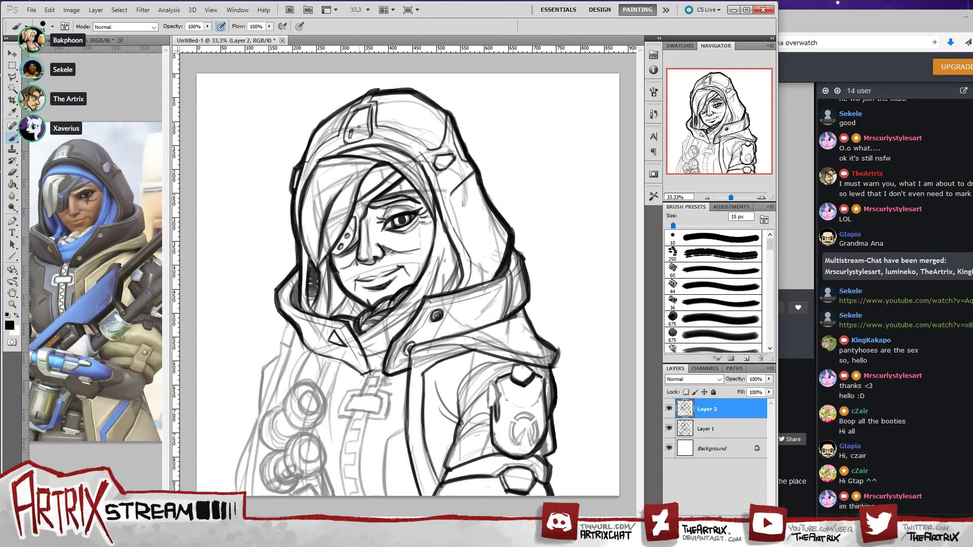
- Ink two narrow slots on the patch at the front of the hood and touch up the hood's edge
left_click_drag(362, 135, 362, 126)
left_click_drag(362, 133, 363, 125)
mouse_move(297, 165)
left_mouse_down()
mouse_move(312, 133)
mouse_move(310, 141)
left_mouse_up()
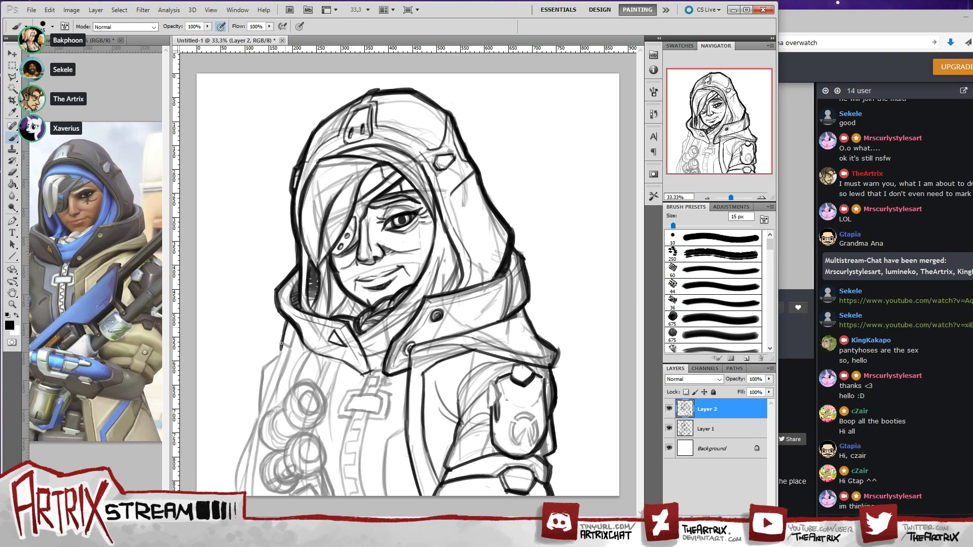
- Enlarge the brush to 25 px and ink the outer shoulder and arm line below the collar on the eye patch side
left_click_drag(282, 344, 288, 324)
key("ctrl+z")
left_click_drag(287, 322, 279, 350)
left_click_drag(281, 349, 239, 473)
key("ctrl+z")
key("bracketright")
left_click_drag(288, 320, 228, 491)
key("ctrl+z")
mouse_move(275, 364)
left_mouse_down()
mouse_move(281, 338)
mouse_move(241, 489)
left_mouse_up()
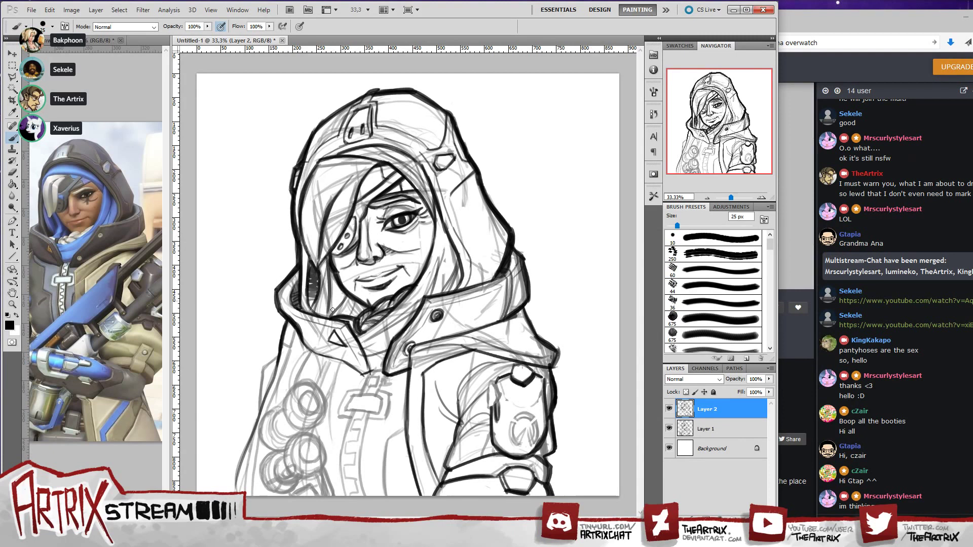
- Try a second line running down just inside the shoulder line on the eye patch side
left_click_drag(293, 324, 288, 357)
left_click_drag(292, 327, 282, 374)
key("ctrl+alt+z")
key("ctrl+alt+z")
left_click_drag(291, 328, 256, 466)
key("ctrl+z")
- Try to ink the curved outer edge of the upper rear canister on the chest
mouse_move(274, 453)
left_mouse_down()
mouse_move(259, 429)
mouse_move(272, 412)
left_mouse_up()
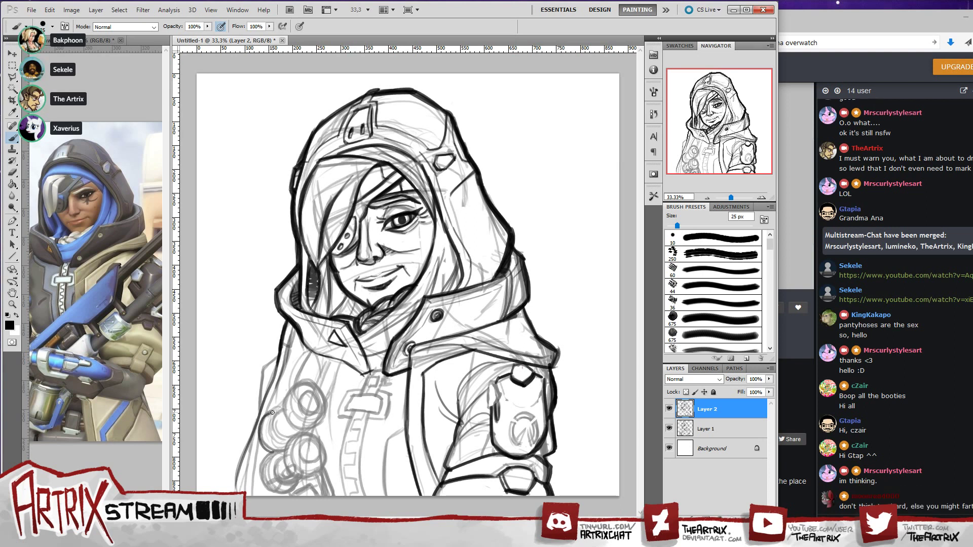
key("ctrl+alt+z")
mouse_move(271, 450)
left_mouse_down()
mouse_move(267, 415)
mouse_move(271, 448)
left_mouse_up()
key("ctrl+alt+z")
key("ctrl+alt+z")
left_click_drag(273, 409, 269, 446)
key("ctrl+alt+z")
mouse_move(276, 411)
left_mouse_down()
mouse_move(276, 451)
mouse_move(259, 437)
mouse_move(276, 451)
mouse_move(266, 447)
left_mouse_up()
key("ctrl+alt+z")
key("ctrl+alt+z")
left_click_drag(272, 414, 268, 446)
key("ctrl+alt+z")
key("ctrl+alt+z")
key("ctrl+alt+z")
key("ctrl+alt+z")
- Ink the round outline of the topmost chest canister
mouse_move(283, 416)
left_mouse_down()
mouse_move(305, 428)
mouse_move(290, 426)
mouse_move(287, 400)
mouse_move(284, 418)
mouse_move(310, 433)
mouse_move(293, 426)
mouse_move(321, 420)
mouse_move(299, 433)
mouse_move(327, 404)
mouse_move(303, 431)
mouse_move(319, 425)
mouse_move(302, 431)
mouse_move(314, 426)
mouse_move(325, 395)
left_mouse_up()
key("ctrl+z")
key("ctrl+z")
mouse_move(316, 428)
left_mouse_down()
mouse_move(319, 374)
mouse_move(322, 413)
mouse_move(295, 386)
mouse_move(320, 394)
mouse_move(286, 408)
left_mouse_up()
key("ctrl+z")
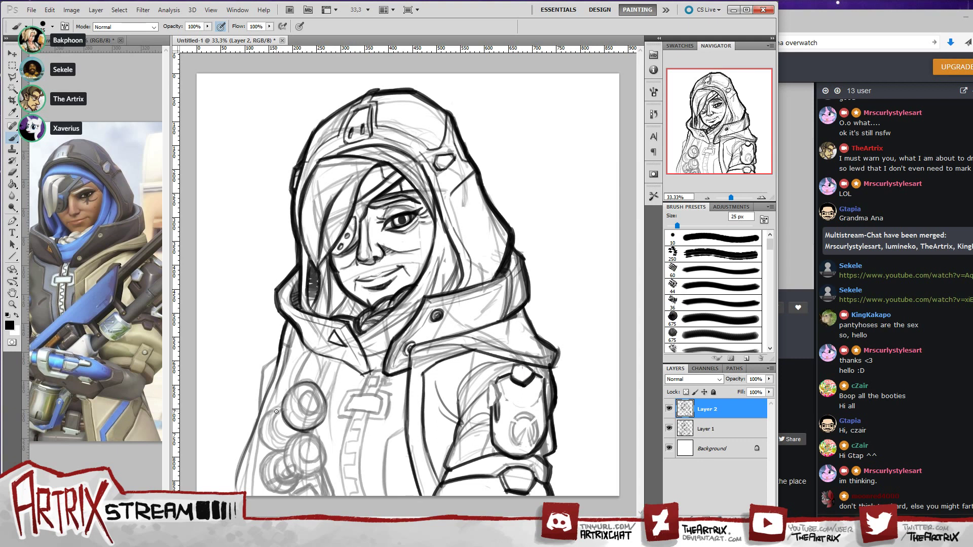
- Try again to outline the canister partly hidden behind the topmost one
mouse_move(277, 412)
left_mouse_down()
mouse_move(273, 432)
mouse_move(291, 440)
mouse_move(277, 443)
mouse_move(287, 441)
left_mouse_up()
key("ctrl+z")
key("ctrl+alt+z")
key("ctrl+alt+z")
key("ctrl+alt+z")
key("ctrl+alt+z")
key("ctrl+z")
- Ink the round outlines of the three remaining chest canisters and reduce the brush to 20 px
mouse_move(279, 410)
left_mouse_down()
mouse_move(282, 440)
mouse_move(272, 424)
mouse_move(288, 444)
mouse_move(274, 416)
mouse_move(284, 443)
mouse_move(273, 408)
mouse_move(283, 411)
mouse_move(270, 412)
mouse_move(258, 435)
left_mouse_up()
mouse_move(279, 407)
left_mouse_down()
mouse_move(261, 433)
mouse_move(262, 417)
mouse_move(277, 447)
mouse_move(263, 444)
mouse_move(288, 448)
left_mouse_up()
key("ctrl+z")
mouse_move(287, 470)
left_mouse_down()
mouse_move(323, 472)
mouse_move(298, 474)
mouse_move(328, 463)
mouse_move(319, 475)
mouse_move(312, 433)
mouse_move(326, 463)
mouse_move(298, 445)
mouse_move(304, 433)
mouse_move(267, 461)
mouse_move(283, 451)
mouse_move(272, 454)
mouse_move(267, 486)
mouse_move(267, 457)
mouse_move(273, 492)
mouse_move(263, 480)
mouse_move(288, 495)
mouse_move(272, 493)
mouse_move(302, 476)
mouse_move(296, 490)
mouse_move(264, 485)
mouse_move(305, 475)
left_mouse_up()
key("ctrl+z")
key("ctrl+z")
key("ctrl+z")
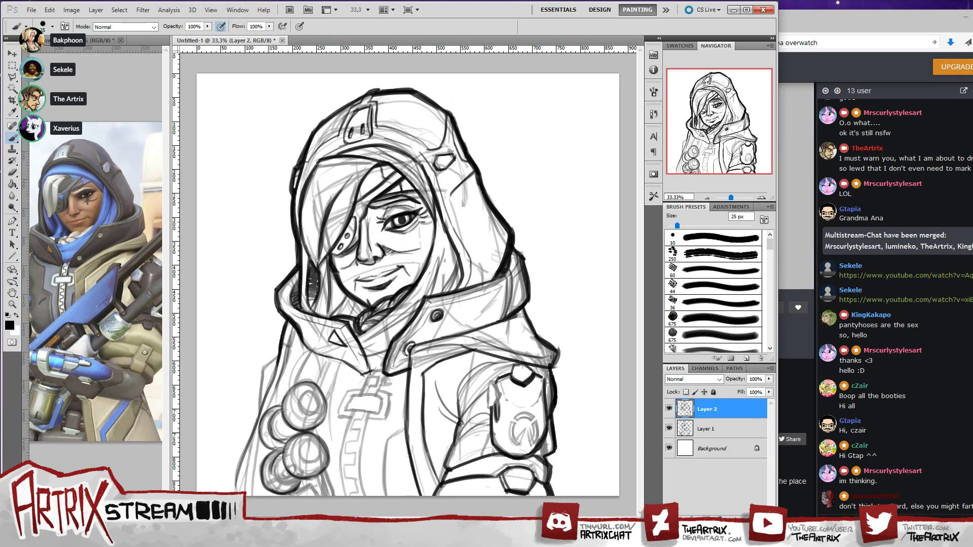
mouse_move(274, 443)
left_mouse_down()
mouse_move(287, 435)
mouse_move(274, 443)
left_mouse_up()
key("ctrl+z")
key("bracketleft")
- Try to ink an inner ring inside the topmost canister
mouse_move(303, 393)
left_mouse_down()
mouse_move(308, 414)
mouse_move(300, 406)
mouse_move(313, 399)
mouse_move(301, 398)
mouse_move(316, 407)
mouse_move(308, 412)
mouse_move(298, 401)
mouse_move(310, 413)
mouse_move(310, 393)
left_mouse_up()
left_click_drag(317, 395, 318, 411)
mouse_move(305, 413)
left_mouse_down()
mouse_move(317, 396)
mouse_move(299, 411)
left_mouse_up()
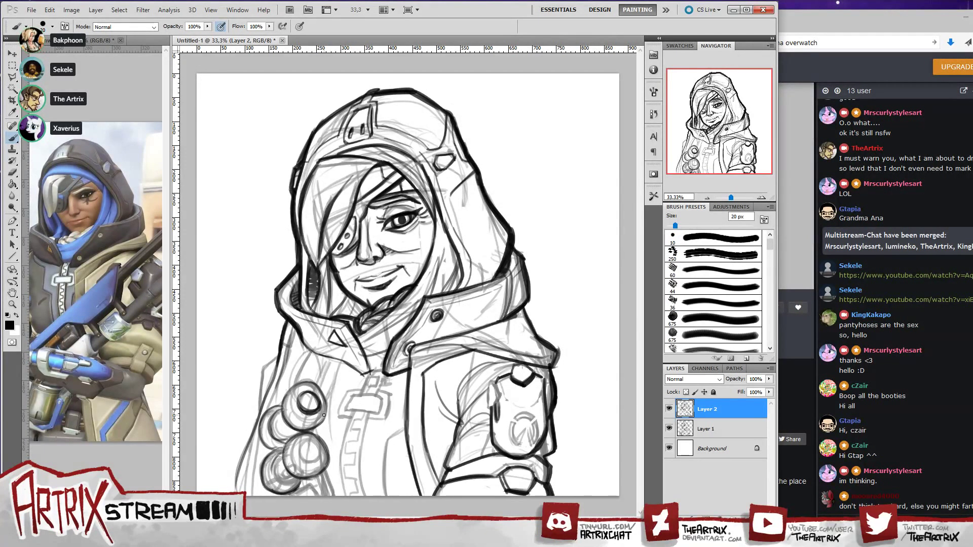
key("ctrl+alt+z")
key("ctrl+alt+z")
key("ctrl+alt+z")
key("ctrl+alt+z")
key("ctrl+alt+z")
key("ctrl+alt+z")
key("ctrl+alt+z")
key("ctrl+alt+z")
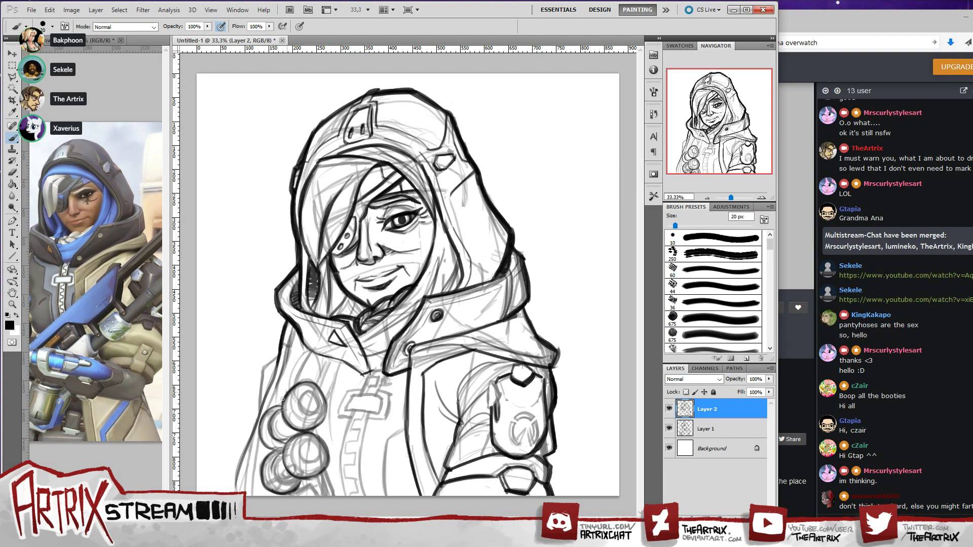
- Reinforce the topmost canister's outline and ink a smaller ring inside it
mouse_move(292, 425)
left_mouse_down()
mouse_move(308, 433)
mouse_move(327, 415)
mouse_move(310, 395)
left_mouse_up()
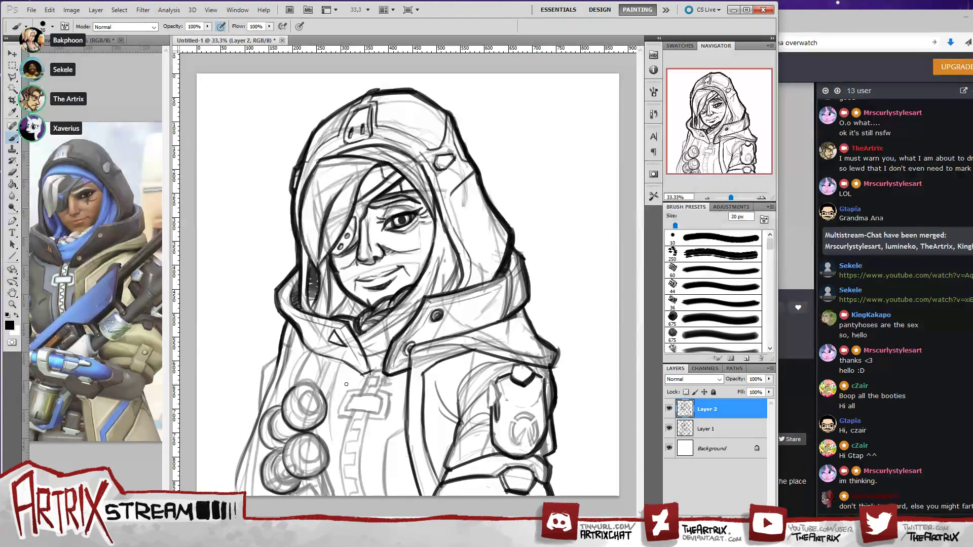
mouse_move(324, 398)
left_mouse_down()
mouse_move(285, 397)
mouse_move(310, 387)
mouse_move(323, 394)
mouse_move(301, 400)
left_mouse_up()
key("ctrl+z")
key("ctrl+z")
key("ctrl+z")
key("ctrl+z")
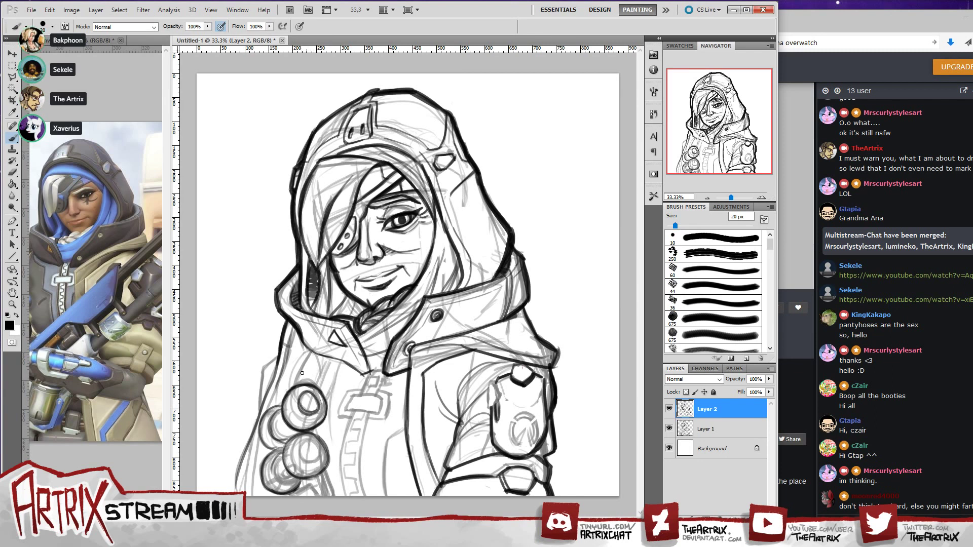
left_click_drag(294, 396, 317, 416)
key("ctrl+z")
left_click_drag(311, 423, 325, 410)
mouse_move(308, 394)
left_mouse_down()
mouse_move(308, 415)
mouse_move(305, 395)
left_mouse_up()
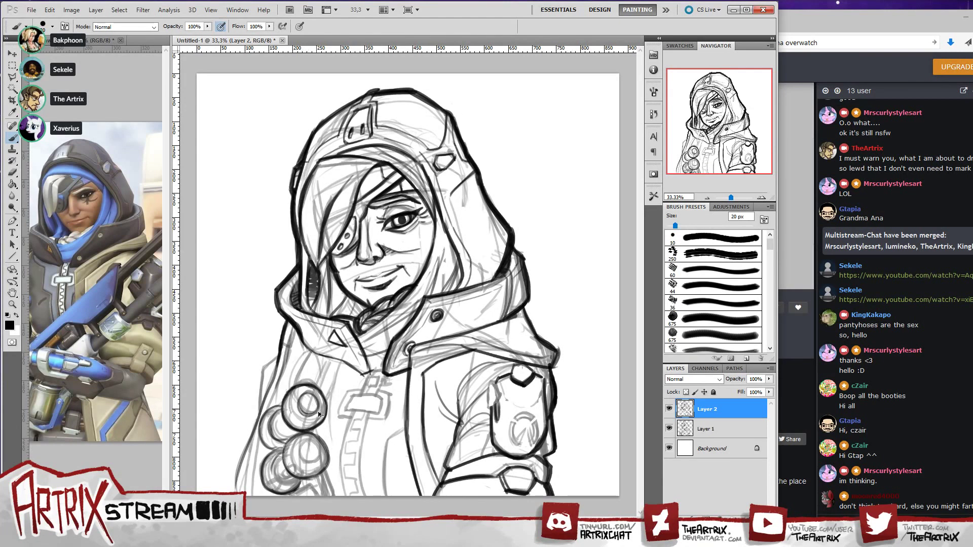
key("ctrl+z")
mouse_move(306, 395)
left_mouse_down()
mouse_move(319, 404)
mouse_move(316, 396)
mouse_move(304, 413)
mouse_move(299, 401)
mouse_move(314, 402)
mouse_move(313, 415)
mouse_move(261, 422)
left_mouse_up()
key("ctrl+z")
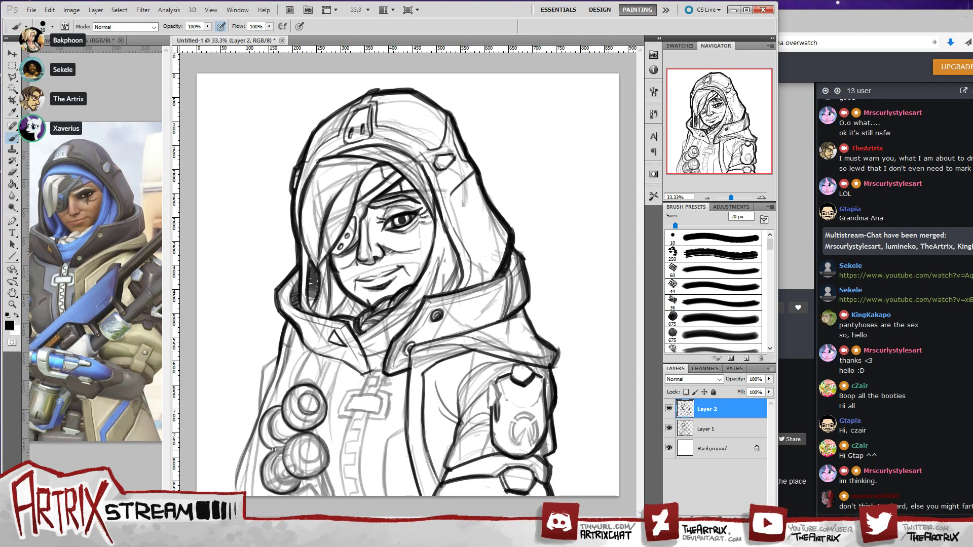
- Reinforce the outline of the large lower canister and ink its inner ring
mouse_move(275, 449)
left_mouse_down()
mouse_move(272, 490)
mouse_move(274, 480)
mouse_move(294, 494)
left_mouse_up()
mouse_move(285, 450)
left_mouse_down()
mouse_move(290, 475)
mouse_move(315, 477)
left_mouse_up()
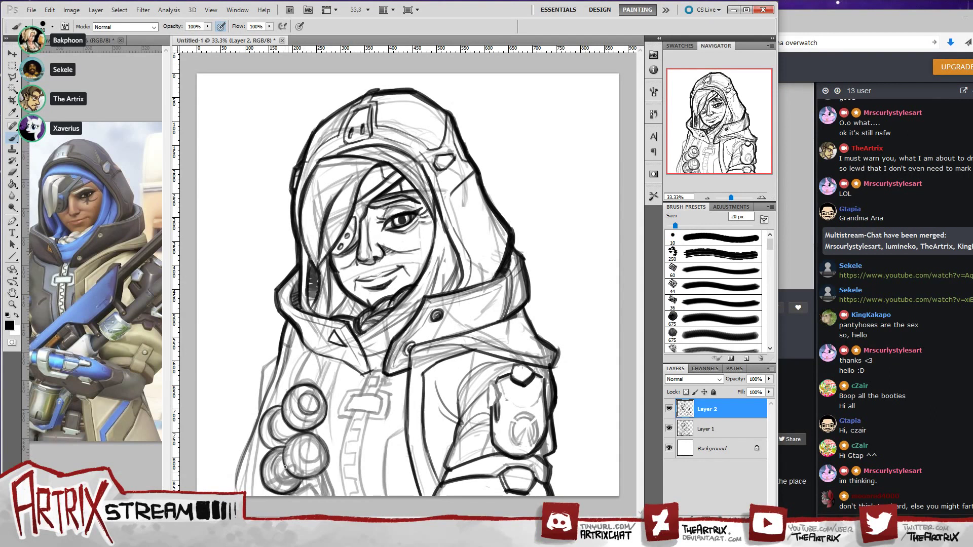
mouse_move(285, 465)
left_mouse_down()
mouse_move(306, 478)
mouse_move(327, 467)
mouse_move(325, 446)
mouse_move(307, 443)
left_mouse_up()
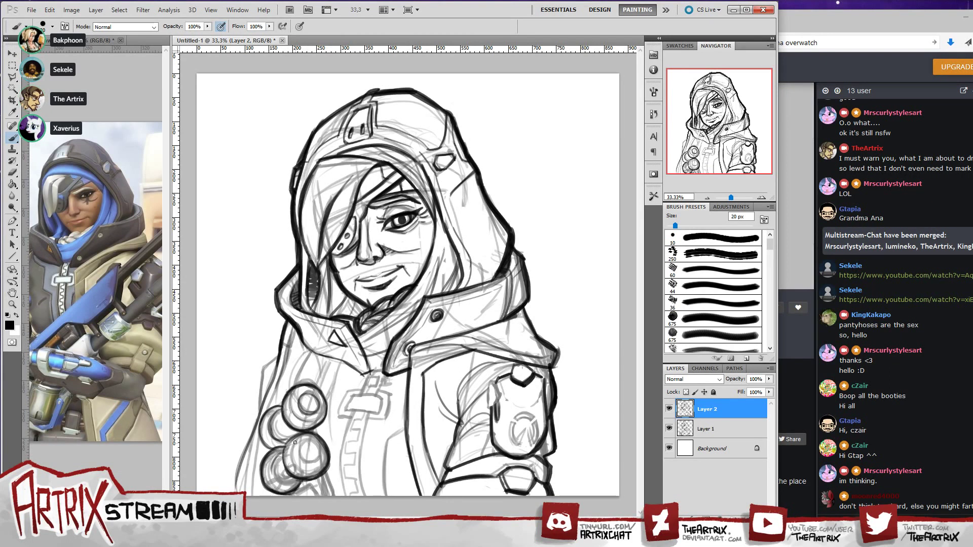
mouse_move(293, 459)
left_mouse_down()
mouse_move(317, 449)
mouse_move(324, 464)
mouse_move(315, 471)
mouse_move(292, 452)
mouse_move(316, 456)
mouse_move(314, 443)
mouse_move(314, 460)
mouse_move(320, 453)
left_mouse_up()
key("ctrl+z")
key("ctrl+z")
key("ctrl+z")
key("ctrl+z")
key("ctrl+z")
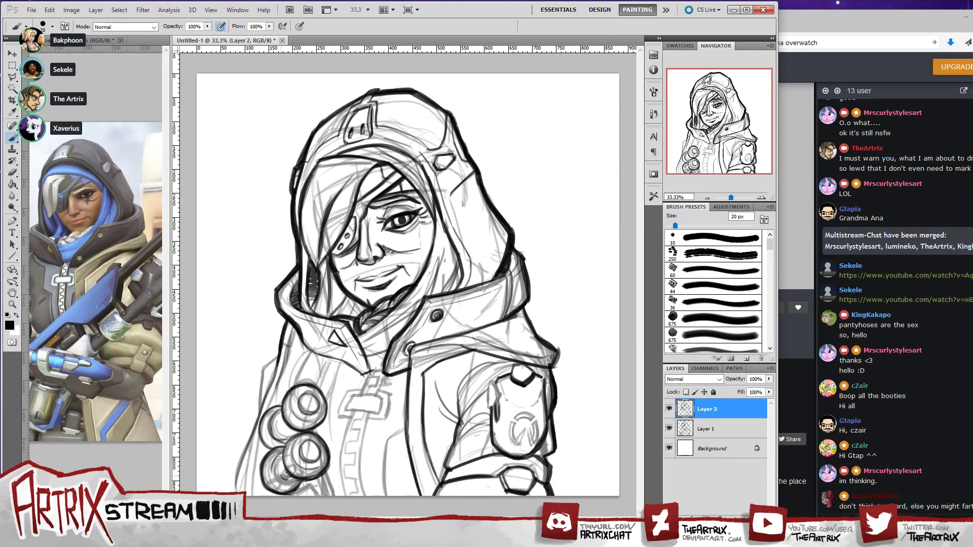
- Ink the small overlapping cap shapes on and below the bottom rear canister
key("ctrl+z")
mouse_move(282, 476)
left_mouse_down()
mouse_move(299, 466)
mouse_move(291, 477)
left_mouse_up()
left_click_drag(289, 478, 290, 468)
left_click_drag(288, 474, 296, 475)
left_click_drag(275, 493, 286, 487)
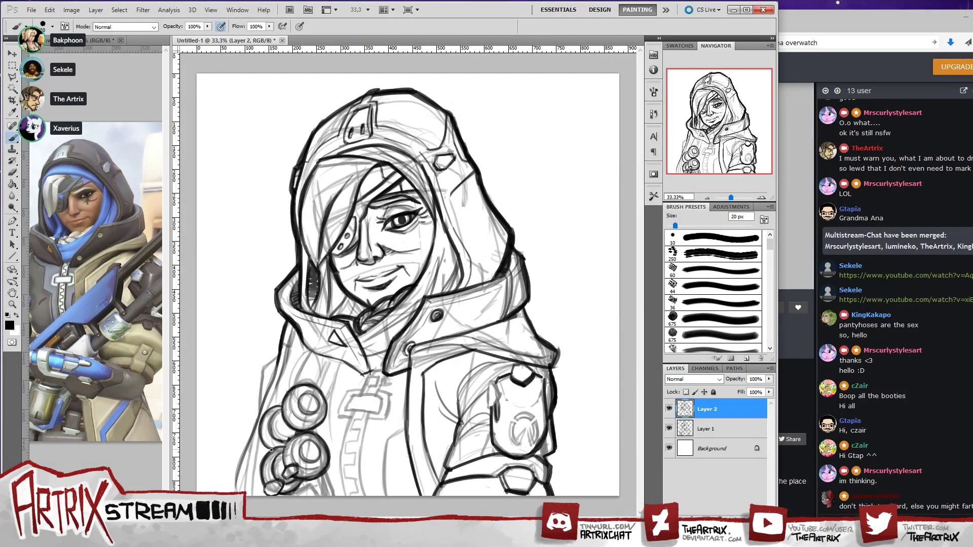
- Ink a parallel line inside the shoulder line and the strap's outer edge from the collar to the topmost canister
mouse_move(269, 450)
left_mouse_down()
mouse_move(262, 419)
mouse_move(258, 440)
mouse_move(282, 404)
left_mouse_up()
left_click_drag(294, 327, 280, 383)
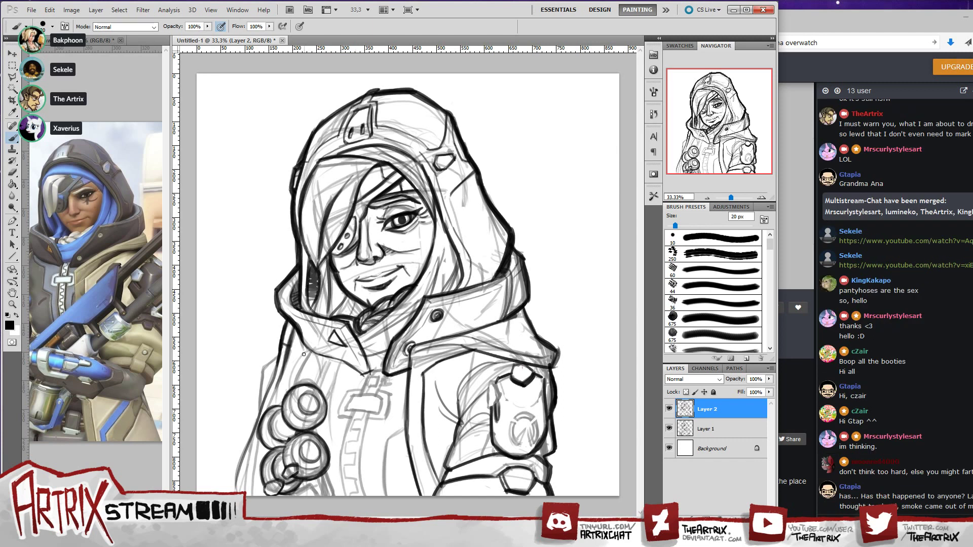
mouse_move(308, 351)
left_mouse_down()
mouse_move(283, 391)
mouse_move(309, 353)
mouse_move(294, 386)
left_mouse_up()
key("ctrl+alt+z")
key("ctrl+alt+z")
mouse_move(310, 351)
left_mouse_down()
mouse_move(282, 395)
mouse_move(311, 348)
left_mouse_up()
key("ctrl+z")
left_click_drag(281, 393, 306, 351)
- Ink the angled coat seam between the zipper and the open coat edge, down to the canvas border
left_click_drag(389, 439, 382, 487)
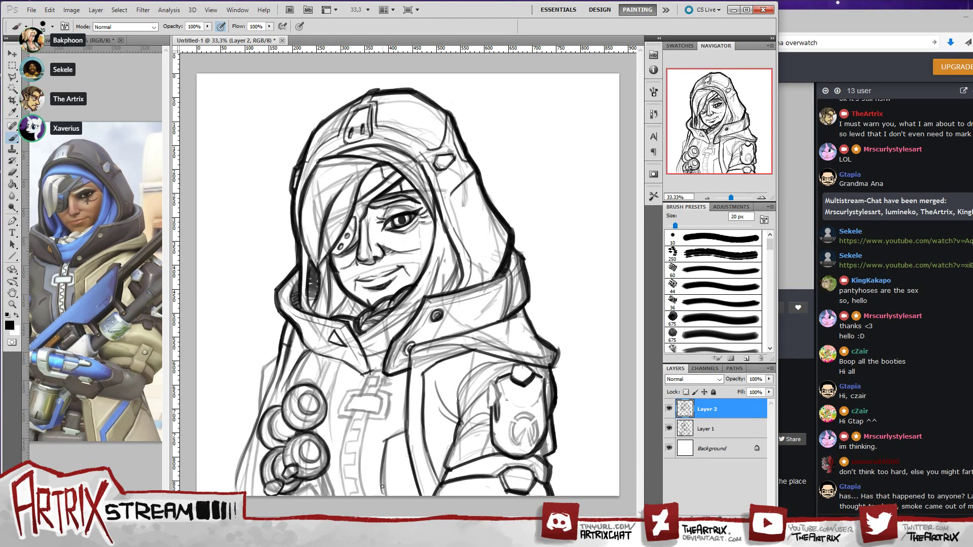
key("ctrl+z")
key("ctrl+z")
mouse_move(407, 427)
left_mouse_down()
mouse_move(386, 455)
mouse_move(395, 439)
mouse_move(391, 496)
left_mouse_up()
key("ctrl+z")
left_click_drag(393, 440, 388, 495)
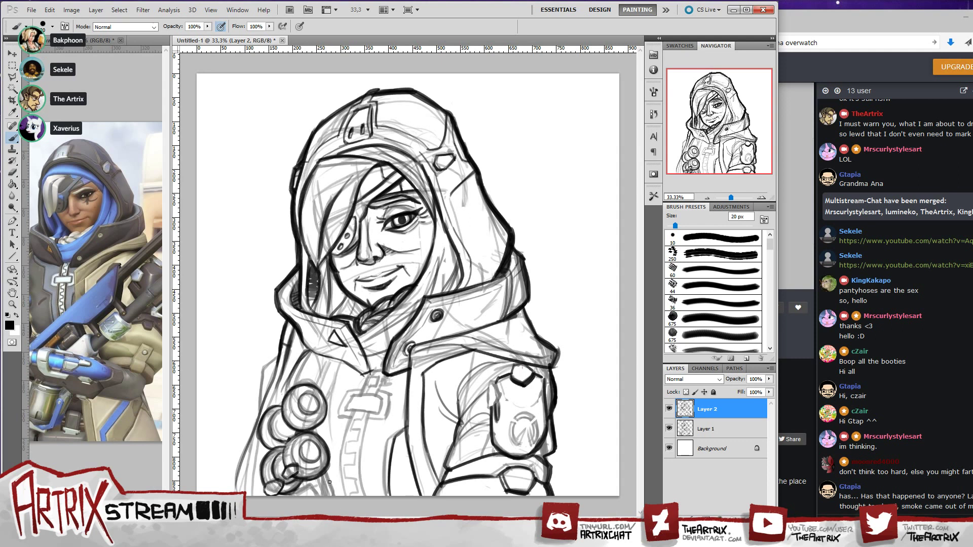
- Ink the short strap line running from the lower canister down to the canvas border
left_click_drag(325, 472, 331, 488)
key("ctrl+alt+z")
key("ctrl+alt+z")
mouse_move(325, 472)
left_mouse_down()
mouse_move(334, 497)
mouse_move(313, 497)
mouse_move(320, 483)
mouse_move(333, 495)
left_mouse_up()
- Add a second line to the strap between the collar and the topmost canister on its shoulder side
left_click_drag(305, 380, 310, 349)
key("ctrl+z")
left_click_drag(307, 383, 309, 354)
key("ctrl+alt+z")
key("ctrl+alt+z")
left_click_drag(286, 395, 298, 362)
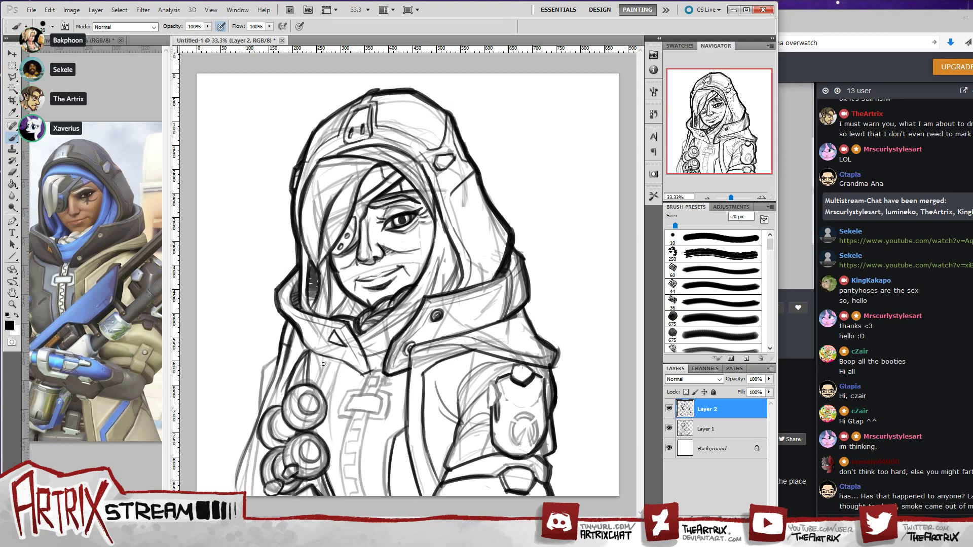
- Ink the zipper-side edge of the strap from the collar down to the topmost canister
mouse_move(310, 352)
left_mouse_down()
mouse_move(333, 363)
mouse_move(324, 366)
left_mouse_up()
key("ctrl+z")
key("ctrl+z")
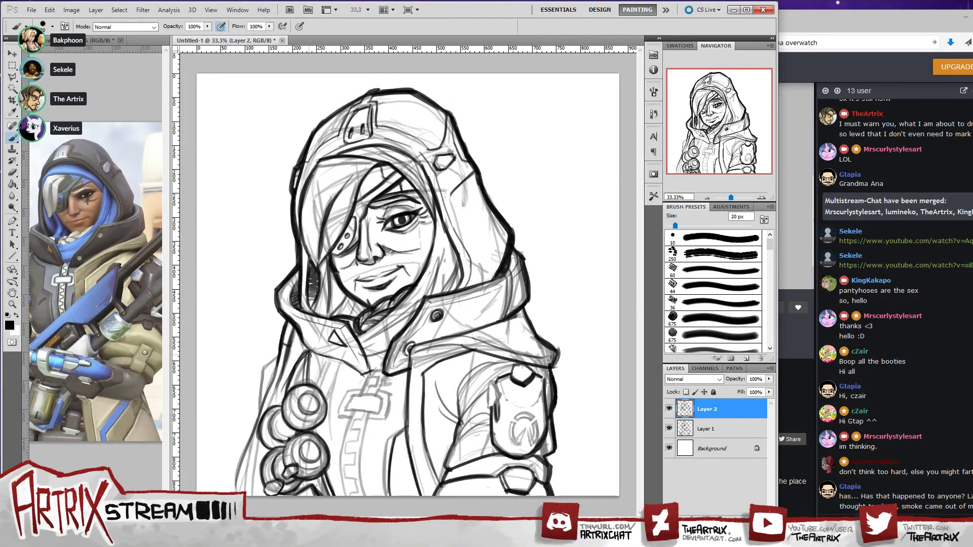
mouse_move(308, 353)
left_mouse_down()
mouse_move(319, 364)
mouse_move(315, 392)
mouse_move(310, 353)
mouse_move(321, 362)
mouse_move(317, 387)
left_mouse_up()
key("ctrl+z")
key("ctrl+z")
key("ctrl+z")
left_click_drag(308, 354, 315, 391)
- Reinforce the scarf edge beside the cheek on the open-eye side and darken the hatching within the hood opposite
mouse_move(356, 337)
left_mouse_down()
mouse_move(413, 292)
mouse_move(427, 204)
left_mouse_up()
key("ctrl+z")
left_click_drag(419, 284, 436, 217)
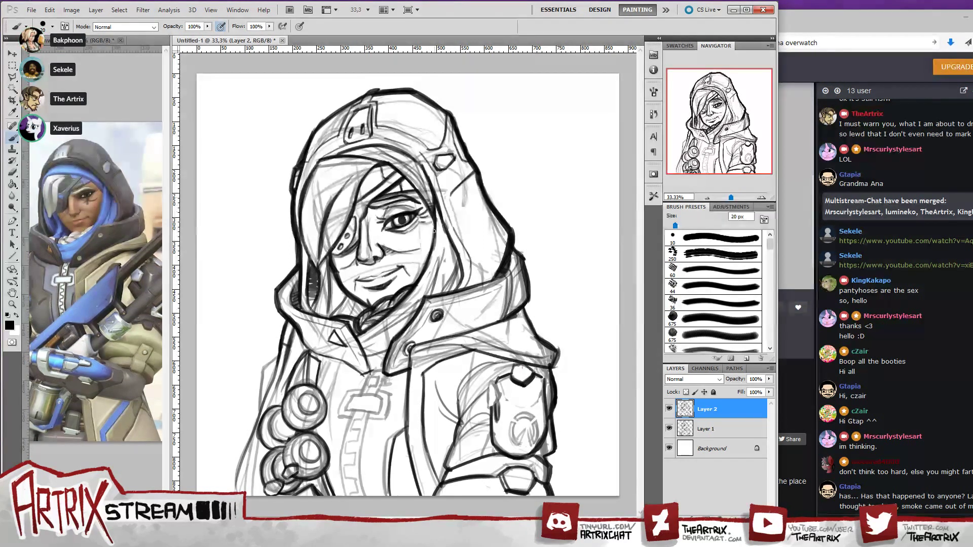
left_click_drag(430, 183, 433, 224)
left_click_drag(312, 282, 312, 265)
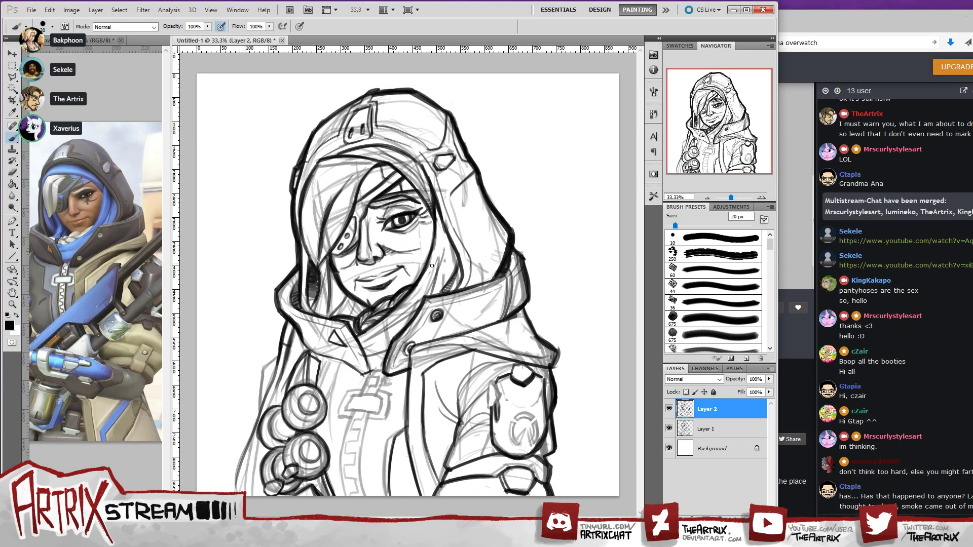
- Ink the scarf fold across the neck, from the collar's front opening up to the buttoned flap
left_click_drag(361, 343, 417, 309)
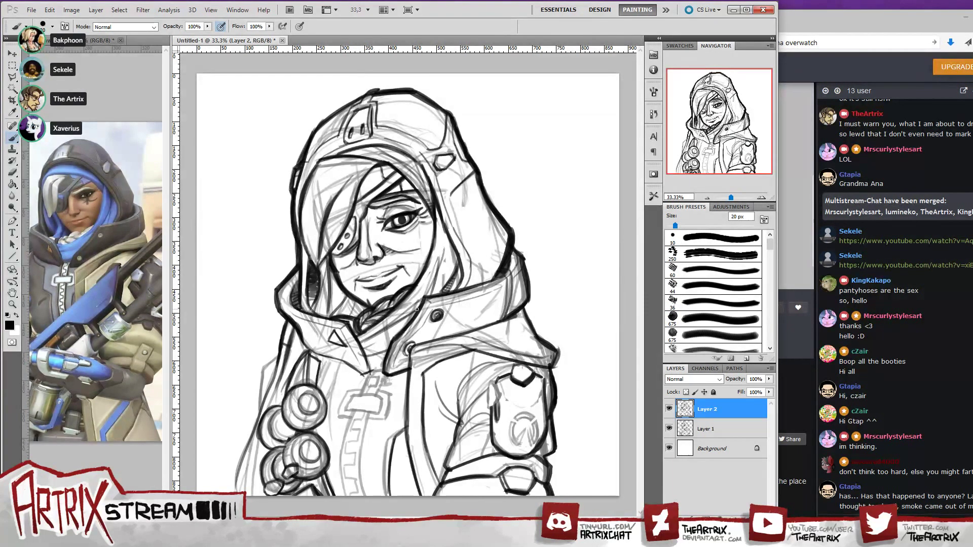
key("ctrl+z")
left_click_drag(357, 345, 416, 308)
left_click_drag(360, 341, 406, 311)
key("ctrl+z")
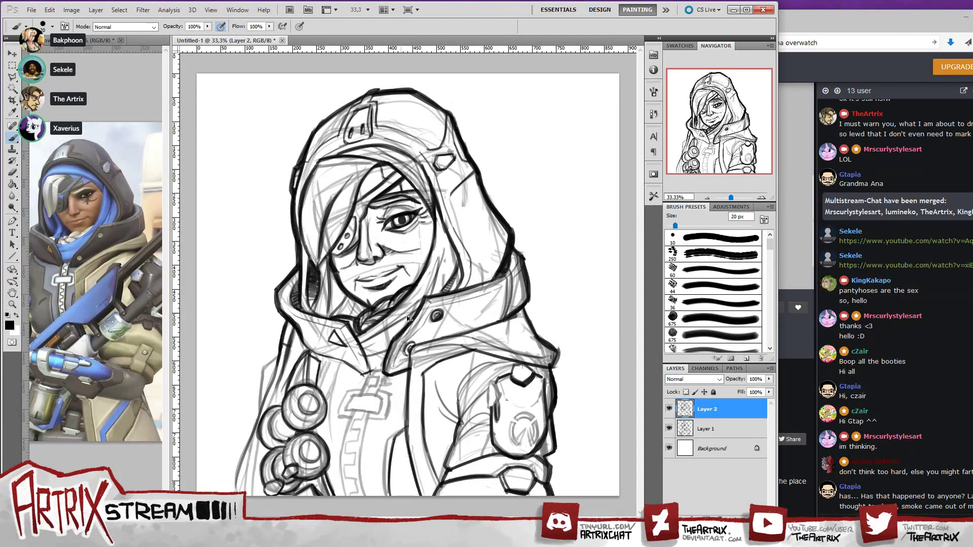
left_click_drag(359, 344, 410, 309)
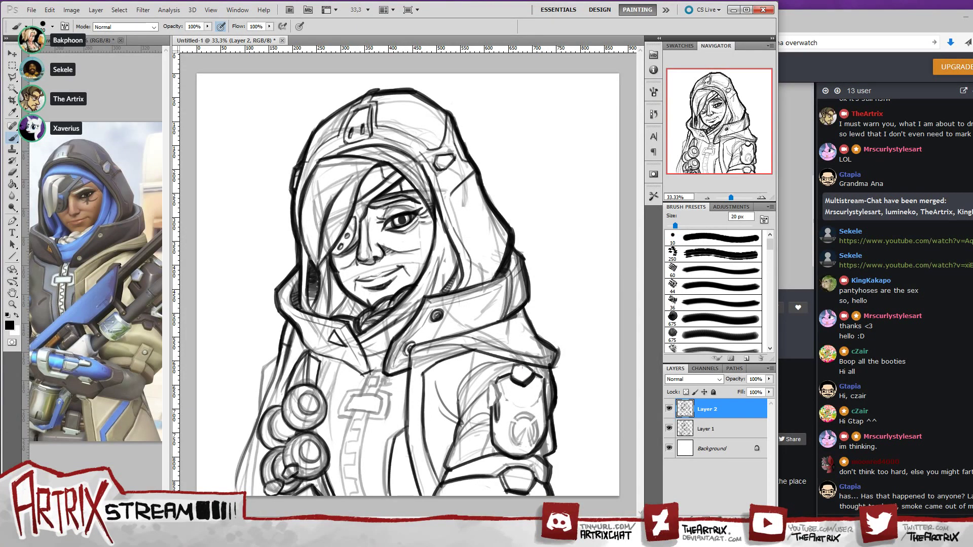
- Darken the shadow inside the hood just above the collar on the eye patch side
mouse_move(435, 536)
left_click(436, 495)
mouse_move(297, 277)
left_mouse_down()
mouse_move(292, 291)
mouse_move(296, 279)
left_mouse_up()
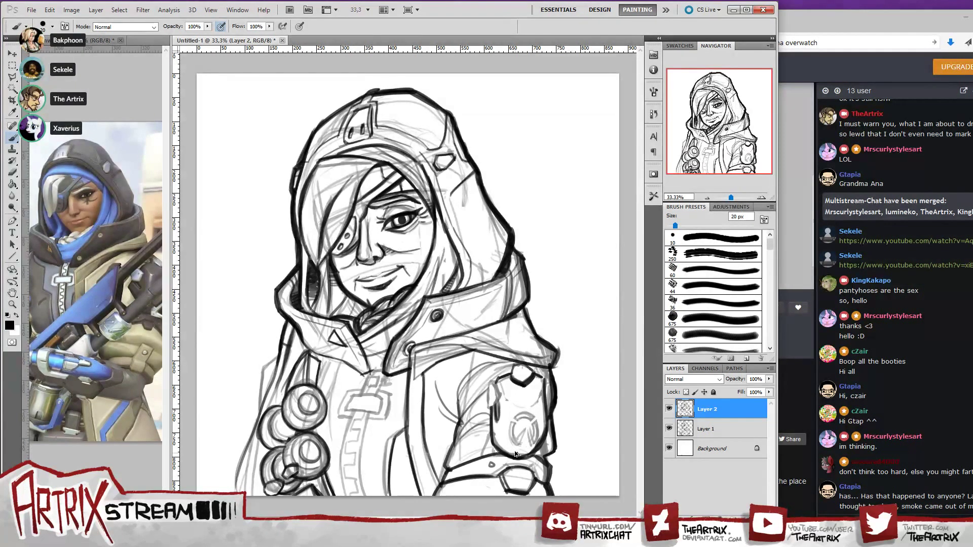
- Ink the sleeve band's edge beneath the shoulder plate and outline the small rivet on it
mouse_move(495, 474)
left_mouse_down()
mouse_move(535, 463)
mouse_move(541, 486)
left_mouse_up()
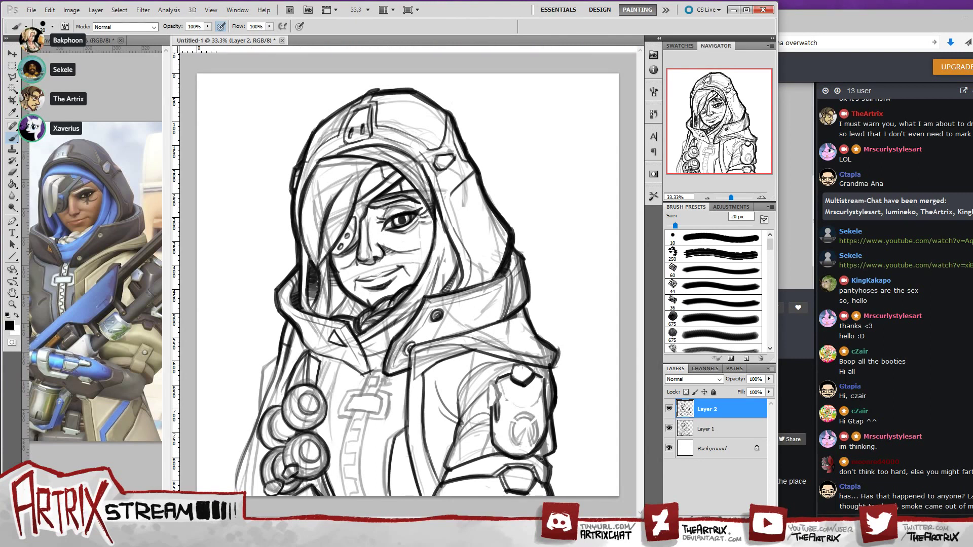
key("ctrl+z")
left_click_drag(533, 466, 547, 482)
key("ctrl+z")
key("ctrl+z")
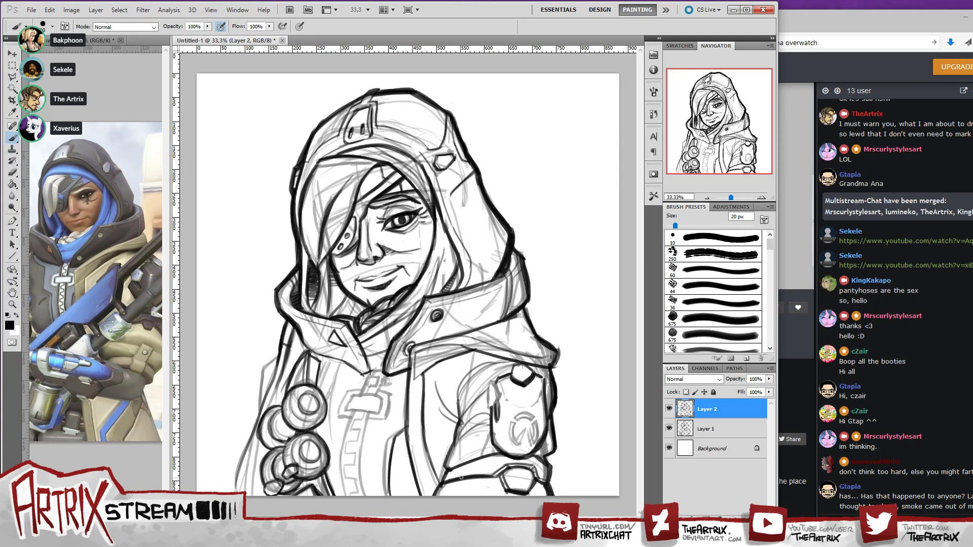
left_click_drag(481, 477, 519, 474)
left_click_drag(490, 466, 495, 460)
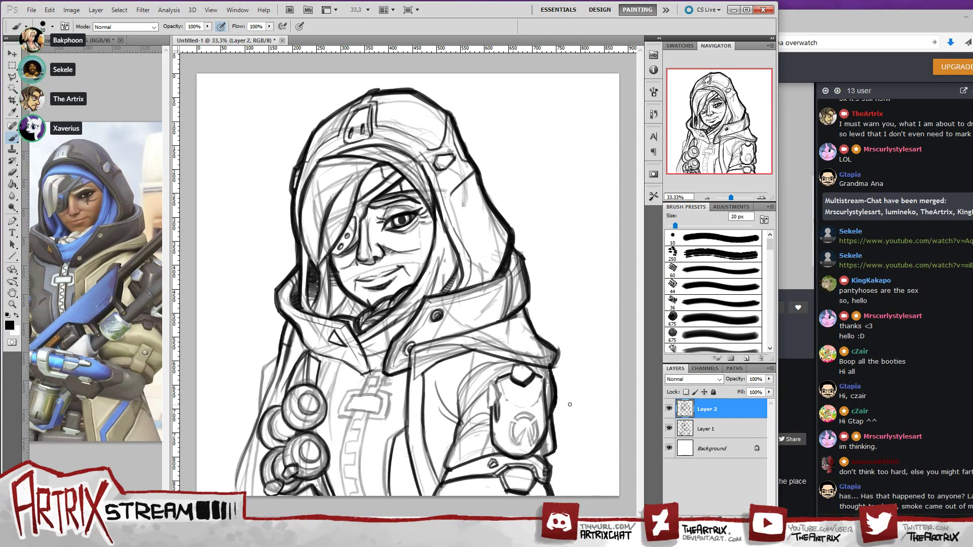
- Reinforce the notched upper corner of the shoulder plate on the side facing the chest
left_click_drag(487, 383, 497, 405)
key("ctrl+z")
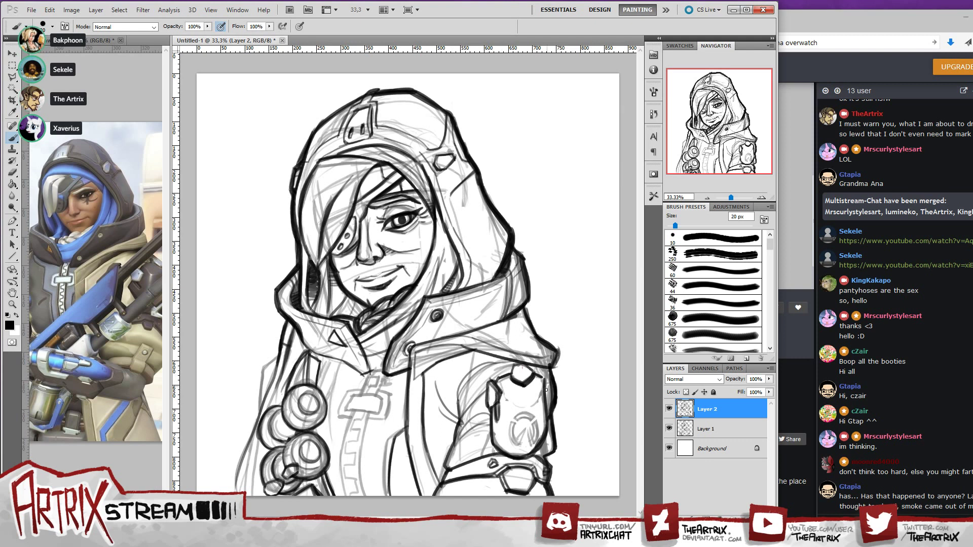
- Reinforce the upper edge of the shoulder plate, just beside its top notch
left_click_drag(545, 382, 547, 409)
key("ctrl+z")
left_click_drag(512, 371, 523, 364)
- Ink the outer contour of the arm on the eye patch side, from below the collar down past the round canisters
left_click_drag(263, 374, 260, 410)
key("ctrl+z")
mouse_move(262, 374)
left_mouse_down()
mouse_move(261, 408)
mouse_move(263, 371)
mouse_move(288, 347)
mouse_move(327, 343)
mouse_move(285, 382)
mouse_move(280, 350)
mouse_move(238, 472)
left_mouse_up()
mouse_move(254, 432)
left_mouse_down()
mouse_move(238, 473)
mouse_move(279, 378)
left_mouse_up()
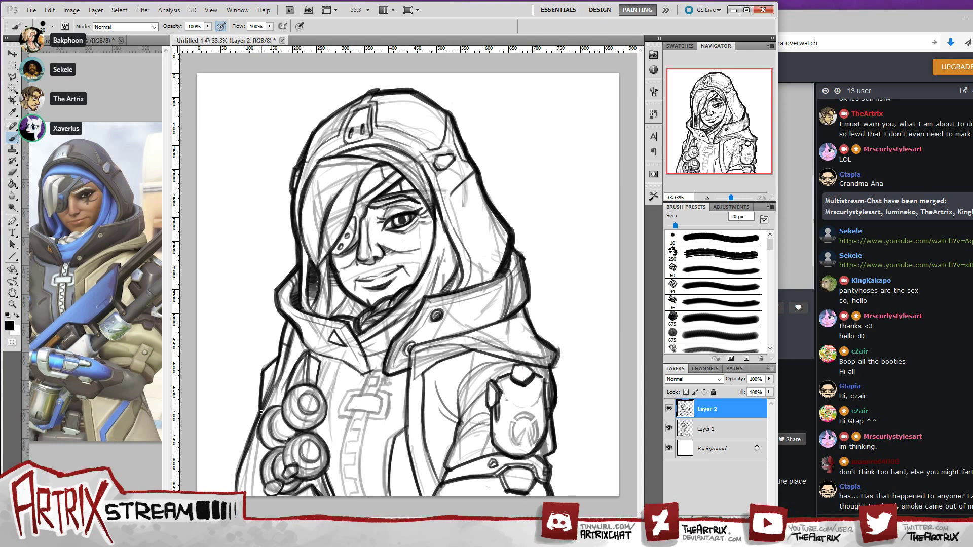
- Ink a second line inside the arm contour on the eye patch side, running down to the canvas's lower edge
mouse_move(261, 414)
left_mouse_down()
mouse_move(276, 368)
mouse_move(253, 496)
left_mouse_up()
key("ctrl+z")
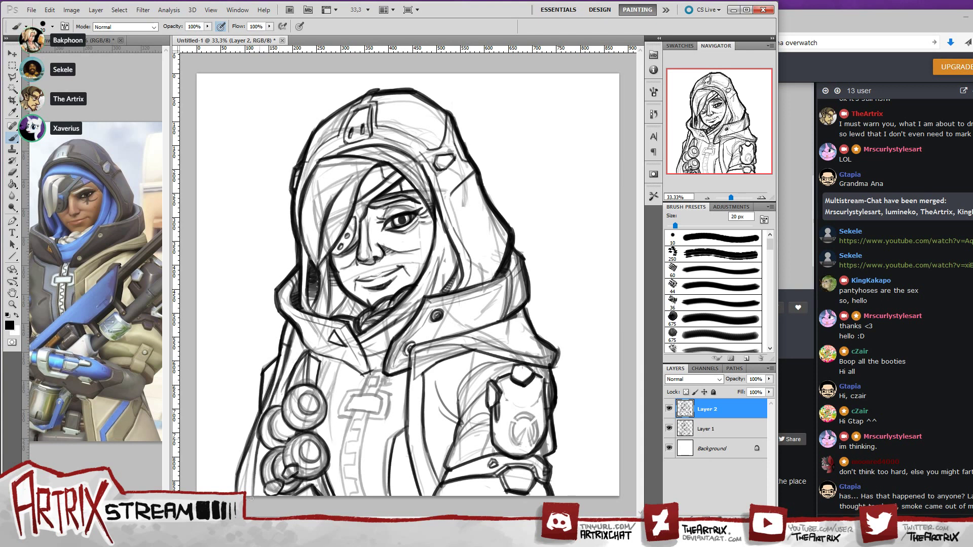
key("ctrl+z")
left_click_drag(259, 440, 245, 485)
key("ctrl+z")
key("ctrl+z")
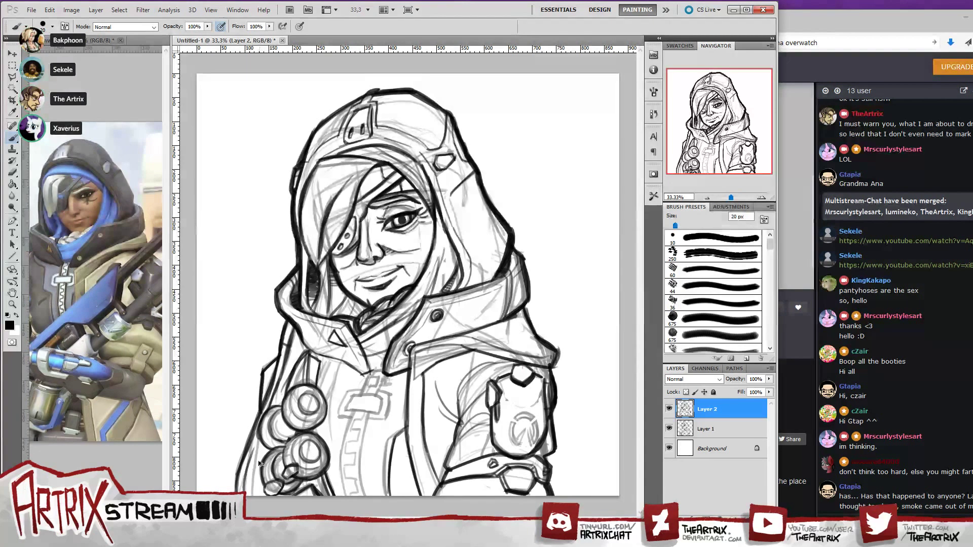
left_click_drag(259, 436, 244, 492)
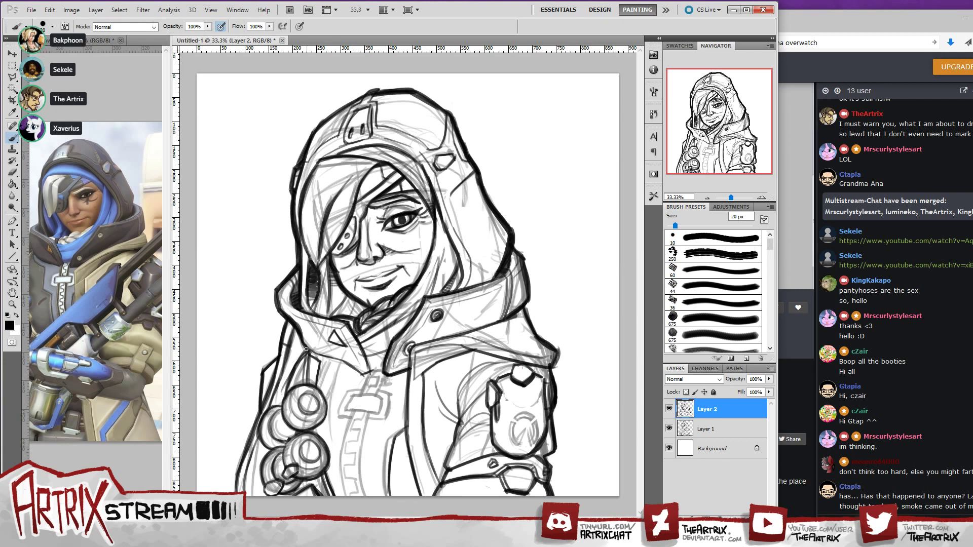
- Ink the strap above the round canisters and the outer outlines of the canisters nearest the arm
mouse_move(304, 347)
left_mouse_down()
mouse_move(288, 377)
mouse_move(307, 349)
left_mouse_up()
mouse_move(287, 385)
left_mouse_down()
mouse_move(260, 416)
mouse_move(263, 449)
mouse_move(260, 434)
mouse_move(282, 401)
left_mouse_up()
left_click_drag(268, 450, 263, 485)
key("ctrl+z")
left_click_drag(271, 449, 260, 479)
left_click_drag(266, 451, 263, 493)
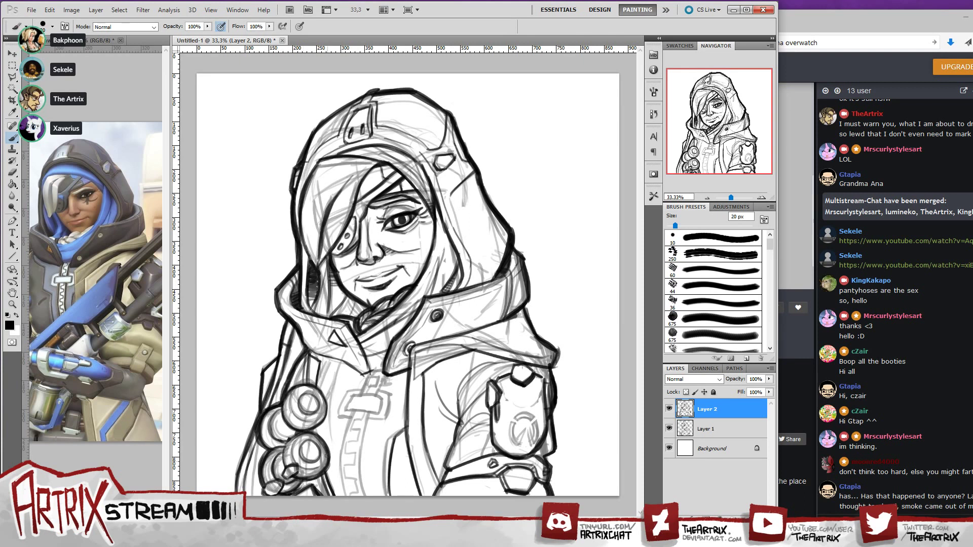
- Outline the two large round canisters facing the zipper and ink the strap line rising to the collar
mouse_move(312, 431)
left_mouse_down()
mouse_move(326, 442)
mouse_move(325, 476)
mouse_move(337, 496)
mouse_move(325, 473)
left_mouse_up()
mouse_move(328, 419)
left_mouse_down()
mouse_move(314, 433)
mouse_move(327, 411)
mouse_move(318, 391)
left_mouse_up()
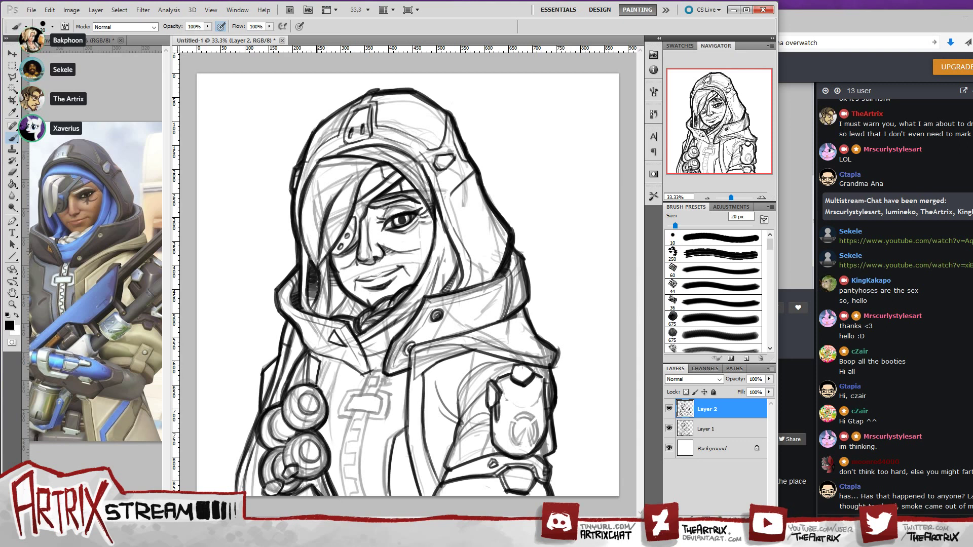
left_click_drag(310, 384, 307, 347)
key("ctrl+alt+z")
left_click_drag(312, 382, 310, 361)
- Ink the curved sleeve seam beside the shoulder plate and the fold running into the armpit
left_click_drag(458, 393, 484, 361)
key("ctrl+z")
left_click_drag(458, 393, 481, 362)
key("ctrl+z")
left_click_drag(458, 394, 484, 365)
key("ctrl+z")
key("ctrl+z")
key("ctrl+z")
key("ctrl+z")
left_click_drag(458, 395, 479, 369)
key("ctrl+z")
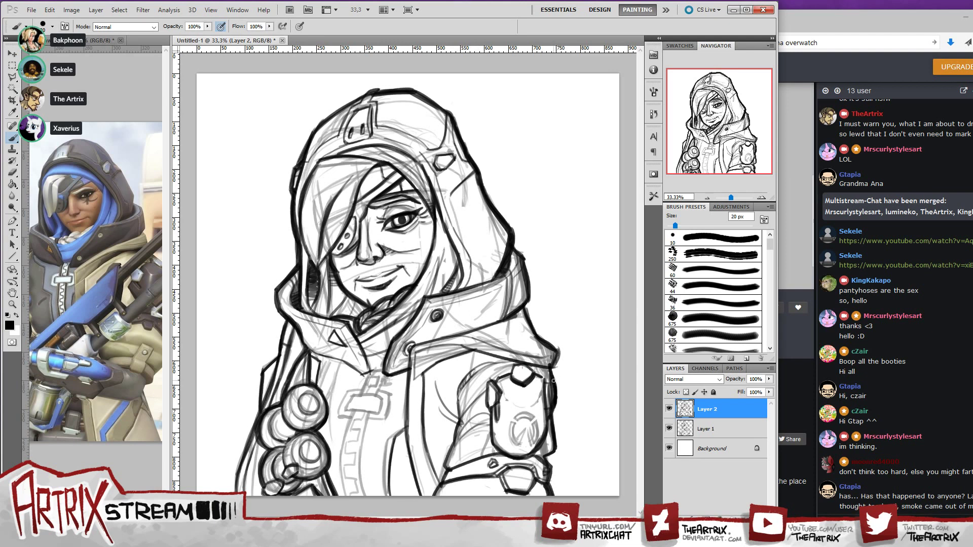
left_click_drag(436, 387, 459, 414)
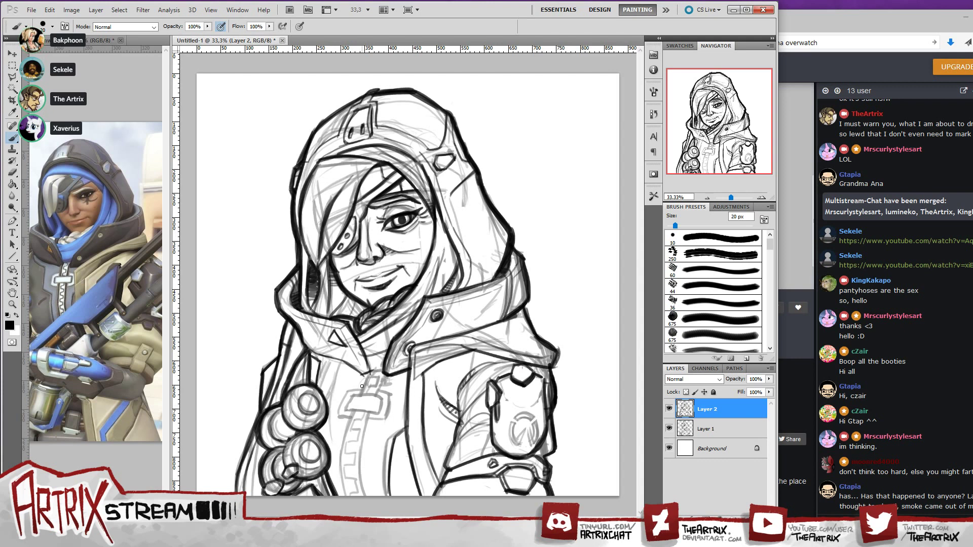
- Ink the collar's lower opening edge above the chest buckle, joining both collar flaps
mouse_move(370, 373)
left_mouse_down()
mouse_move(361, 394)
mouse_move(384, 377)
left_mouse_up()
key("ctrl+alt+z")
key("ctrl+alt+z")
key("ctrl+alt+z")
key("ctrl+alt+z")
left_click_drag(370, 357, 389, 351)
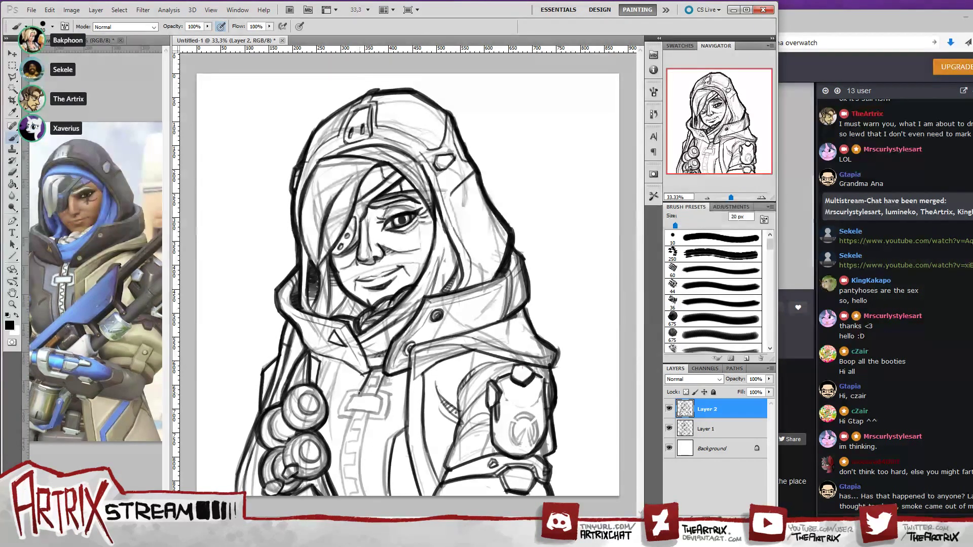
- Outline the rectangular buckle on the chest with its inner edge and side thickness
mouse_move(352, 397)
left_mouse_down()
mouse_move(383, 398)
mouse_move(380, 414)
mouse_move(354, 396)
left_mouse_up()
key("ctrl+z")
key("ctrl+z")
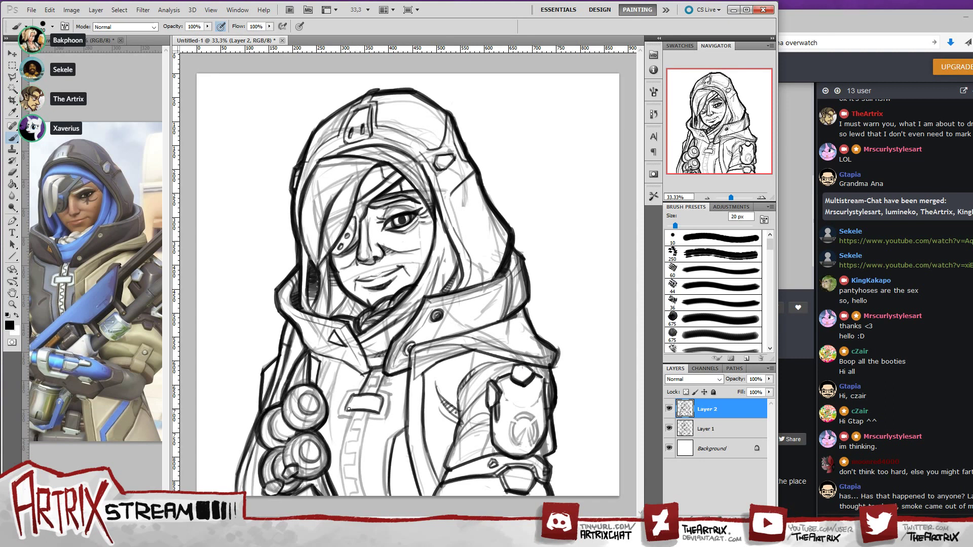
left_click_drag(349, 406, 374, 407)
mouse_move(348, 391)
left_mouse_down()
mouse_move(386, 389)
mouse_move(387, 417)
left_mouse_up()
key("ctrl+alt+z")
key("ctrl+alt+z")
left_click_drag(386, 410, 391, 393)
mouse_move(392, 393)
left_mouse_down()
mouse_move(388, 418)
mouse_move(343, 437)
mouse_move(338, 468)
left_mouse_up()
key("ctrl+alt+z")
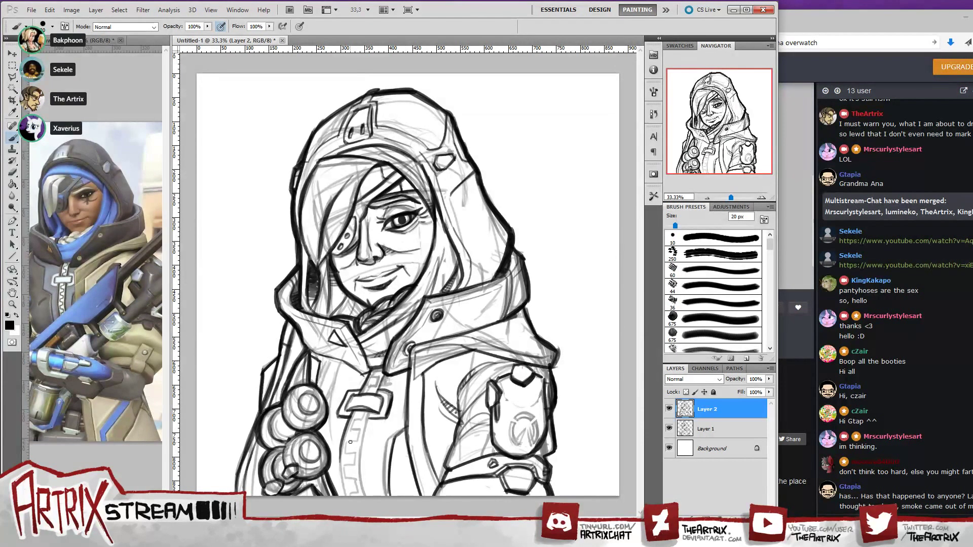
- Ink the zipper below the buckle with both long edges and the teeth between them
key("ctrl+z")
left_click_drag(353, 414, 347, 501)
key("ctrl+z")
mouse_move(354, 413)
left_mouse_down()
mouse_move(344, 461)
mouse_move(348, 426)
mouse_move(351, 505)
left_mouse_up()
left_click_drag(372, 411, 358, 498)
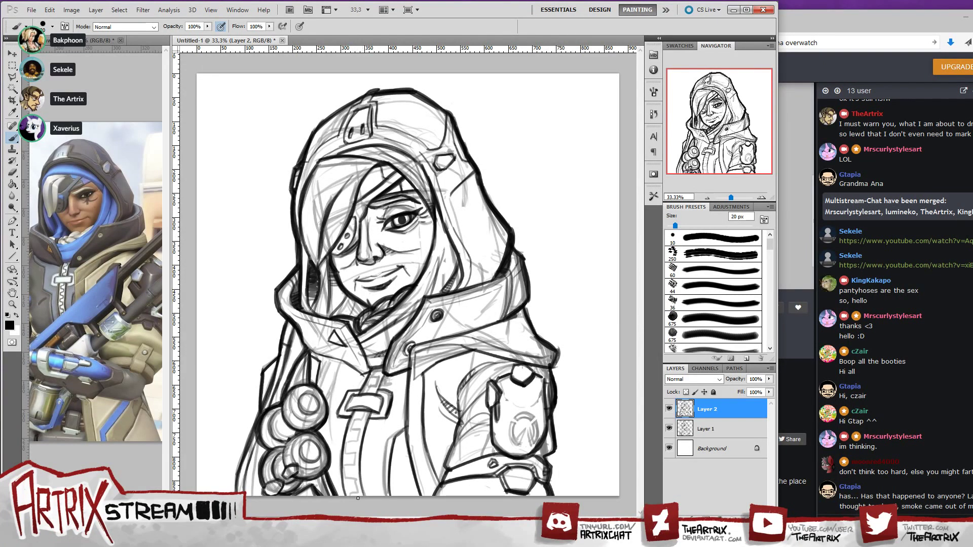
mouse_move(367, 411)
left_mouse_down()
mouse_move(353, 421)
mouse_move(359, 432)
mouse_move(347, 456)
mouse_move(355, 459)
mouse_move(347, 487)
mouse_move(360, 497)
left_mouse_up()
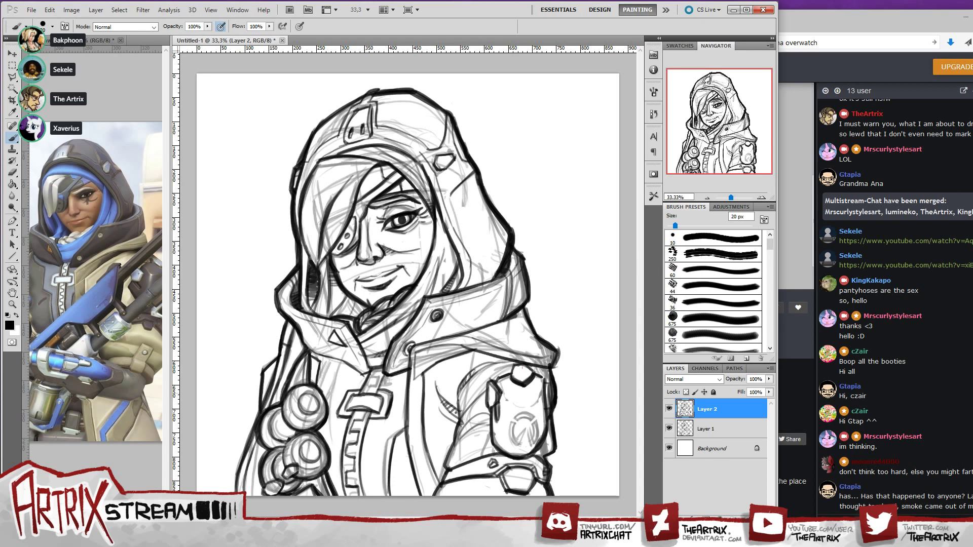
- Ink both edges of the short strap connecting the buckle to the collar opening
mouse_move(362, 395)
left_mouse_down()
mouse_move(374, 375)
mouse_move(367, 388)
mouse_move(377, 388)
mouse_move(374, 372)
left_mouse_up()
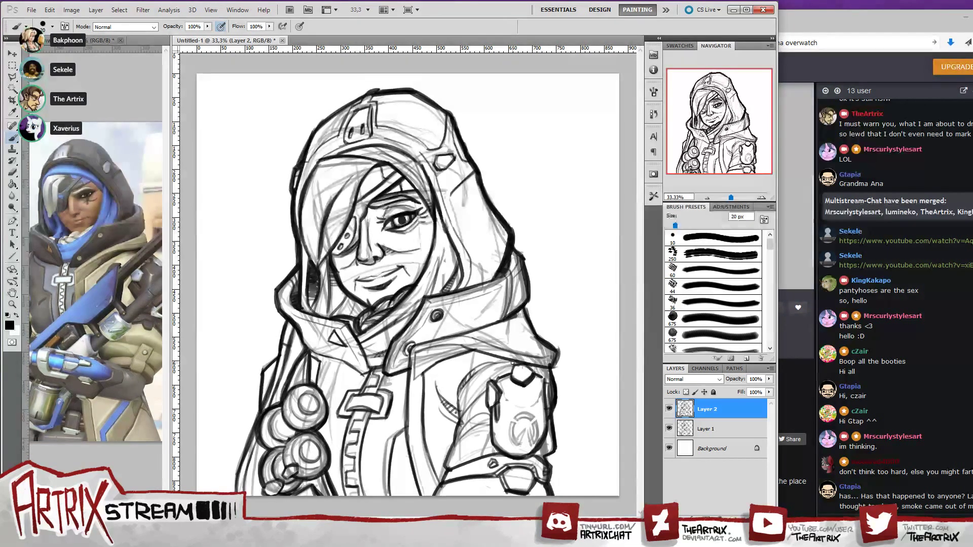
left_click_drag(376, 392, 385, 374)
key("ctrl+z")
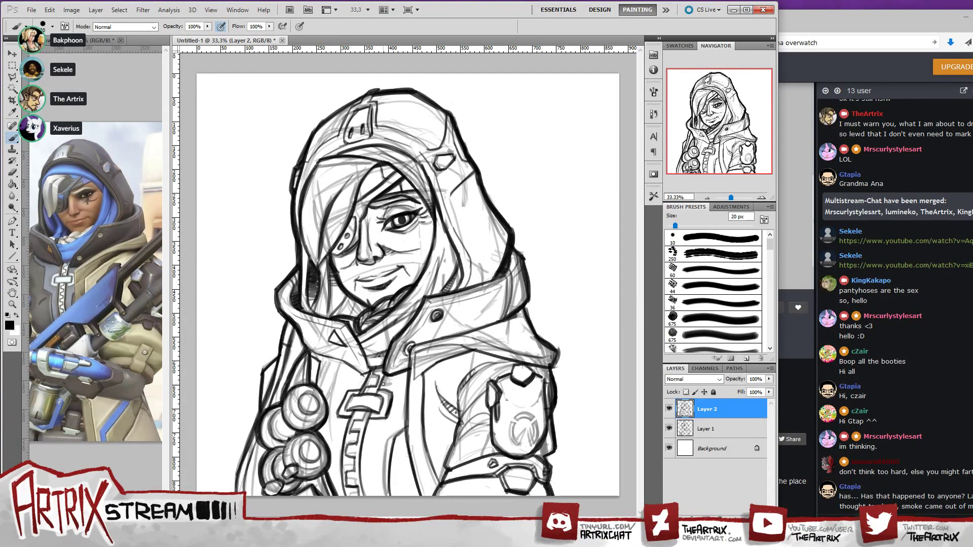
left_click_drag(384, 367, 372, 370)
key("ctrl+z")
- Add seam lines along the eye patch side's collar flap and fold lines on the opposite shoulder cape
left_click_drag(304, 325, 347, 352)
key("ctrl+z")
mouse_move(304, 325)
left_mouse_down()
mouse_move(340, 357)
mouse_move(329, 345)
left_mouse_up()
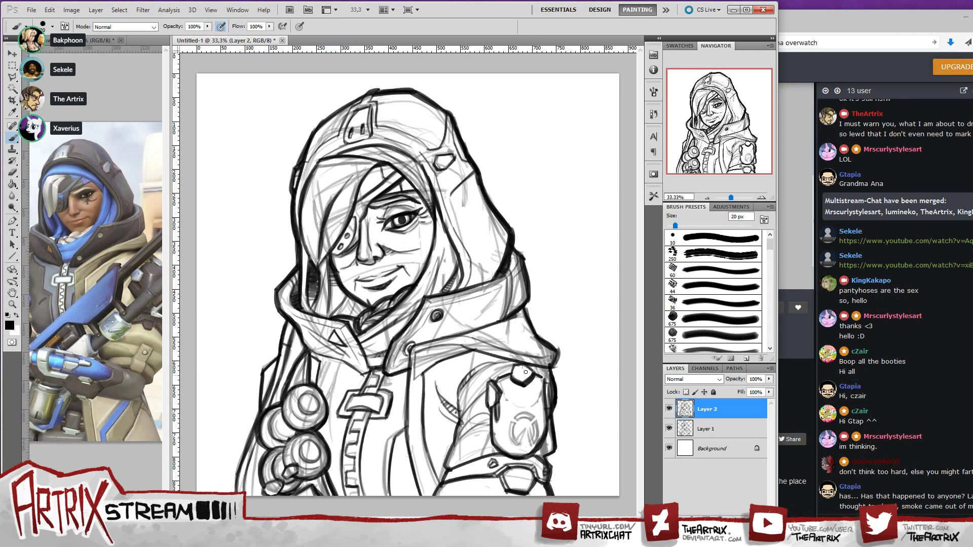
left_click_drag(440, 338, 493, 323)
left_click_drag(448, 334, 472, 320)
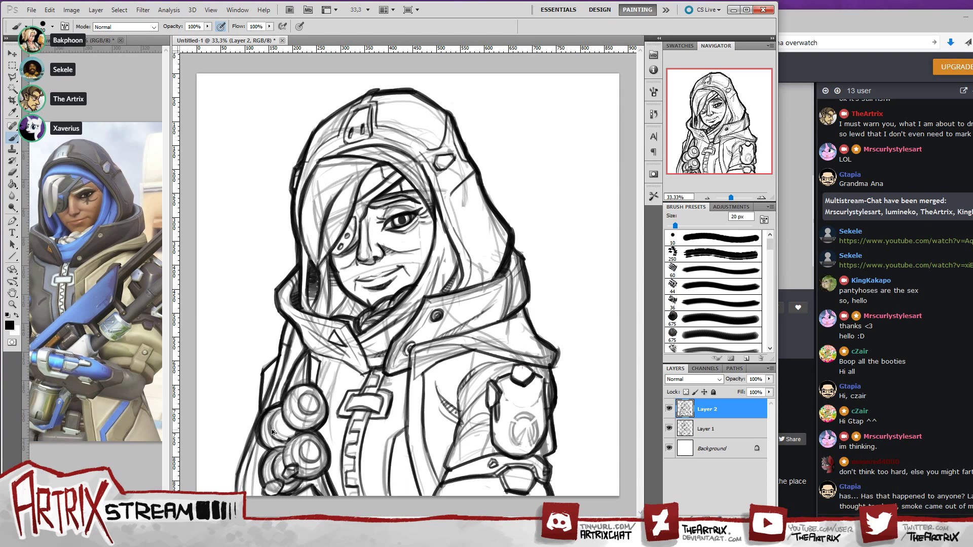
- Ink the Overwatch emblem on the shoulder plate and reinforce the plate's upper outer corner
mouse_move(267, 416)
left_mouse_down()
mouse_move(283, 449)
mouse_move(269, 477)
left_mouse_up()
key("ctrl+z")
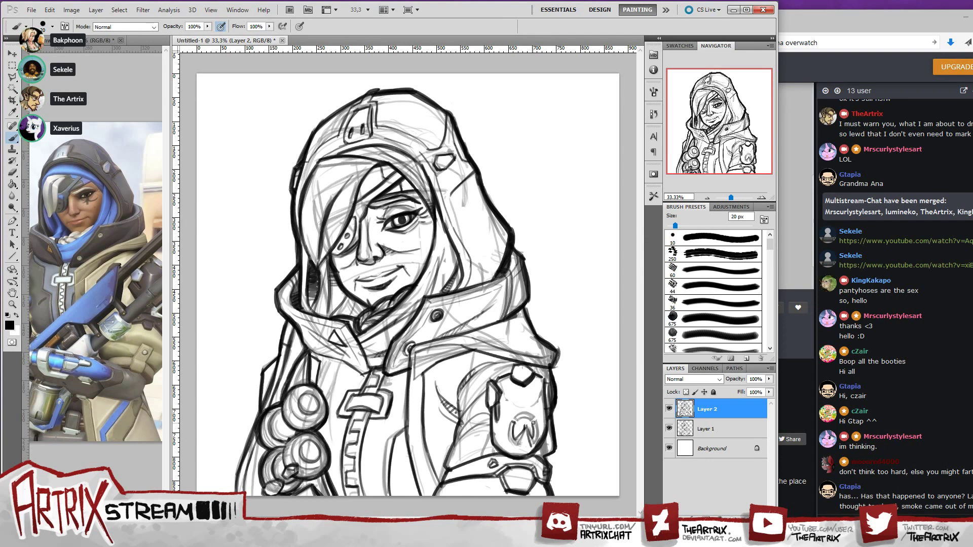
mouse_move(537, 419)
left_mouse_down()
mouse_move(535, 446)
mouse_move(534, 423)
mouse_move(520, 440)
left_mouse_up()
key("ctrl+z")
left_click_drag(535, 374, 542, 388)
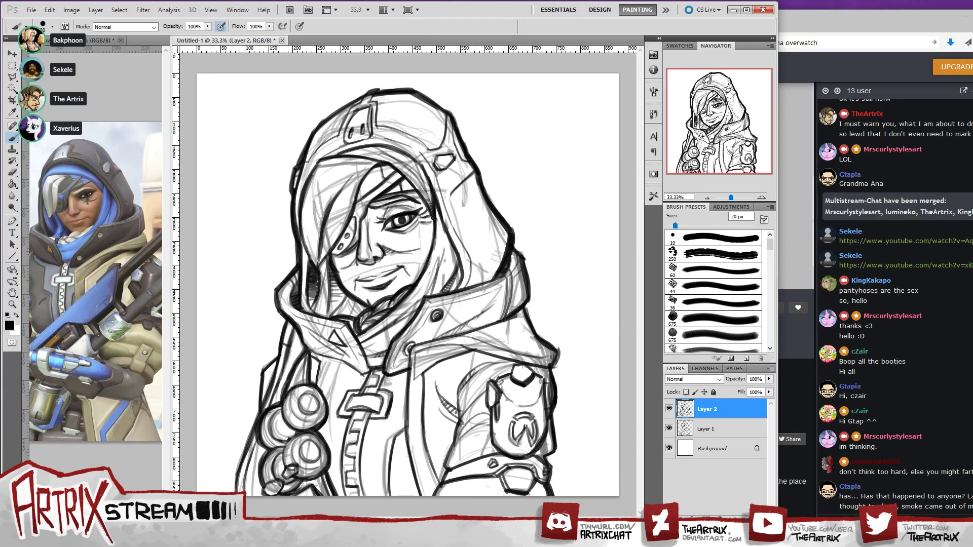
- Add a wrinkle beside the open eye and long strand lines through the hair sweeping over the eye patch
left_click_drag(420, 221, 431, 224)
mouse_move(312, 169)
left_mouse_down()
mouse_move(306, 218)
mouse_move(309, 256)
left_mouse_up()
left_click_drag(321, 177, 308, 250)
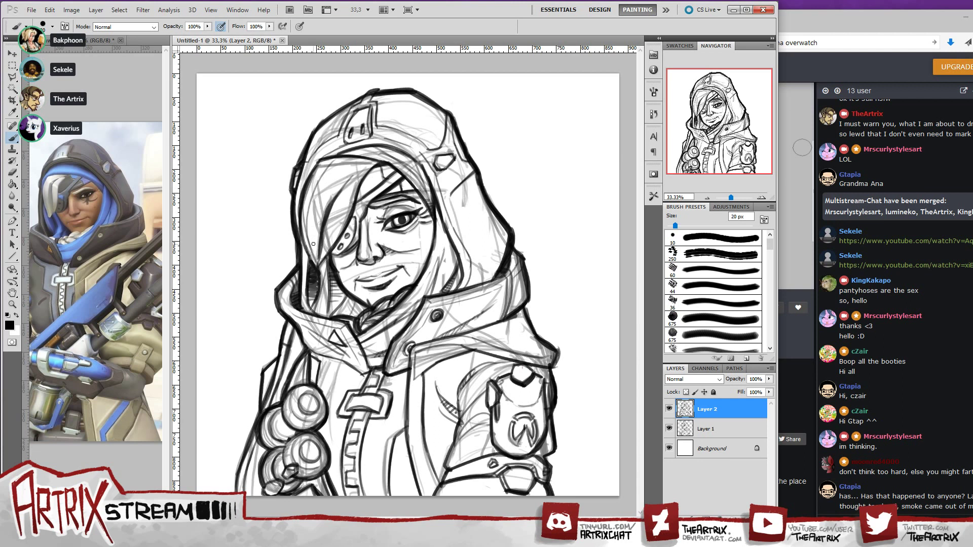
mouse_move(318, 256)
left_mouse_down()
mouse_move(348, 166)
mouse_move(320, 260)
left_mouse_up()
key("ctrl+z")
left_click_drag(344, 187, 322, 253)
left_click_drag(361, 182, 324, 255)
key("ctrl+z")
left_click_drag(361, 179, 321, 262)
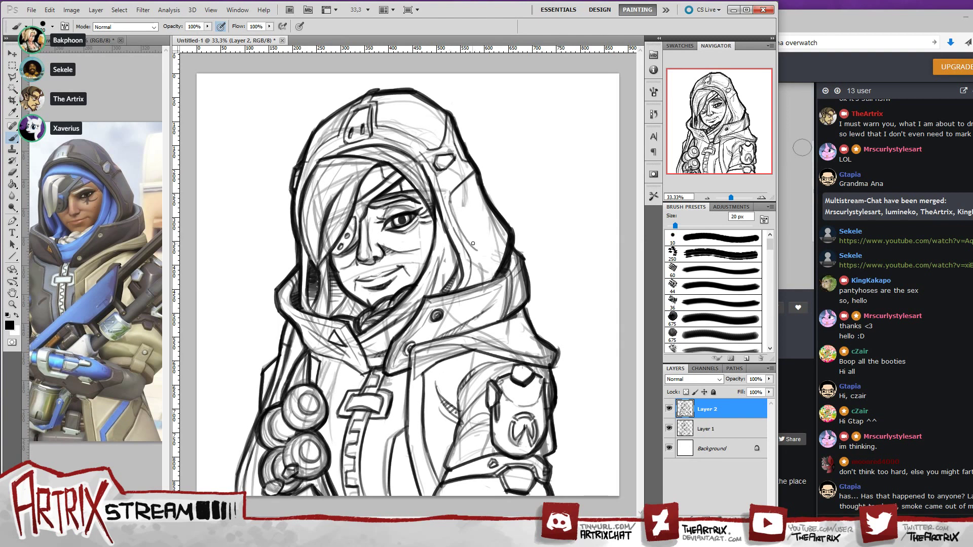
- Ink the angled panel seam down the hood's side, from below the small hexagonal patch toward the collar
mouse_move(452, 210)
left_mouse_down()
mouse_move(487, 259)
mouse_move(481, 283)
mouse_move(488, 262)
left_mouse_up()
left_click_drag(459, 221, 475, 251)
left_click_drag(453, 200, 458, 219)
mouse_move(452, 201)
left_mouse_down()
mouse_move(478, 177)
mouse_move(453, 198)
left_mouse_up()
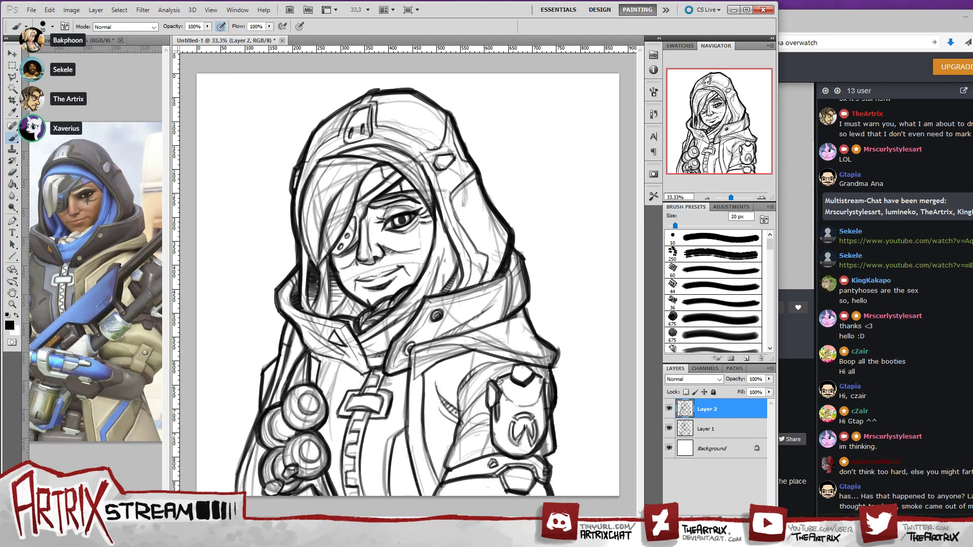
- Ink the seams across the hood's front panel and the inner fold down its side beside the face
left_click_drag(435, 148, 445, 111)
left_click_drag(378, 122, 430, 143)
key("ctrl+z")
left_click_drag(379, 123, 428, 144)
key("ctrl+z")
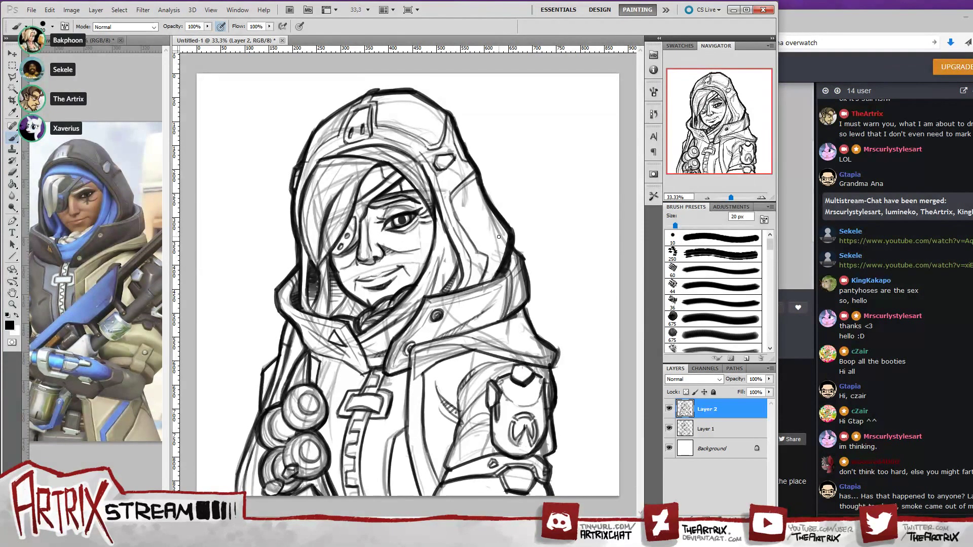
mouse_move(446, 169)
left_mouse_down()
mouse_move(457, 186)
mouse_move(451, 212)
mouse_move(480, 253)
left_mouse_up()
key("ctrl+z")
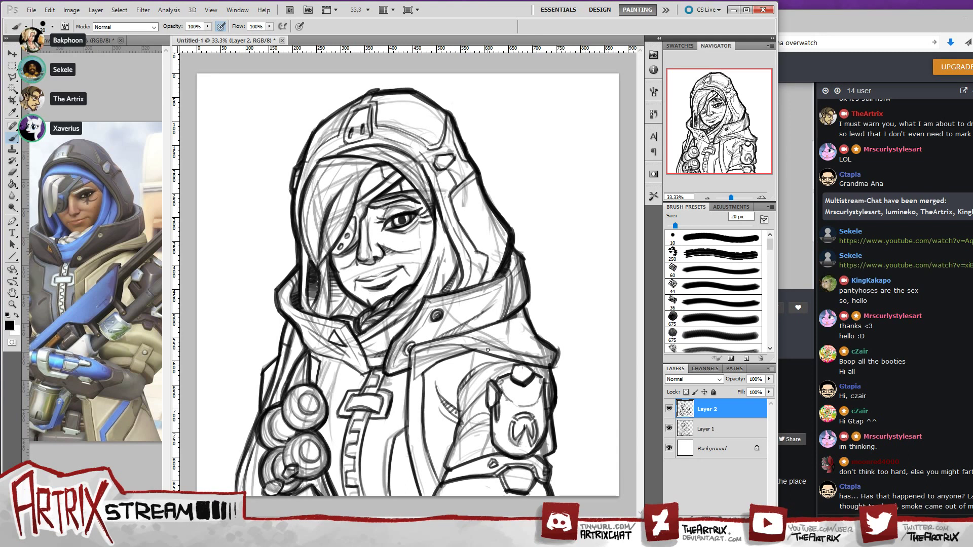
left_click_drag(438, 186, 472, 262)
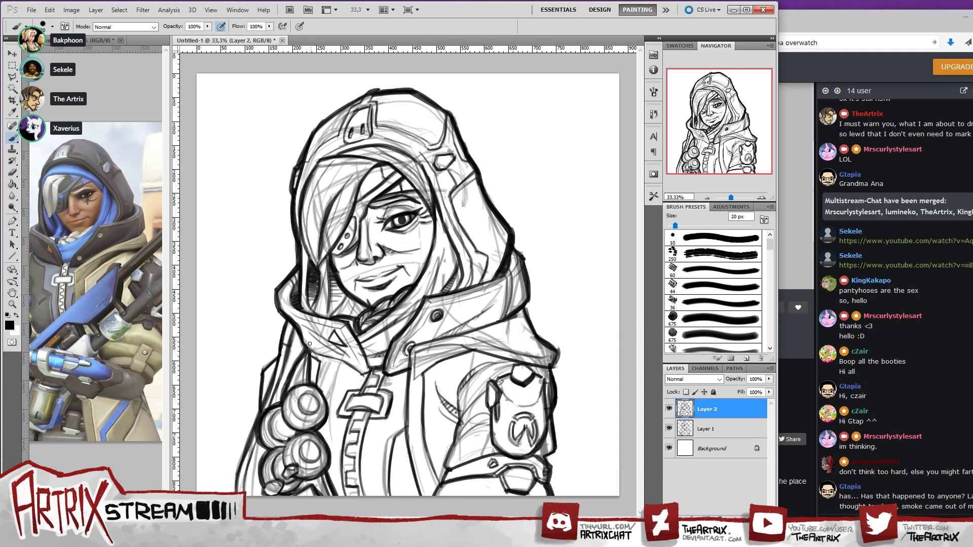
- Ink the strap edge below the eye patch side's collar and hide the sketch on Layer 1
left_click_drag(318, 364, 317, 386)
left_click(669, 429)
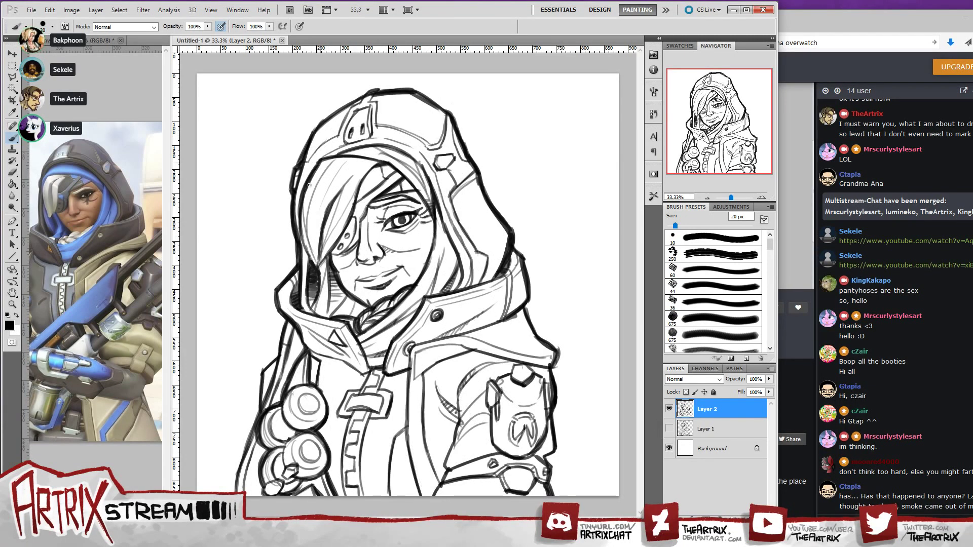
- Refine the hair strands over the eye patch and thicken the cheek line on the open eye's side
mouse_move(309, 177)
left_mouse_down()
mouse_move(300, 238)
mouse_move(318, 268)
mouse_move(328, 205)
left_mouse_up()
left_click_drag(321, 259, 381, 162)
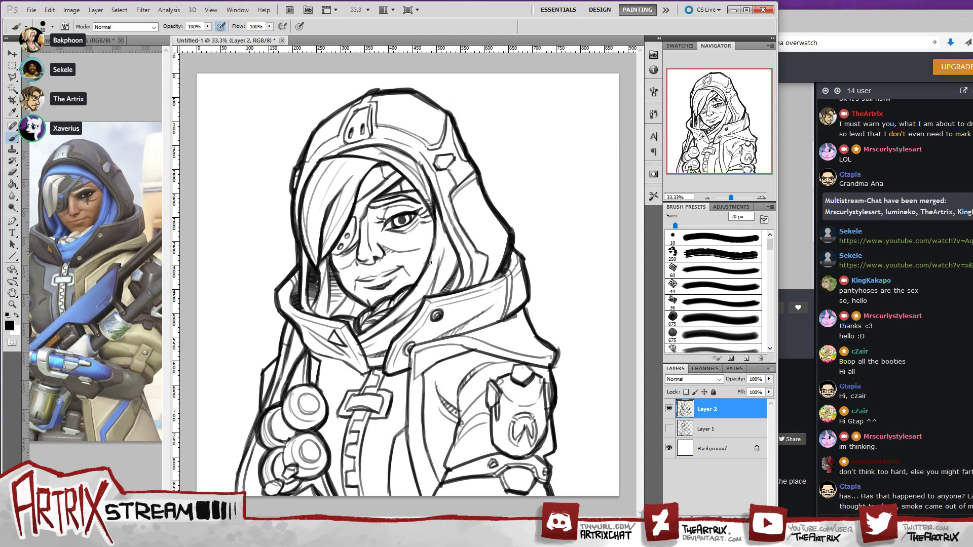
left_click_drag(435, 214, 429, 256)
- Hatch the shadow inside the hood between the hair and the jaw, above the collar
mouse_move(328, 316)
left_mouse_down()
mouse_move(346, 292)
mouse_move(327, 270)
mouse_move(328, 305)
mouse_move(328, 270)
left_mouse_up()
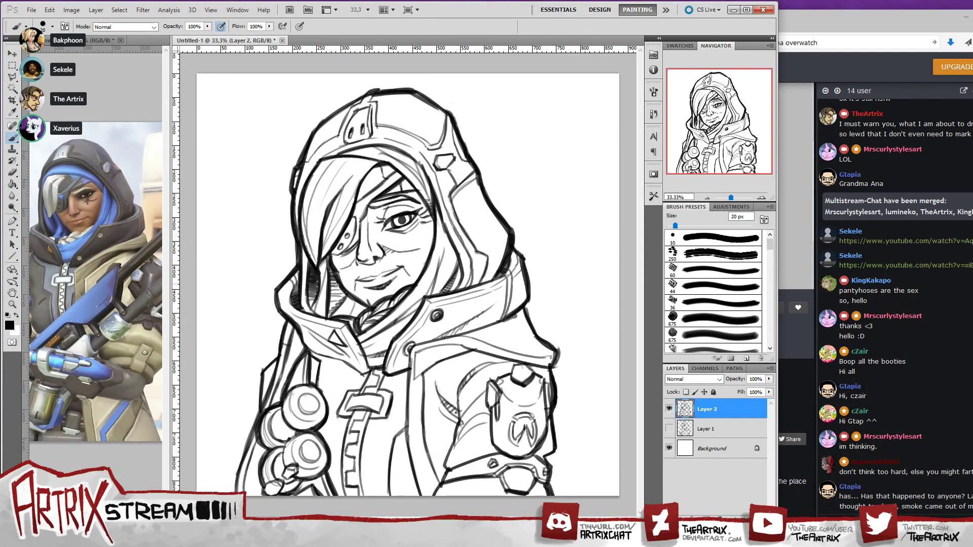
key("ctrl+z")
left_click_drag(328, 319, 327, 288)
key("ctrl+alt+z")
key("ctrl+alt+z")
key("ctrl+alt+z")
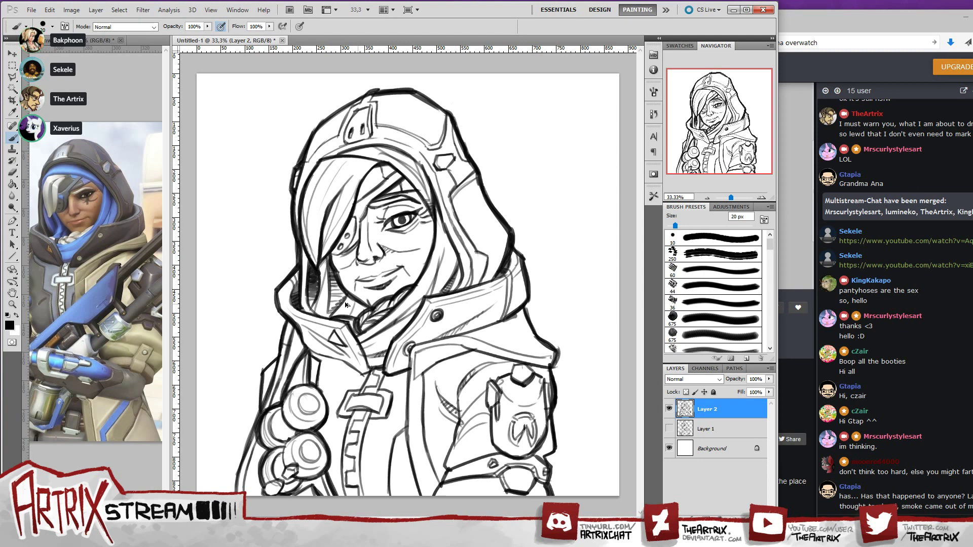
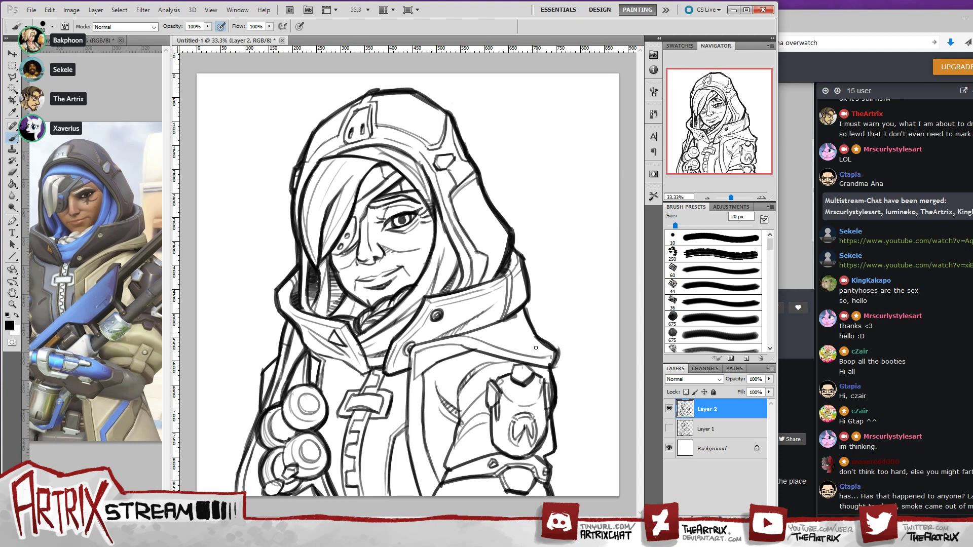
- Ink the fold over the top of the sleeve, between the shoulder cape and the shoulder plate
mouse_move(458, 400)
left_mouse_down()
mouse_move(487, 349)
mouse_move(458, 383)
mouse_move(472, 352)
left_mouse_up()
key("ctrl+z")
key("ctrl+z")
left_click_drag(458, 384, 469, 350)
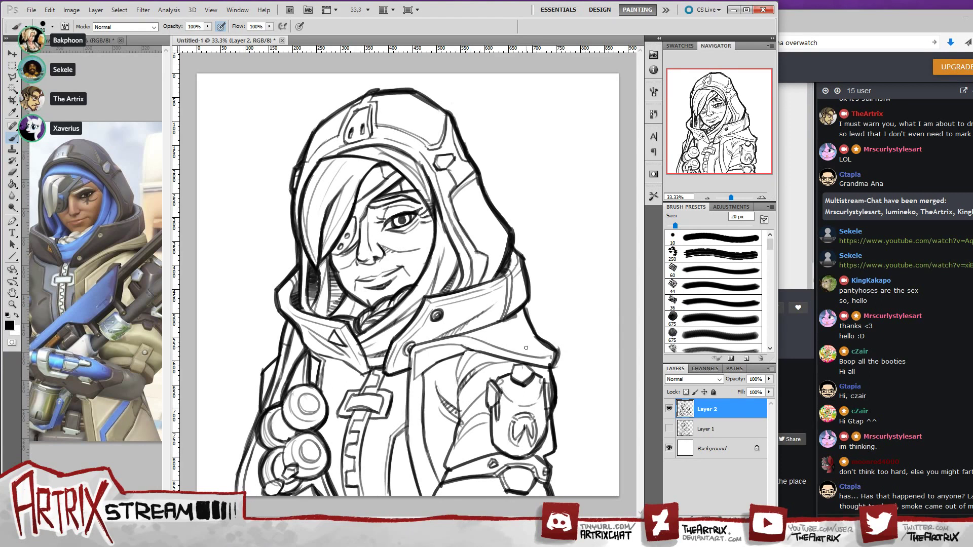
- Add fold lines to the jacket beneath the shoulder cape, between the front edge and the sleeve
mouse_move(461, 357)
left_mouse_down()
mouse_move(426, 377)
mouse_move(435, 475)
left_mouse_up()
key("ctrl+z")
left_click_drag(427, 373, 430, 429)
key("ctrl+z")
left_click_drag(428, 394, 440, 474)
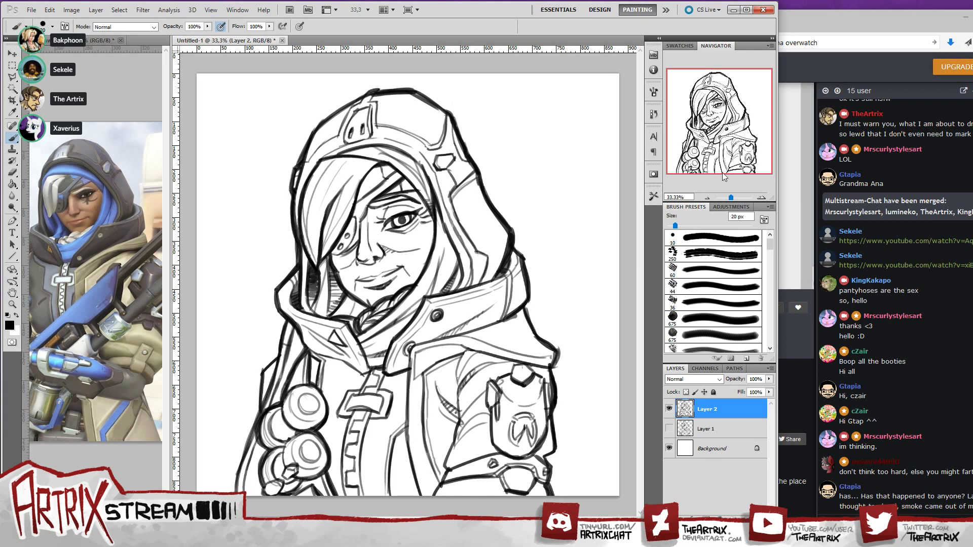
- Add a new layer directly beneath Layer 2 and flip the canvas horizontally
left_click(747, 519)
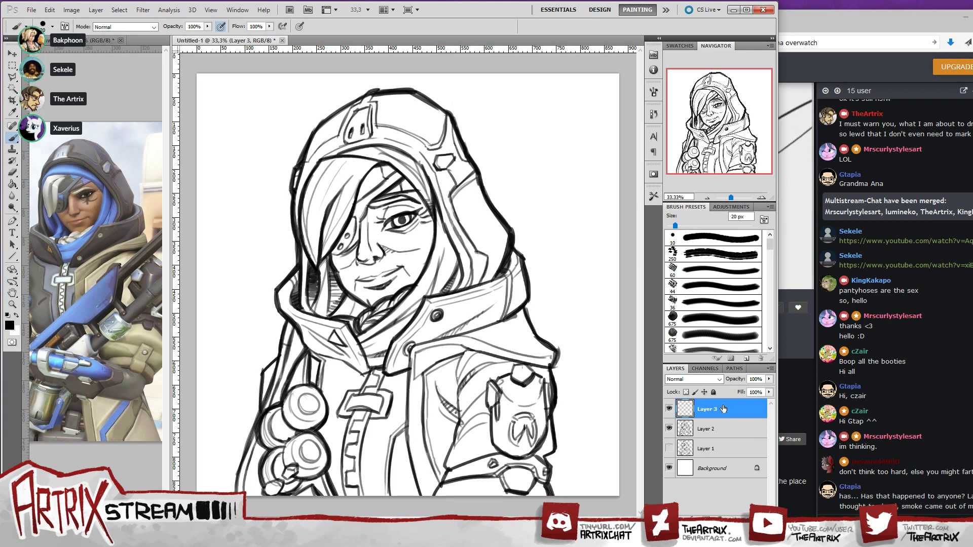
left_click_drag(724, 409, 720, 443)
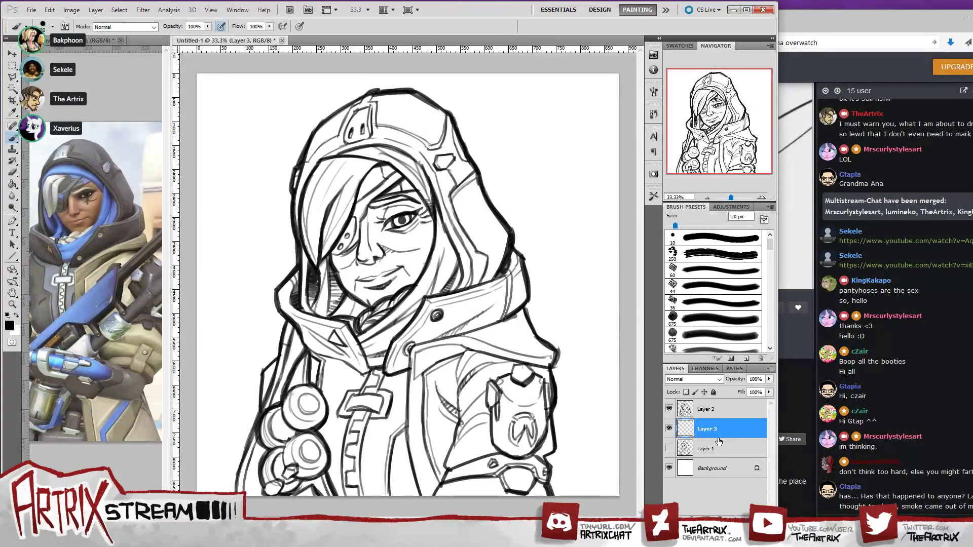
key("ctrl+shift+h")
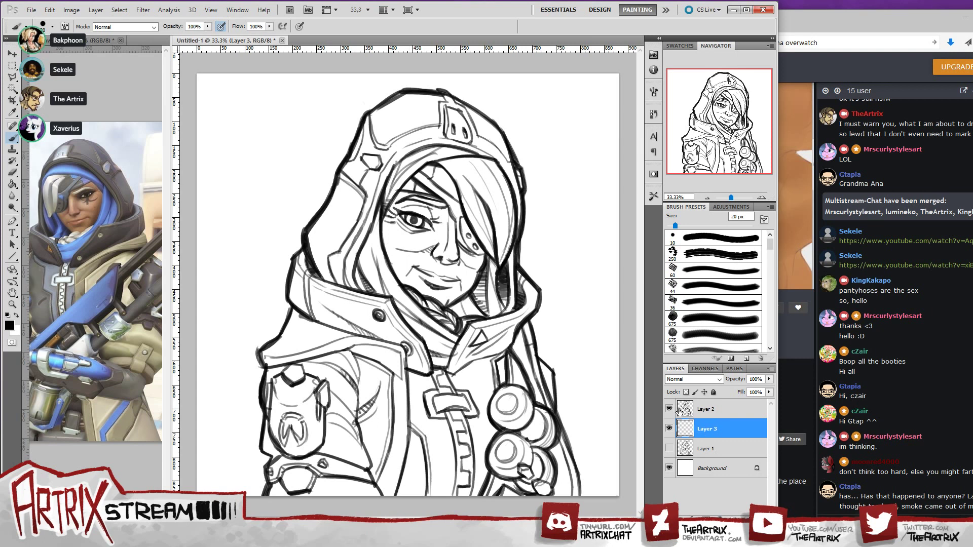
- Set the foreground colour to a tan skin tone, #c39369
left_click(9, 325)
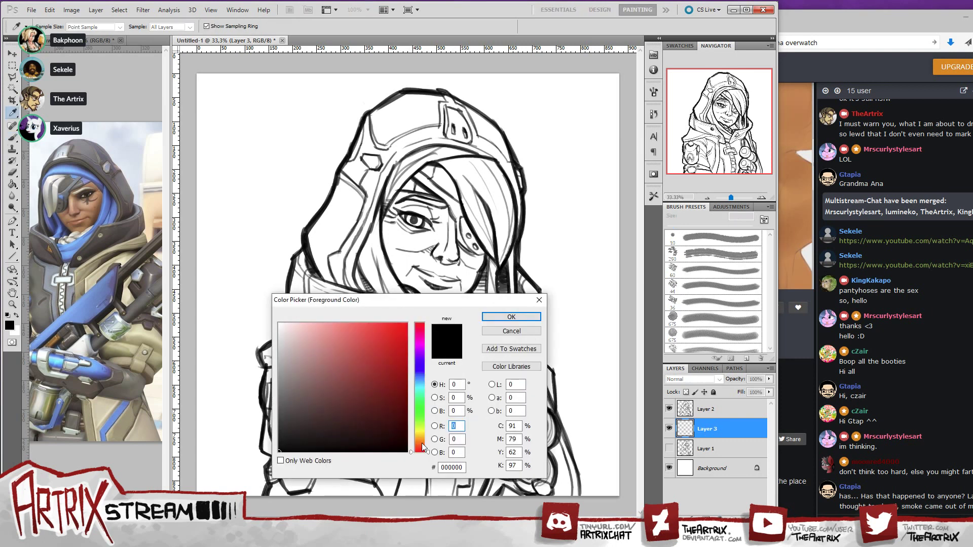
left_click_drag(422, 444, 422, 439)
left_click_drag(319, 442, 363, 398)
left_click_drag(425, 442, 424, 444)
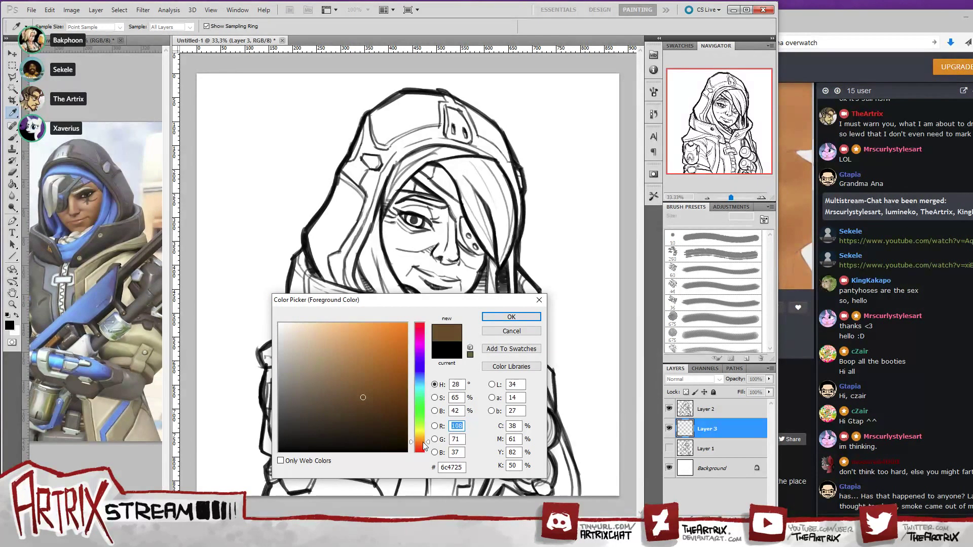
left_click_drag(368, 410, 344, 359)
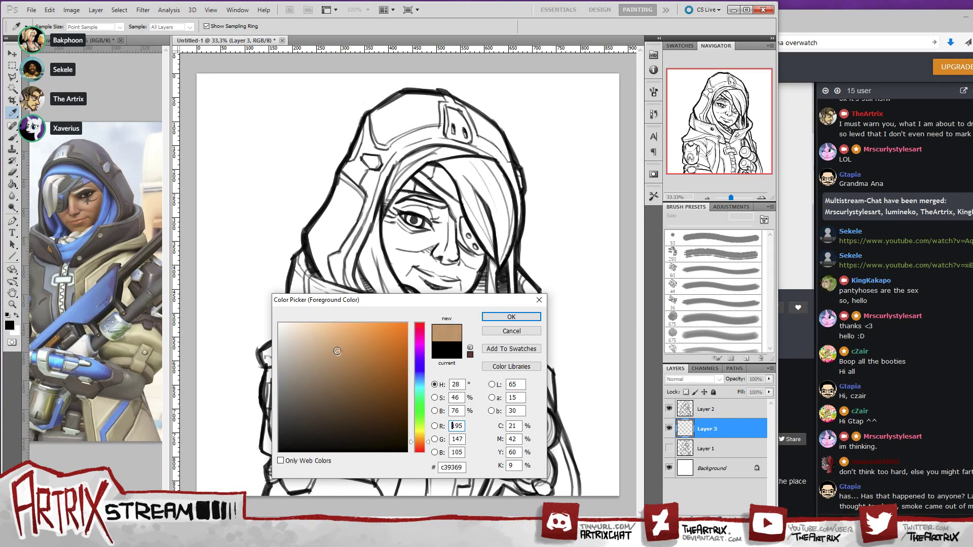
left_click(504, 315)
- Choose the 44 px textured brush preset, enlarge it to 150 px and block in the face with the tan skin tone on Layer 3
left_click(705, 287)
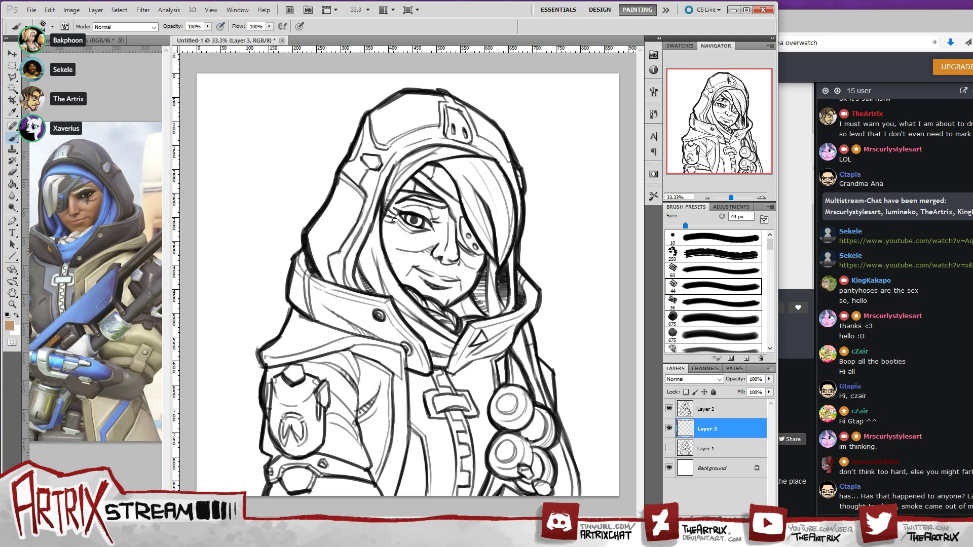
key("bracketright")
key("bracketright")
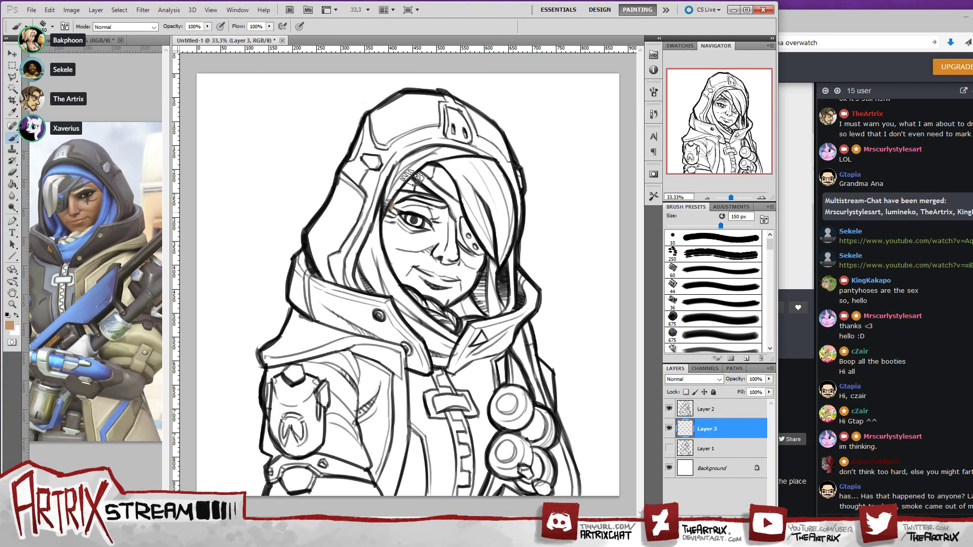
mouse_move(413, 177)
left_mouse_down()
mouse_move(402, 208)
mouse_move(416, 197)
mouse_move(419, 187)
mouse_move(387, 222)
mouse_move(391, 235)
mouse_move(443, 193)
mouse_move(414, 233)
mouse_move(440, 219)
mouse_move(394, 284)
mouse_move(454, 244)
mouse_move(433, 279)
mouse_move(479, 279)
mouse_move(445, 286)
mouse_move(450, 208)
mouse_move(427, 193)
mouse_move(477, 215)
mouse_move(487, 245)
mouse_move(469, 259)
mouse_move(477, 236)
left_mouse_up()
left_click_drag(420, 258, 425, 313)
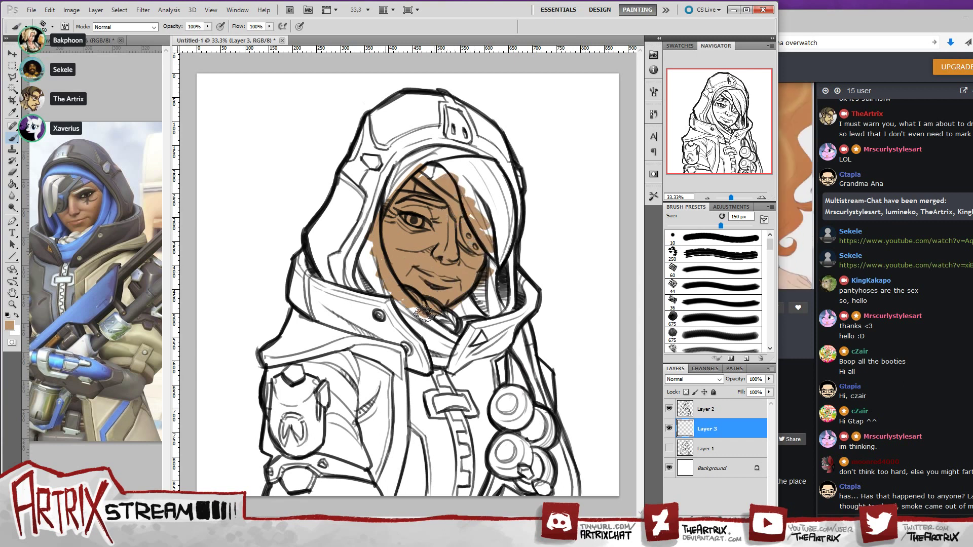
mouse_move(461, 209)
left_mouse_down()
mouse_move(420, 174)
mouse_move(401, 203)
mouse_move(413, 232)
mouse_move(375, 273)
left_mouse_up()
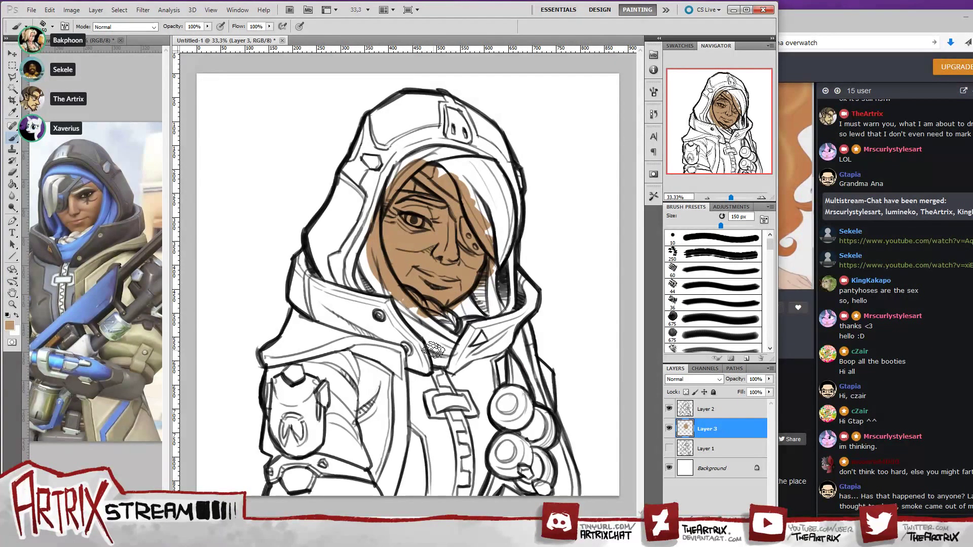
- Set the foreground colour to a saturated blue, #1a7cc8, for the headscarf
left_click(11, 327)
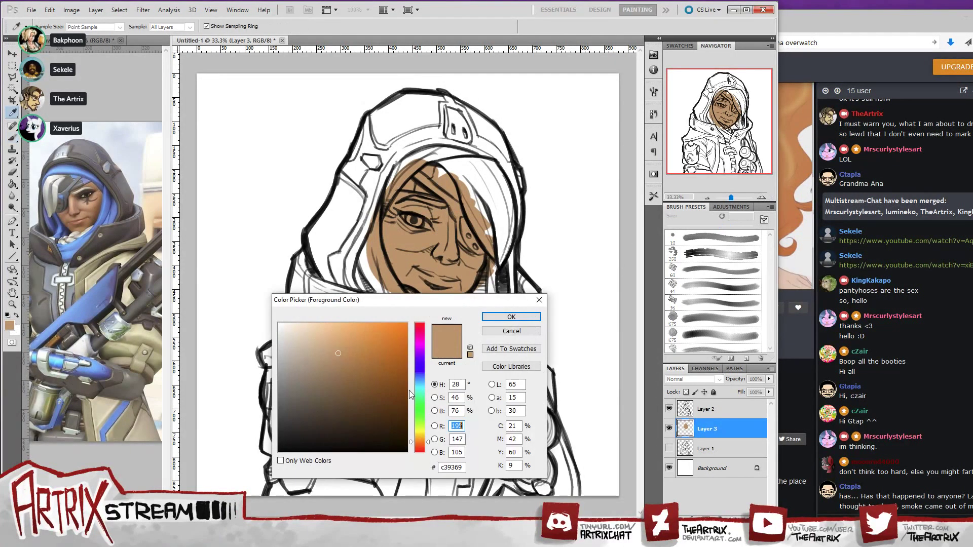
left_click_drag(419, 441, 420, 381)
left_click(381, 381)
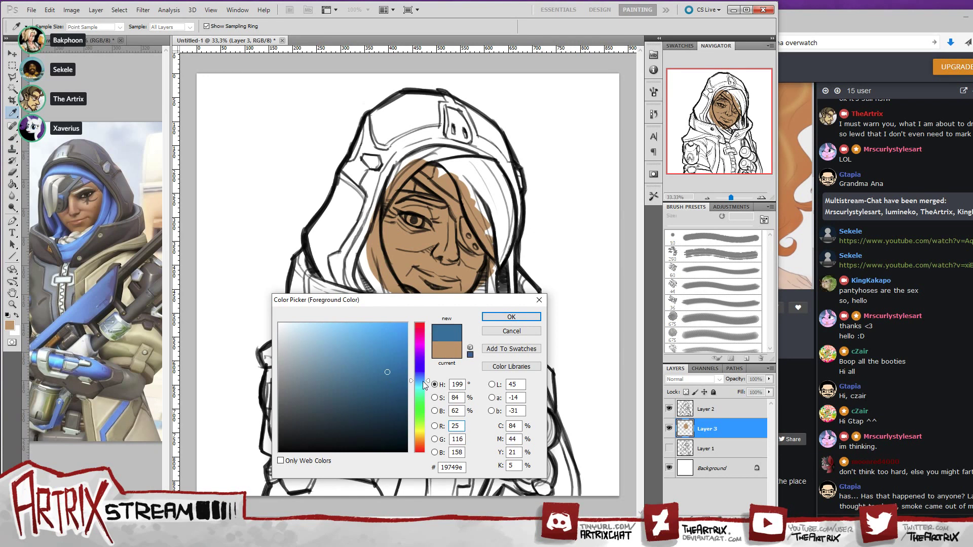
left_click_drag(424, 380, 424, 379)
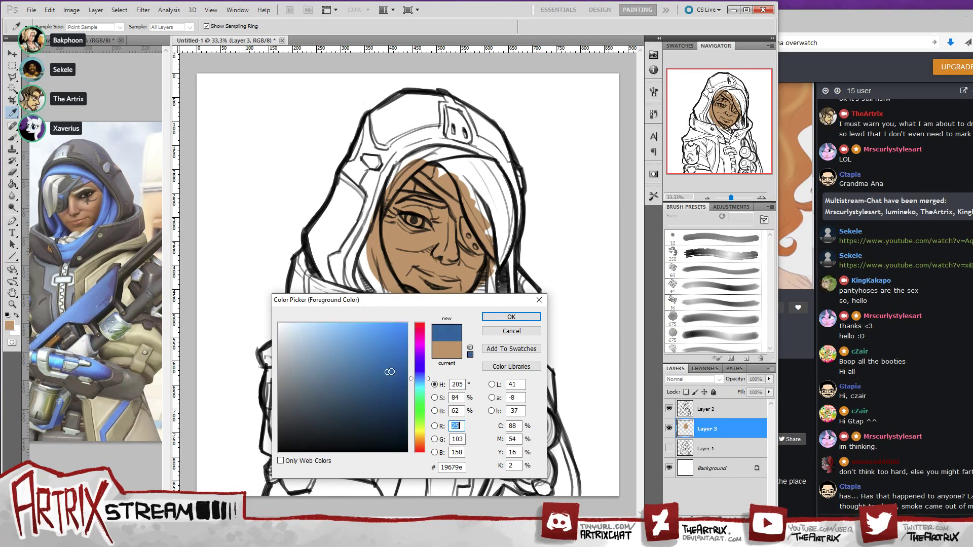
left_click(390, 349)
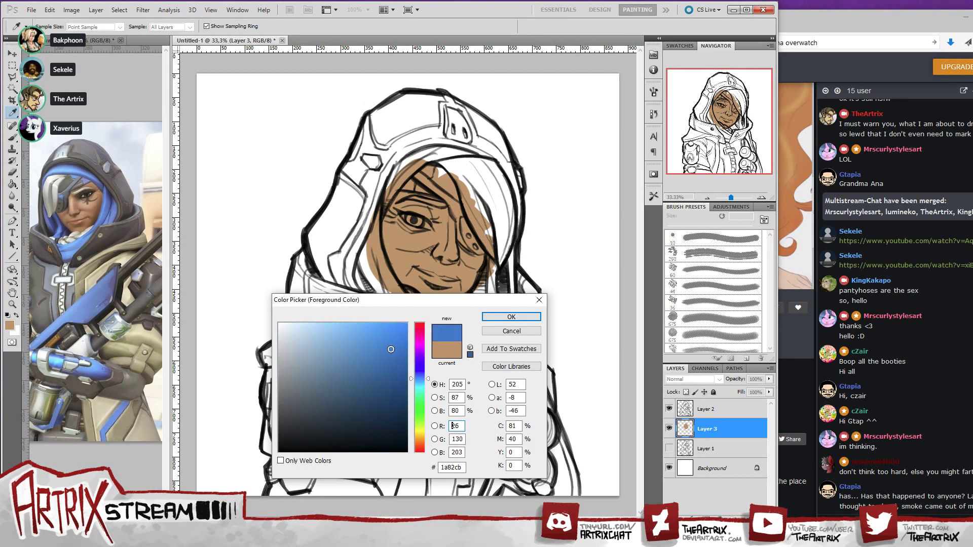
left_click(421, 379)
left_click(511, 318)
key("b")
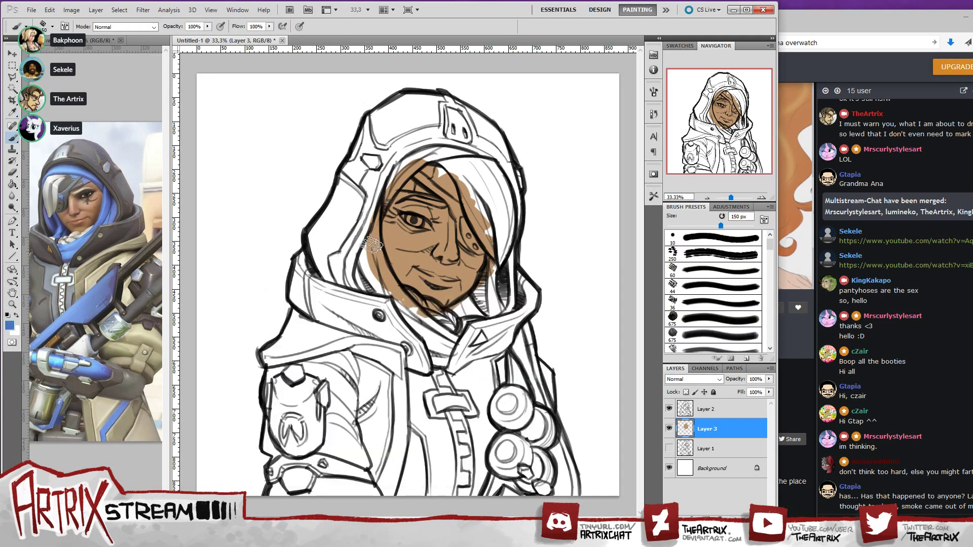
- Paint the headscarf blue around the face, under the chin and between the cheek and the hood
left_click_drag(378, 199, 387, 284)
mouse_move(371, 239)
left_mouse_down()
mouse_move(399, 298)
mouse_move(405, 304)
mouse_move(388, 270)
mouse_move(437, 339)
left_mouse_up()
mouse_move(383, 275)
left_mouse_down()
mouse_move(431, 324)
mouse_move(467, 344)
left_mouse_up()
mouse_move(410, 308)
left_mouse_down()
mouse_move(470, 341)
mouse_move(443, 362)
mouse_move(443, 352)
mouse_move(429, 349)
mouse_move(435, 366)
mouse_move(429, 335)
mouse_move(410, 333)
mouse_move(400, 310)
mouse_move(362, 297)
mouse_move(377, 271)
mouse_move(352, 257)
mouse_move(404, 171)
mouse_move(377, 213)
mouse_move(462, 132)
mouse_move(399, 170)
mouse_move(412, 146)
mouse_move(369, 203)
mouse_move(403, 152)
mouse_move(475, 153)
mouse_move(484, 143)
mouse_move(484, 172)
mouse_move(494, 148)
left_mouse_up()
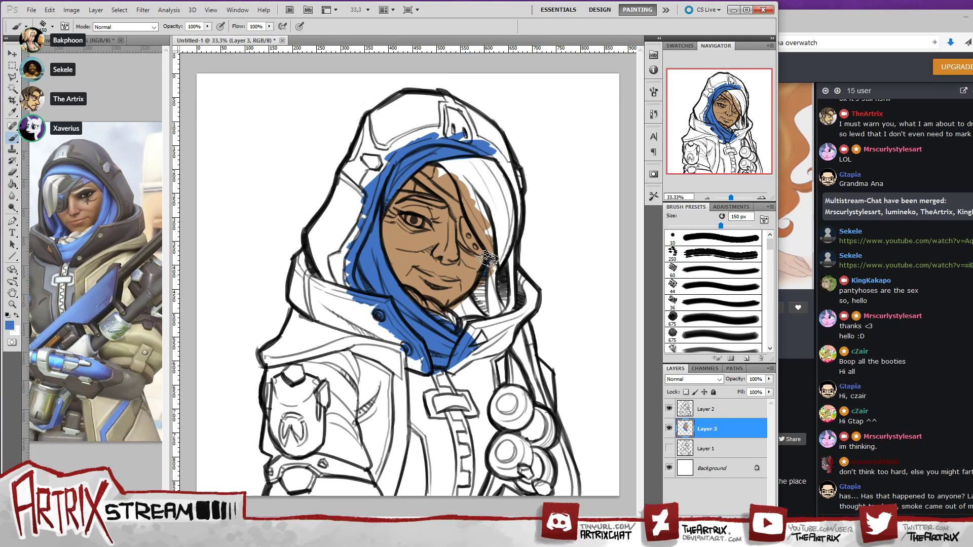
mouse_move(489, 262)
left_mouse_down()
mouse_move(491, 296)
mouse_move(493, 252)
mouse_move(498, 316)
mouse_move(503, 260)
mouse_move(489, 305)
mouse_move(494, 271)
mouse_move(496, 290)
mouse_move(490, 274)
mouse_move(483, 295)
mouse_move(456, 316)
mouse_move(491, 308)
mouse_move(461, 315)
left_mouse_up()
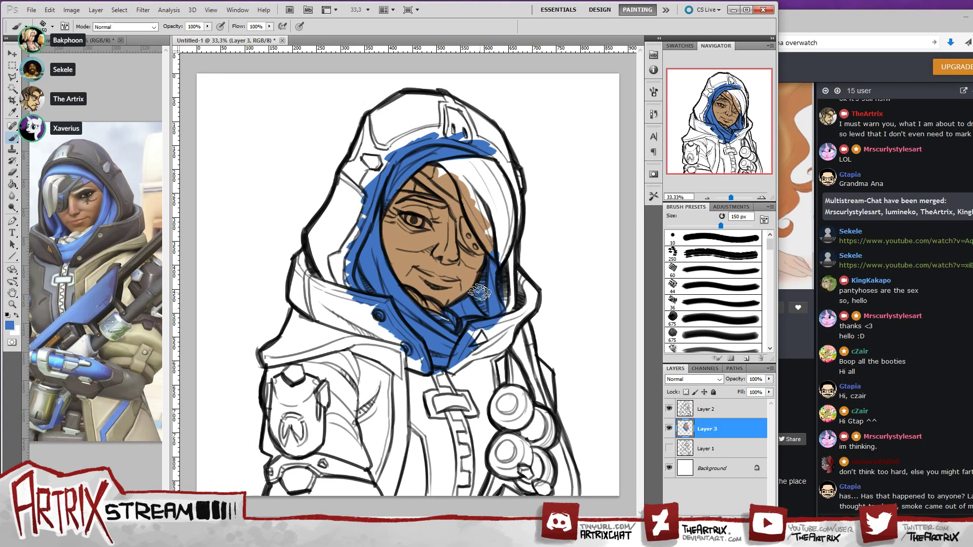
- Set the foreground colour to a dark bluish grey, #484b53, and paint the hood's inner rim and crown
left_click(10, 327)
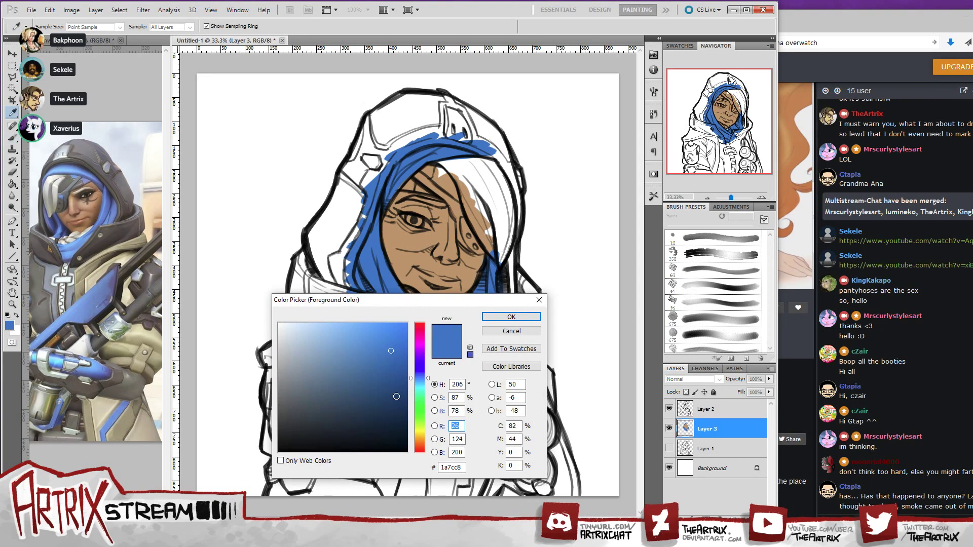
left_click_drag(298, 391, 295, 409)
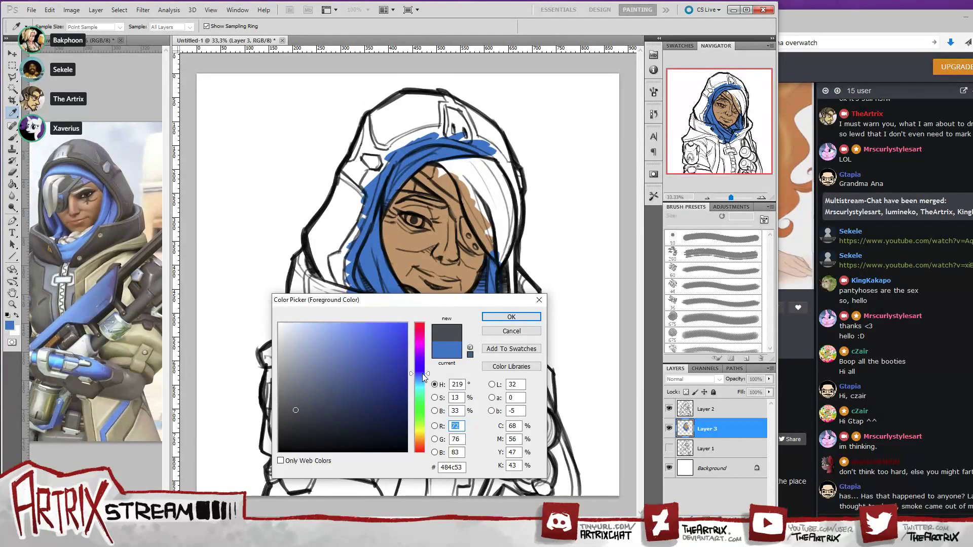
key("Return")
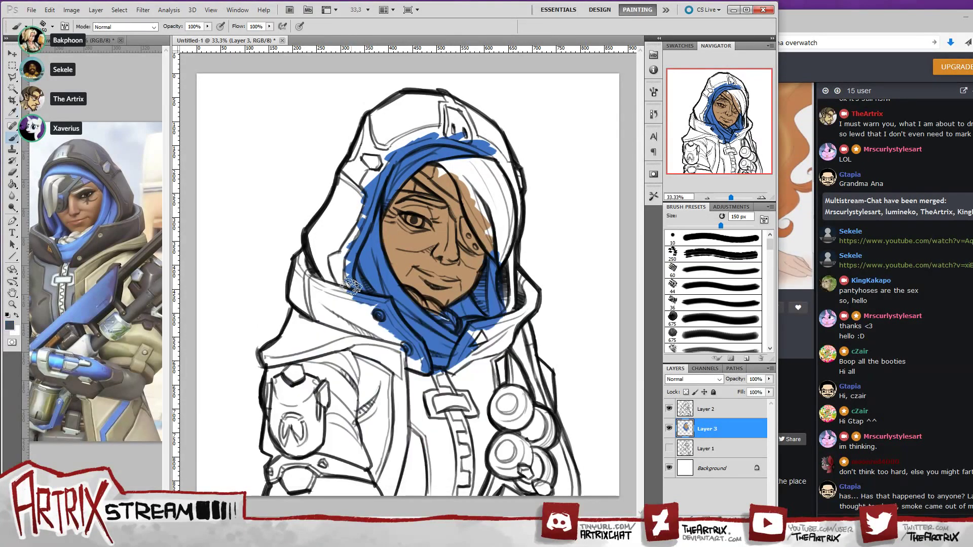
mouse_move(349, 292)
left_mouse_down()
mouse_move(341, 261)
mouse_move(347, 281)
mouse_move(358, 223)
mouse_move(346, 282)
mouse_move(392, 147)
mouse_move(380, 178)
mouse_move(414, 136)
mouse_move(392, 162)
mouse_move(448, 131)
mouse_move(387, 163)
left_mouse_up()
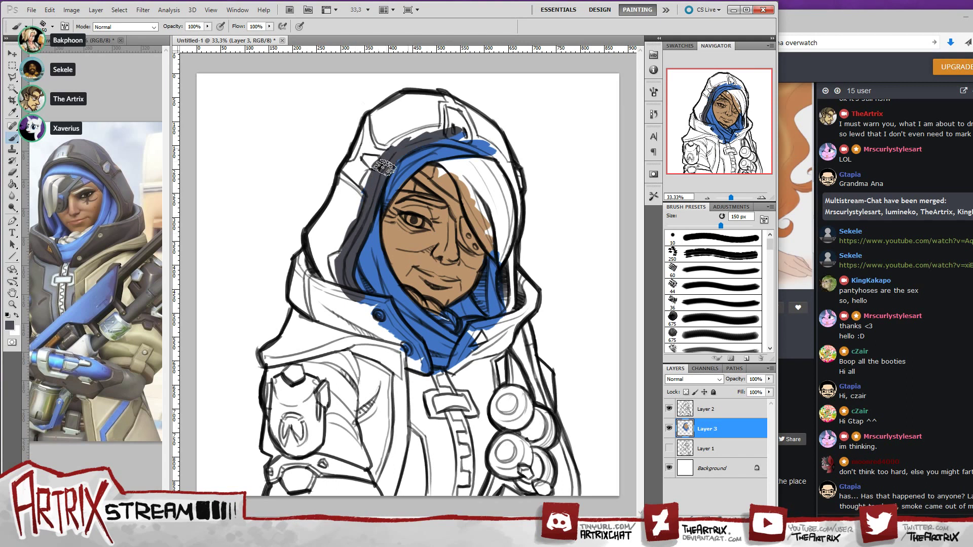
mouse_move(453, 129)
left_mouse_down()
mouse_move(420, 133)
mouse_move(486, 149)
mouse_move(462, 131)
mouse_move(479, 129)
mouse_move(451, 112)
mouse_move(441, 134)
mouse_move(454, 93)
mouse_move(447, 106)
mouse_move(388, 130)
mouse_move(402, 119)
mouse_move(366, 126)
mouse_move(395, 103)
mouse_move(365, 134)
mouse_move(379, 119)
mouse_move(373, 156)
mouse_move(386, 121)
mouse_move(396, 153)
mouse_move(420, 99)
mouse_move(405, 97)
mouse_move(465, 105)
mouse_move(447, 107)
mouse_move(487, 128)
mouse_move(451, 102)
mouse_move(492, 136)
mouse_move(498, 153)
mouse_move(495, 133)
mouse_move(503, 165)
mouse_move(483, 144)
mouse_move(485, 154)
mouse_move(507, 170)
mouse_move(499, 148)
mouse_move(515, 207)
mouse_move(506, 155)
mouse_move(510, 248)
mouse_move(512, 177)
mouse_move(512, 241)
mouse_move(512, 218)
left_mouse_up()
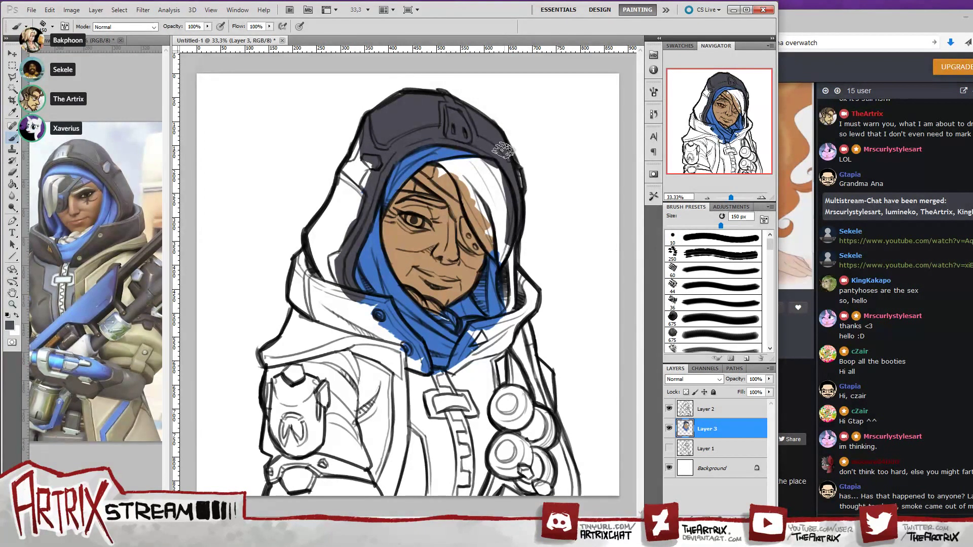
- Fill the remaining side of the hood and both halves of the collar with the dark grey
mouse_move(370, 179)
left_mouse_down()
mouse_move(356, 201)
mouse_move(357, 180)
mouse_move(346, 194)
mouse_move(359, 151)
mouse_move(331, 226)
mouse_move(351, 186)
mouse_move(340, 224)
mouse_move(377, 183)
mouse_move(344, 207)
mouse_move(345, 187)
mouse_move(314, 248)
mouse_move(331, 275)
mouse_move(321, 261)
mouse_move(335, 246)
mouse_move(341, 290)
mouse_move(344, 275)
mouse_move(319, 271)
mouse_move(297, 295)
mouse_move(322, 245)
mouse_move(303, 259)
mouse_move(339, 300)
mouse_move(320, 289)
mouse_move(292, 299)
mouse_move(302, 269)
mouse_move(297, 303)
mouse_move(339, 319)
mouse_move(315, 296)
mouse_move(308, 310)
mouse_move(334, 313)
mouse_move(342, 326)
mouse_move(360, 308)
mouse_move(354, 285)
mouse_move(387, 298)
left_mouse_up()
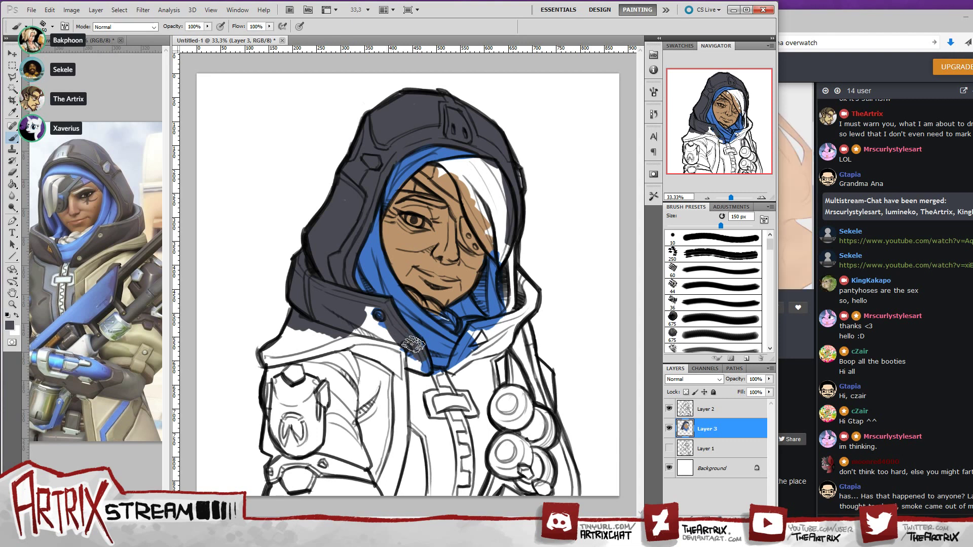
mouse_move(418, 355)
left_mouse_down()
mouse_move(426, 380)
mouse_move(405, 377)
mouse_move(390, 358)
mouse_move(385, 323)
mouse_move(360, 308)
mouse_move(373, 345)
mouse_move(365, 336)
mouse_move(408, 357)
left_mouse_up()
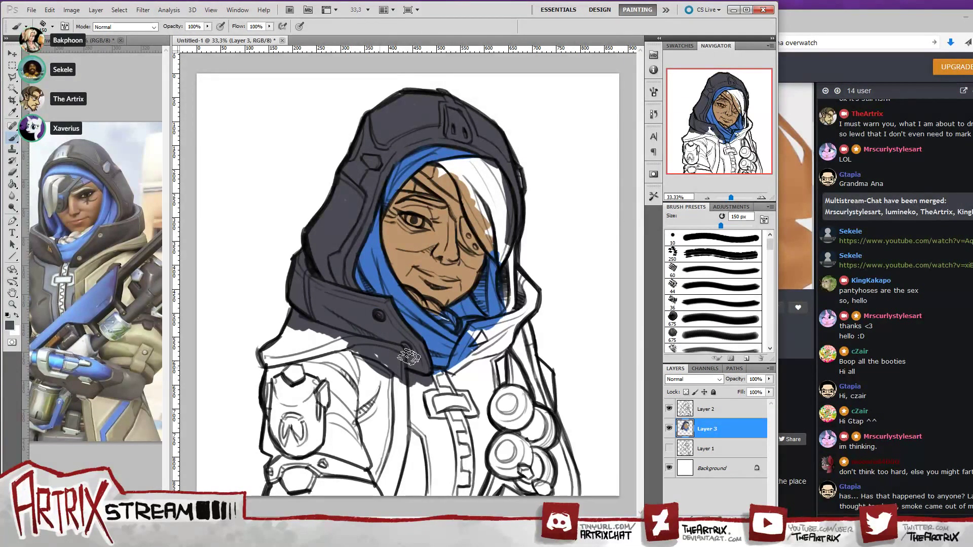
mouse_move(466, 349)
left_mouse_down()
mouse_move(454, 367)
mouse_move(473, 330)
mouse_move(524, 314)
mouse_move(477, 329)
mouse_move(500, 320)
mouse_move(532, 287)
mouse_move(503, 249)
mouse_move(510, 304)
mouse_move(503, 274)
mouse_move(500, 295)
mouse_move(511, 238)
mouse_move(512, 312)
mouse_move(514, 277)
mouse_move(529, 290)
mouse_move(516, 312)
mouse_move(530, 293)
mouse_move(530, 305)
mouse_move(505, 355)
mouse_move(488, 363)
mouse_move(482, 346)
mouse_move(472, 366)
mouse_move(498, 358)
left_mouse_up()
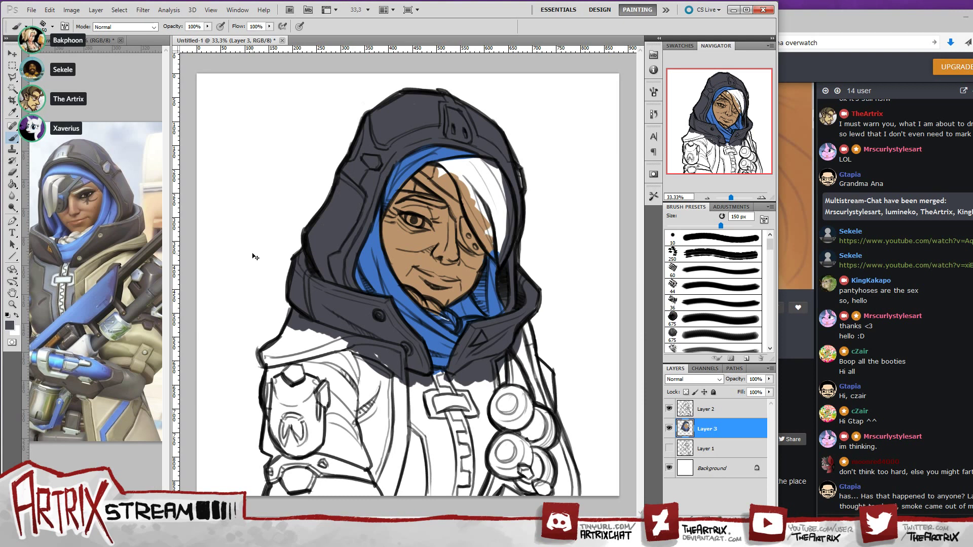
- Paint the white of the eye with a 70 px brush, and set the foreground colour to off-white #ecece0
key("bracketleft")
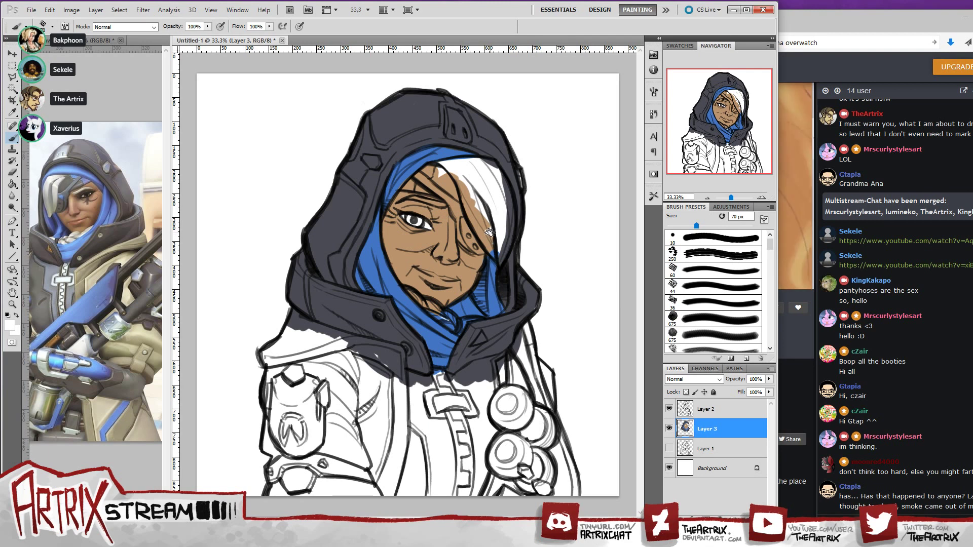
left_click(12, 325)
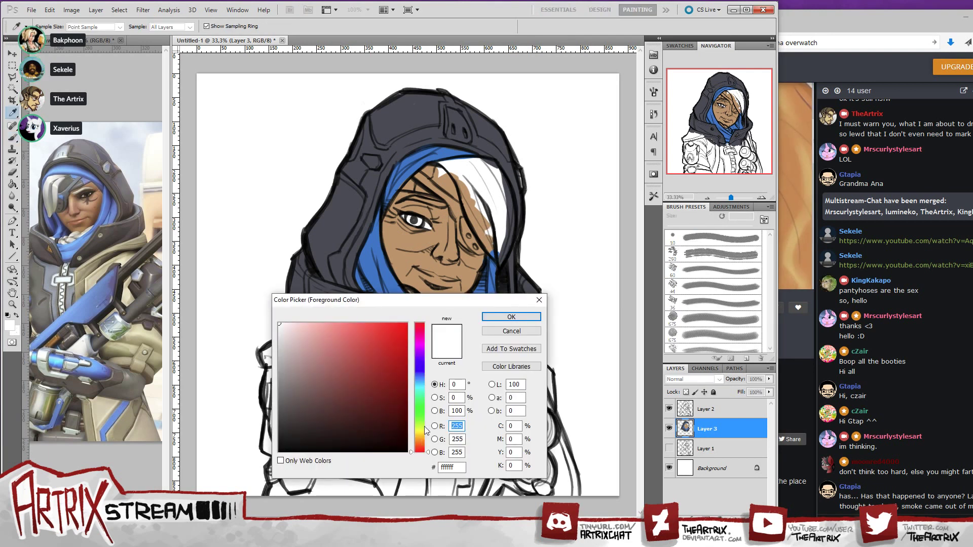
left_click(422, 385)
left_click(283, 333)
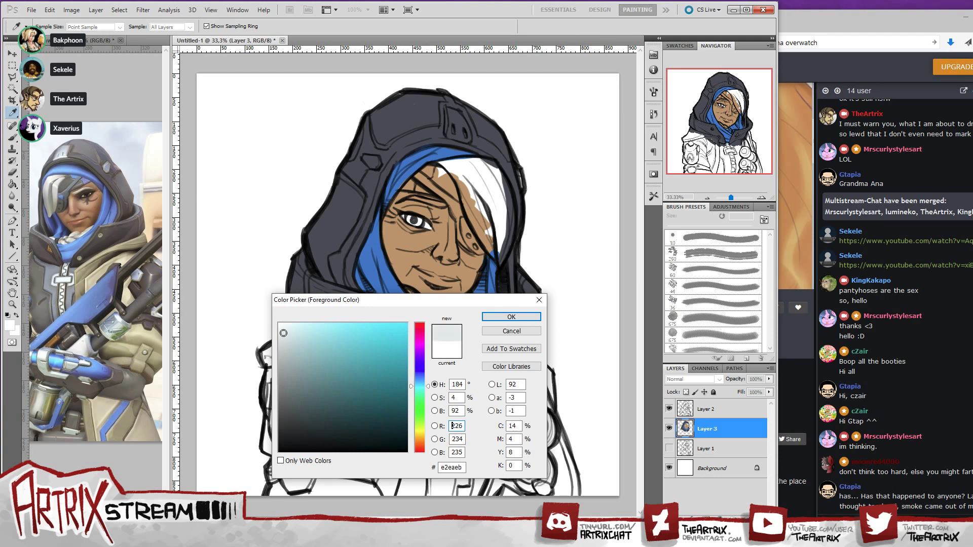
left_click_drag(421, 391, 419, 433)
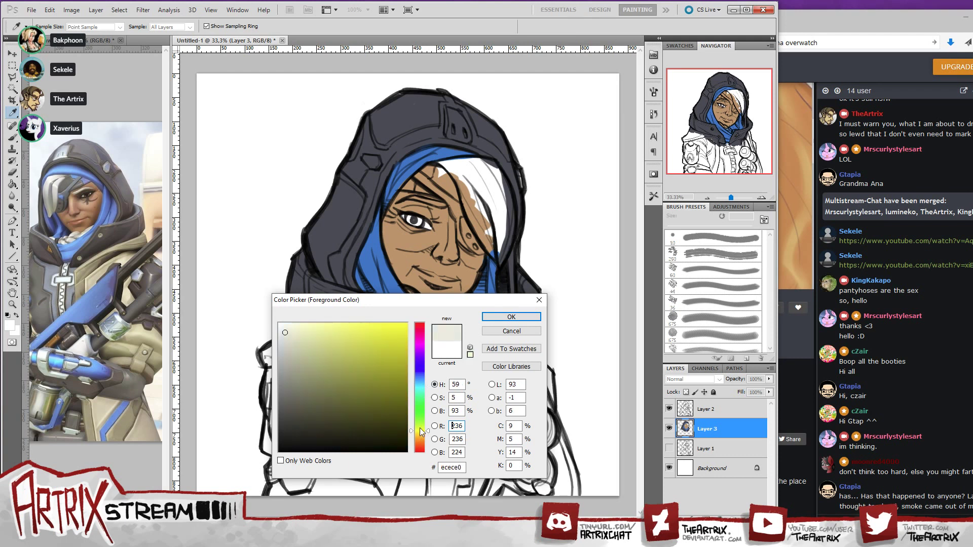
left_click(507, 318)
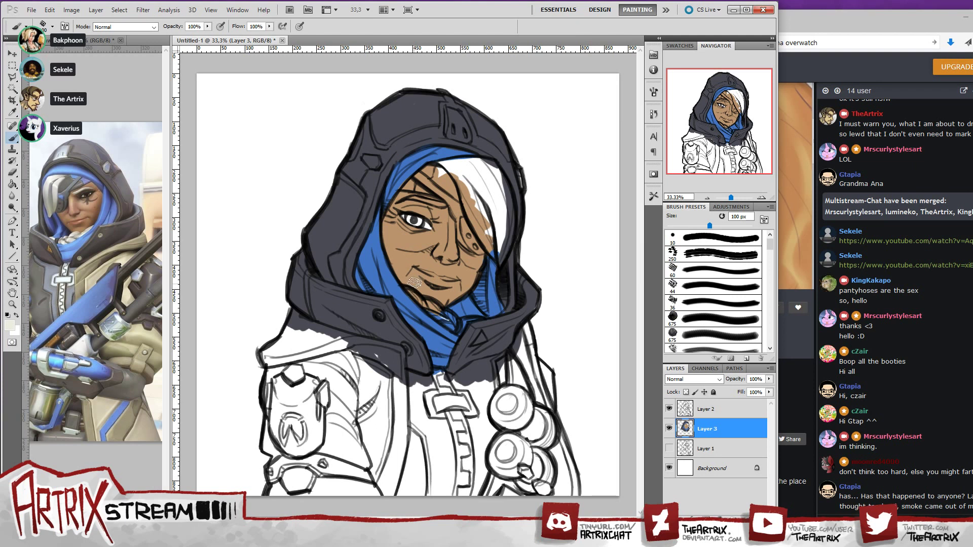
- Paint the braid under the chin and the hair lock off-white at 100 px, and clean up the forehead with the sampled skin tone
left_click_drag(437, 309, 439, 315)
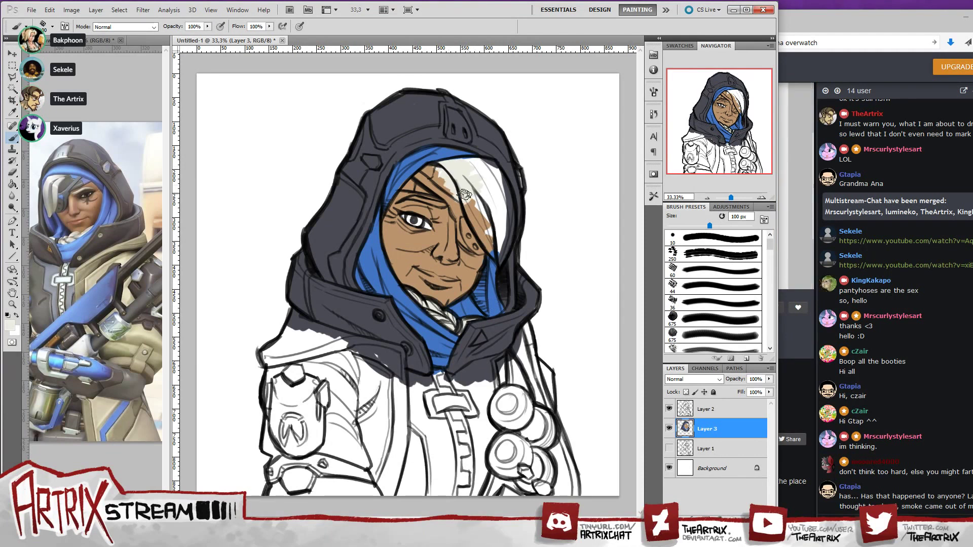
mouse_move(464, 194)
left_mouse_down()
mouse_move(494, 258)
mouse_move(474, 186)
left_mouse_up()
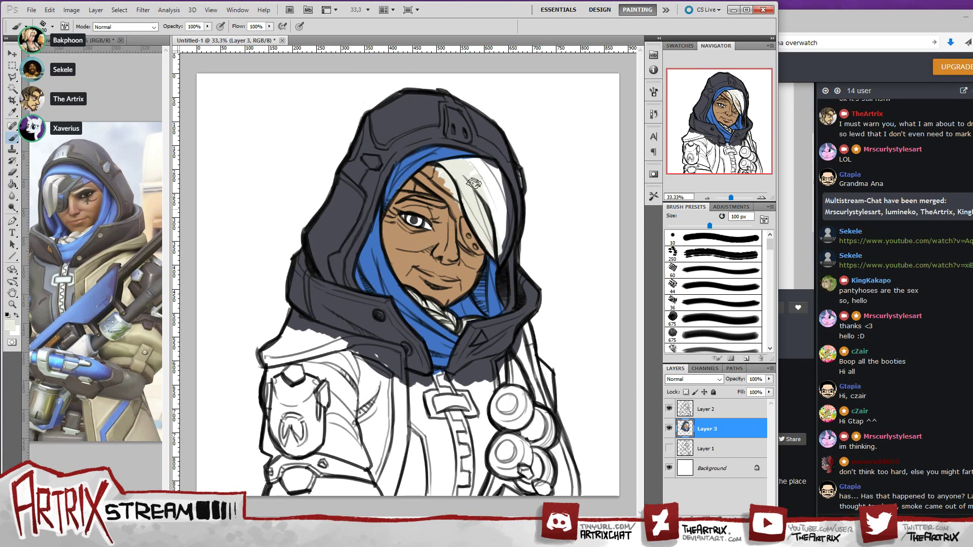
mouse_move(497, 173)
left_mouse_down()
mouse_move(509, 210)
mouse_move(481, 171)
mouse_move(475, 177)
mouse_move(503, 243)
mouse_move(502, 190)
mouse_move(499, 266)
mouse_move(501, 191)
mouse_move(497, 248)
mouse_move(509, 219)
mouse_move(500, 221)
mouse_move(510, 242)
mouse_move(494, 167)
left_mouse_up()
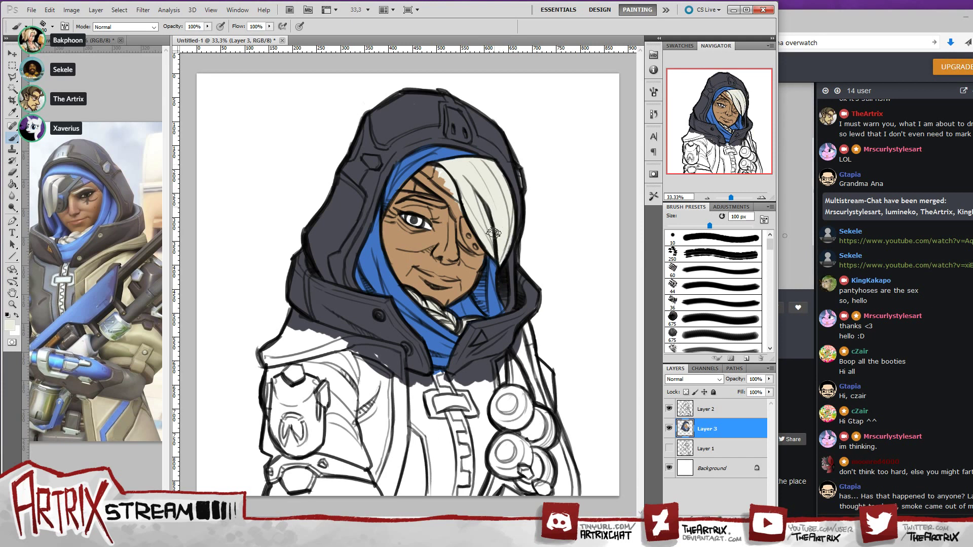
left_click(454, 196, "alt")
mouse_move(454, 196)
left_mouse_down()
mouse_move(455, 205)
mouse_move(434, 172)
left_mouse_up()
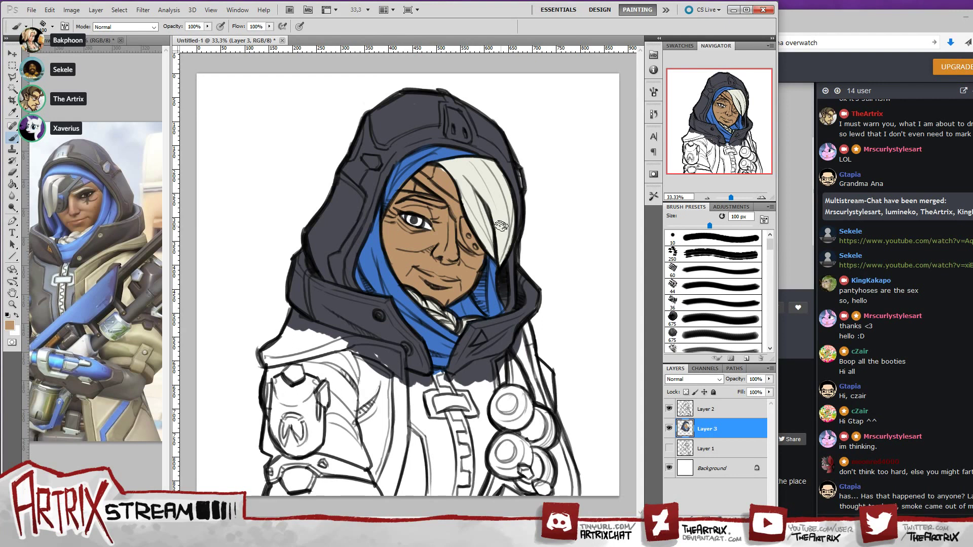
- Sample the hood's dark grey and paint the eye patch and its strap across the forehead
left_click(359, 222, "alt")
mouse_move(411, 185)
left_mouse_down()
mouse_move(427, 171)
mouse_move(444, 180)
mouse_move(440, 172)
mouse_move(446, 180)
mouse_move(411, 187)
mouse_move(456, 195)
mouse_move(433, 185)
mouse_move(455, 201)
left_mouse_up()
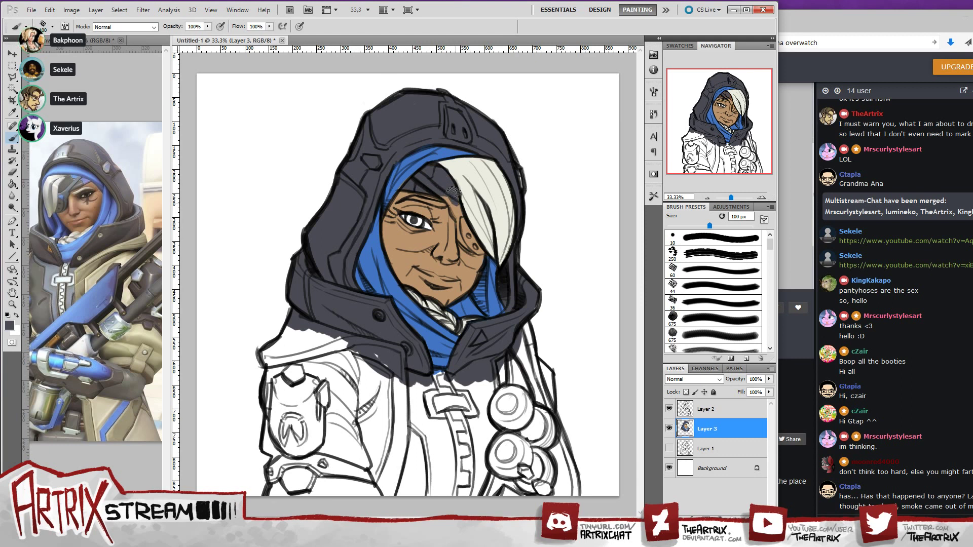
left_click(412, 170, "alt")
left_click(444, 181, "alt")
mouse_move(446, 199)
left_mouse_down()
mouse_move(464, 244)
mouse_move(477, 251)
mouse_move(461, 221)
mouse_move(483, 253)
mouse_move(466, 220)
mouse_move(478, 217)
mouse_move(466, 246)
mouse_move(482, 253)
mouse_move(462, 223)
left_mouse_up()
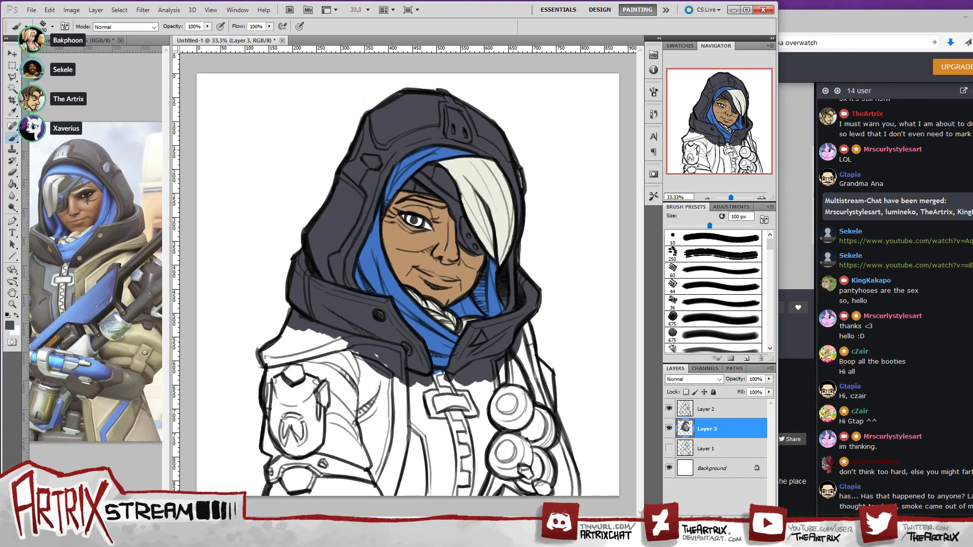
- Open the foreground colour for editing
left_click(12, 326)
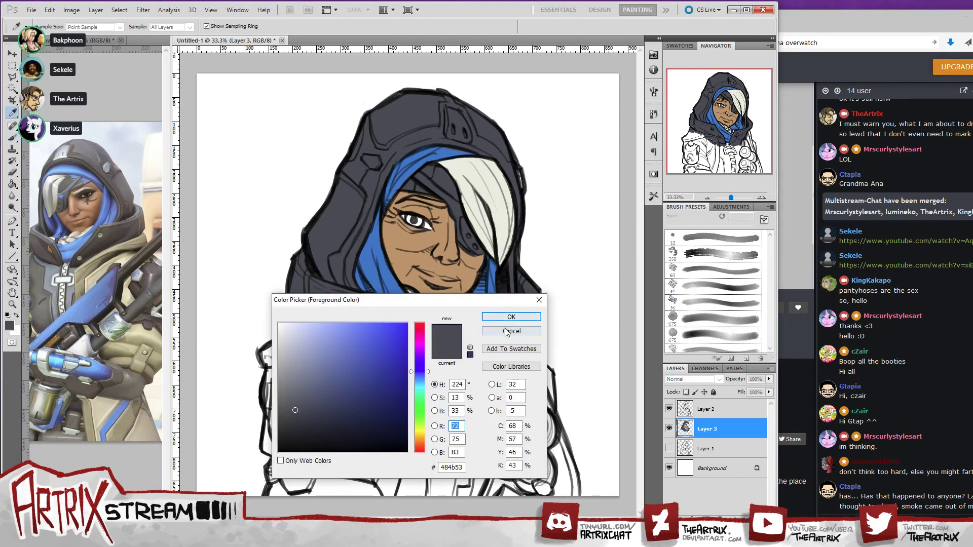
- Paint the eyebrow above the visible eye off-white with the Brush, sampling the colour from the white hair and touching up its edge
left_click(511, 317)
key("b")
left_click(462, 176, "alt")
left_click_drag(406, 199, 442, 204)
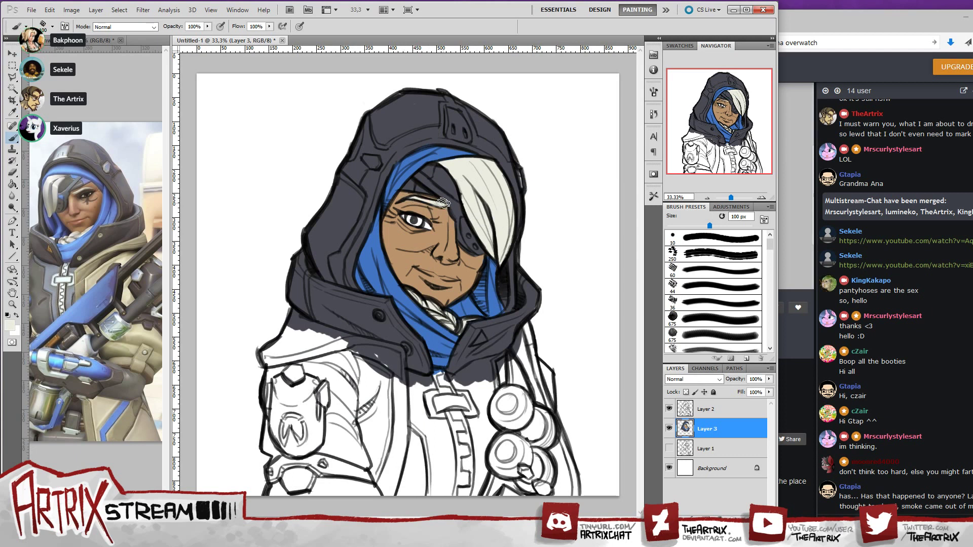
left_click(422, 200, "alt")
mouse_move(416, 203)
left_mouse_down()
mouse_move(408, 205)
mouse_move(419, 204)
left_mouse_up()
- Sample the skin tone, shift it to golden yellow #daa642, and paint the iris of the visible eye
left_click(440, 212, "alt")
left_click(9, 326)
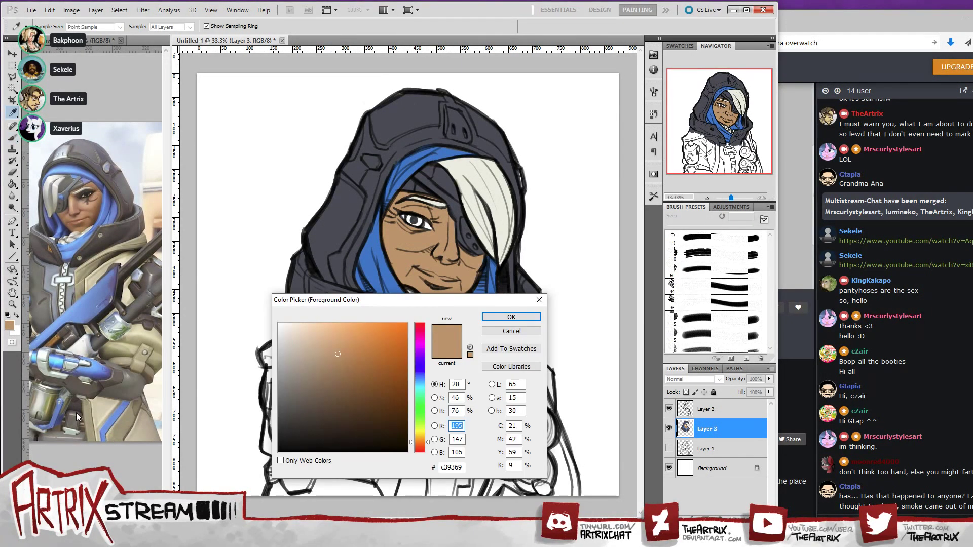
left_click(422, 437)
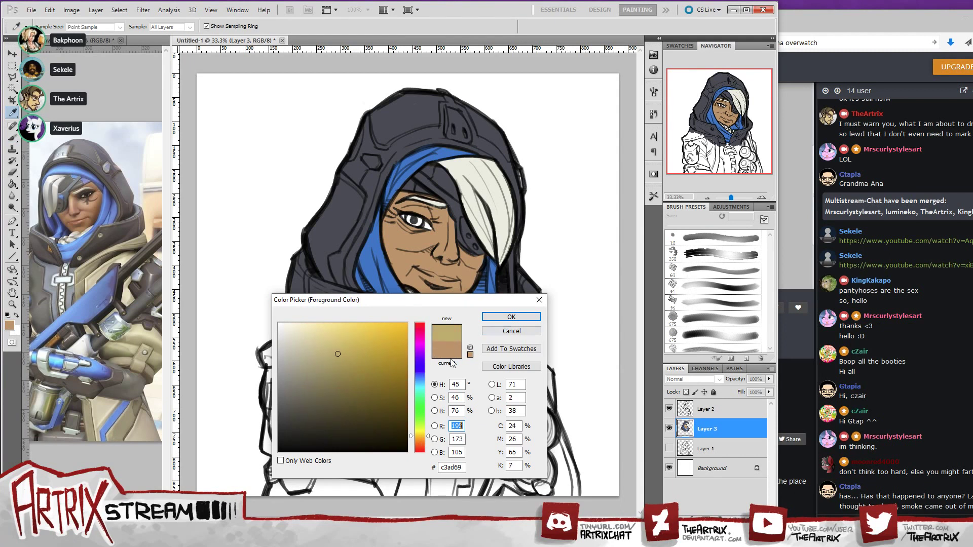
left_click(418, 440)
mouse_move(353, 354)
left_mouse_down()
mouse_move(369, 355)
mouse_move(368, 345)
left_mouse_up()
left_click(419, 439)
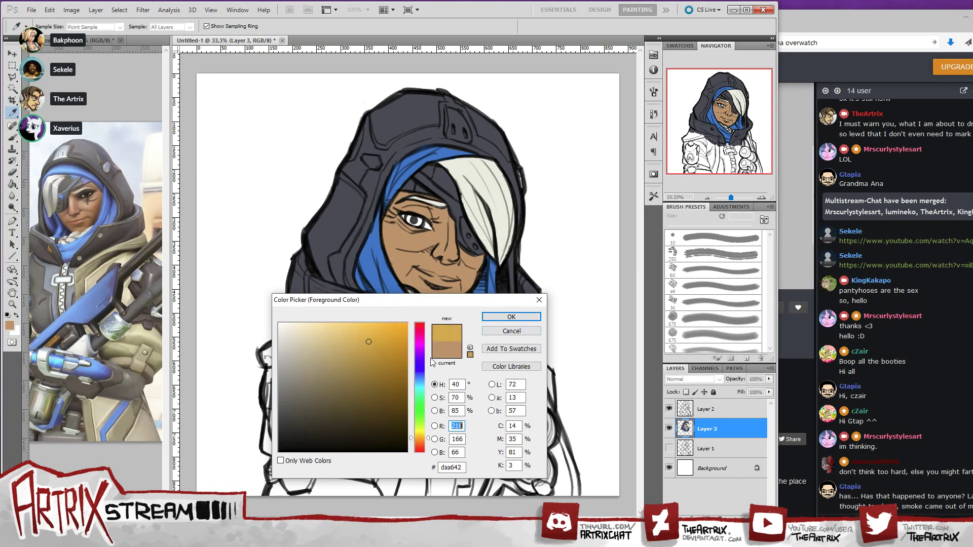
left_click(512, 317)
key("b")
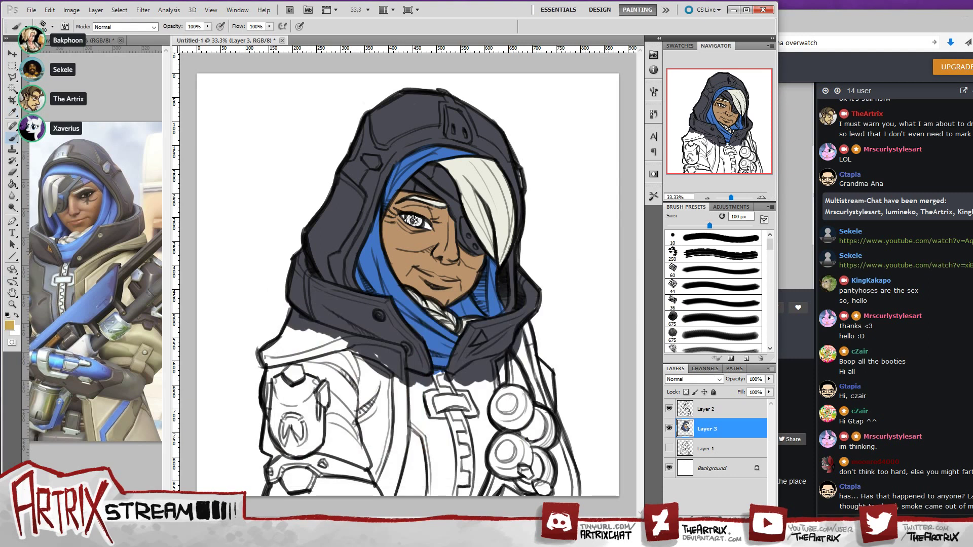
left_click_drag(413, 219, 419, 223)
left_click(406, 191, "alt")
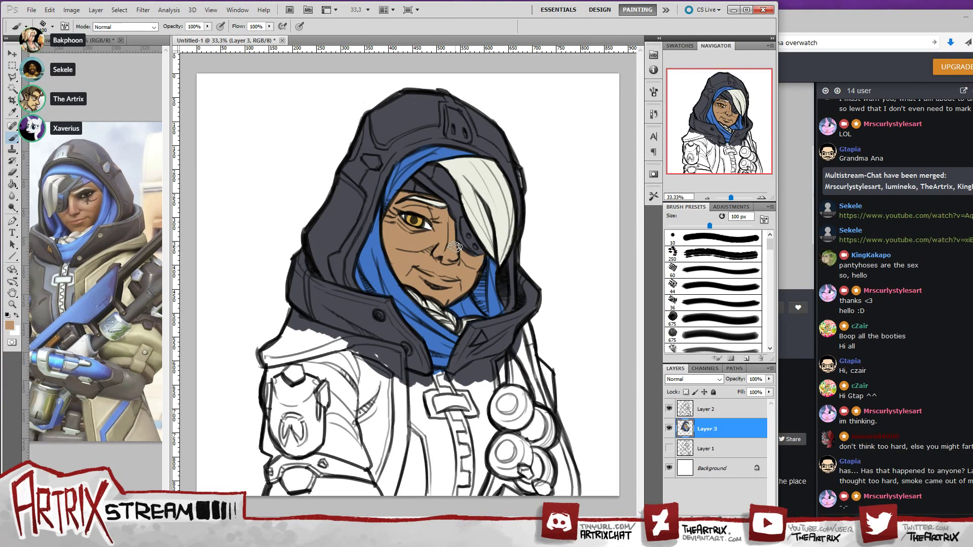
- Sample the hood's dark grey, lighten it to blue-grey #8f96a9, and fill the shirt around the zipper below the hood collar
left_click(354, 305, "alt")
left_click(9, 324)
left_click_drag(304, 387, 302, 366)
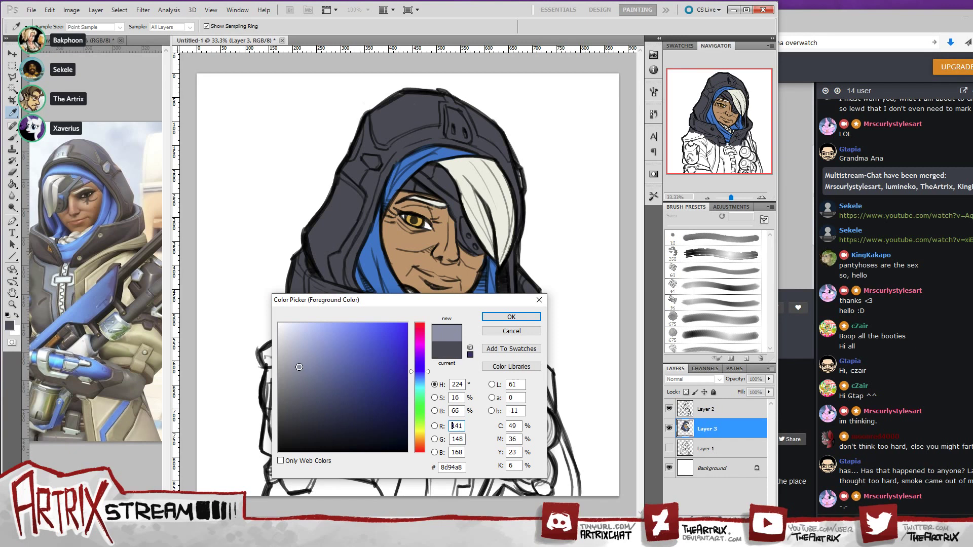
left_click(511, 316)
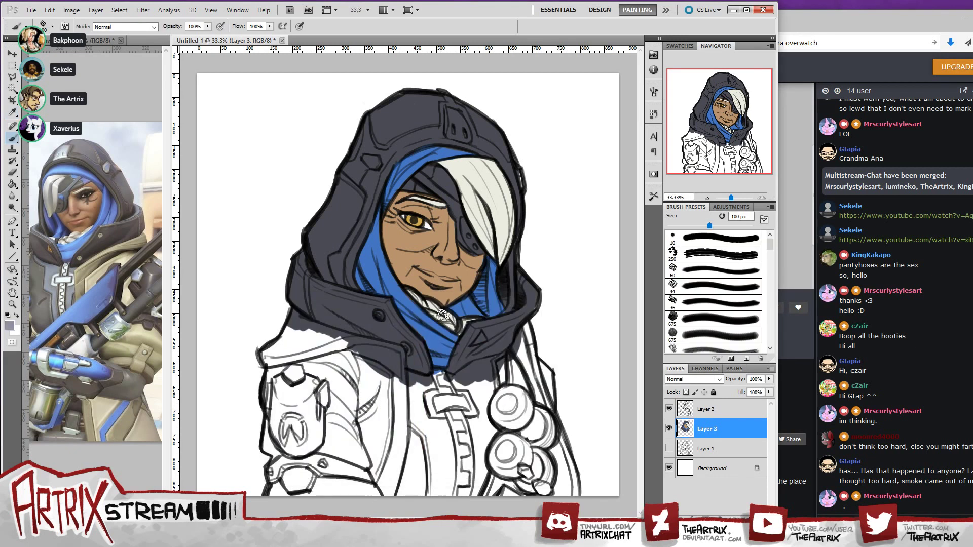
mouse_move(419, 381)
left_mouse_down()
mouse_move(399, 418)
mouse_move(415, 419)
mouse_move(417, 431)
mouse_move(457, 429)
mouse_move(446, 426)
mouse_move(418, 460)
mouse_move(416, 469)
mouse_move(453, 464)
mouse_move(444, 484)
mouse_move(460, 480)
mouse_move(430, 508)
mouse_move(441, 509)
mouse_move(484, 458)
left_mouse_up()
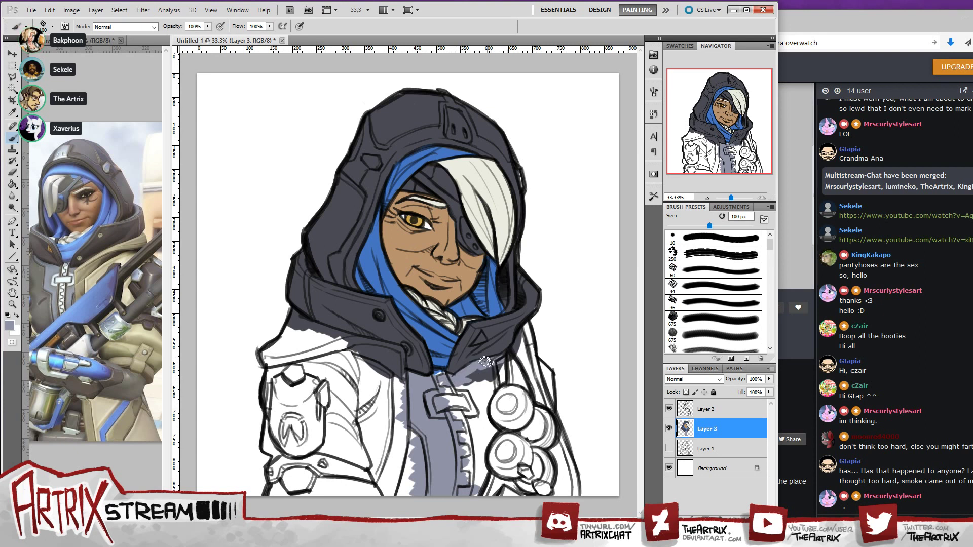
mouse_move(469, 372)
left_mouse_down()
mouse_move(450, 385)
mouse_move(507, 382)
mouse_move(451, 409)
mouse_move(485, 405)
mouse_move(497, 414)
mouse_move(461, 438)
mouse_move(490, 434)
mouse_move(469, 451)
mouse_move(495, 443)
mouse_move(464, 470)
mouse_move(481, 479)
mouse_move(463, 507)
left_mouse_up()
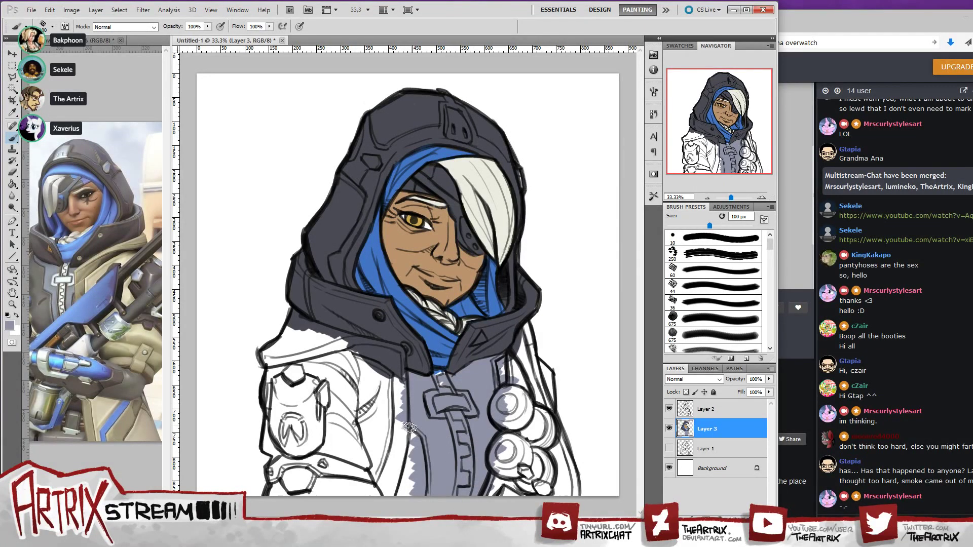
mouse_move(410, 428)
left_mouse_down()
mouse_move(420, 497)
mouse_move(412, 503)
mouse_move(406, 491)
mouse_move(393, 499)
mouse_move(404, 438)
mouse_move(387, 479)
mouse_move(421, 424)
mouse_move(396, 475)
mouse_move(415, 404)
mouse_move(381, 489)
mouse_move(403, 481)
left_mouse_up()
mouse_move(495, 430)
left_mouse_down()
mouse_move(511, 407)
mouse_move(501, 400)
left_mouse_up()
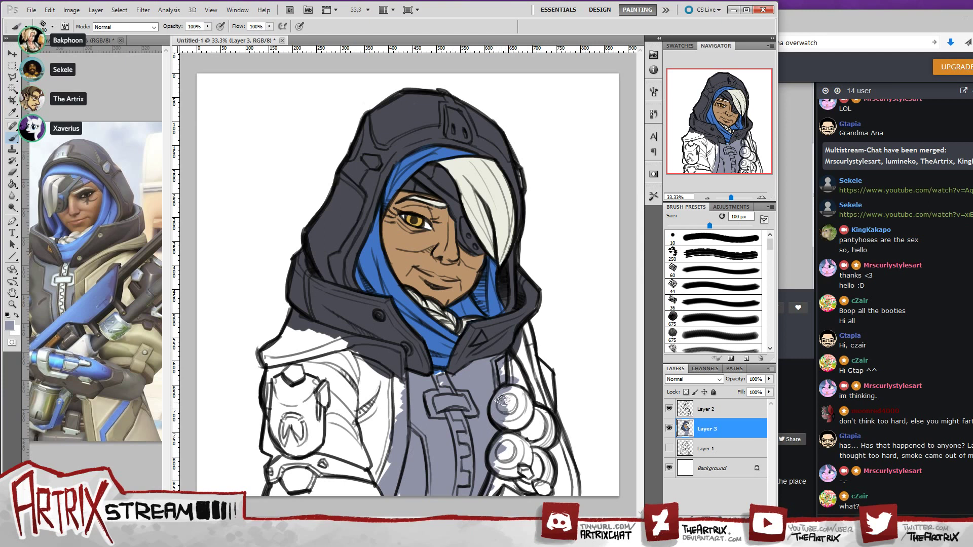
mouse_move(499, 461)
left_mouse_down()
mouse_move(490, 487)
mouse_move(469, 492)
left_mouse_up()
- Lighten the shirt colour to a very pale blue-grey and paint the zipper and its clasp
left_click(9, 325)
left_click(516, 333)
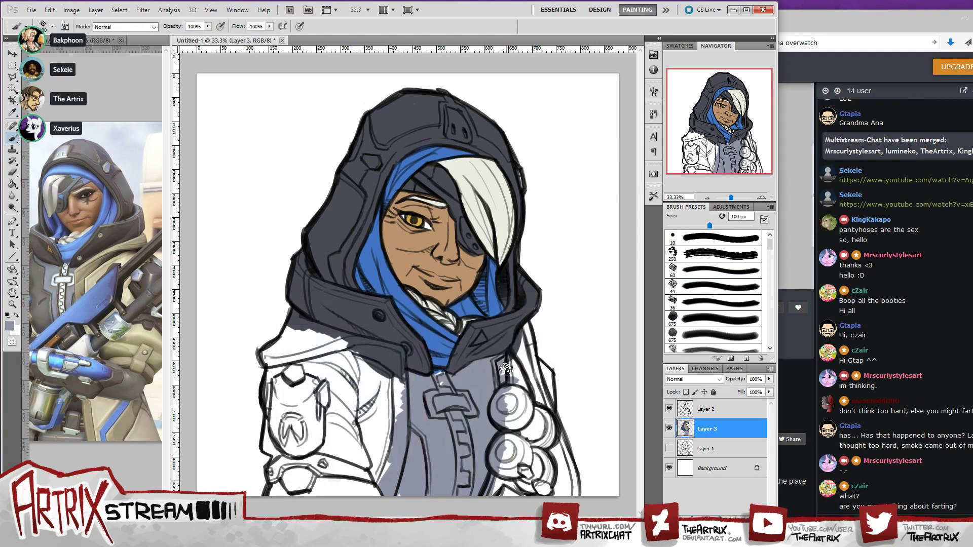
left_click(14, 326)
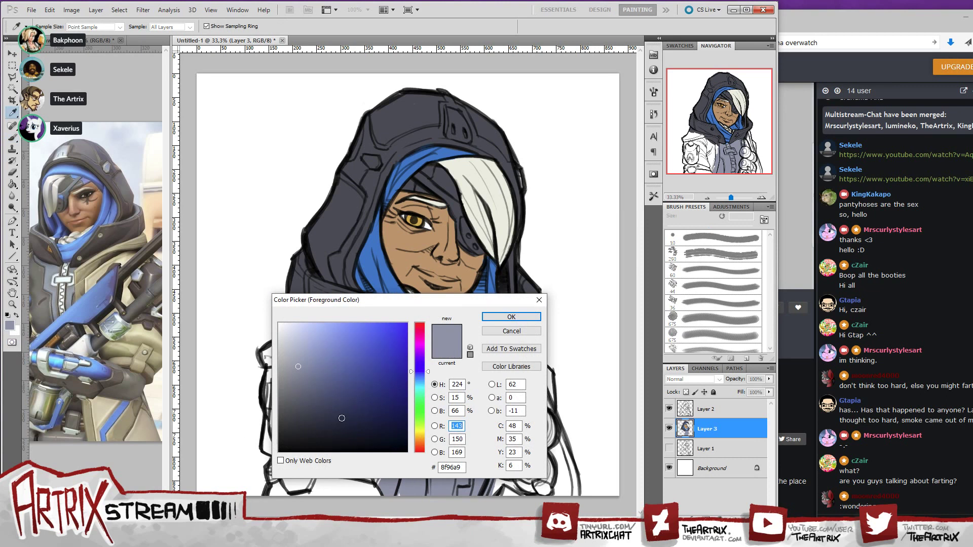
left_click_drag(298, 361, 284, 331)
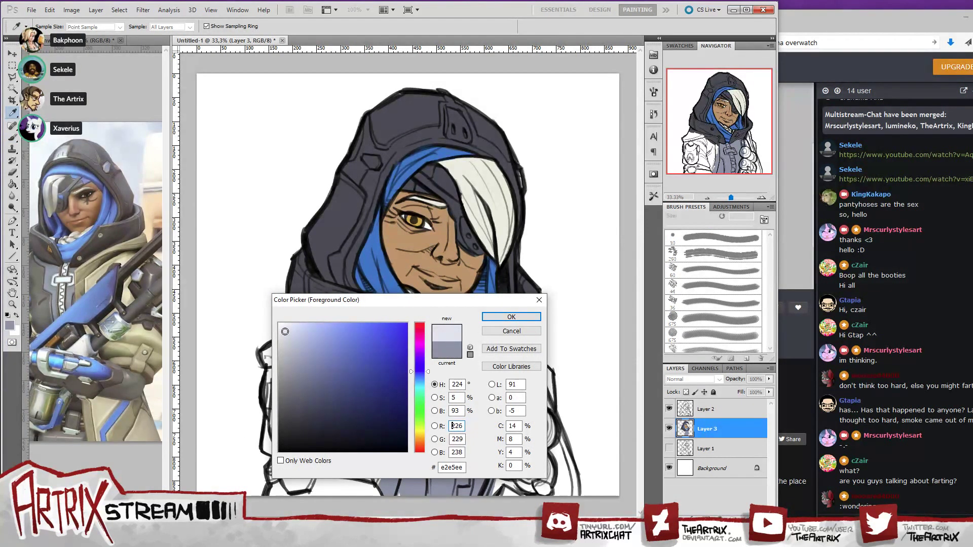
left_click(420, 377)
left_click(512, 317)
key("b")
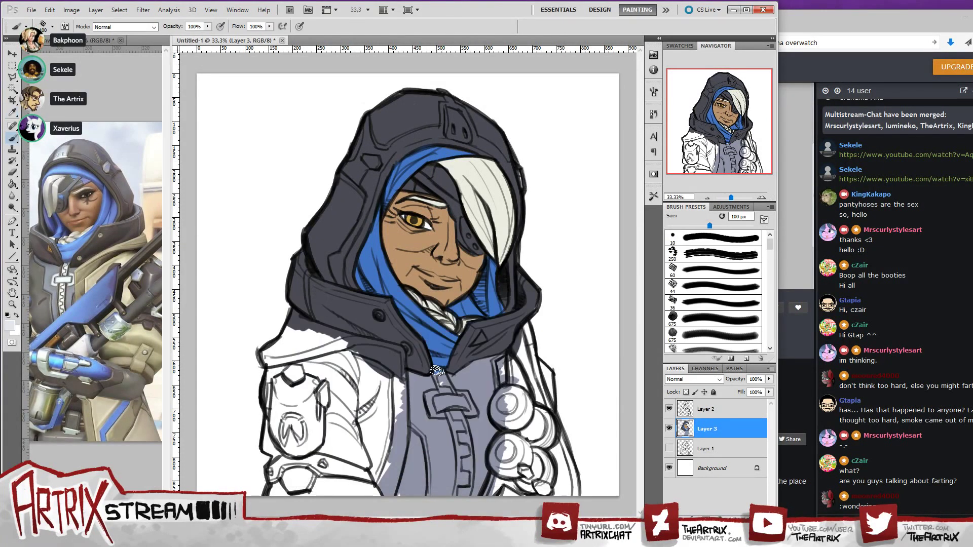
mouse_move(436, 372)
left_mouse_down()
mouse_move(456, 414)
mouse_move(430, 401)
mouse_move(433, 410)
mouse_move(434, 396)
mouse_move(465, 391)
mouse_move(445, 392)
mouse_move(468, 404)
mouse_move(466, 394)
mouse_move(471, 409)
mouse_move(427, 406)
mouse_move(452, 412)
mouse_move(437, 412)
mouse_move(462, 401)
mouse_move(472, 412)
mouse_move(451, 419)
mouse_move(458, 430)
mouse_move(459, 414)
mouse_move(463, 446)
mouse_move(461, 409)
mouse_move(456, 465)
left_mouse_up()
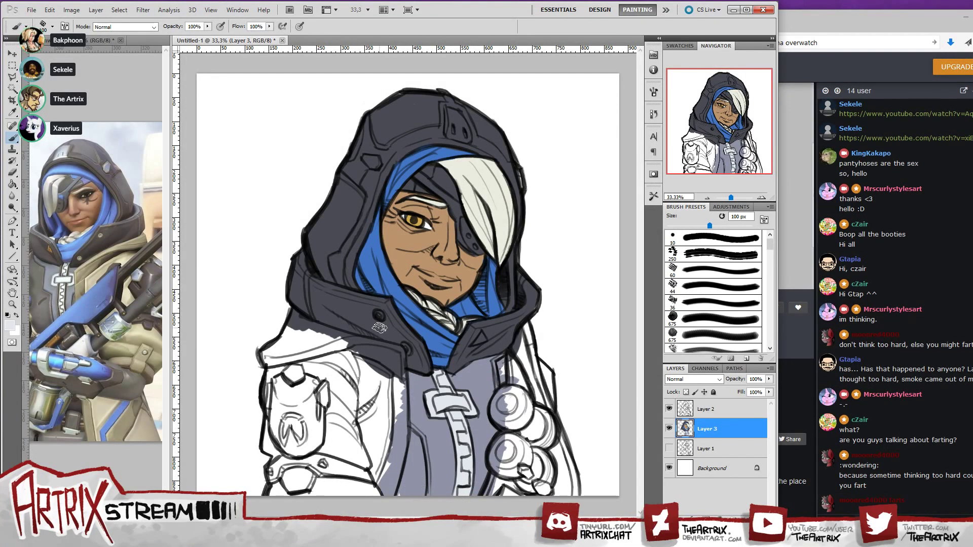
- Change the sampled hood grey to dark warm grey #44423f and paint the shirt's side panel and the strap above the round canisters
left_click(380, 328, "alt")
left_click(10, 326)
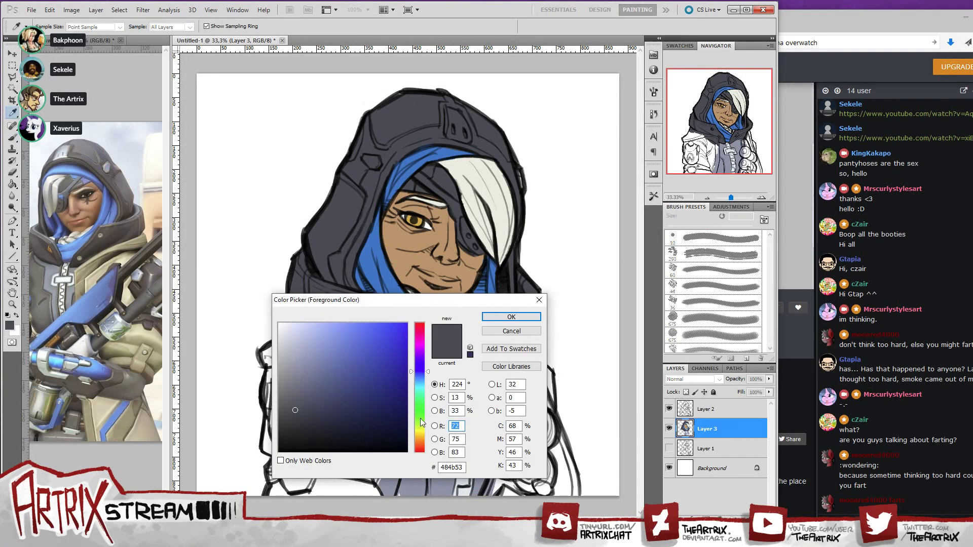
left_click(418, 437)
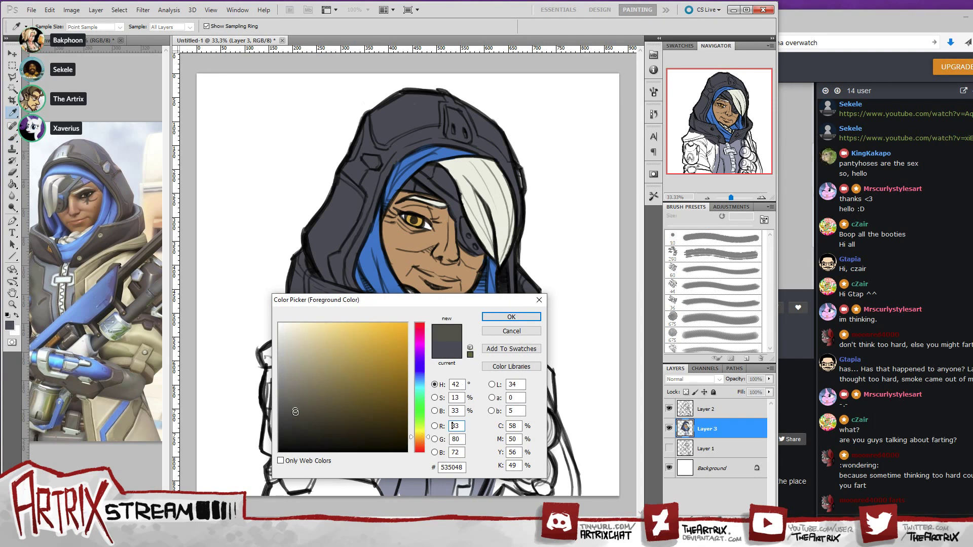
left_click_drag(296, 412, 288, 420)
left_click(513, 317)
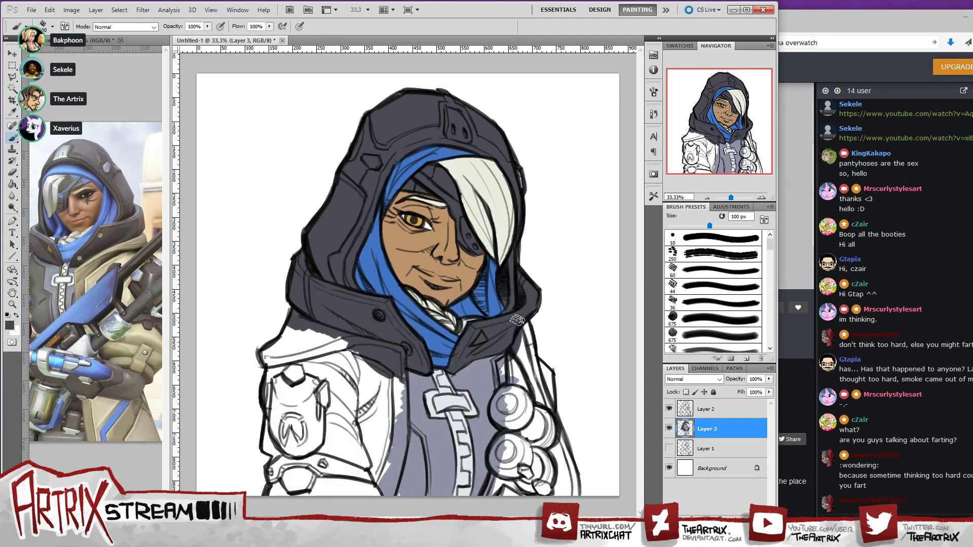
mouse_move(403, 423)
left_mouse_down()
mouse_move(418, 441)
mouse_move(409, 433)
mouse_move(419, 433)
mouse_move(422, 490)
mouse_move(410, 439)
mouse_move(398, 500)
mouse_move(416, 498)
mouse_move(407, 456)
mouse_move(397, 509)
left_mouse_up()
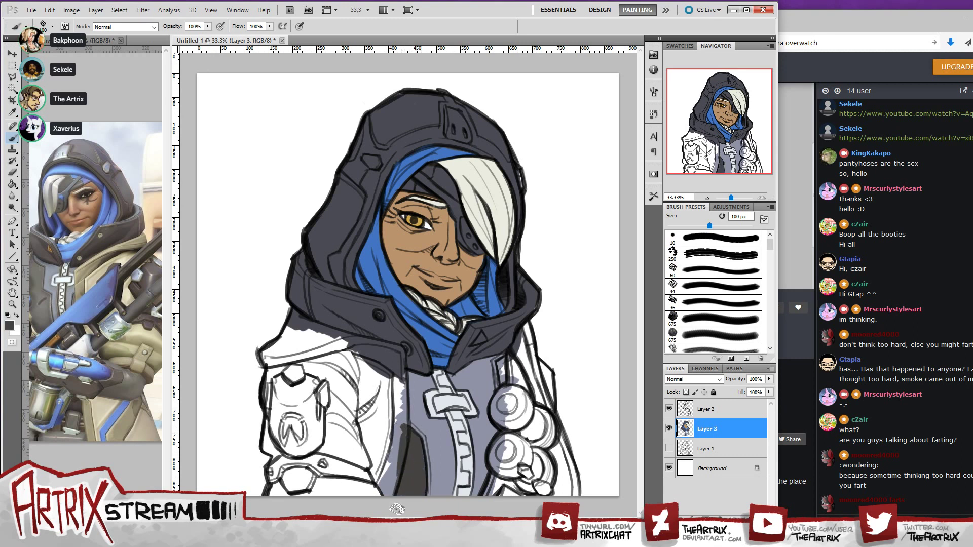
left_click_drag(503, 361, 499, 375)
mouse_move(500, 374)
left_mouse_down()
mouse_move(502, 385)
mouse_move(501, 364)
mouse_move(503, 389)
mouse_move(505, 358)
mouse_move(503, 405)
mouse_move(504, 387)
left_mouse_up()
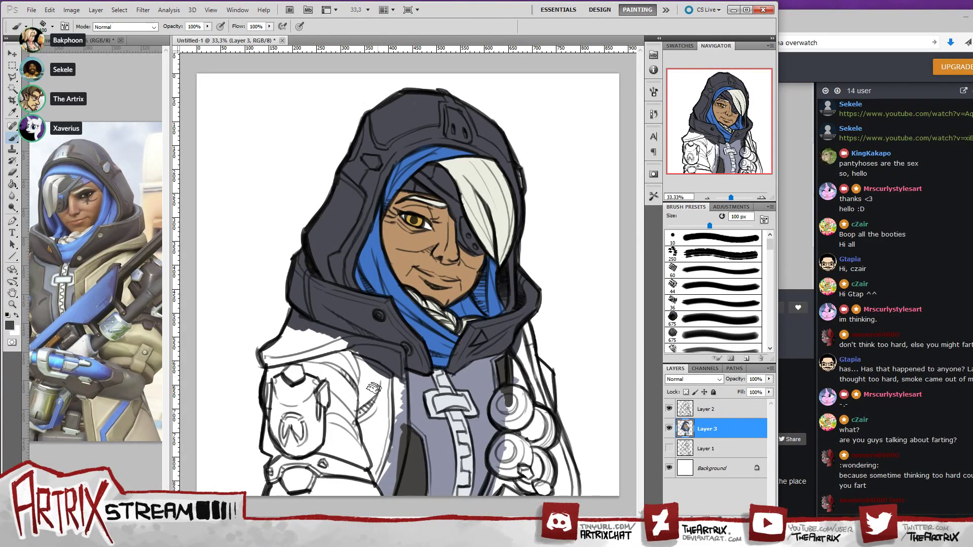
- Fill the shoulder armour pad and the armband below it with the dark warm grey
mouse_move(273, 420)
left_mouse_down()
mouse_move(281, 381)
mouse_move(268, 407)
mouse_move(270, 385)
mouse_move(274, 395)
mouse_move(276, 380)
mouse_move(295, 373)
mouse_move(275, 397)
mouse_move(313, 380)
mouse_move(276, 383)
mouse_move(285, 373)
mouse_move(286, 387)
mouse_move(303, 366)
mouse_move(314, 369)
mouse_move(310, 405)
mouse_move(323, 421)
mouse_move(315, 453)
mouse_move(306, 437)
mouse_move(296, 455)
mouse_move(290, 398)
mouse_move(274, 421)
mouse_move(274, 398)
mouse_move(284, 416)
left_mouse_up()
key("ctrl+z")
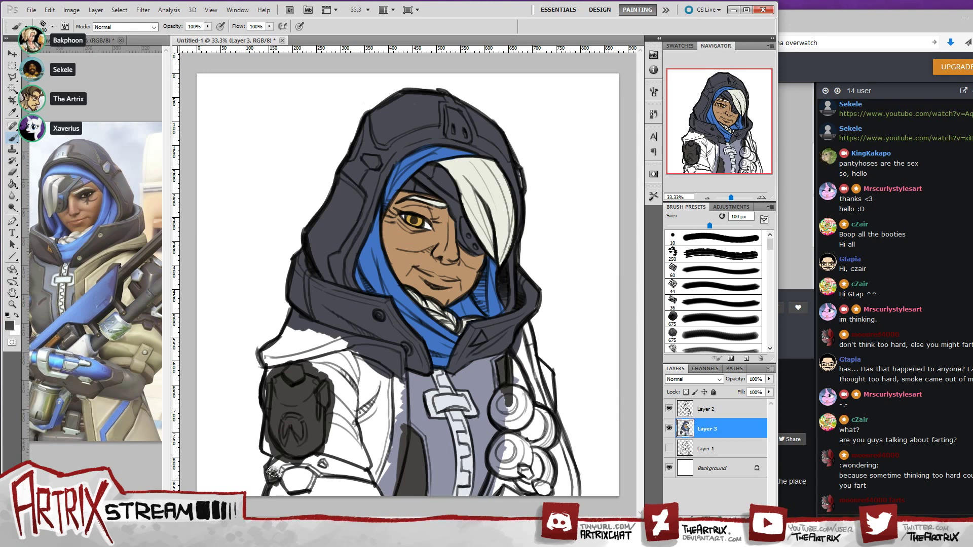
mouse_move(273, 473)
left_mouse_down()
mouse_move(290, 444)
mouse_move(282, 482)
mouse_move(288, 462)
mouse_move(301, 502)
mouse_move(335, 454)
mouse_move(355, 477)
left_mouse_up()
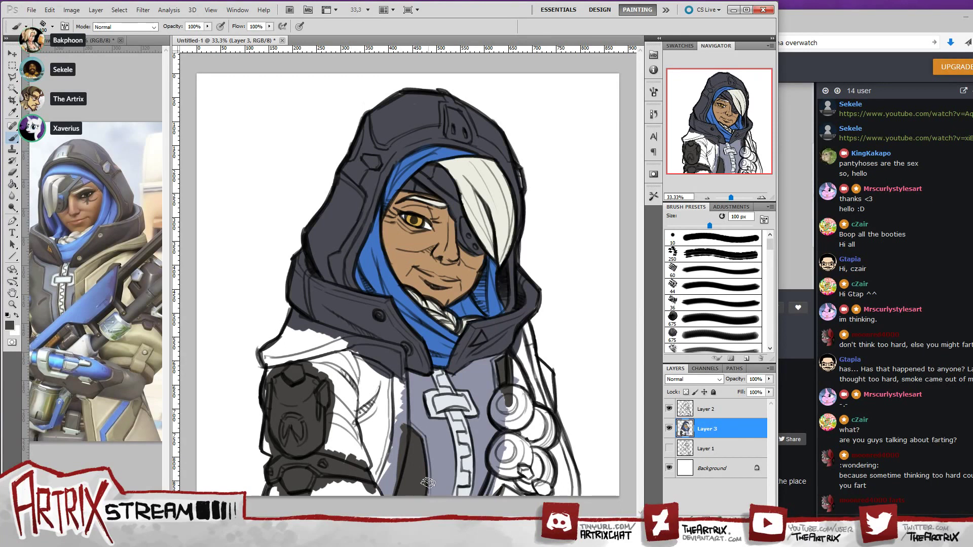
- Set the foreground colour to pale beige #ebd4a9 and paint the coat's shoulder flap, lapel and upper sleeve beside the armour pad
left_click(9, 328)
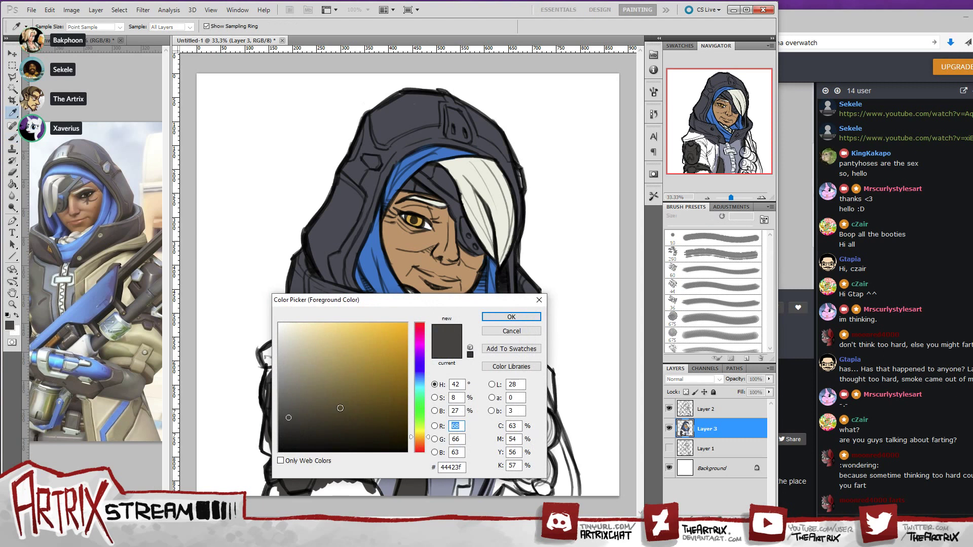
left_click_drag(288, 418, 291, 355)
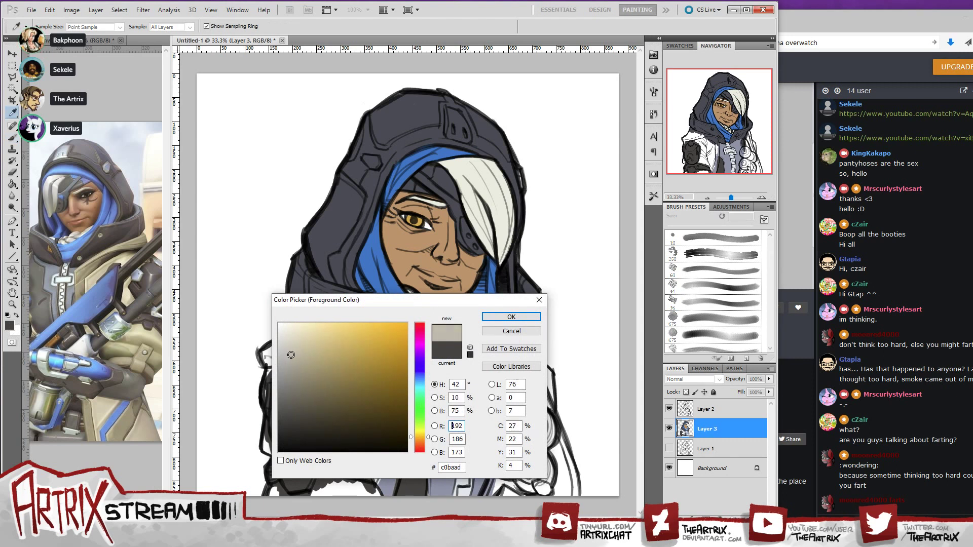
left_click_drag(306, 353, 321, 343)
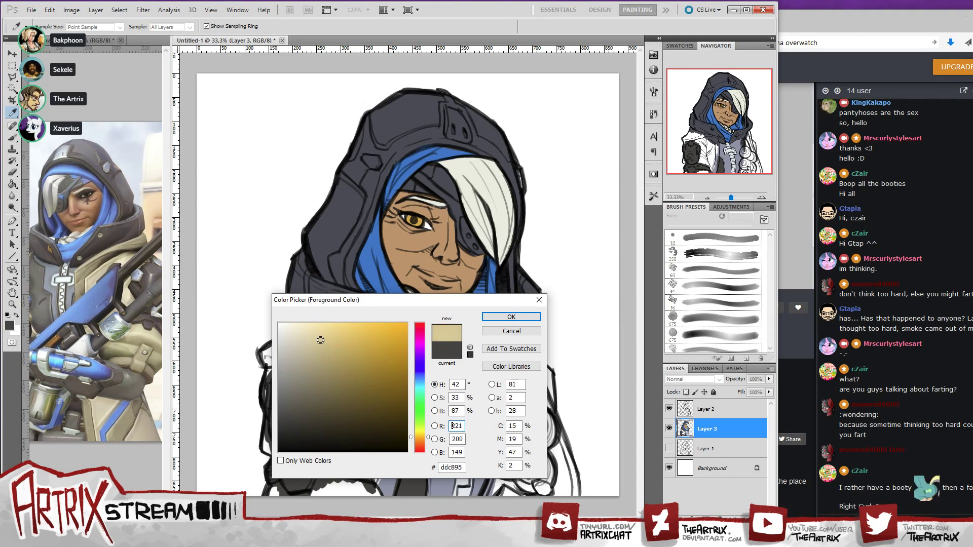
left_click(512, 317)
key("b")
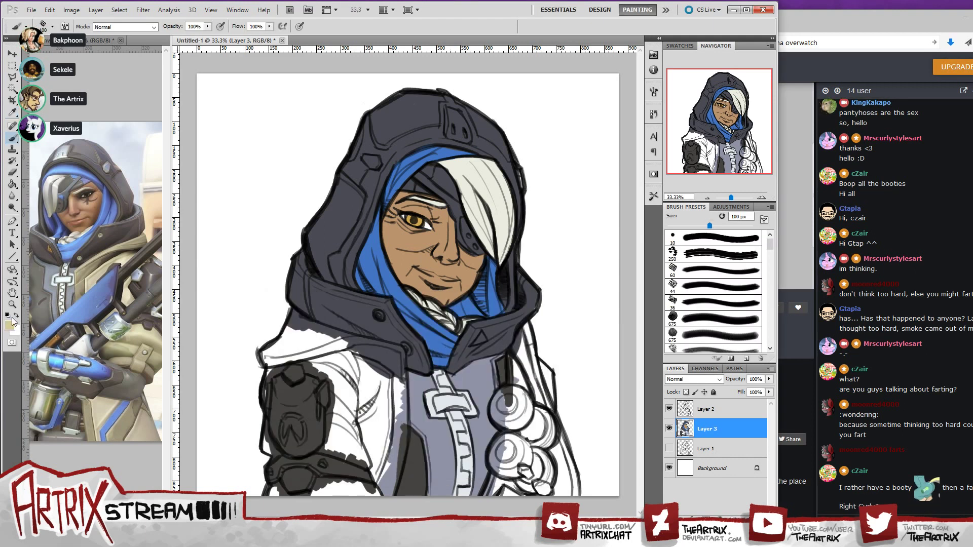
left_click(10, 325)
left_click(315, 333)
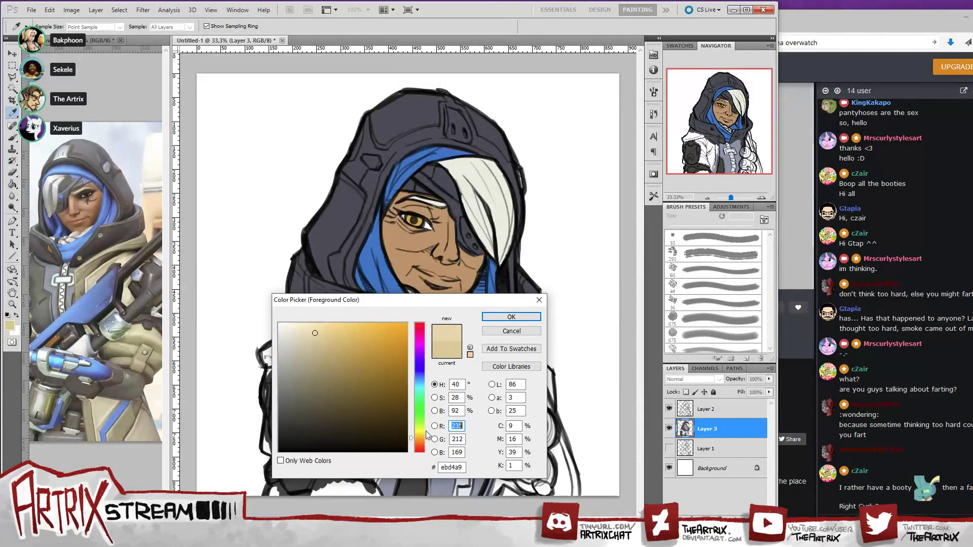
left_click(512, 317)
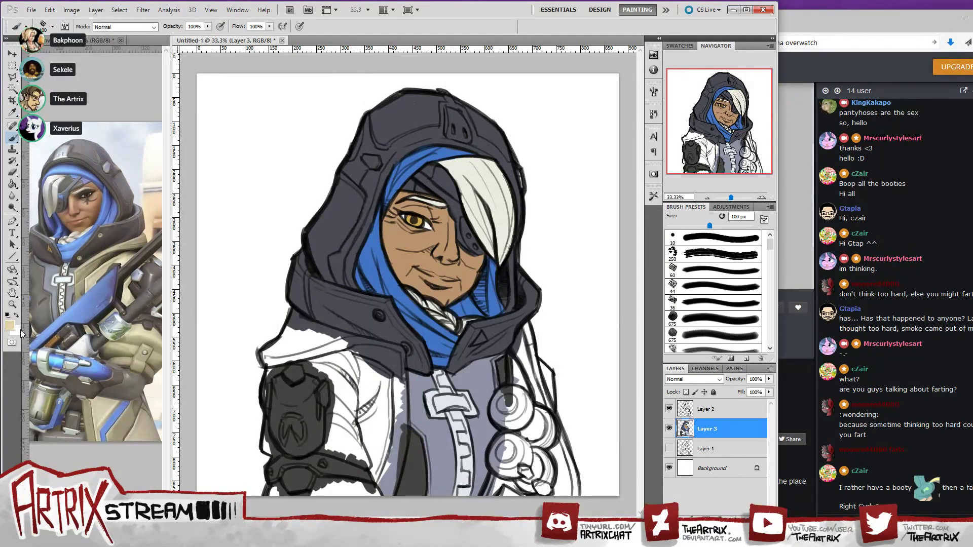
mouse_move(278, 340)
left_mouse_down()
mouse_move(267, 361)
mouse_move(292, 337)
mouse_move(282, 346)
mouse_move(293, 312)
mouse_move(327, 334)
mouse_move(295, 311)
mouse_move(336, 334)
mouse_move(303, 320)
left_mouse_up()
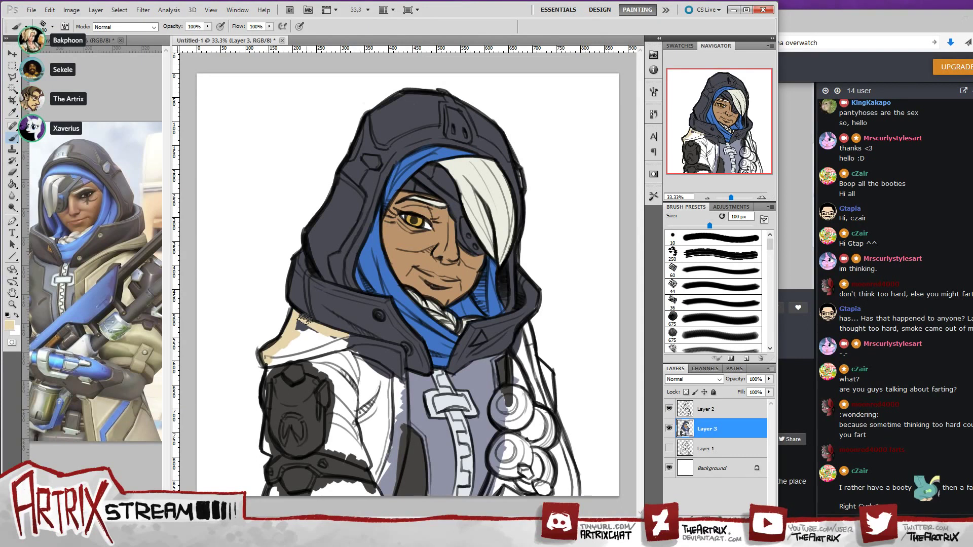
mouse_move(355, 338)
left_mouse_down()
mouse_move(389, 349)
mouse_move(294, 339)
mouse_move(304, 325)
mouse_move(297, 349)
mouse_move(269, 362)
mouse_move(312, 353)
mouse_move(267, 362)
mouse_move(296, 352)
mouse_move(306, 332)
mouse_move(300, 348)
mouse_move(338, 338)
mouse_move(290, 357)
mouse_move(347, 347)
mouse_move(303, 359)
mouse_move(320, 376)
mouse_move(308, 356)
mouse_move(323, 368)
mouse_move(347, 341)
mouse_move(368, 354)
mouse_move(363, 344)
mouse_move(357, 368)
mouse_move(333, 337)
mouse_move(391, 357)
mouse_move(376, 358)
mouse_move(368, 352)
mouse_move(398, 353)
mouse_move(398, 394)
mouse_move(390, 356)
mouse_move(376, 354)
mouse_move(354, 387)
mouse_move(371, 362)
mouse_move(380, 368)
mouse_move(364, 402)
mouse_move(388, 416)
mouse_move(388, 445)
mouse_move(395, 387)
mouse_move(383, 462)
left_mouse_up()
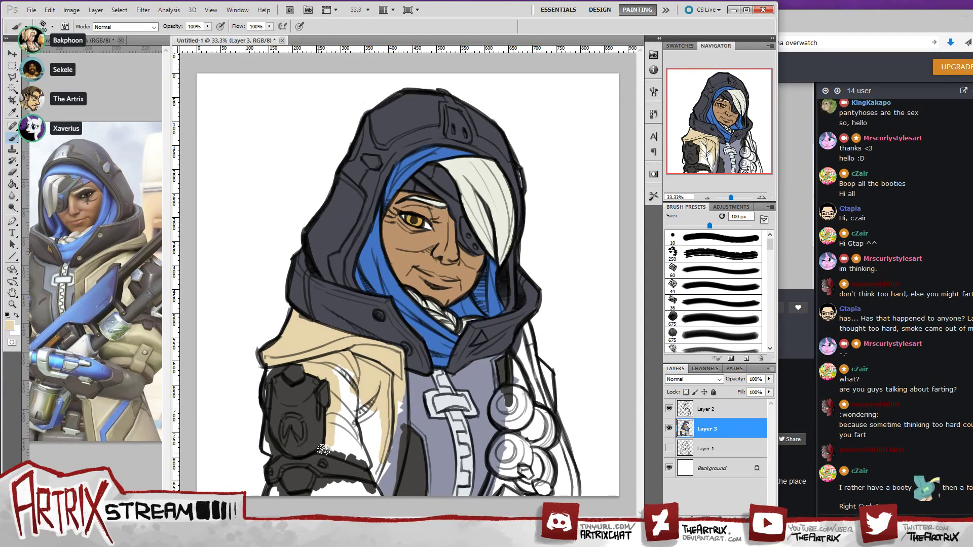
mouse_move(323, 450)
left_mouse_down()
mouse_move(331, 448)
mouse_move(343, 365)
left_mouse_up()
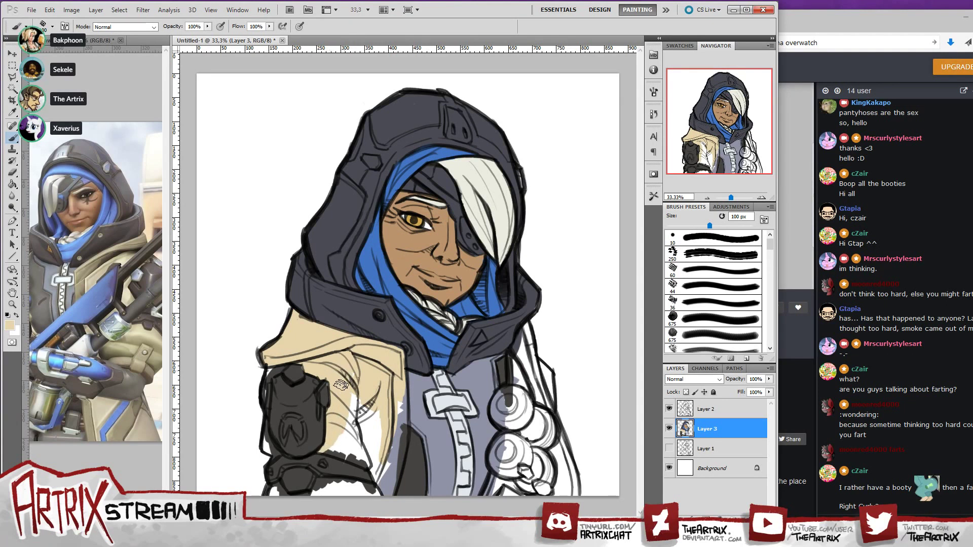
mouse_move(346, 403)
left_mouse_down()
mouse_move(363, 384)
mouse_move(359, 407)
mouse_move(379, 395)
mouse_move(356, 442)
mouse_move(367, 456)
mouse_move(379, 447)
mouse_move(376, 482)
mouse_move(368, 462)
mouse_move(377, 484)
mouse_move(378, 465)
mouse_move(387, 467)
mouse_move(348, 446)
mouse_move(324, 452)
mouse_move(370, 466)
mouse_move(331, 445)
mouse_move(349, 428)
mouse_move(336, 447)
mouse_move(341, 439)
mouse_move(345, 454)
mouse_move(339, 442)
mouse_move(365, 460)
mouse_move(361, 414)
mouse_move(403, 412)
mouse_move(388, 430)
left_mouse_up()
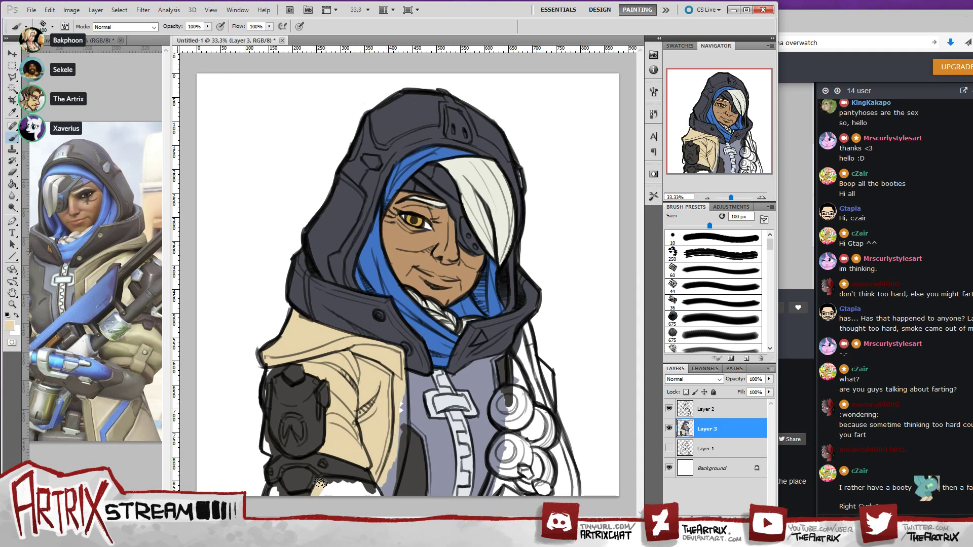
- Paint the sleeve below the armband and its outer edge beside the armour pad in the same beige
mouse_move(321, 483)
left_mouse_down()
mouse_move(347, 487)
mouse_move(324, 482)
mouse_move(316, 496)
mouse_move(326, 492)
mouse_move(300, 499)
mouse_move(331, 489)
mouse_move(323, 482)
mouse_move(367, 486)
mouse_move(326, 498)
mouse_move(378, 496)
mouse_move(369, 502)
mouse_move(380, 475)
mouse_move(375, 490)
mouse_move(340, 463)
left_mouse_up()
mouse_move(287, 485)
left_mouse_down()
mouse_move(278, 489)
mouse_move(283, 498)
left_mouse_up()
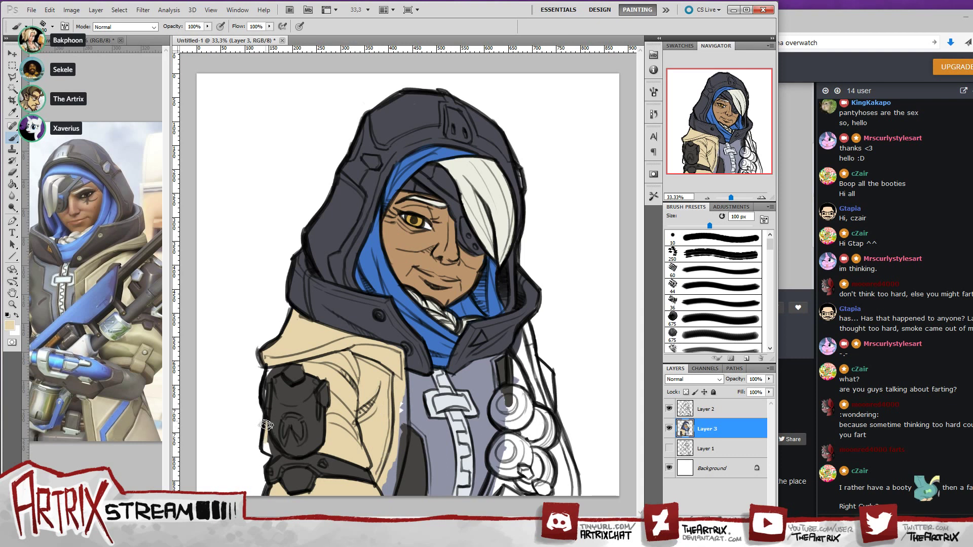
left_click_drag(267, 425, 269, 449)
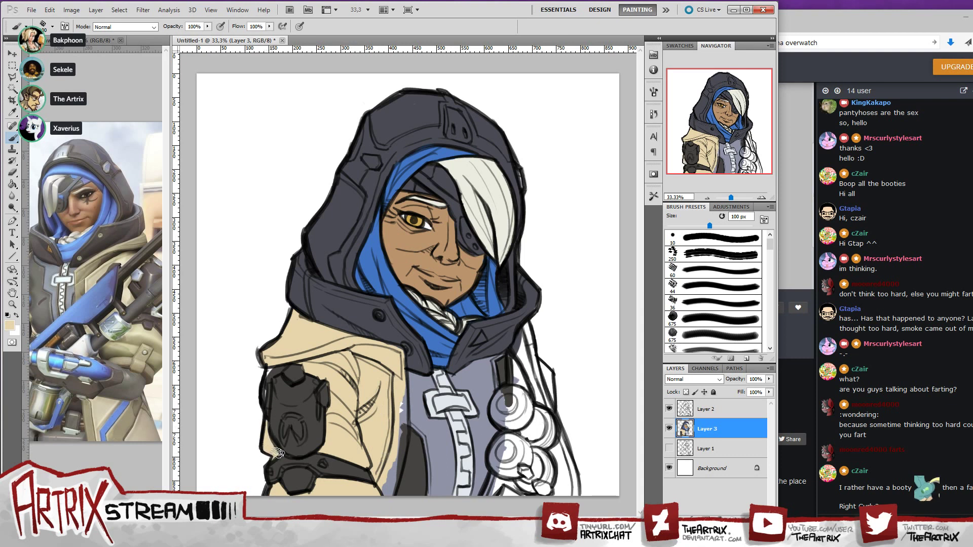
- Touch up the sleeve's outer edge in pale beige, and paint the lapel's turned inner edge beside the grey shirt in darker tan #bba273
mouse_move(269, 382)
left_mouse_down()
mouse_move(263, 398)
mouse_move(266, 367)
left_mouse_up()
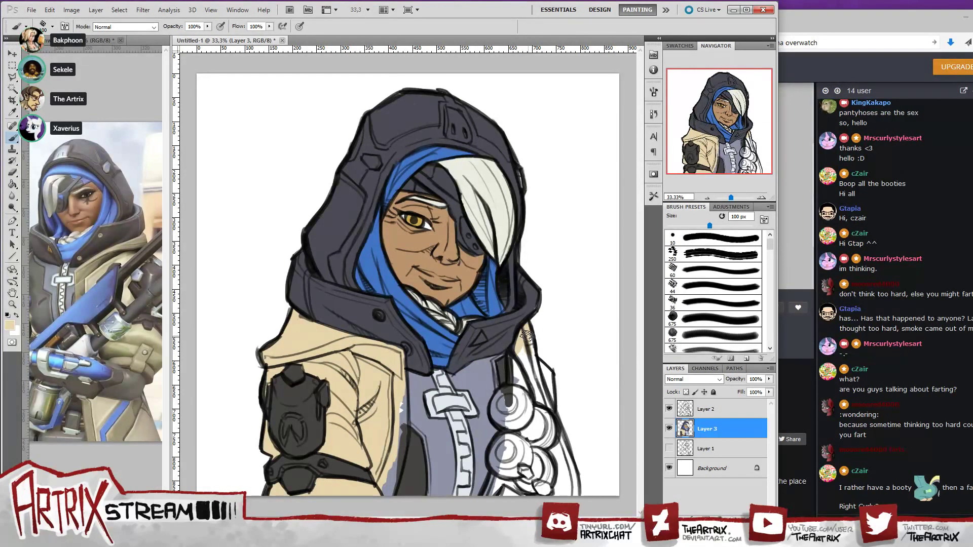
left_click_drag(526, 325, 542, 364)
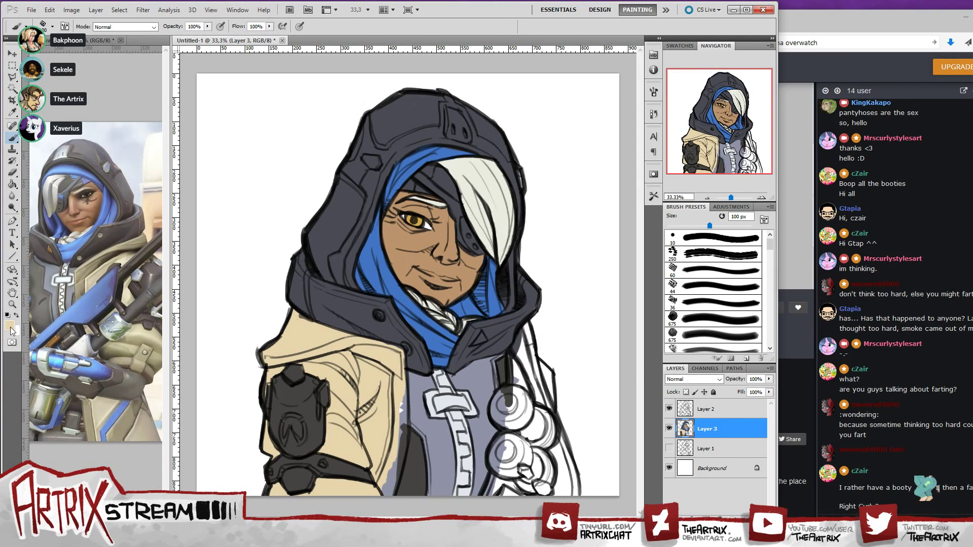
left_click(10, 326)
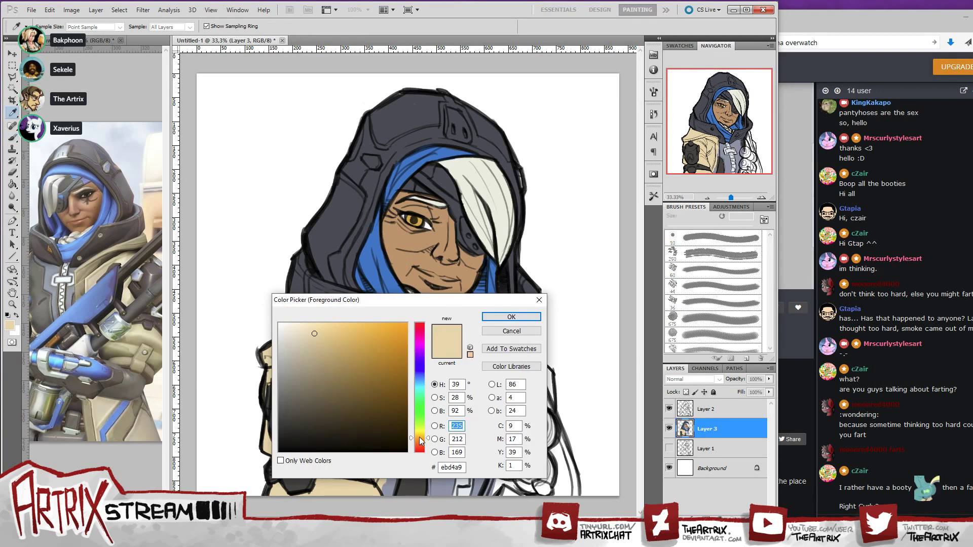
left_click_drag(311, 338, 328, 357)
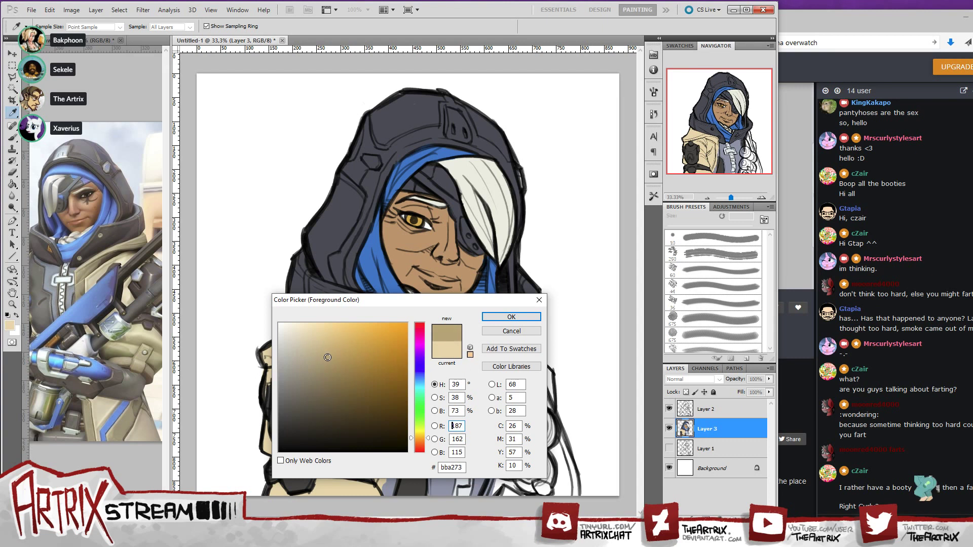
left_click(512, 317)
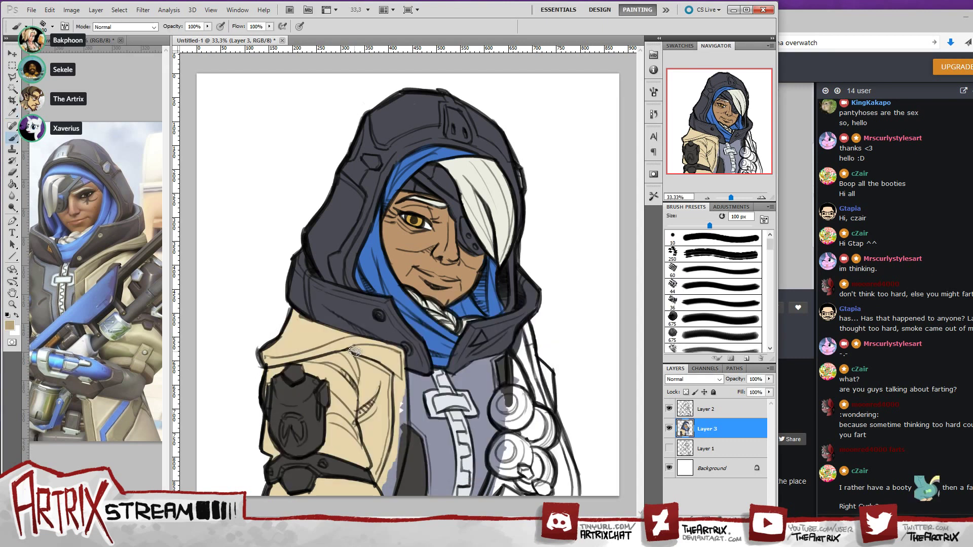
mouse_move(355, 351)
left_mouse_down()
mouse_move(381, 349)
mouse_move(376, 357)
mouse_move(400, 371)
mouse_move(373, 355)
mouse_move(406, 354)
mouse_move(386, 353)
mouse_move(400, 393)
mouse_move(399, 373)
mouse_move(390, 402)
left_mouse_up()
mouse_move(399, 369)
left_mouse_down()
mouse_move(388, 488)
mouse_move(403, 427)
mouse_move(394, 383)
left_mouse_up()
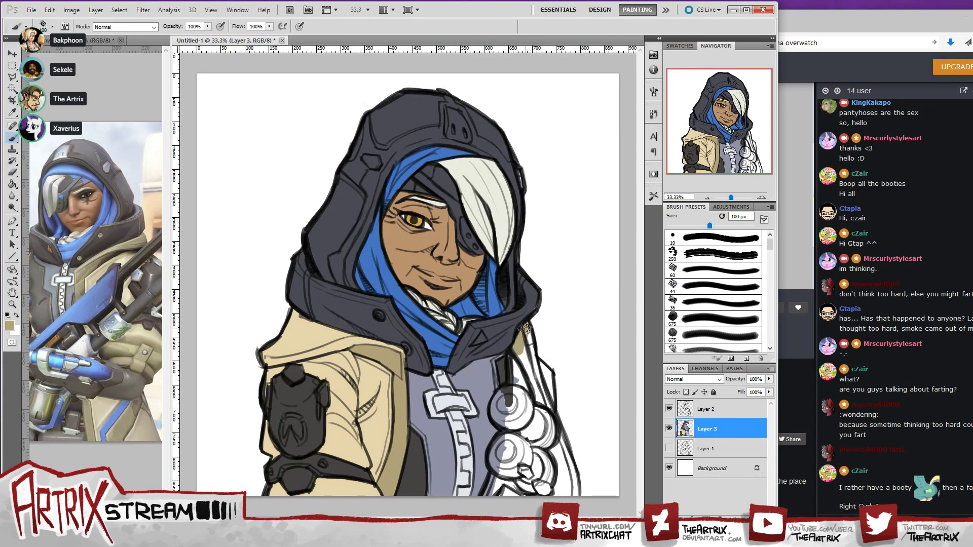
- Paint the coat's far side beside the round canisters with tan along the opening, pale beige on the sleeve and dark grey on the arm's outer edge
mouse_move(525, 330)
left_mouse_down()
mouse_move(532, 375)
mouse_move(519, 351)
mouse_move(538, 397)
mouse_move(529, 348)
mouse_move(544, 409)
mouse_move(529, 345)
mouse_move(541, 419)
left_mouse_up()
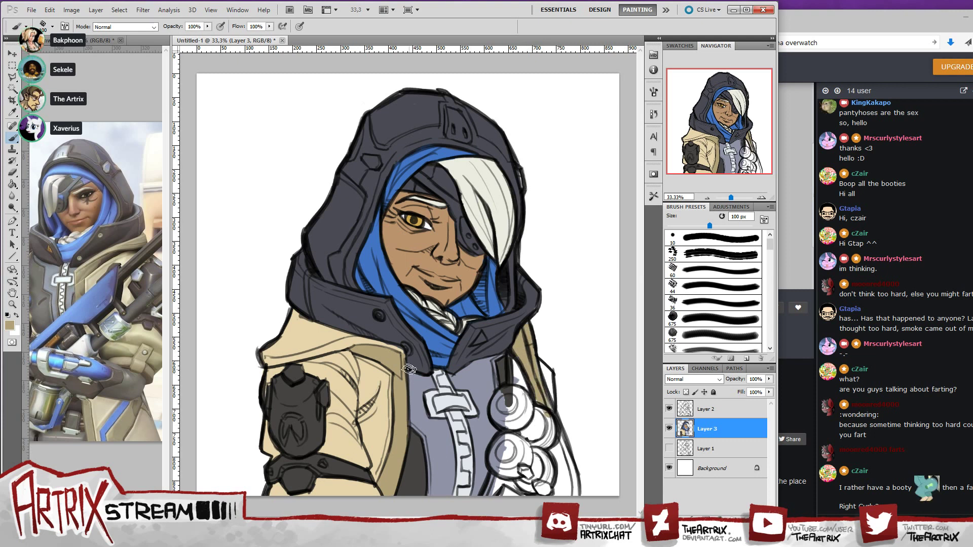
key("ctrl+z")
mouse_move(516, 337)
left_mouse_down()
mouse_move(528, 360)
mouse_move(526, 328)
mouse_move(528, 357)
mouse_move(520, 346)
mouse_move(535, 387)
mouse_move(527, 380)
mouse_move(527, 355)
mouse_move(565, 498)
mouse_move(554, 419)
mouse_move(574, 482)
mouse_move(568, 498)
mouse_move(561, 446)
mouse_move(569, 465)
mouse_move(563, 450)
mouse_move(556, 467)
mouse_move(550, 451)
mouse_move(556, 499)
mouse_move(551, 459)
left_mouse_up()
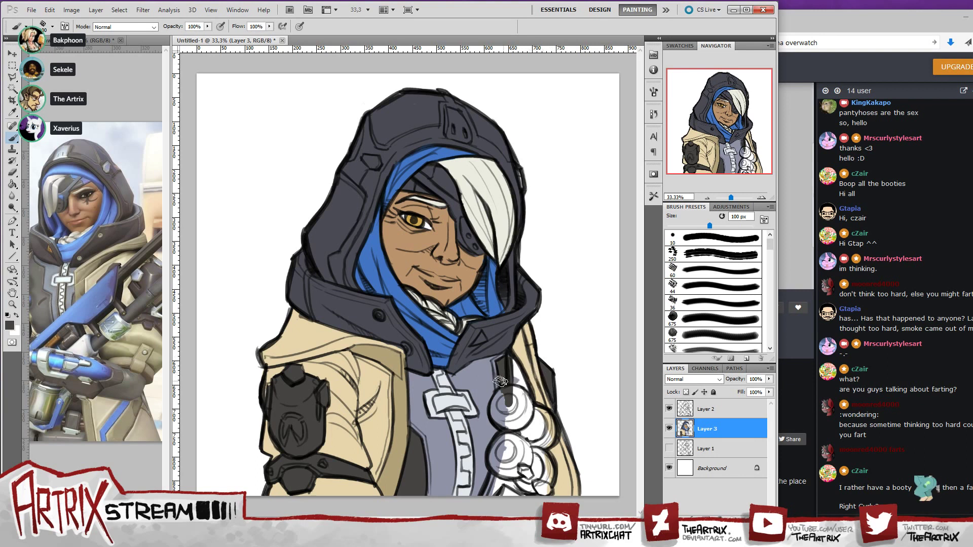
- Examine the canisters, gun and gloves in the lower part of the reference image
left_click(103, 392)
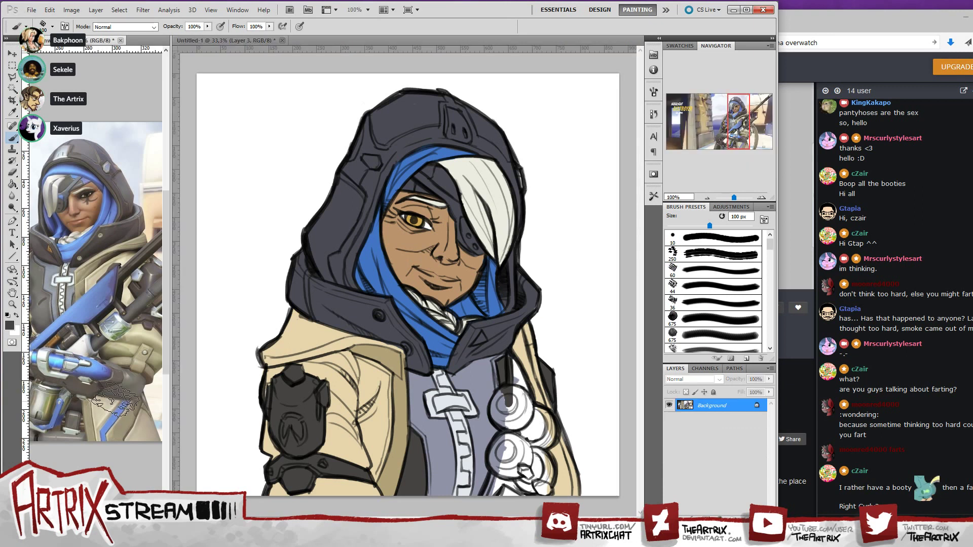
left_click(107, 397, "alt")
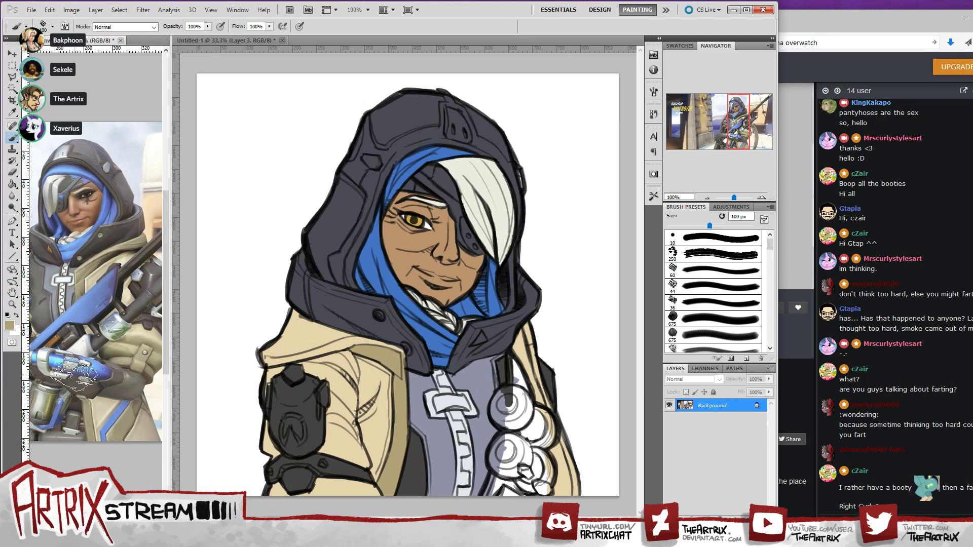
mouse_move(85, 375)
left_mouse_down()
mouse_move(175, 395)
mouse_move(174, 371)
mouse_move(76, 380)
mouse_move(82, 412)
mouse_move(70, 409)
left_mouse_up()
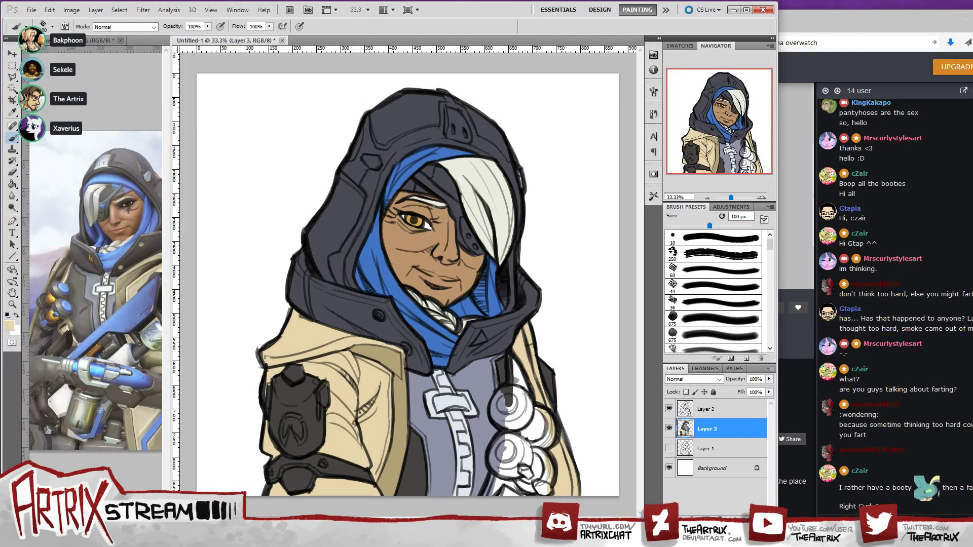
key("alt+Tab")
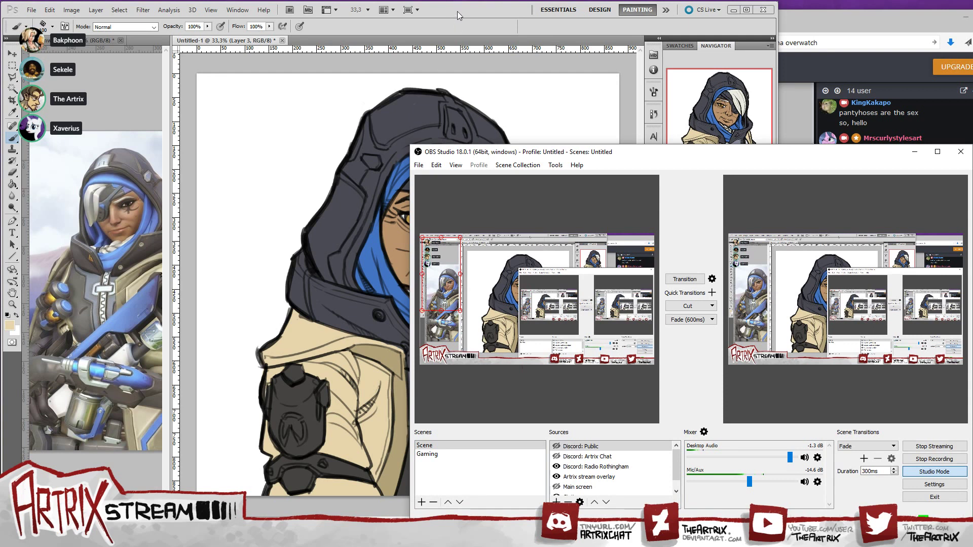
left_click(477, 12)
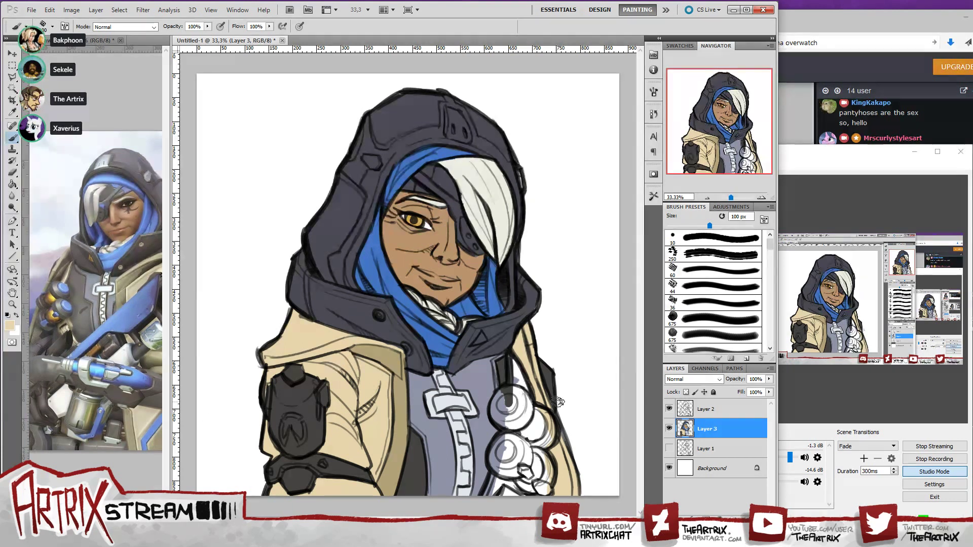
- Set the foreground colour to olive gold #b1a04f and paint the area directly beneath the round canisters
left_click(378, 428, "alt")
left_click(7, 327)
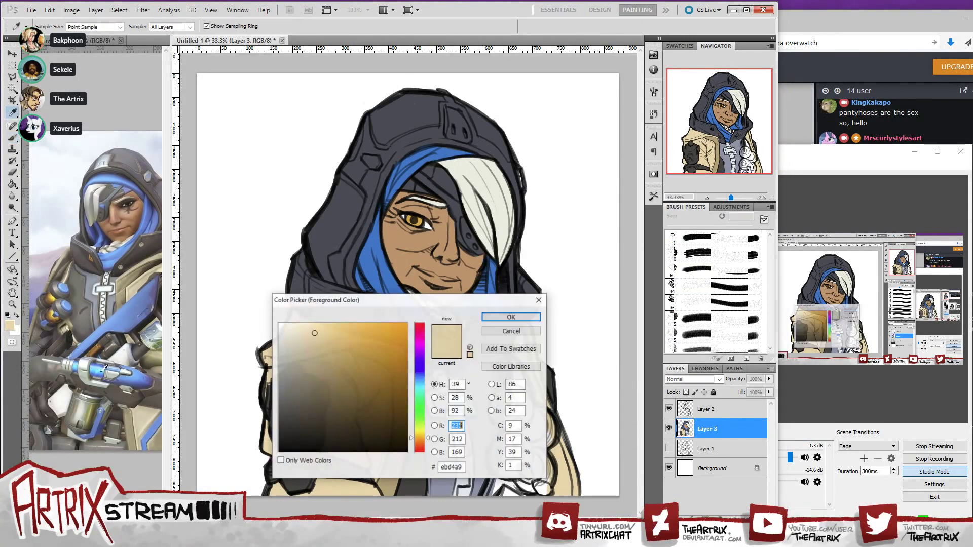
left_click(318, 342)
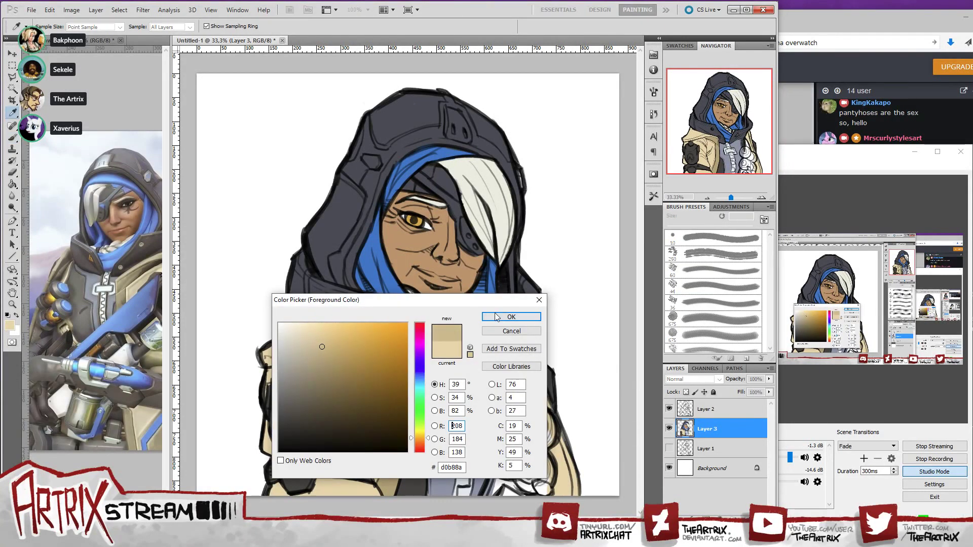
left_click(511, 317)
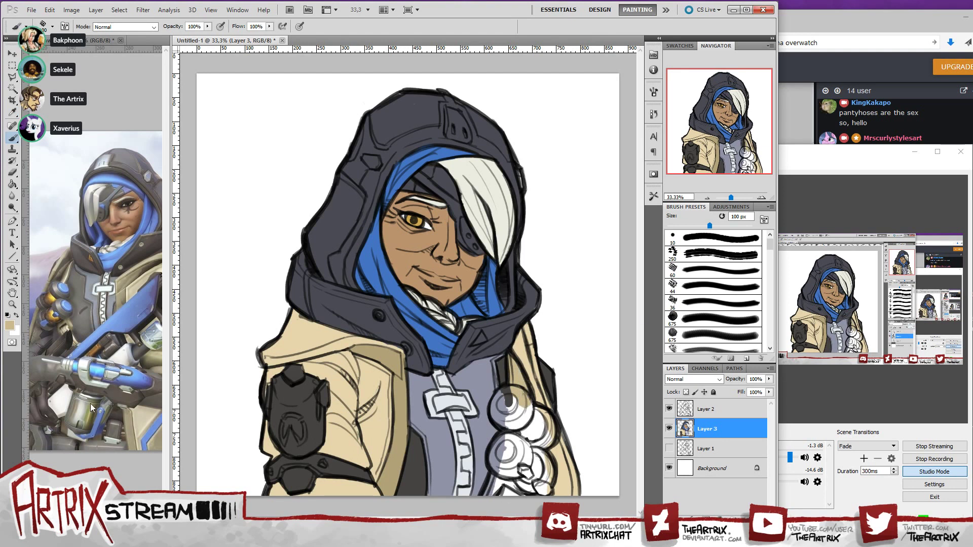
left_click(9, 326)
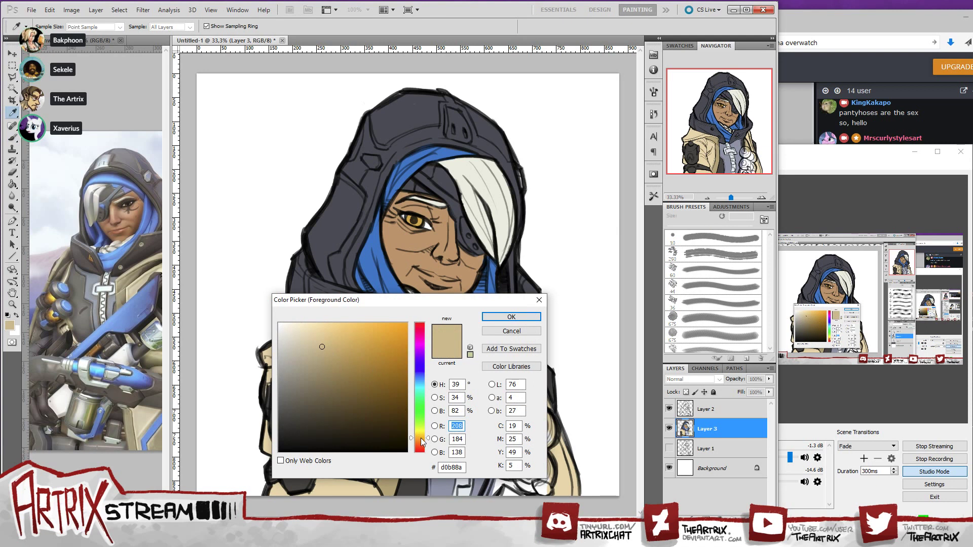
left_click(422, 437)
left_click(347, 359)
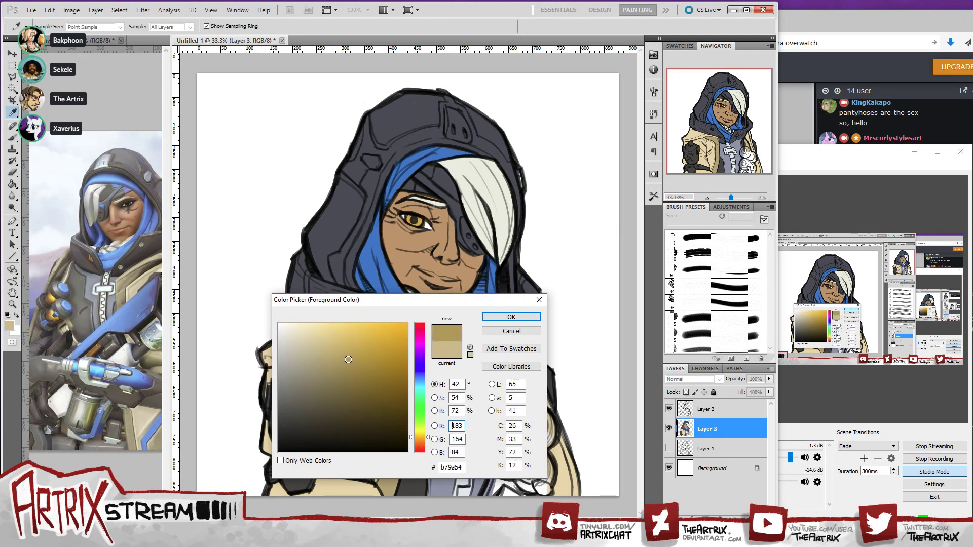
left_click_drag(349, 361, 349, 363)
left_click_drag(422, 437, 423, 434)
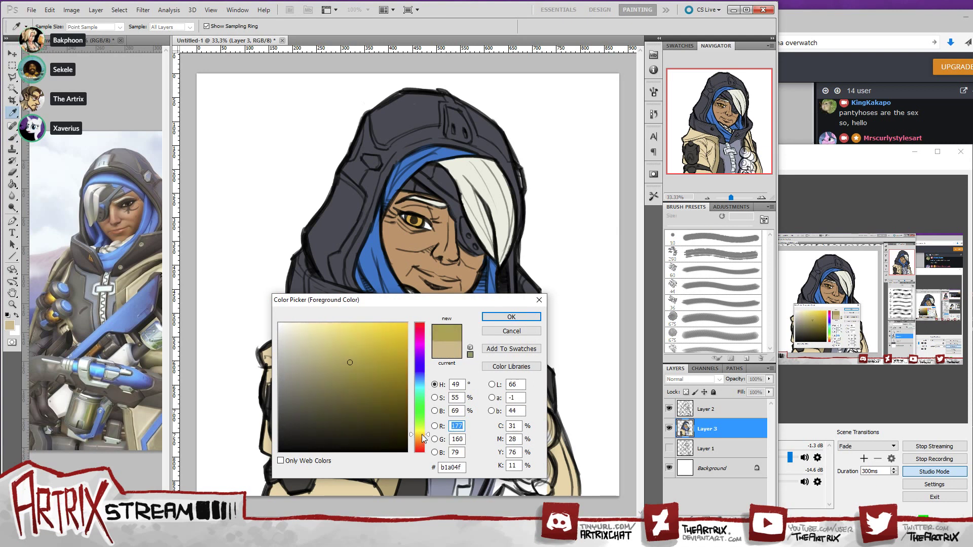
left_click(511, 317)
key("b")
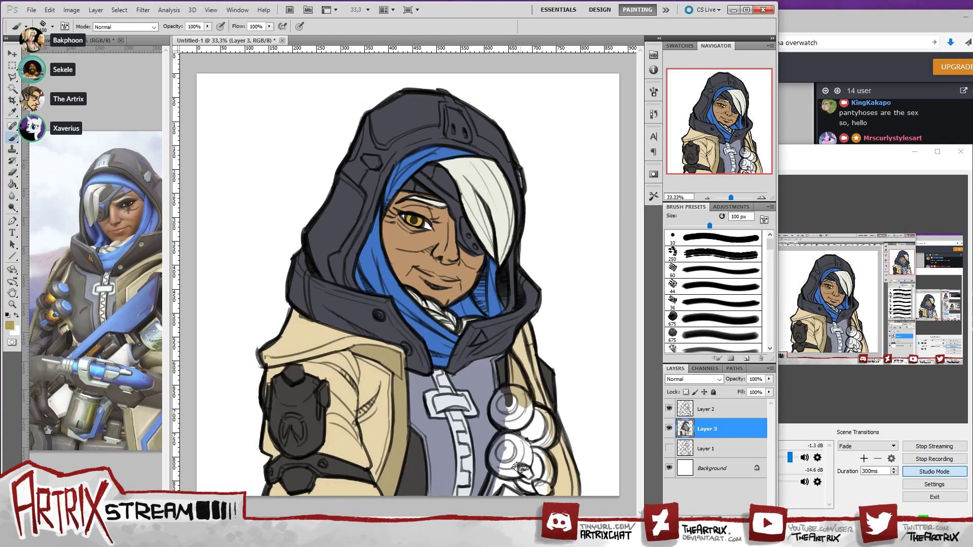
mouse_move(494, 485)
left_mouse_down()
mouse_move(512, 474)
mouse_move(527, 488)
mouse_move(504, 492)
left_mouse_up()
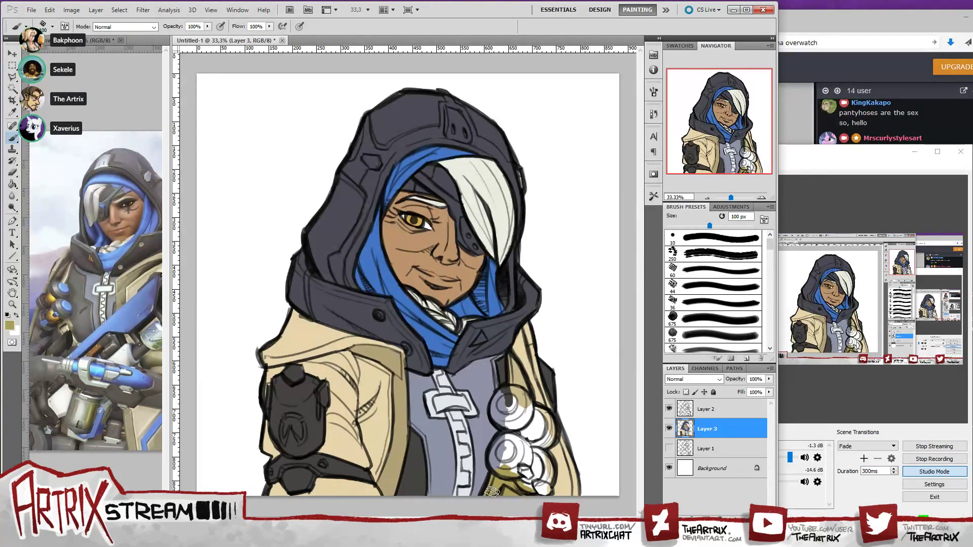
- Set the foreground colour to slate grey #6f7b80 and fill the bodies of the round canisters on the chest
left_click(562, 465, "alt")
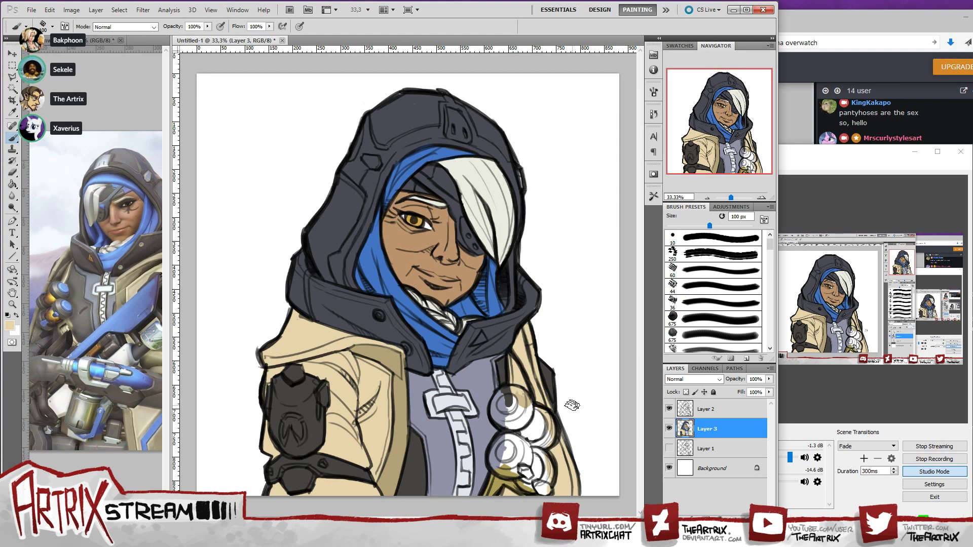
left_click(10, 326)
left_click_drag(424, 445, 424, 385)
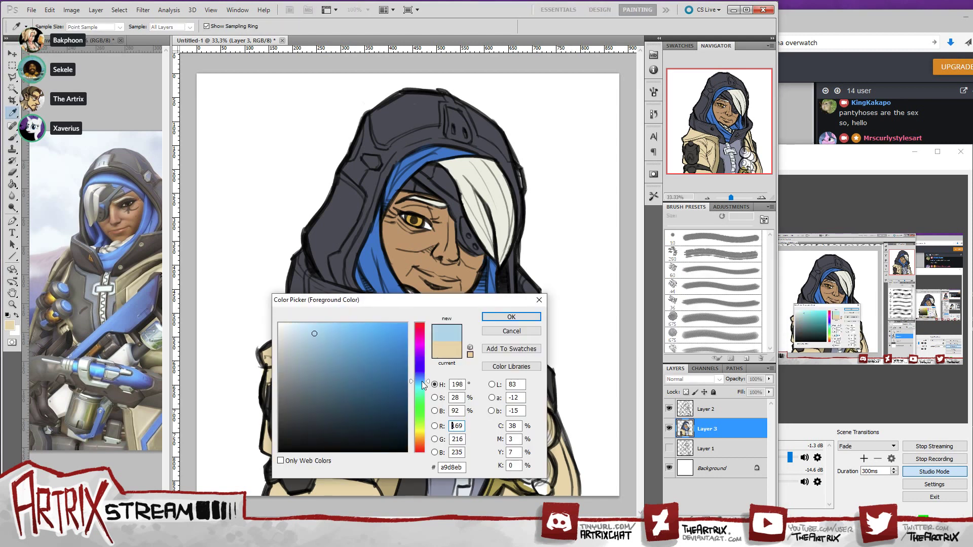
left_click_drag(305, 368, 295, 386)
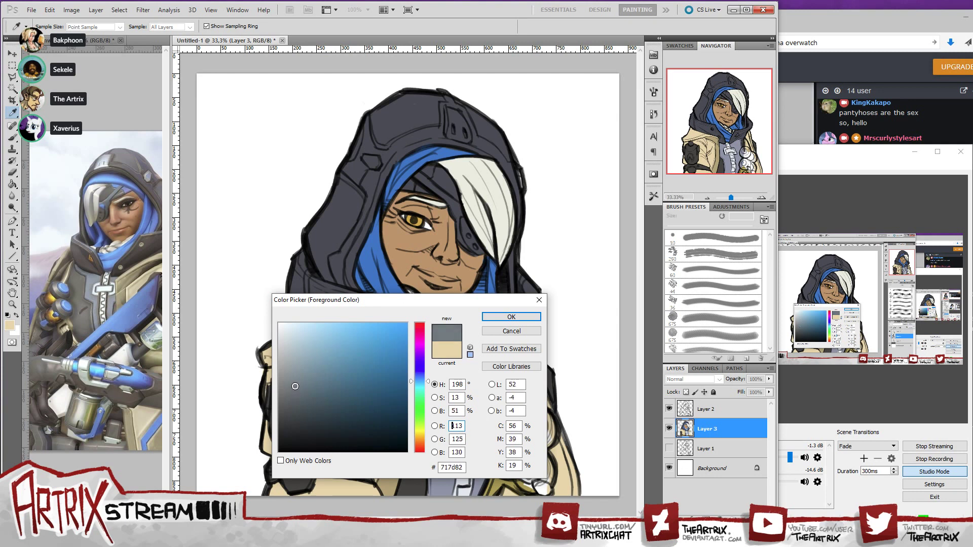
left_click(511, 317)
key("b")
mouse_move(502, 400)
left_mouse_down()
mouse_move(514, 425)
mouse_move(500, 412)
mouse_move(506, 399)
mouse_move(515, 418)
mouse_move(520, 402)
mouse_move(516, 425)
mouse_move(502, 417)
mouse_move(551, 413)
mouse_move(543, 439)
mouse_move(531, 440)
mouse_move(542, 440)
mouse_move(543, 416)
mouse_move(549, 423)
mouse_move(535, 409)
mouse_move(551, 429)
mouse_move(543, 445)
mouse_move(537, 427)
mouse_move(533, 440)
mouse_move(524, 428)
mouse_move(510, 440)
mouse_move(516, 459)
mouse_move(523, 453)
mouse_move(508, 472)
mouse_move(515, 448)
mouse_move(544, 474)
mouse_move(522, 484)
mouse_move(538, 457)
mouse_move(531, 488)
mouse_move(536, 455)
mouse_move(542, 486)
mouse_move(542, 471)
mouse_move(539, 488)
mouse_move(527, 468)
left_mouse_up()
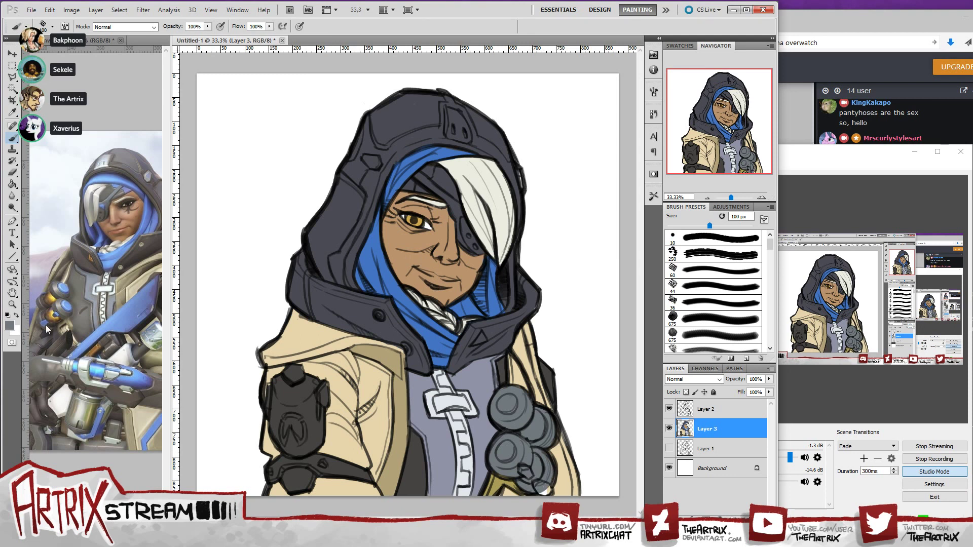
- Set the foreground colour to bright blue #3892df and paint the canisters' round centres and the small parts below them
left_click(10, 325)
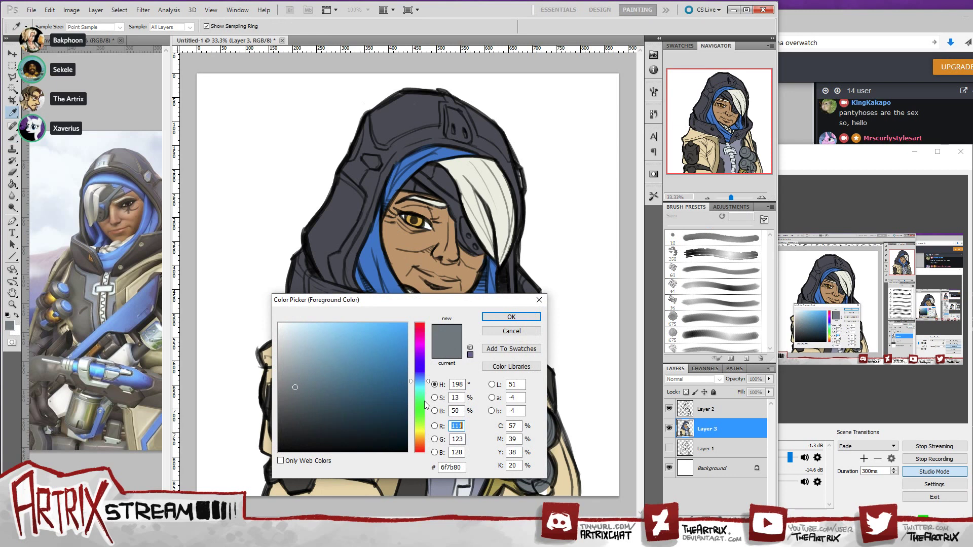
left_click_drag(423, 381, 423, 379)
left_click_drag(317, 367, 365, 359)
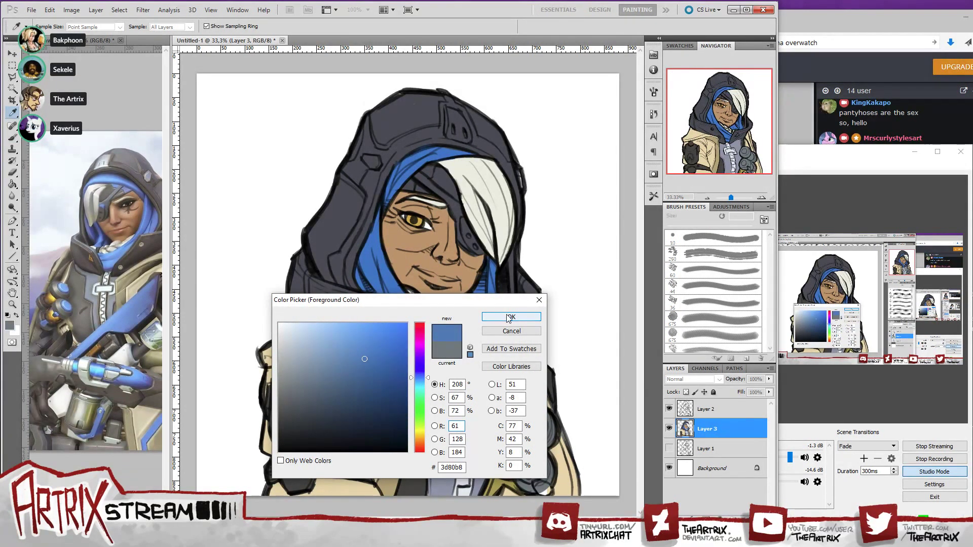
left_click(367, 346)
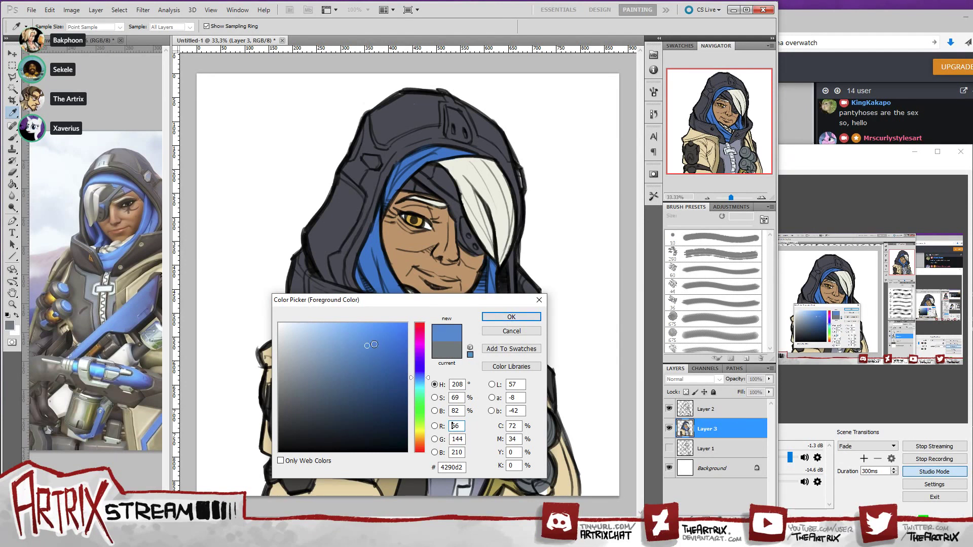
left_click(512, 317)
key("b")
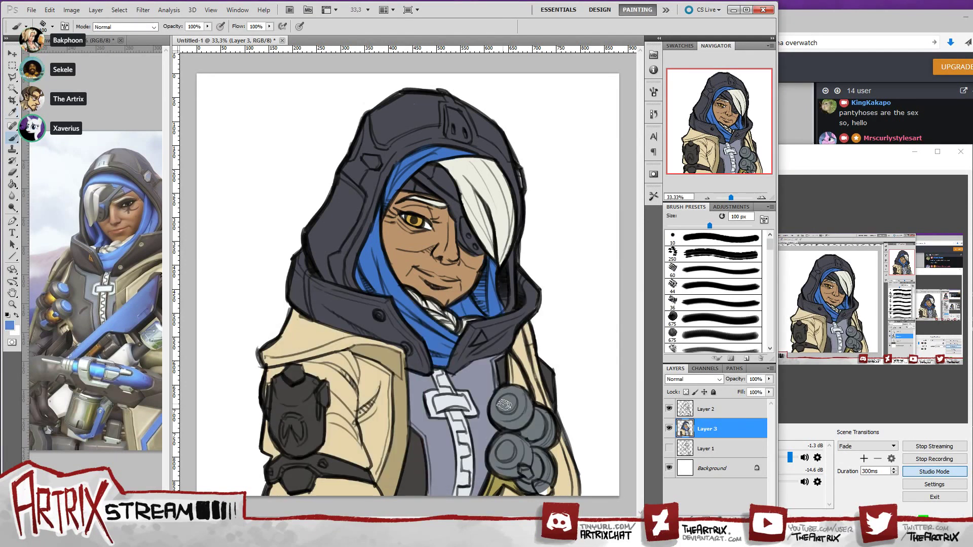
left_click(507, 404)
left_click_drag(507, 402, 504, 410)
left_click_drag(505, 448, 546, 490)
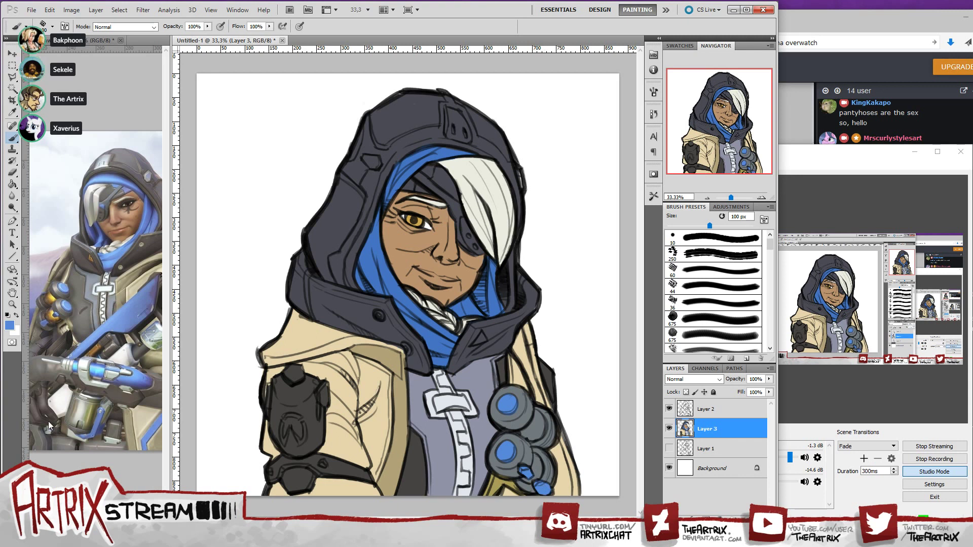
- Set the foreground colour to golden yellow #f0c130 and paint the centres of the two canisters nearer the coat's edge
left_click(9, 325)
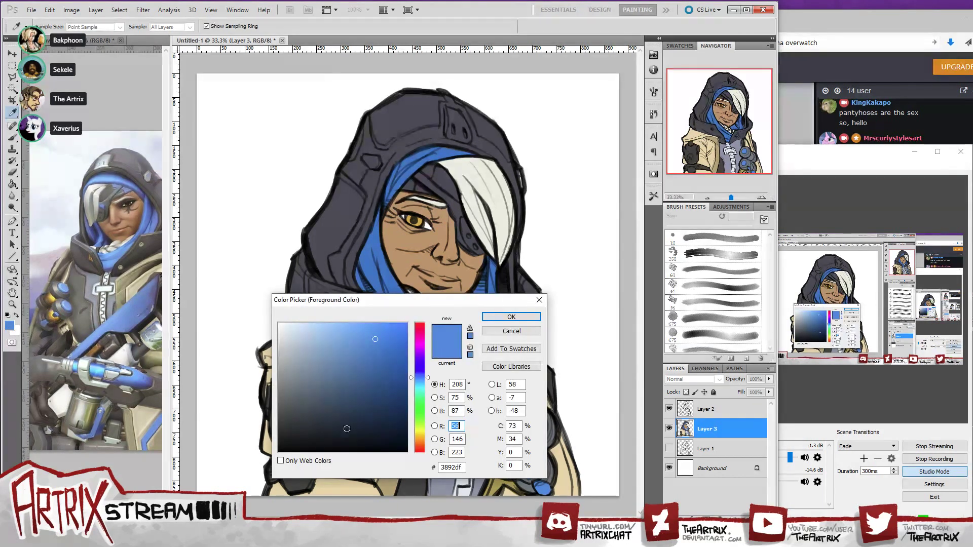
left_click(425, 440)
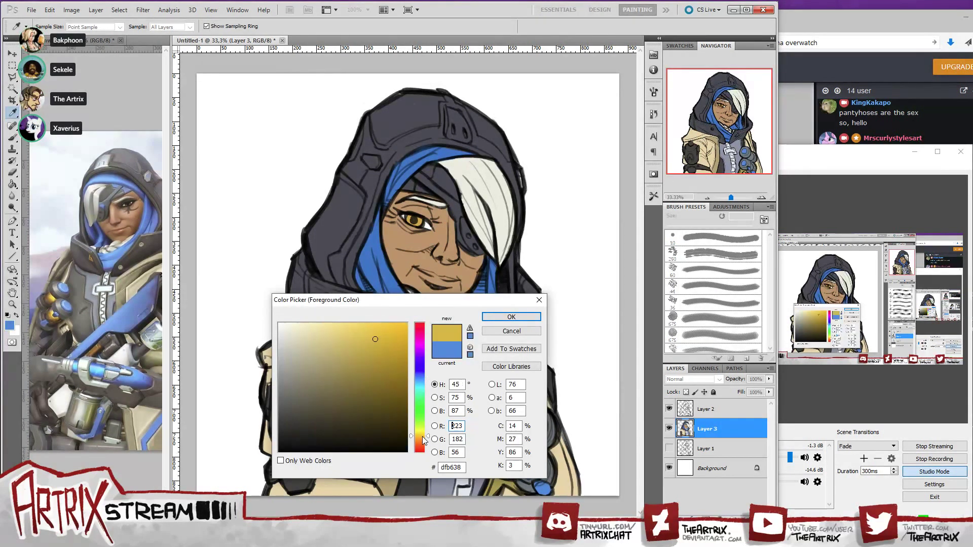
left_click_drag(422, 440, 424, 439)
left_click(379, 334)
left_click_drag(379, 334, 381, 332)
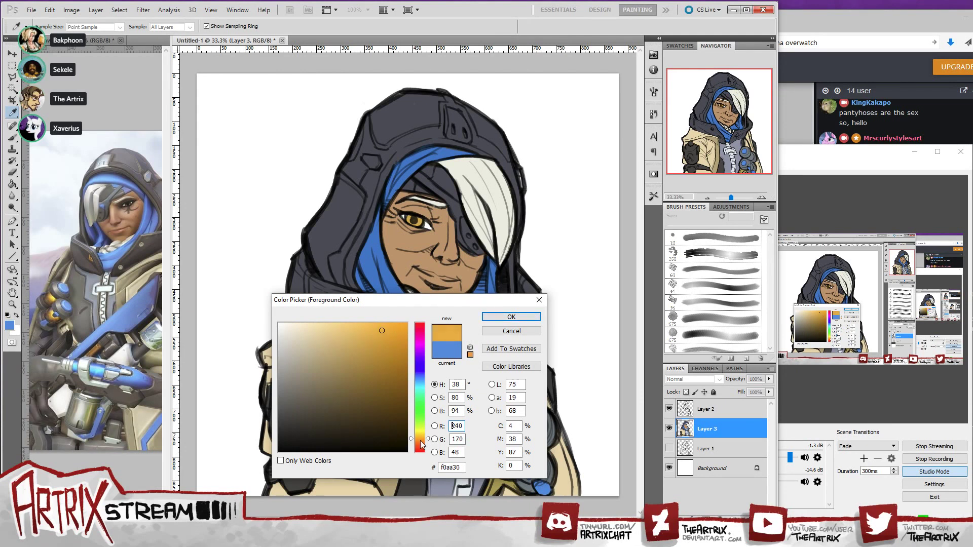
left_click(422, 434)
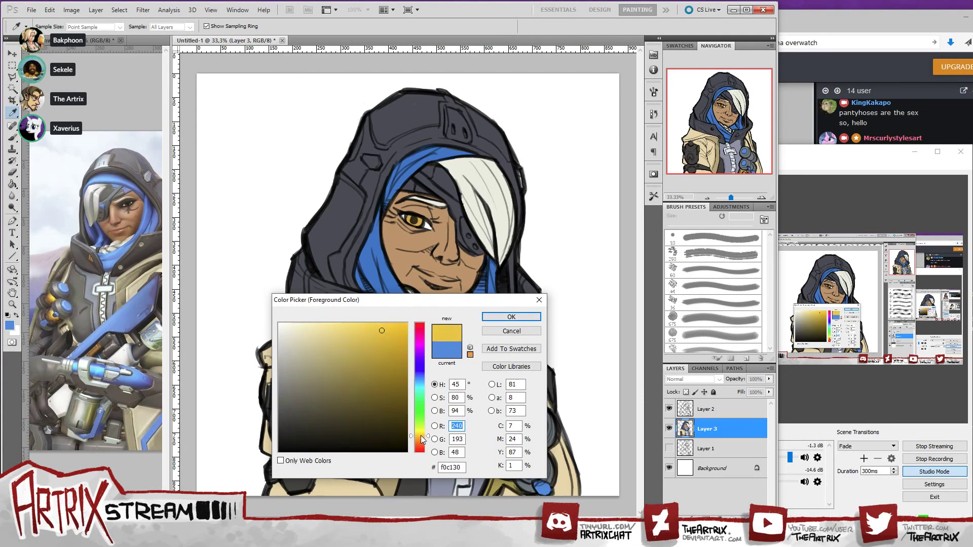
left_click(512, 317)
key("b")
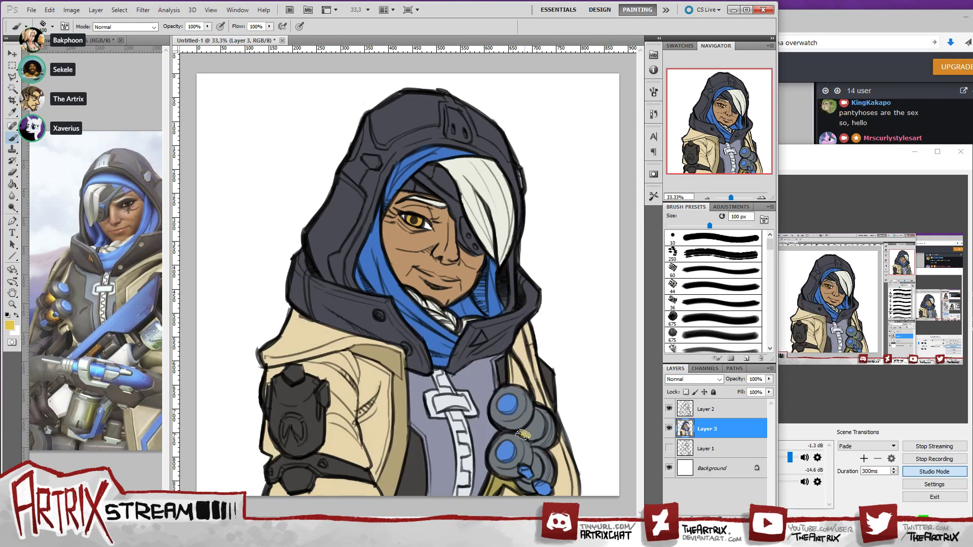
mouse_move(524, 435)
left_mouse_down()
mouse_move(536, 411)
mouse_move(530, 435)
left_mouse_up()
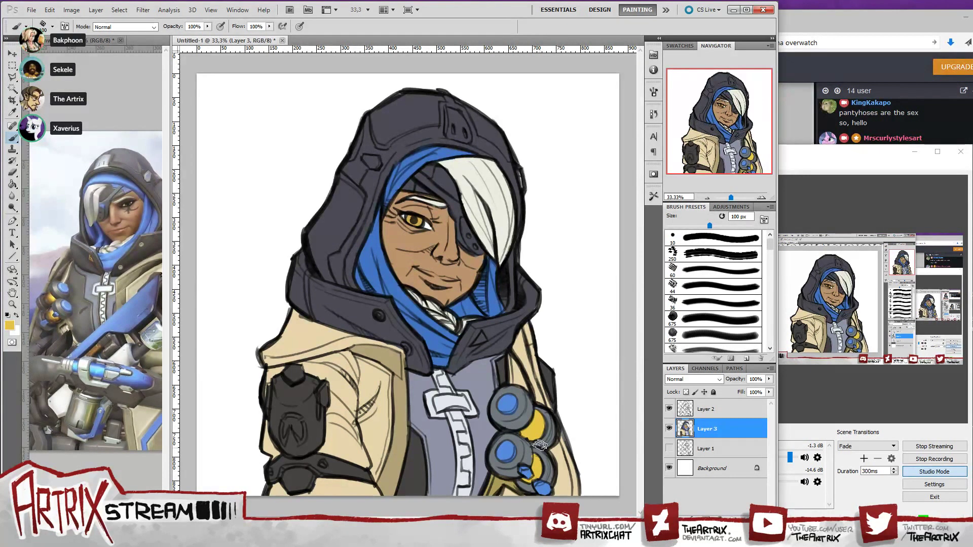
left_click(526, 473, "alt")
left_click(528, 458, "alt")
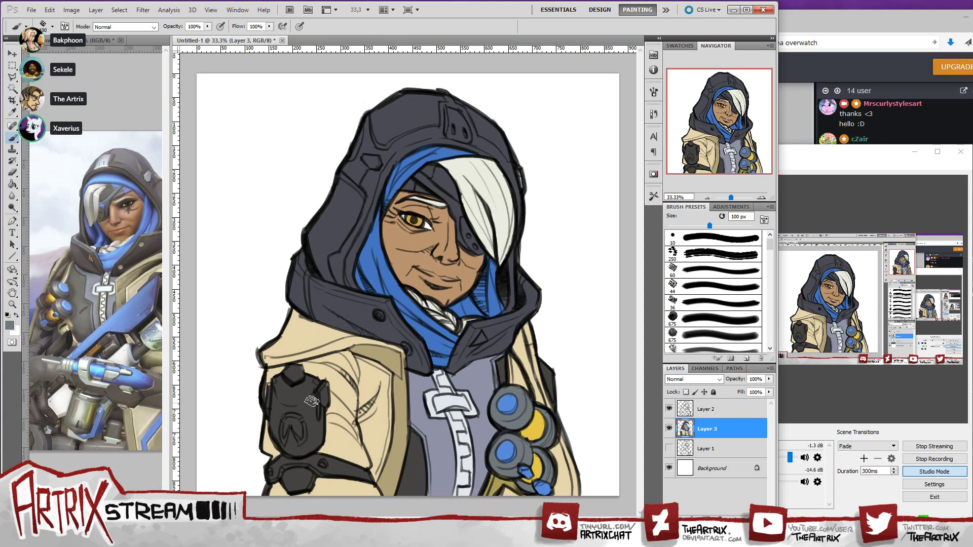
- Set the foreground colour to pale grey #d7e2e4 and paint the small metal plates around the dark shoulder armour
left_click(298, 371, "alt")
left_click(9, 326)
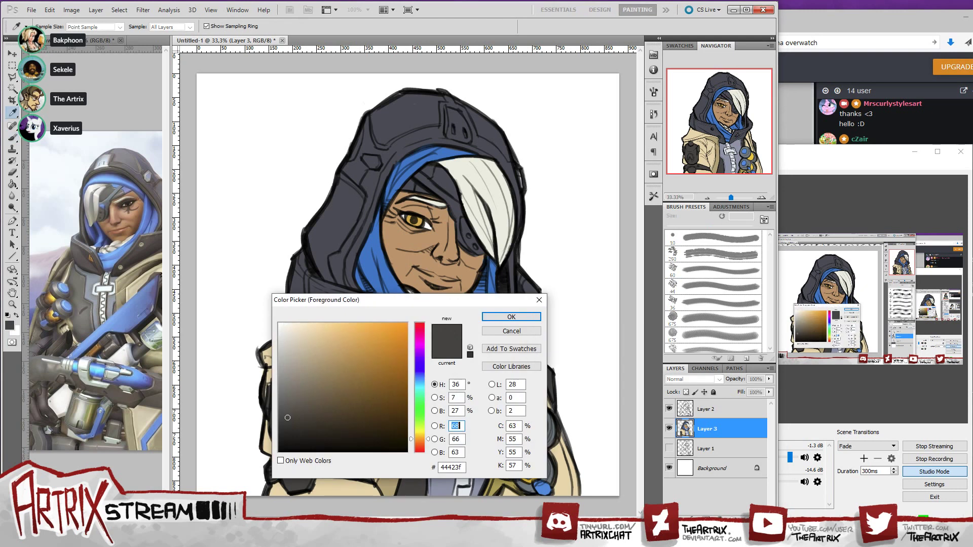
left_click_drag(418, 405, 422, 385)
left_click_drag(294, 409, 287, 337)
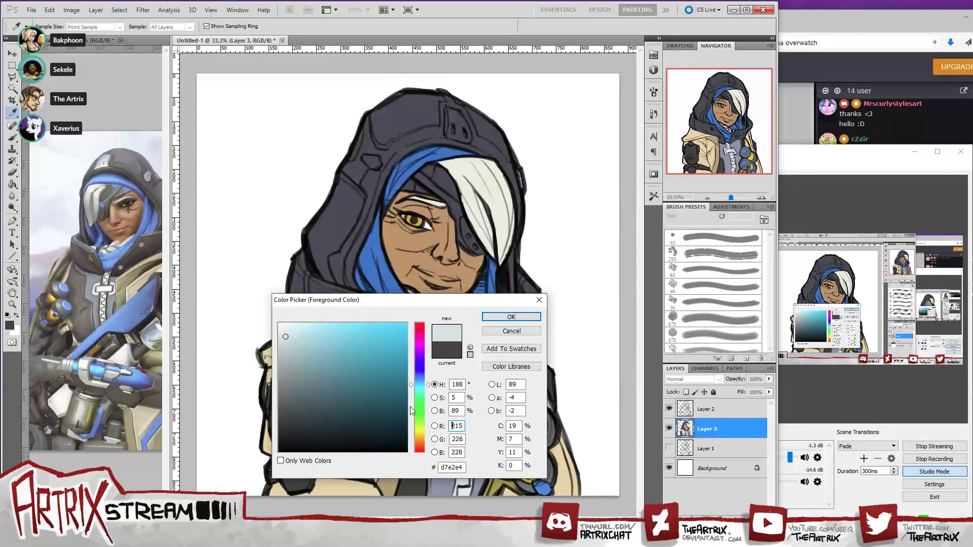
left_click(512, 316)
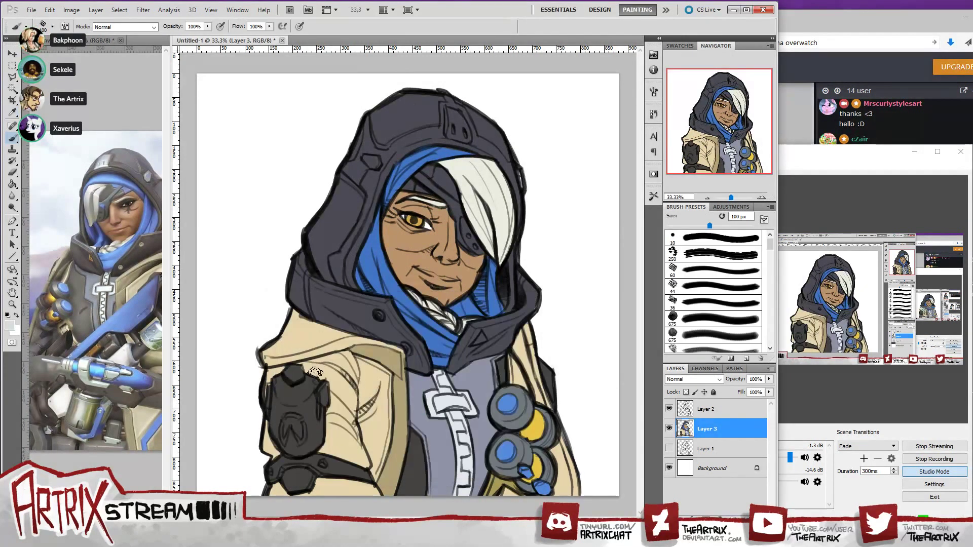
mouse_move(314, 373)
left_mouse_down()
mouse_move(290, 371)
mouse_move(293, 381)
mouse_move(298, 367)
left_mouse_up()
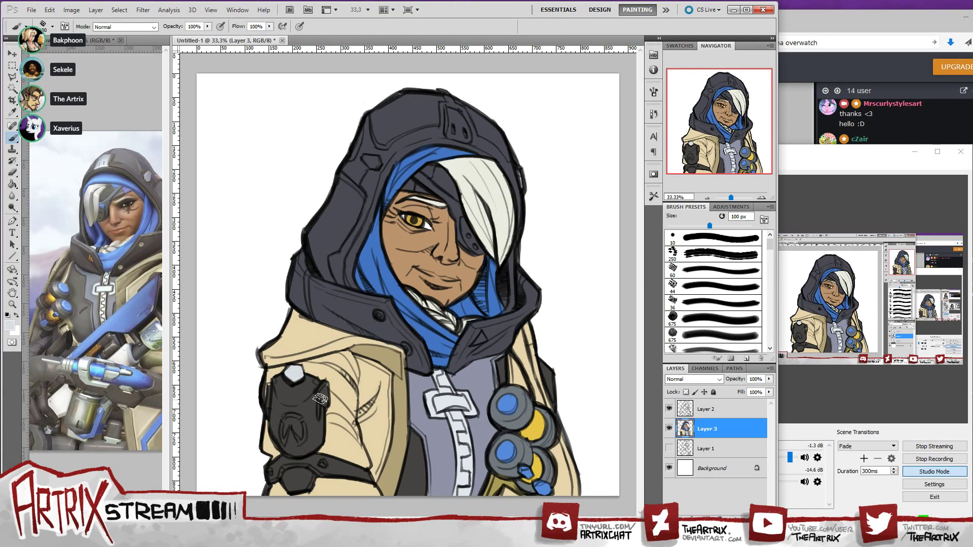
mouse_move(320, 398)
left_mouse_down()
mouse_move(323, 388)
mouse_move(320, 397)
left_mouse_up()
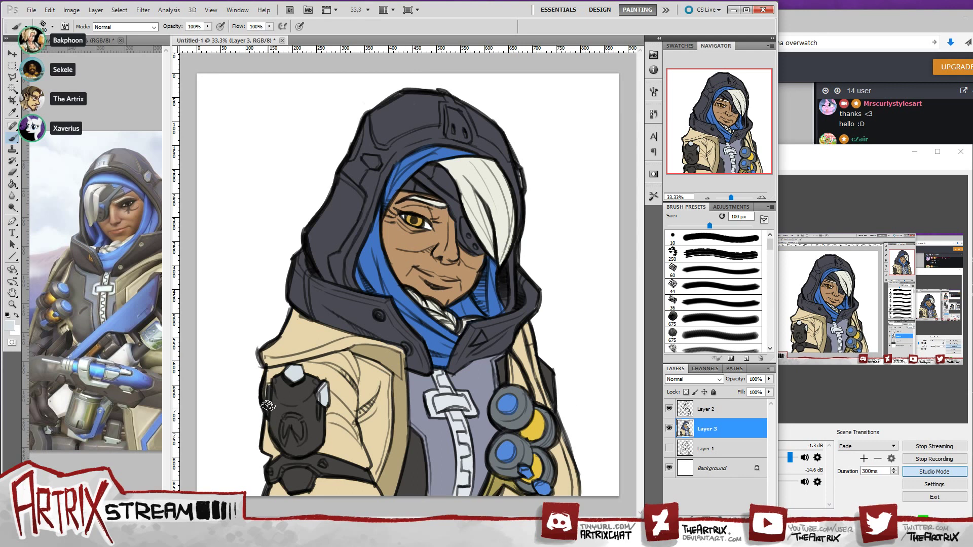
left_click_drag(269, 387, 268, 407)
- Add a new layer above Layer 3 and flip the canvas horizontally
left_click(747, 513)
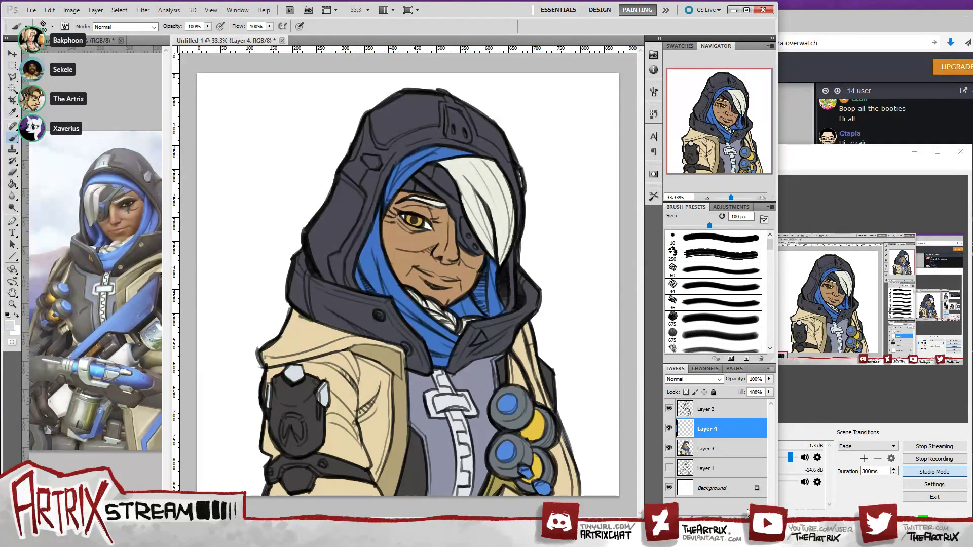
key("ctrl+shift+h")
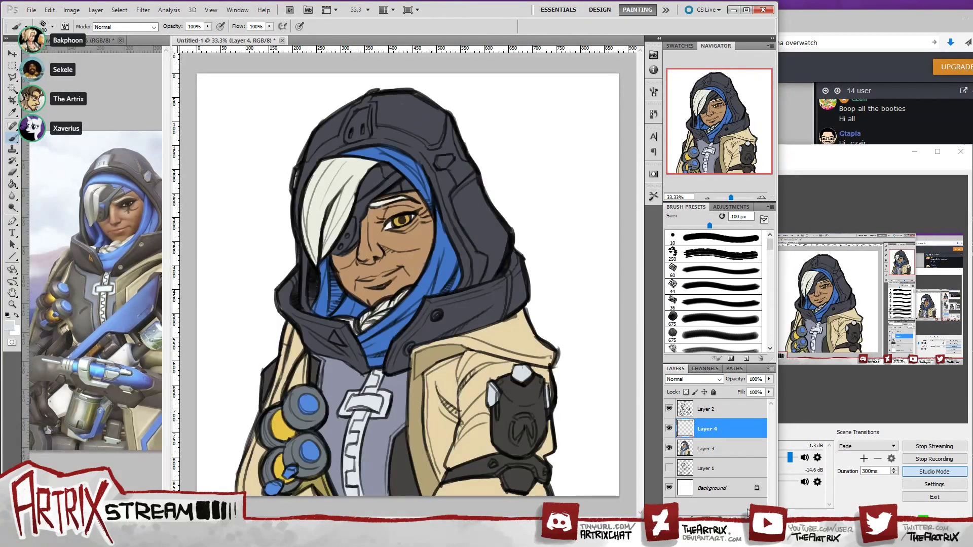
- Set the foreground colour to medium blue #1976ab and paint the accent patches on the eyepatch and its strap
left_click(400, 158, "alt")
left_click(9, 325)
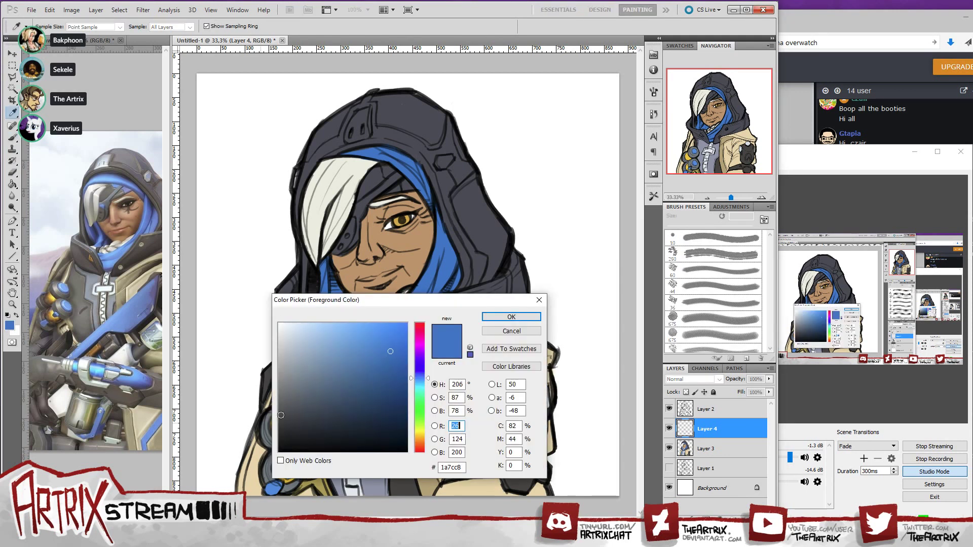
left_click_drag(422, 379, 388, 364)
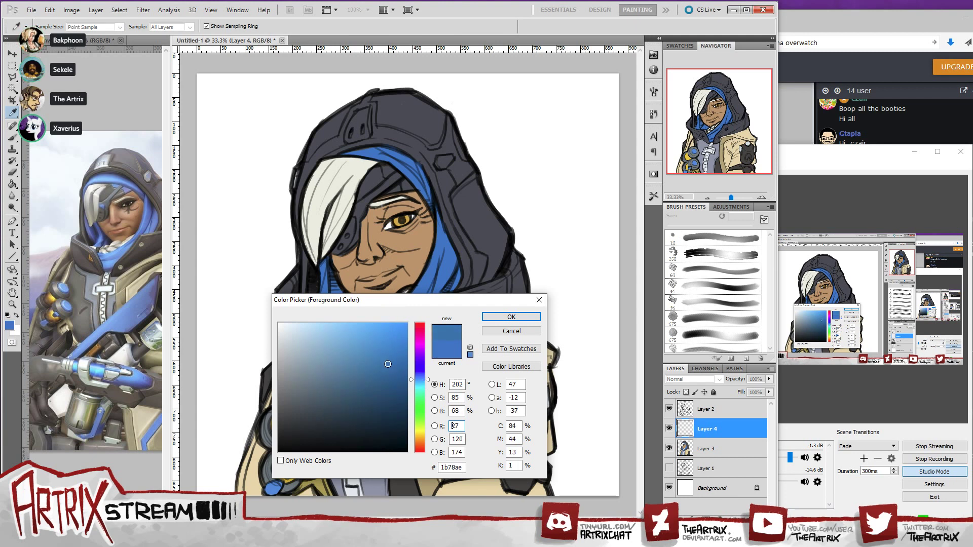
left_click(511, 317)
key("b")
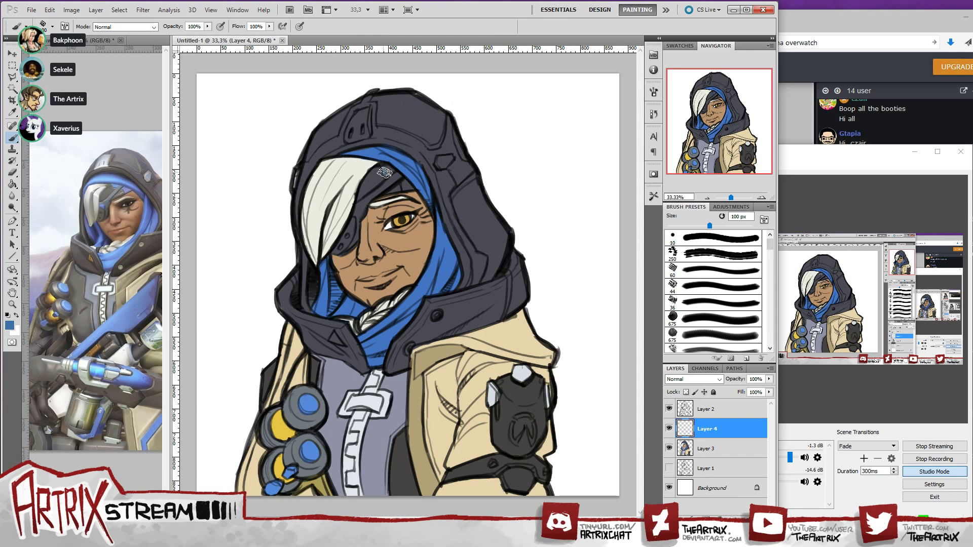
left_click_drag(384, 174, 390, 169)
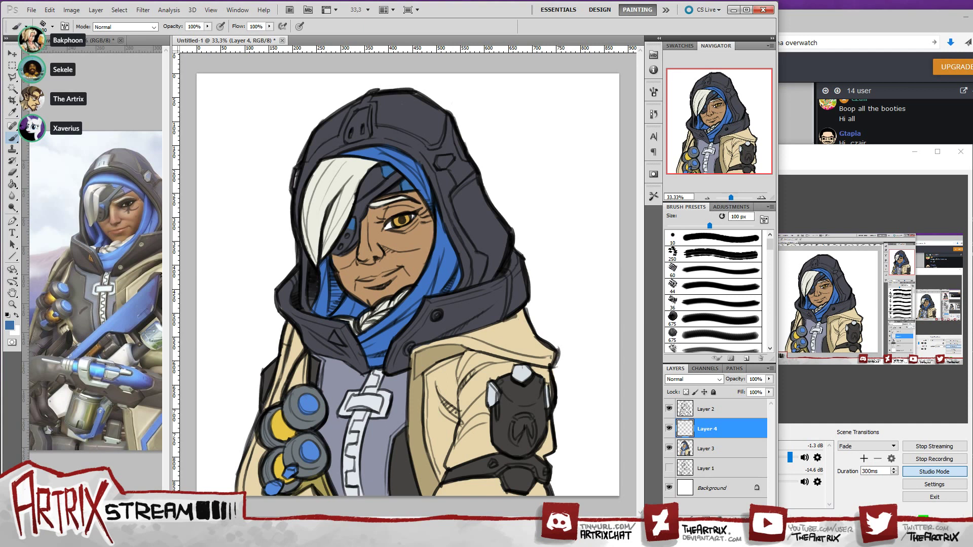
- Merge Layer 3 and Layer 4 into one layer and add a new empty layer above it
left_click(704, 448)
left_click(707, 430, "shift")
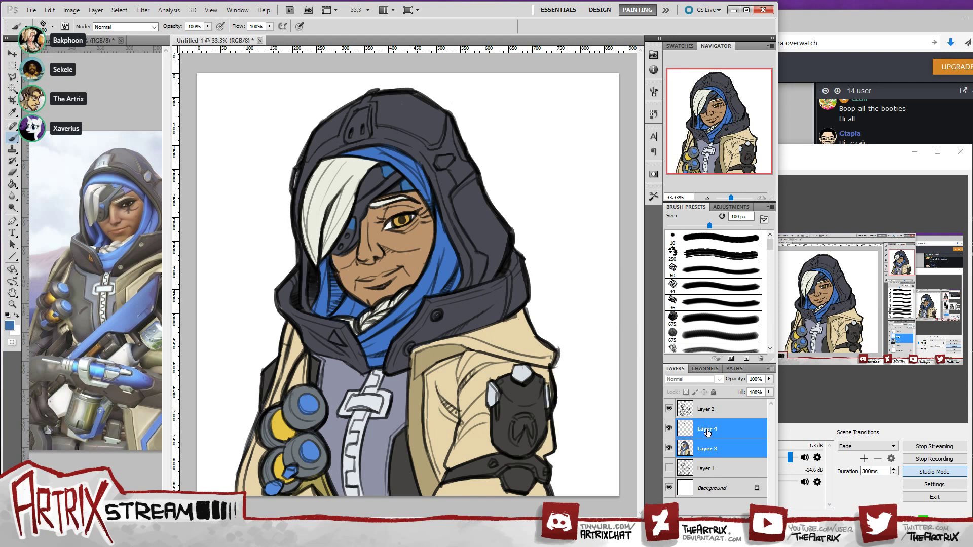
key("ctrl+e")
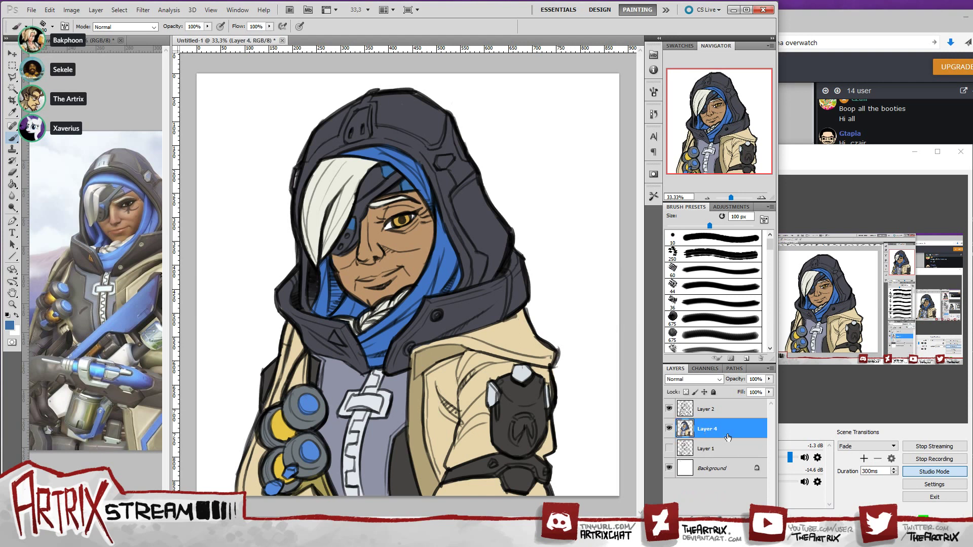
left_click(763, 514)
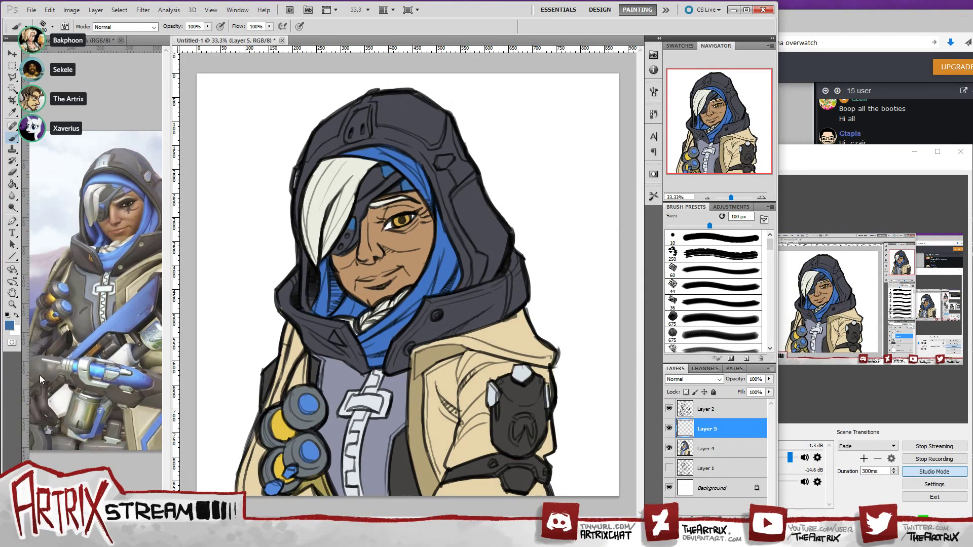
- Make the merged colour layer, Layer 4, active and set the foreground colour to a golden yellow
left_click(12, 304)
left_click(410, 239)
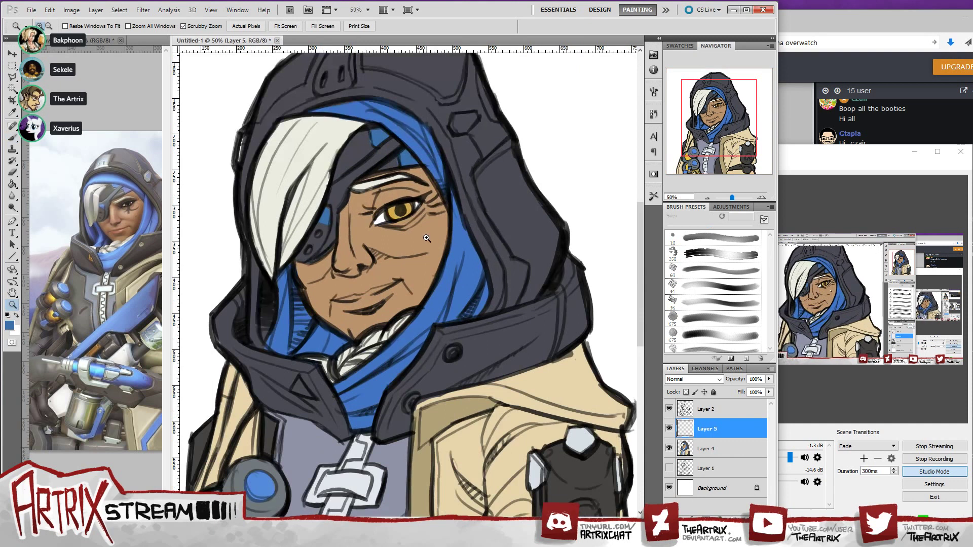
left_click(432, 238)
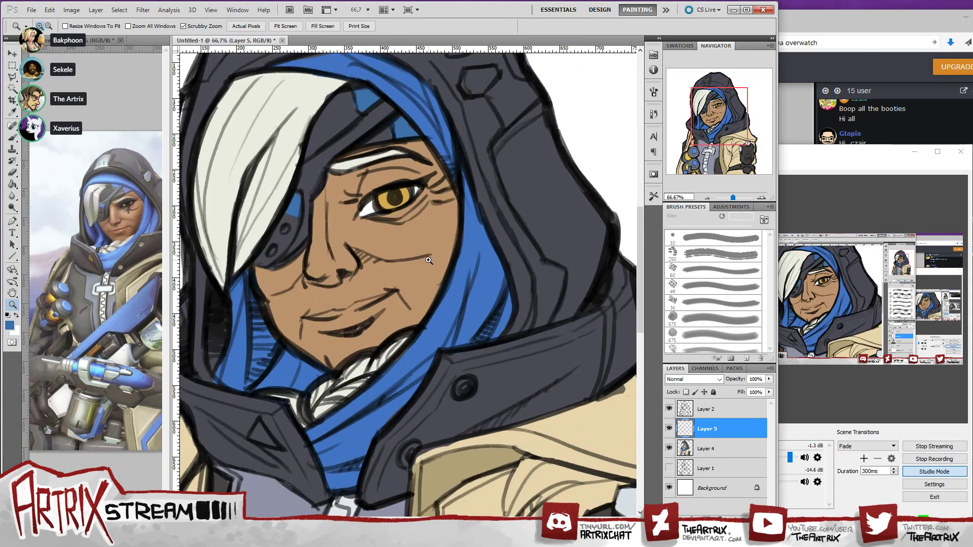
left_click_drag(715, 116, 712, 131)
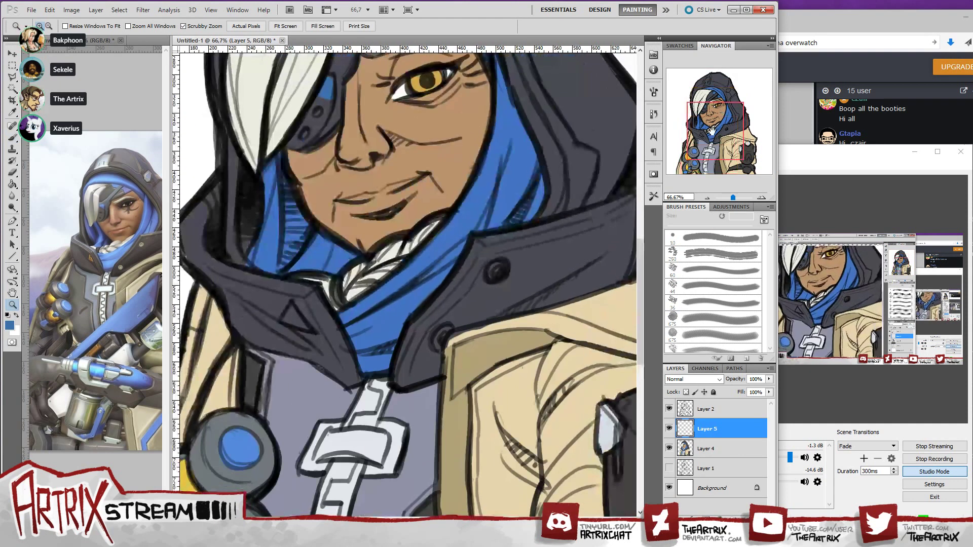
left_click(724, 450)
left_click(12, 327)
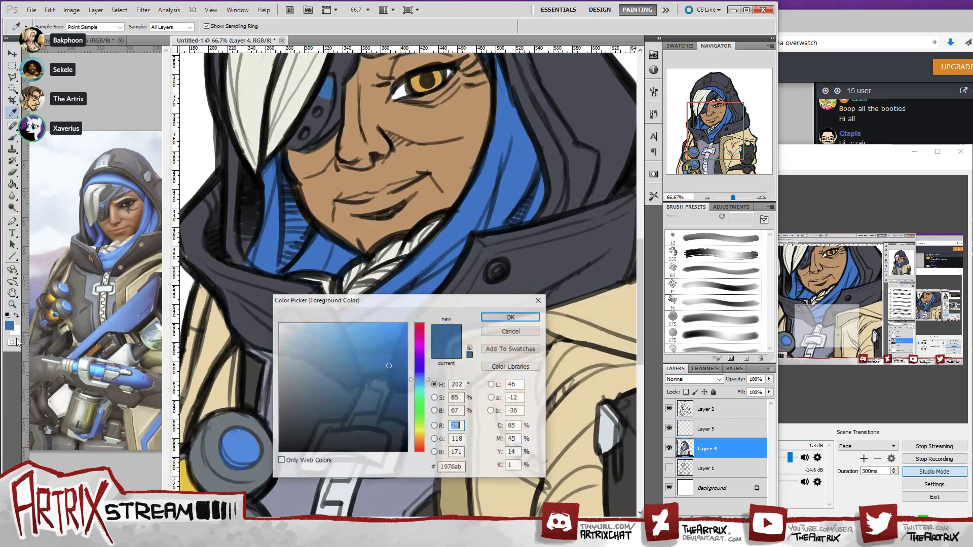
left_click(420, 439)
left_click_drag(390, 361, 395, 332)
left_click(422, 438)
left_click(506, 315)
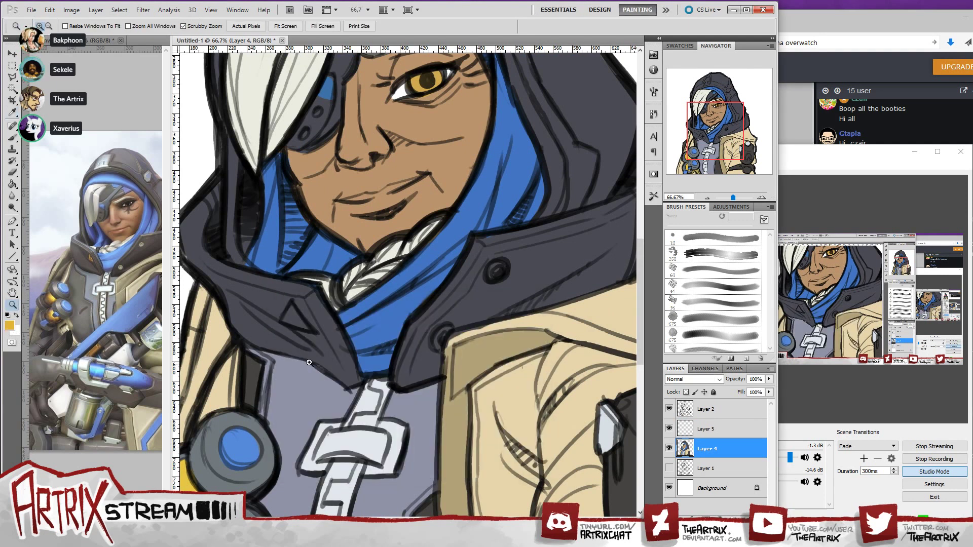
- Reduce the brush to 40 px and fill the small triangle on the hood's collar with golden yellow on Layer 4
left_click(12, 138)
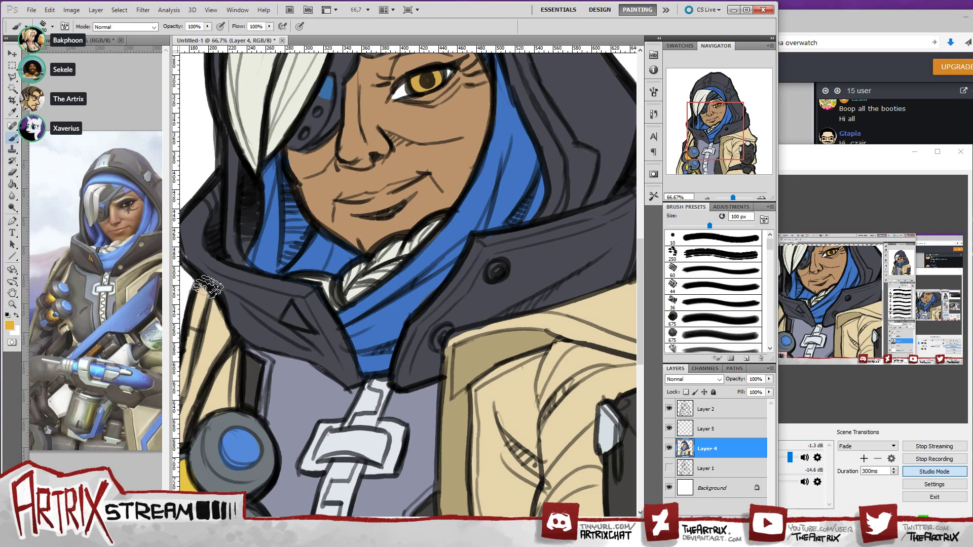
key("bracketleft")
key("bracketleft")
key("bracketleft")
key("bracketleft")
key("bracketleft")
key("bracketleft")
key("bracketleft")
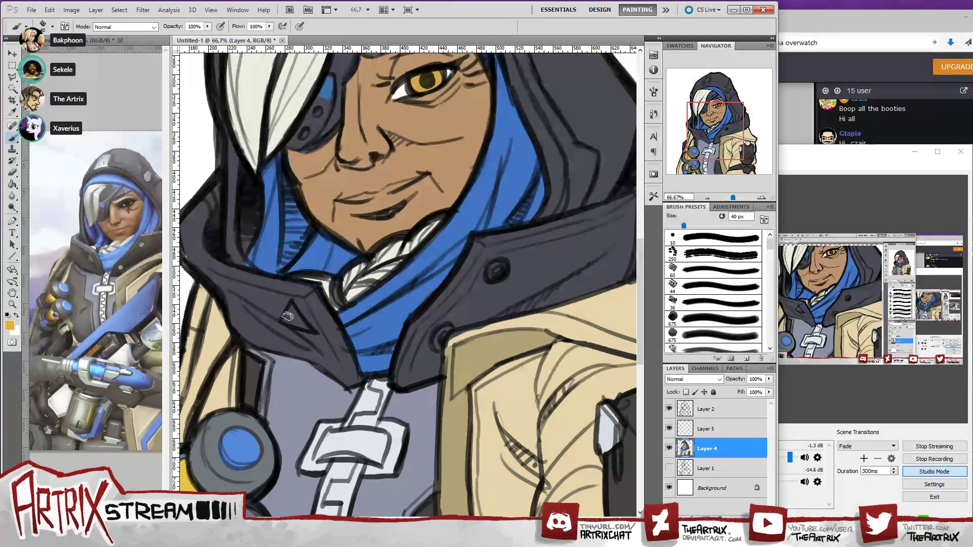
key("alt+bracketright")
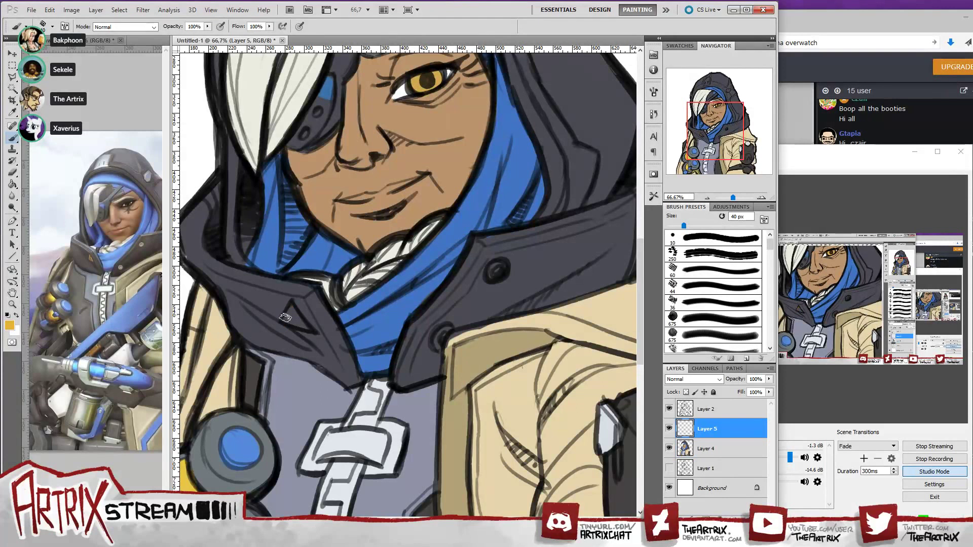
left_click(709, 446)
left_click_drag(285, 320, 308, 328)
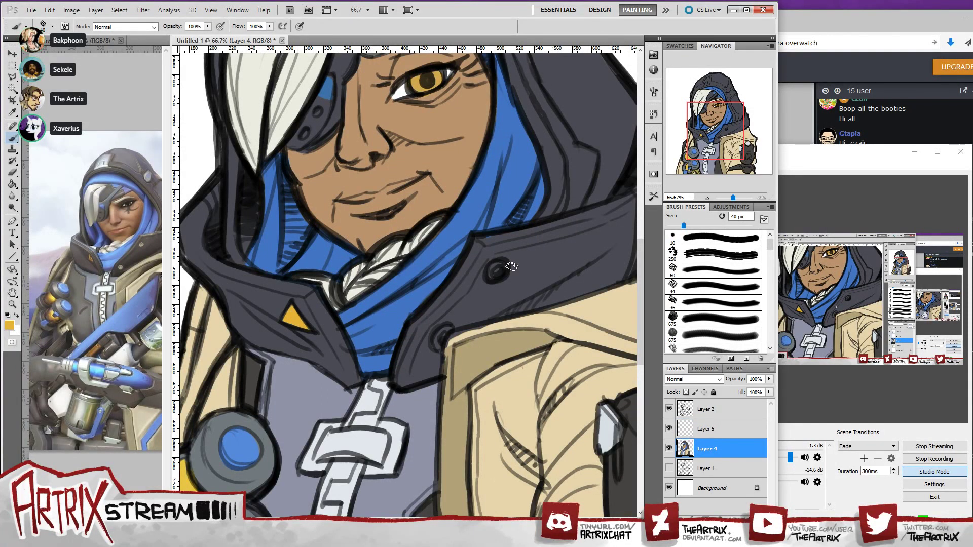
- Sample the zipper's pale grey and paint the two round buttons on the other side of the collar
left_click_drag(711, 137, 726, 133)
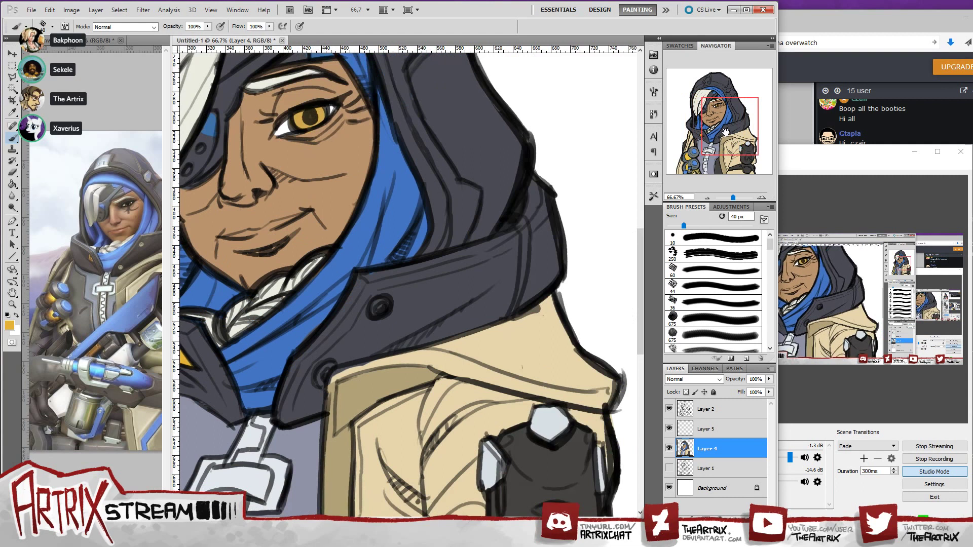
left_click(258, 435, "alt")
left_click_drag(323, 383, 330, 365)
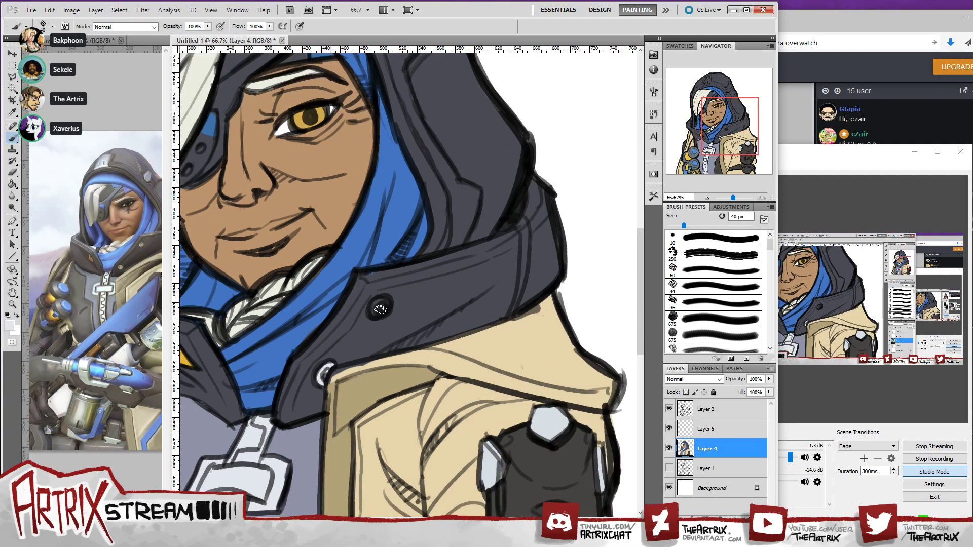
left_click_drag(377, 311, 385, 304)
left_click_drag(725, 135, 720, 112)
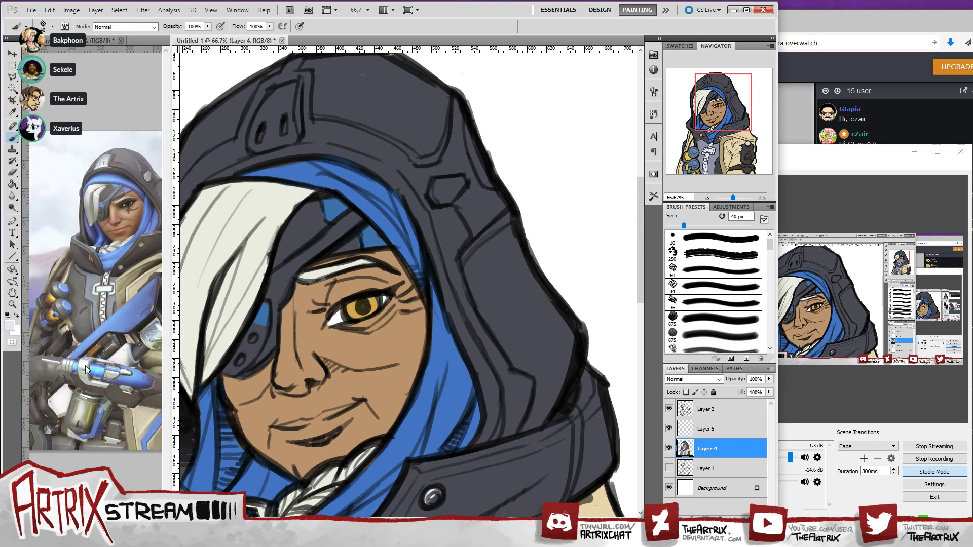
key("z")
left_click(464, 290, "alt")
left_click(464, 290, "alt")
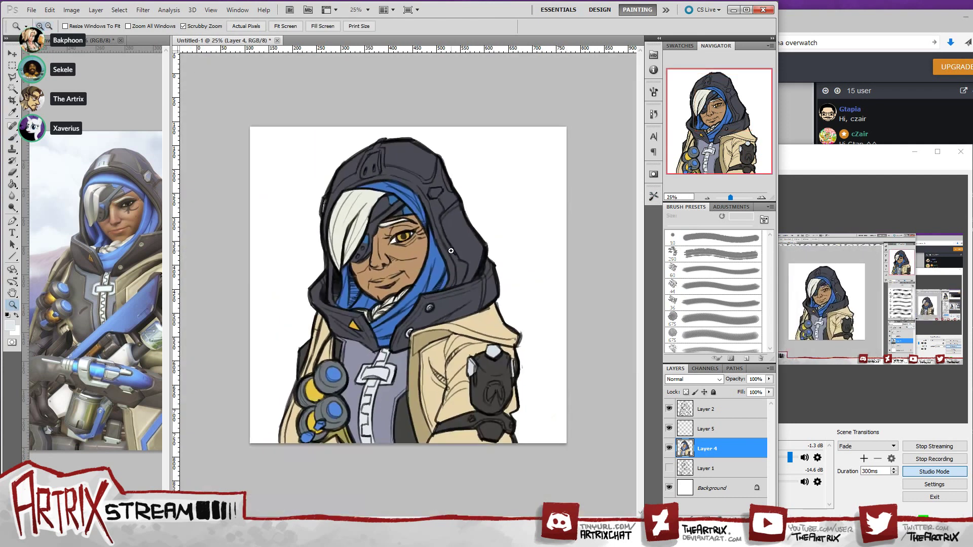
left_click(445, 260)
key("b")
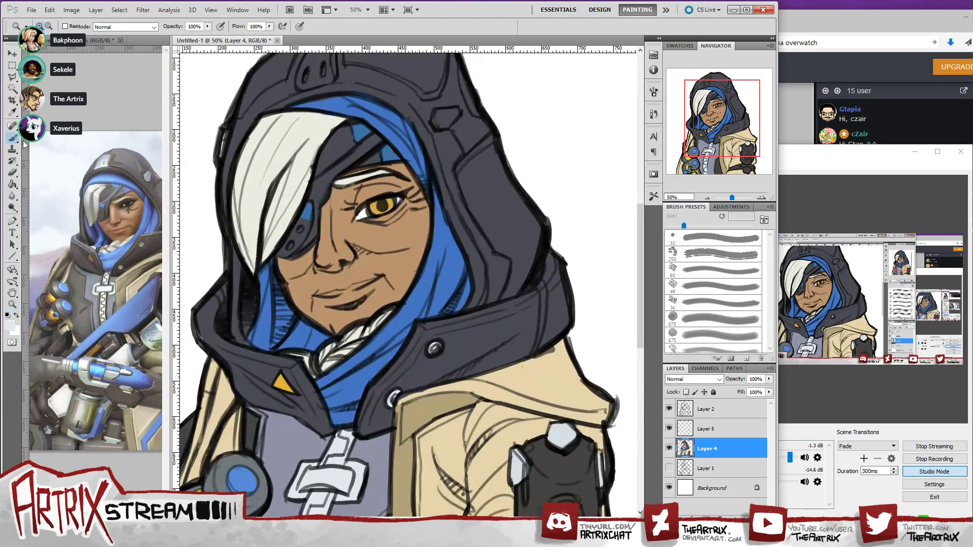
- Paint the hood's two side plates and the skull-like emblem above the forehead pale grey on Layer 4
left_click_drag(469, 81, 482, 148)
left_click_drag(447, 190, 467, 183)
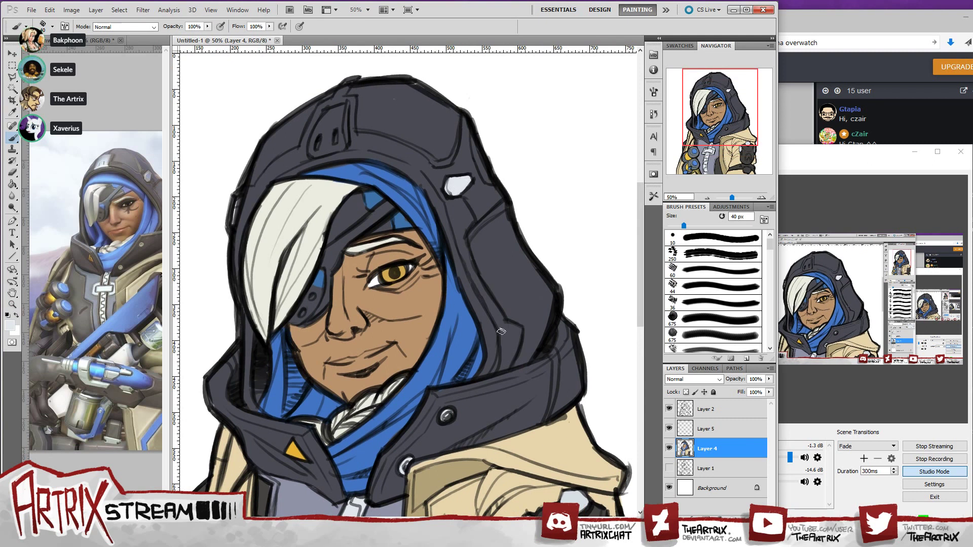
mouse_move(232, 202)
left_mouse_down()
mouse_move(272, 201)
mouse_move(272, 222)
left_mouse_up()
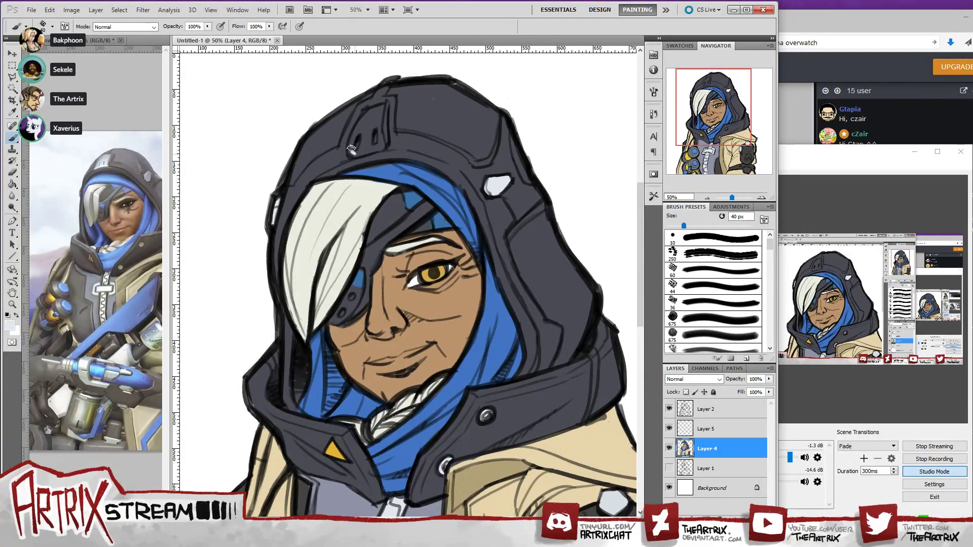
mouse_move(352, 148)
left_mouse_down()
mouse_move(372, 110)
mouse_move(364, 126)
mouse_move(364, 113)
mouse_move(368, 123)
mouse_move(378, 109)
mouse_move(374, 122)
mouse_move(382, 107)
mouse_move(383, 128)
mouse_move(352, 153)
mouse_move(384, 143)
mouse_move(384, 116)
left_mouse_up()
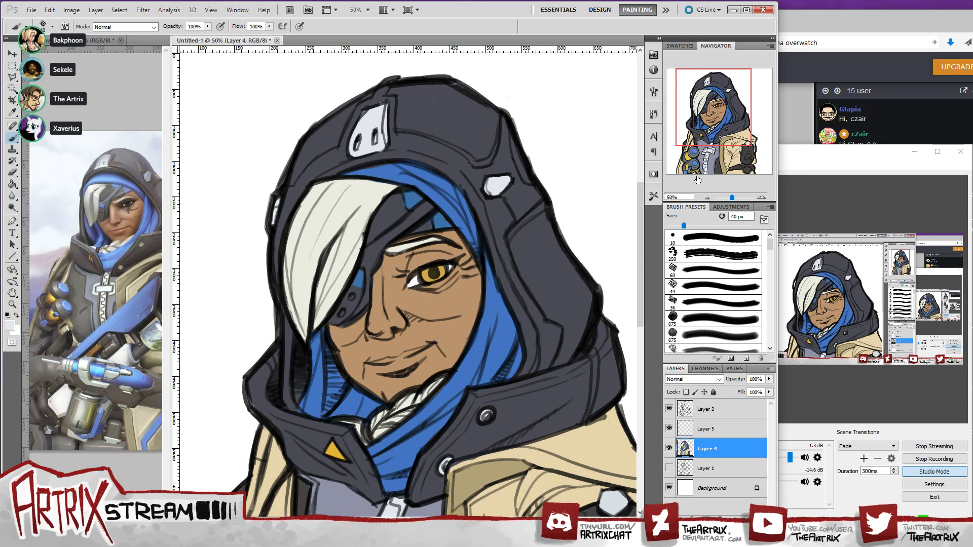
left_click_drag(724, 123, 730, 134)
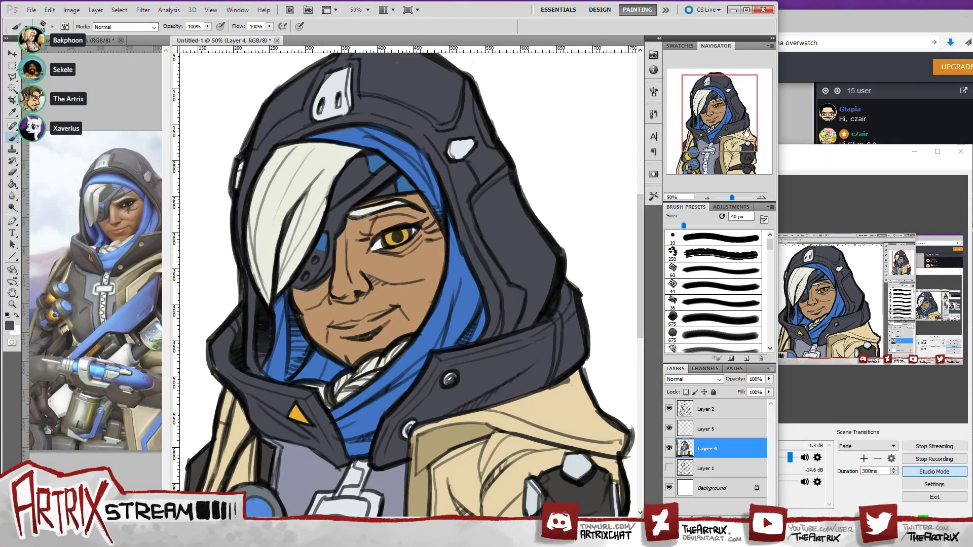
- Touch up the flat skin colour below the visible eye on Layer 4
left_click_drag(746, 133, 707, 146)
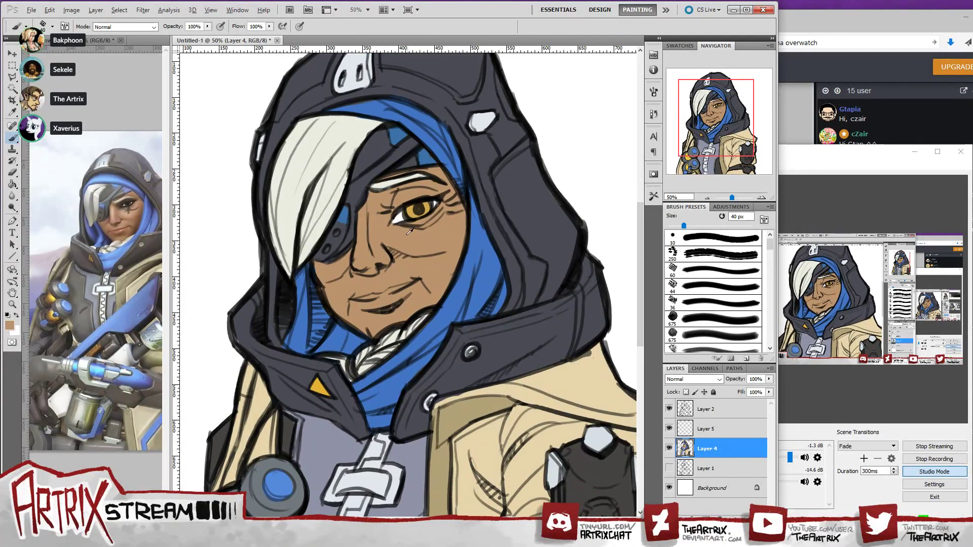
left_click_drag(407, 239, 381, 233)
left_click_drag(718, 128, 720, 129)
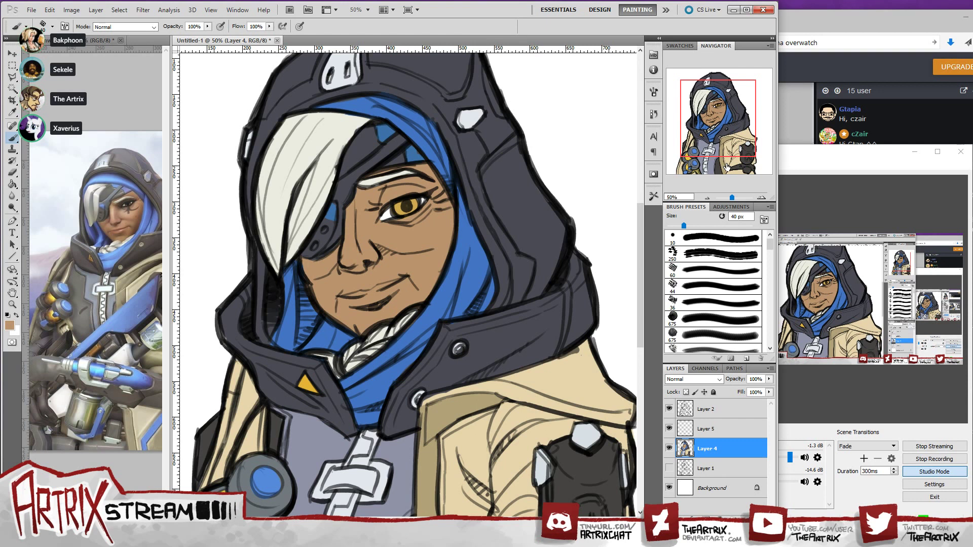
- Make the empty Layer 5 above the flat colours active and turn on pen pressure for brush opacity
left_click(709, 428)
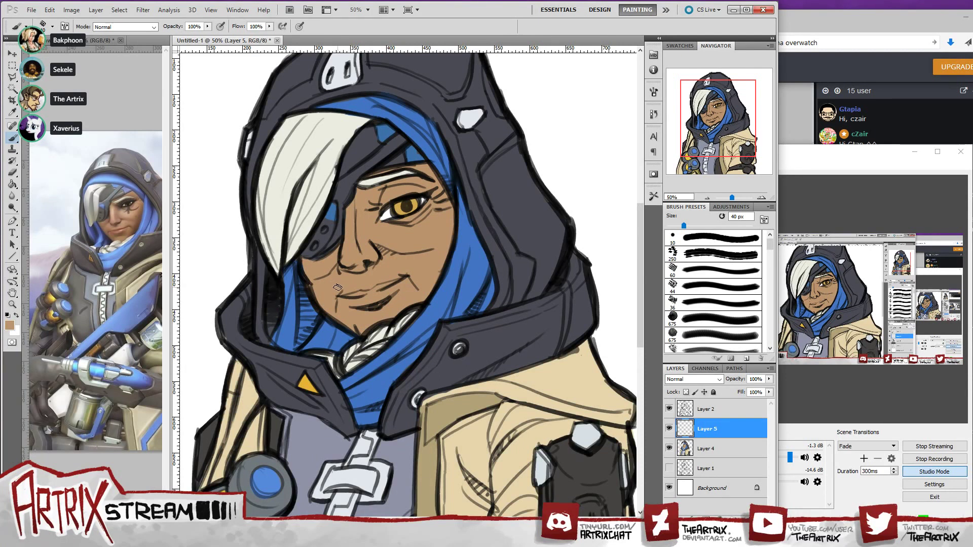
mouse_move(737, 143)
left_mouse_down()
mouse_move(744, 139)
mouse_move(727, 139)
mouse_move(723, 153)
mouse_move(735, 155)
left_mouse_up()
left_click_drag(722, 149, 712, 155)
left_click(308, 277, "alt")
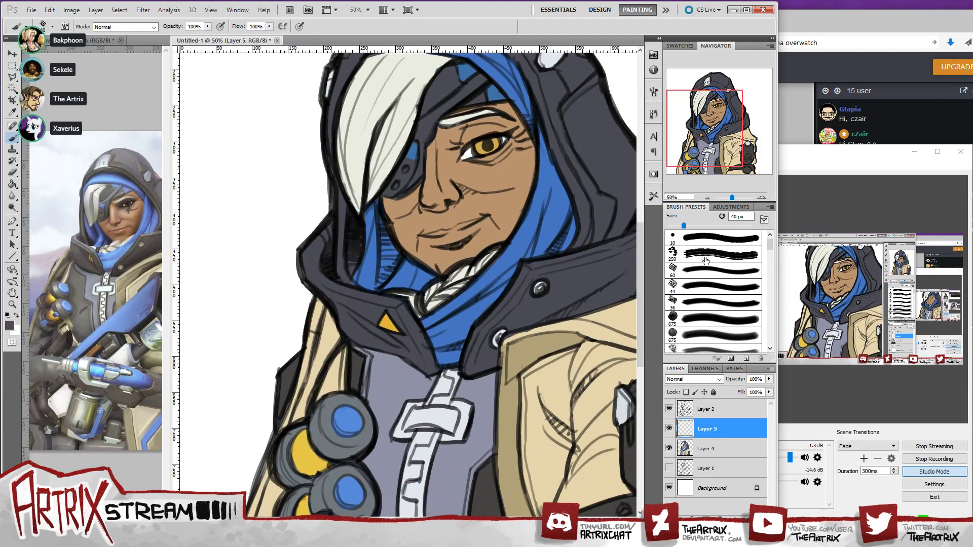
left_click_drag(699, 158, 744, 142)
left_click(596, 240, "ctrl")
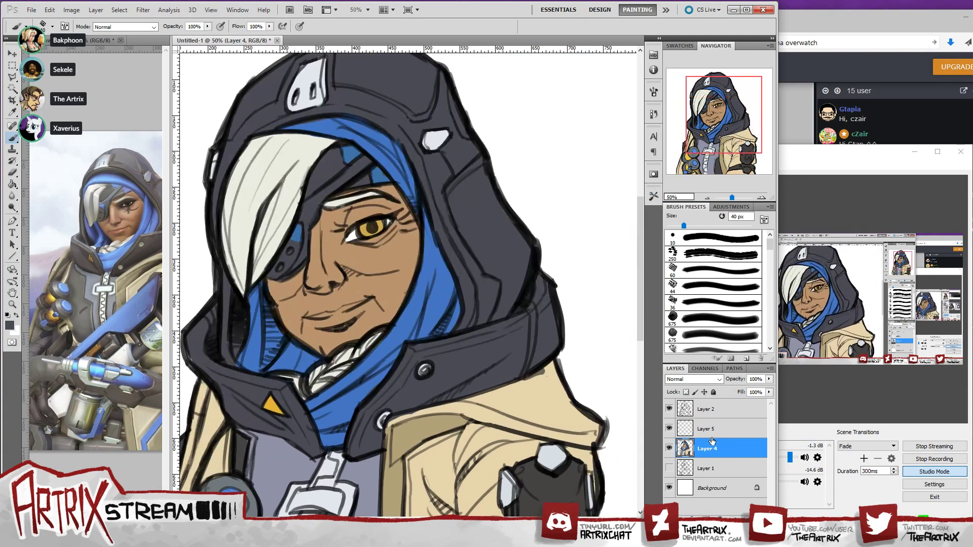
left_click(714, 428)
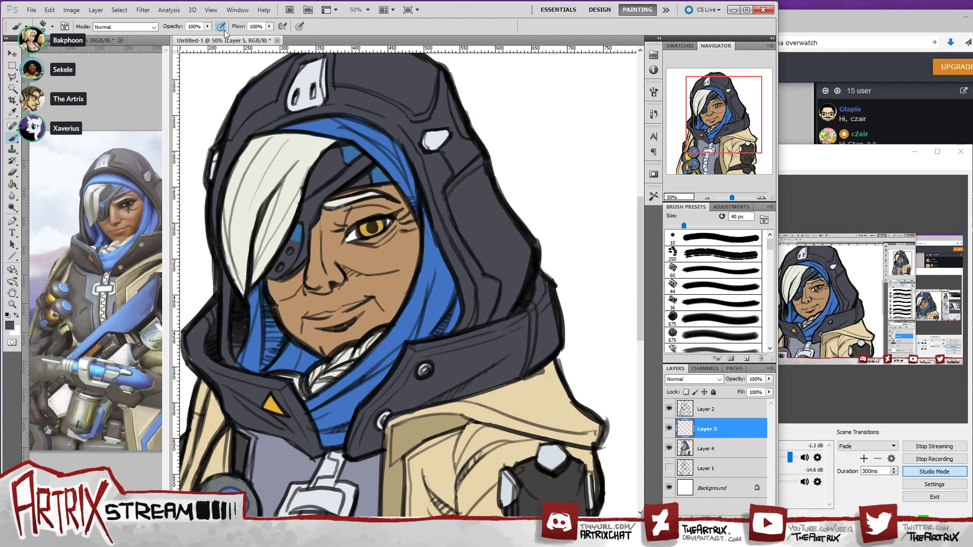
- Sample the skin tone, darken it to #b67d4c and shade the face on Layer 5, enlarging the brush to 60 px
left_click(292, 286, "alt")
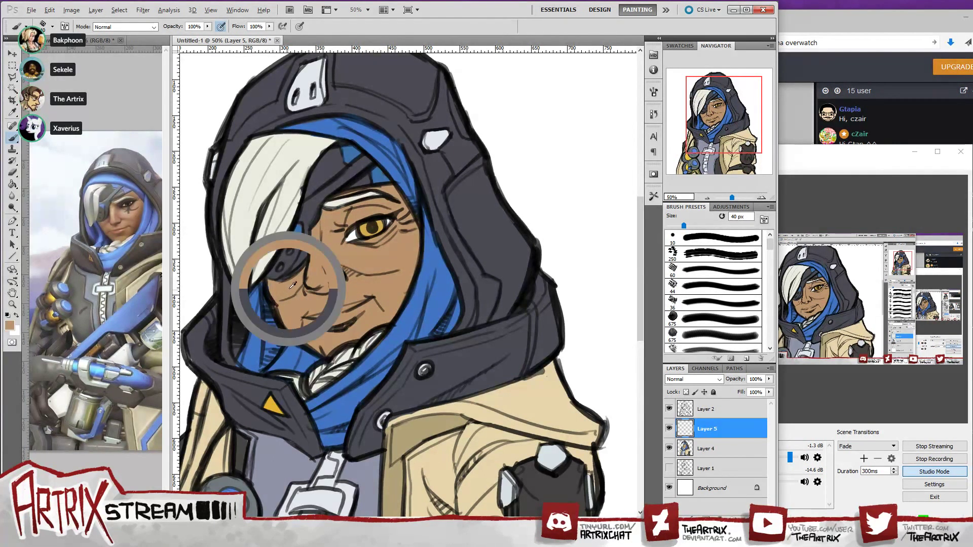
key("i")
left_click(9, 325)
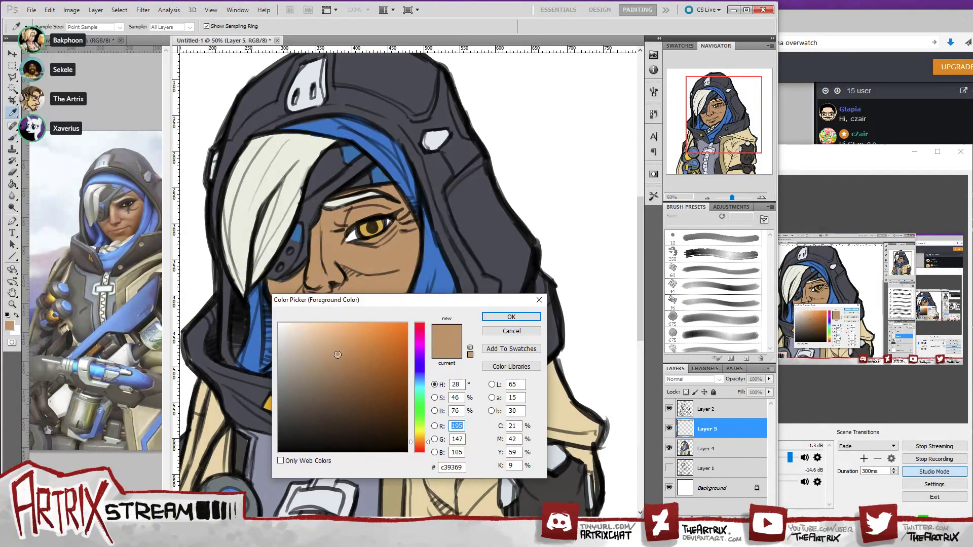
left_click_drag(338, 355, 353, 359)
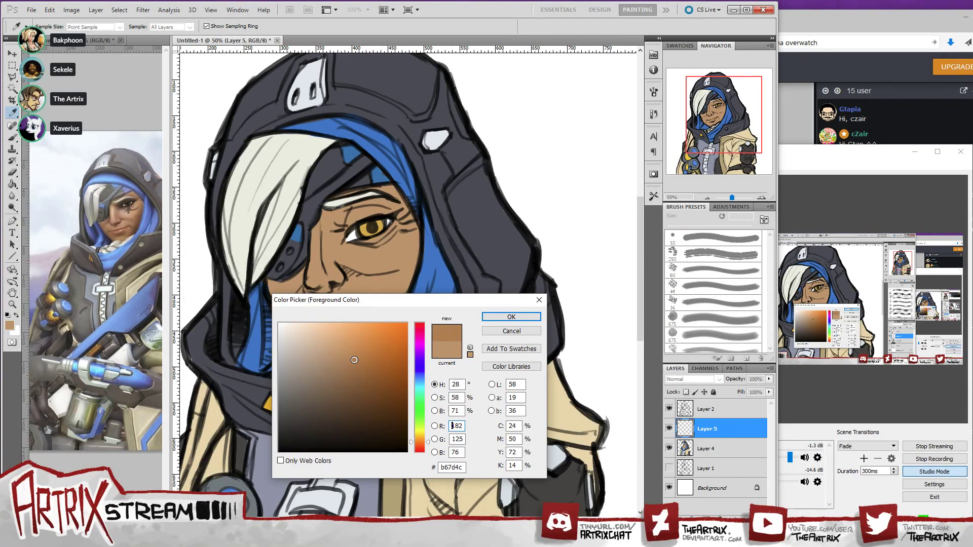
left_click(511, 317)
key("b")
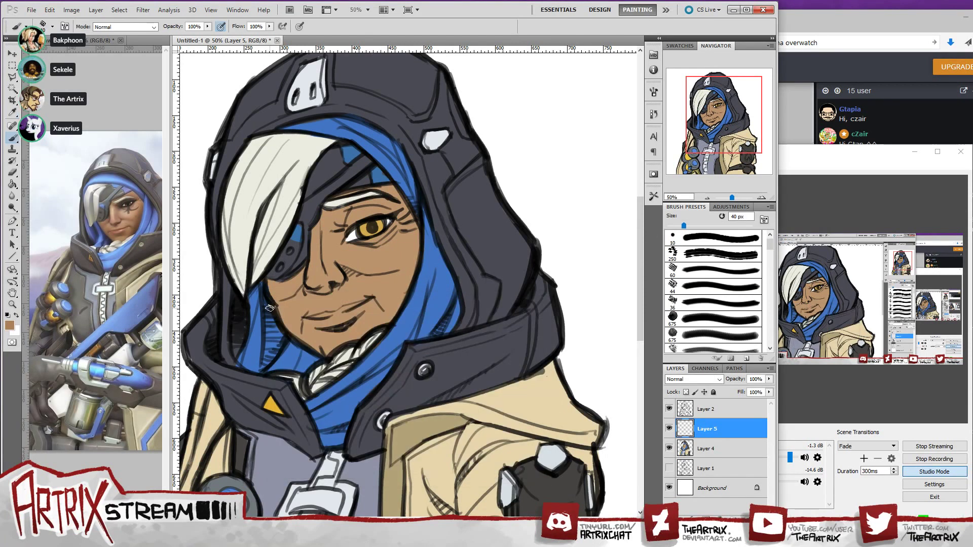
key("bracketright")
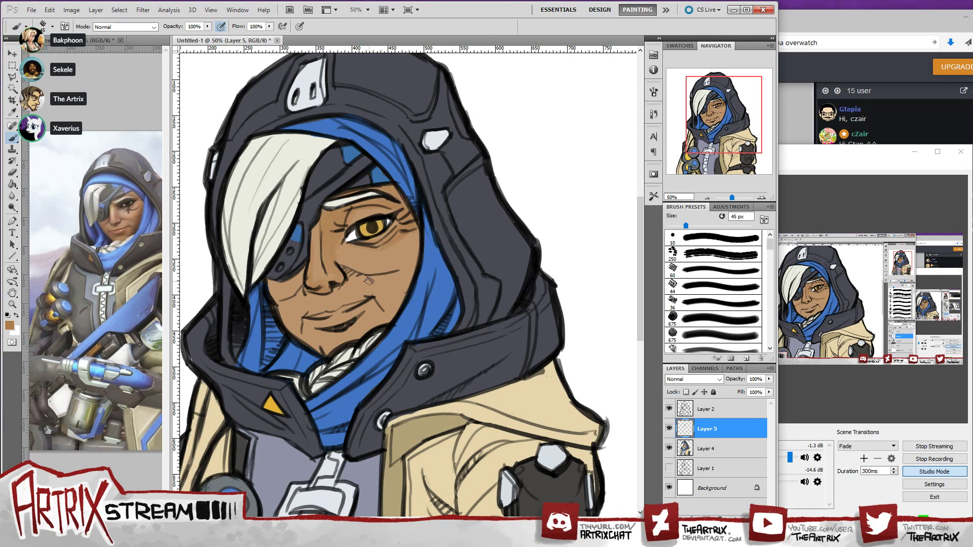
key("bracketright")
key("bracketright")
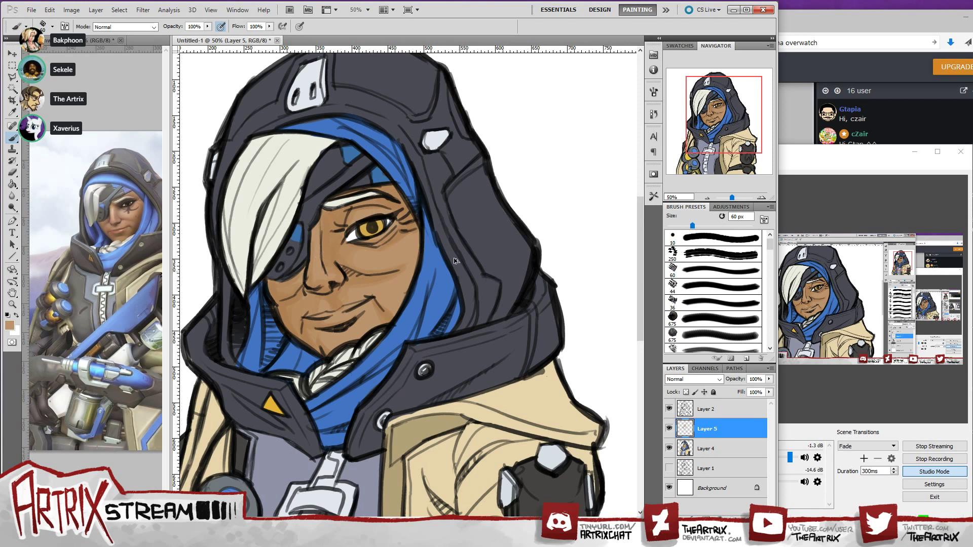
- Sample the iris gold, deepen it to #c28716 and paint shading into the iris on Layer 5
key("i")
left_click(363, 229)
left_click(9, 325)
left_click_drag(373, 345, 393, 352)
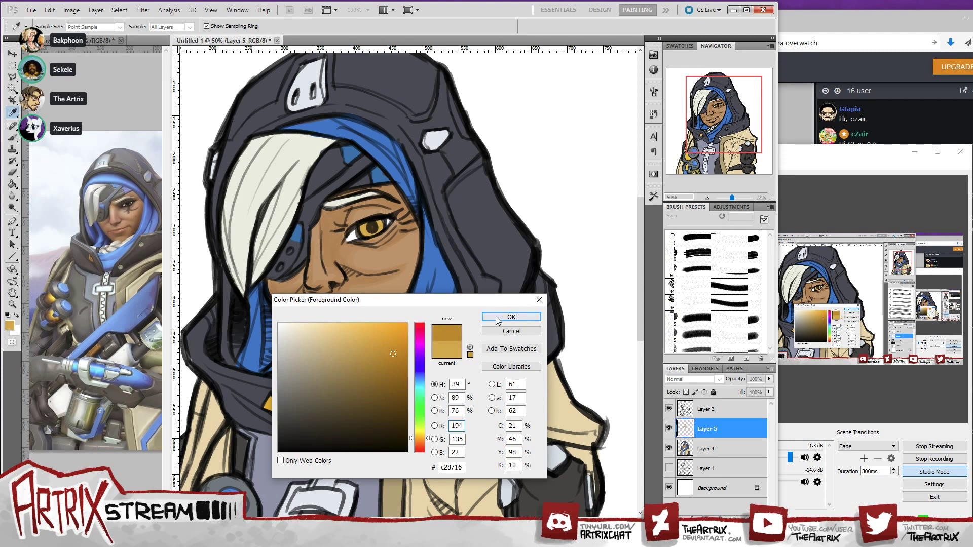
left_click(512, 317)
key("b")
mouse_move(365, 226)
left_mouse_down()
mouse_move(381, 224)
mouse_move(360, 232)
left_mouse_up()
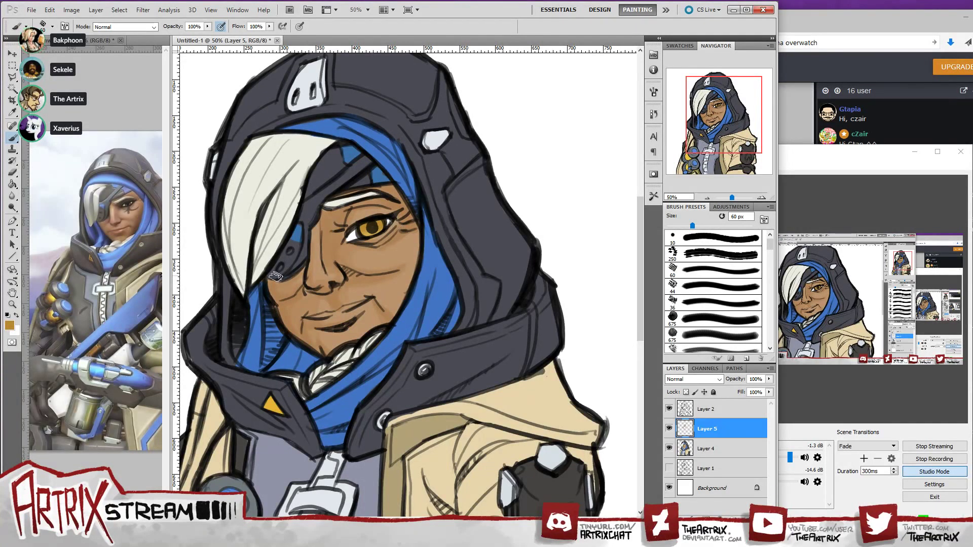
- Shade the white of the eye with #d0d0d0 and a darker grey, using a 30 px brush
left_click(393, 224, "alt")
left_click(9, 325)
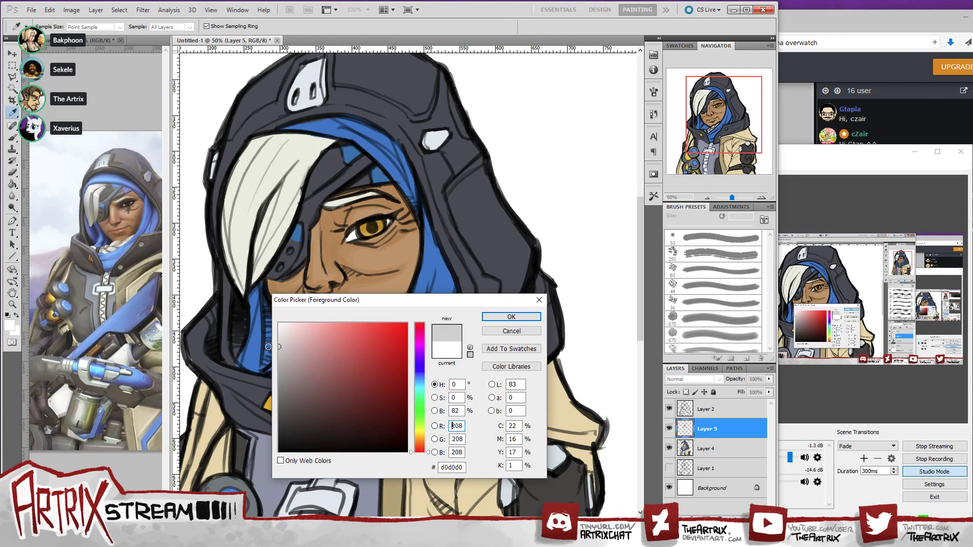
left_click(498, 317)
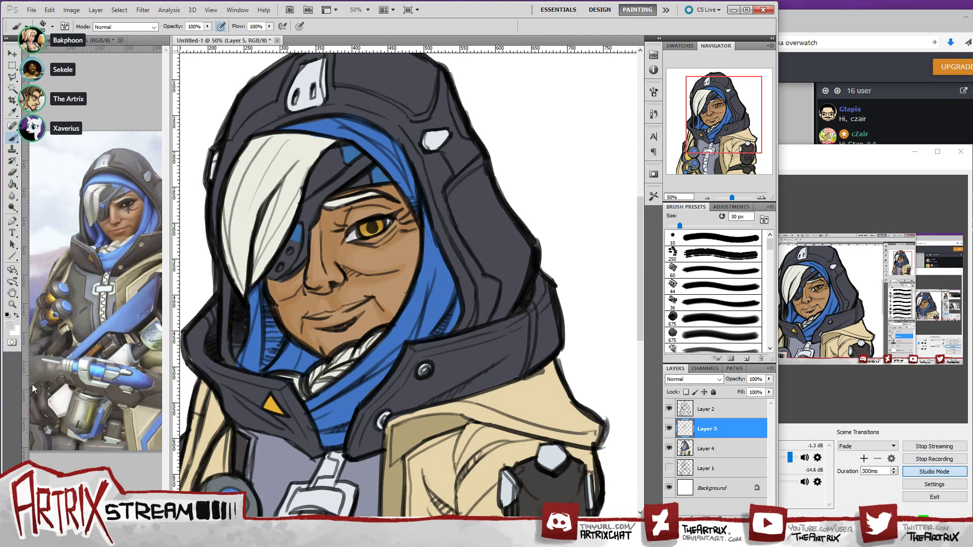
left_click(10, 324)
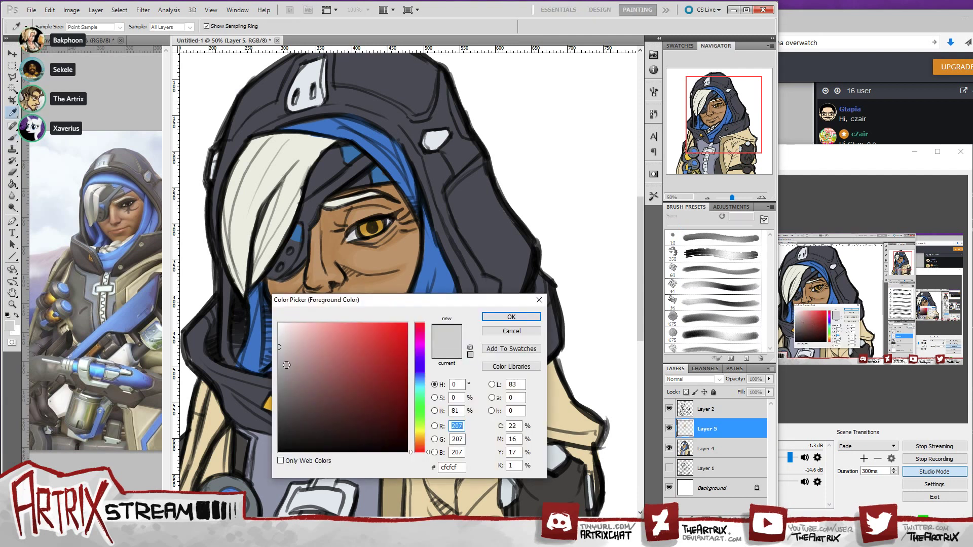
left_click(512, 317)
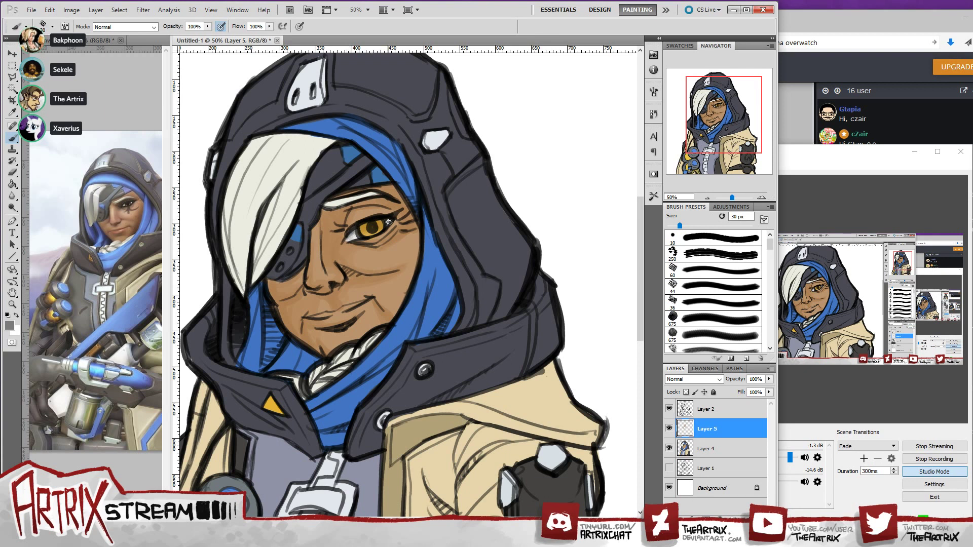
- Sample the iris colour, change it to dark brown #915a13 and deepen the shadow in the iris
key("i")
left_click(361, 228)
left_click(10, 325)
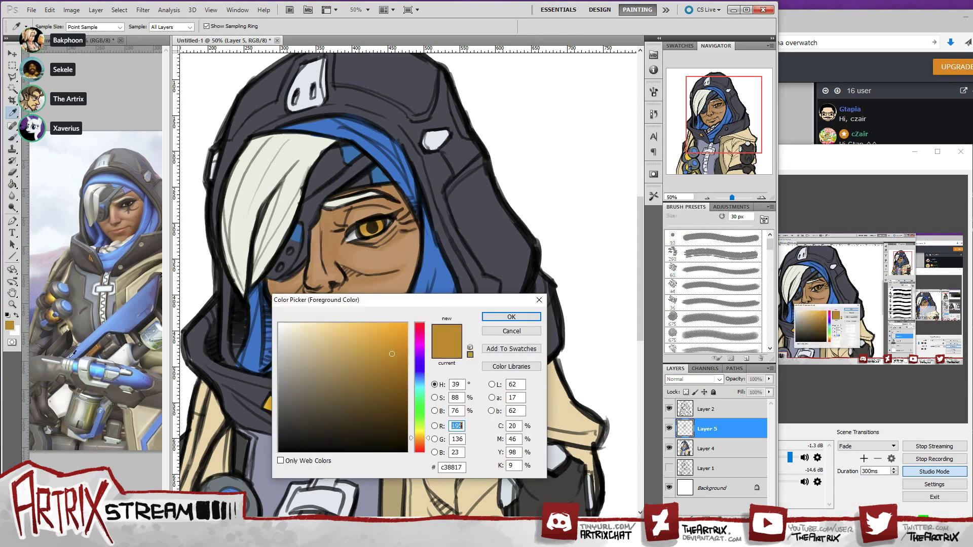
left_click_drag(394, 356, 391, 378)
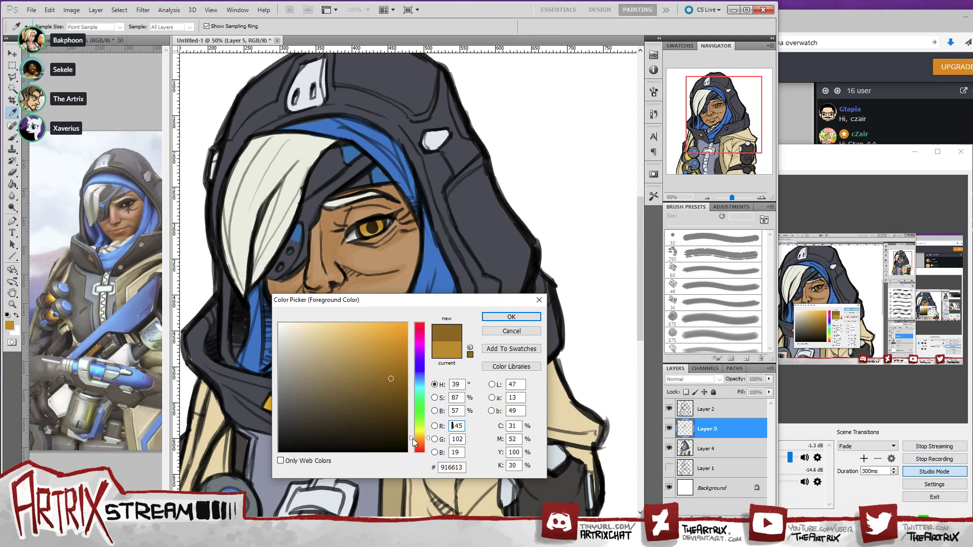
left_click(421, 437)
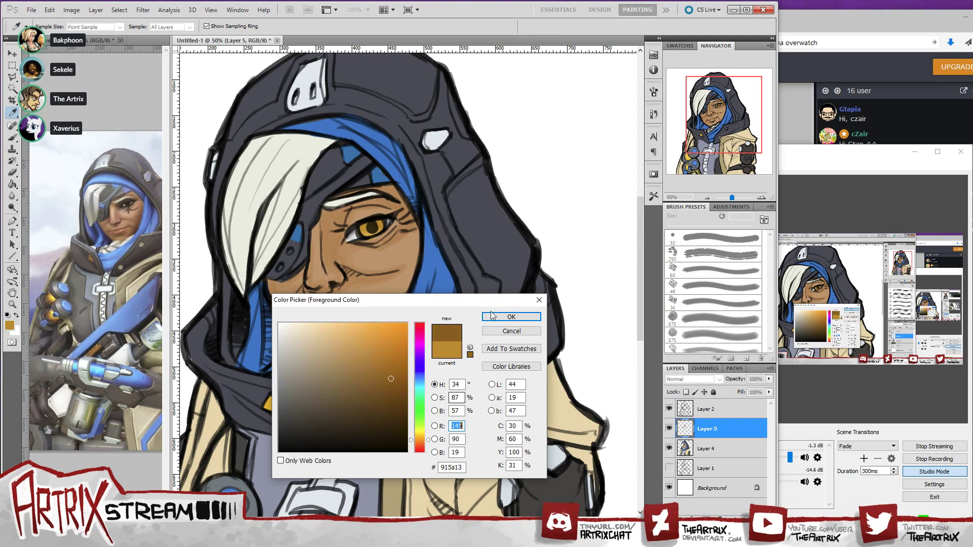
left_click(511, 316)
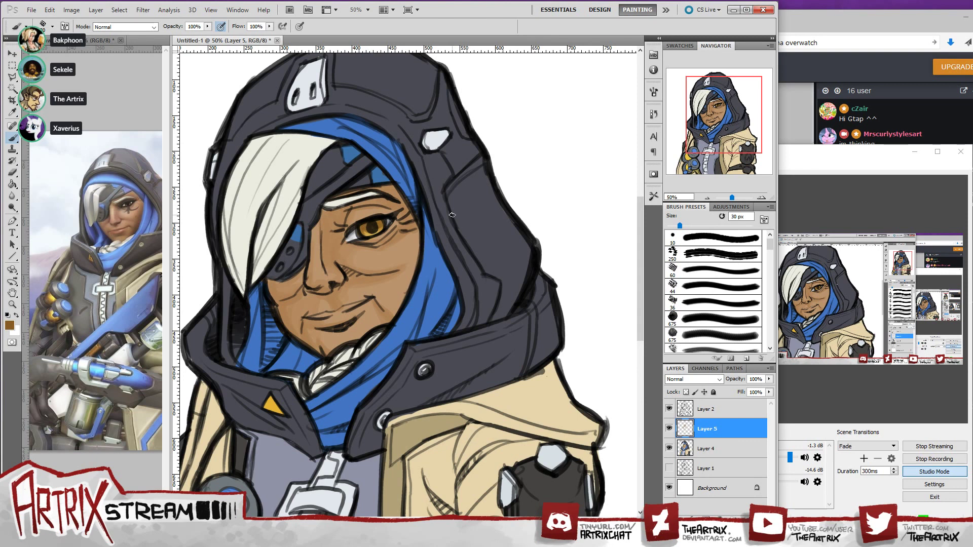
- Add brighter gold #eeb342 highlights to the iris and sample the grey from the eye's inner white
left_click_drag(733, 141, 729, 147)
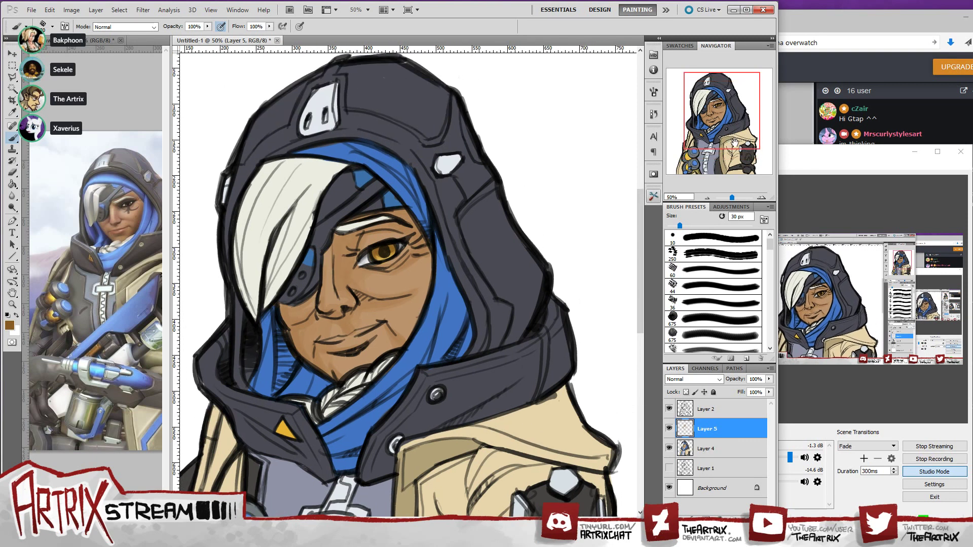
left_click(380, 255, "alt")
left_click(10, 326)
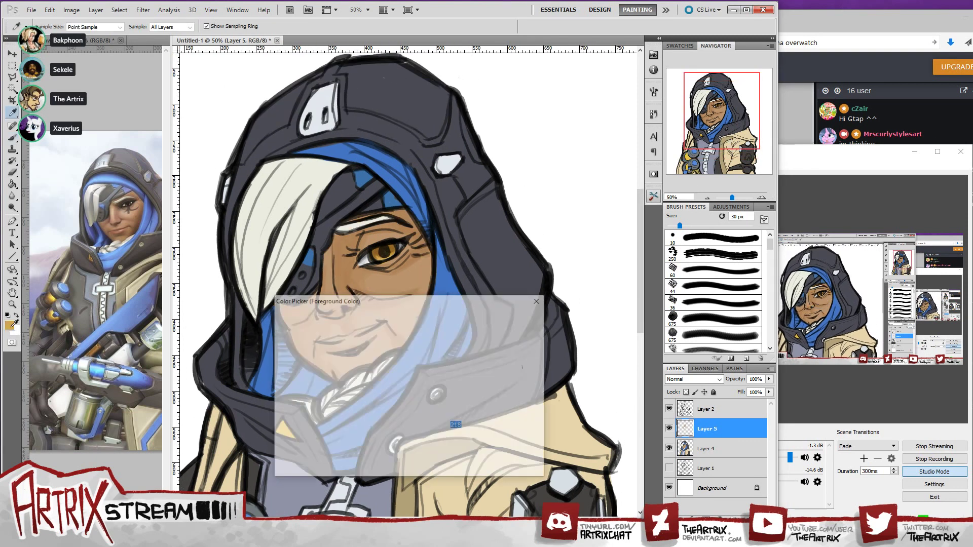
left_click_drag(369, 343, 371, 331)
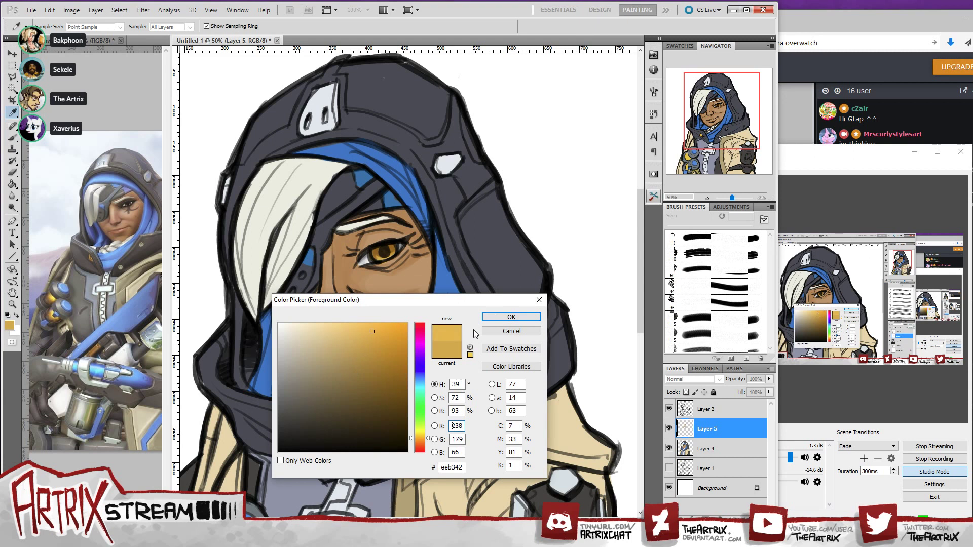
left_click(512, 317)
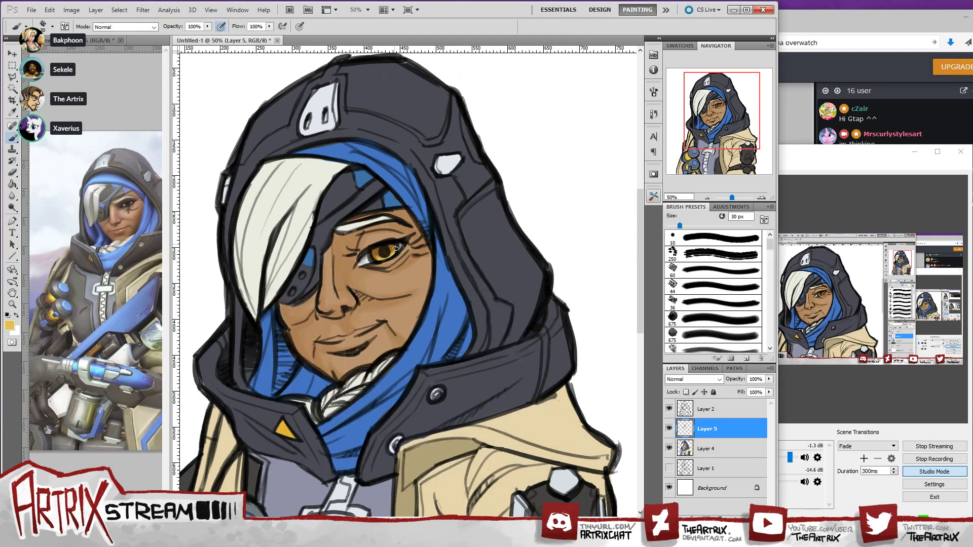
left_click_drag(723, 108, 716, 110)
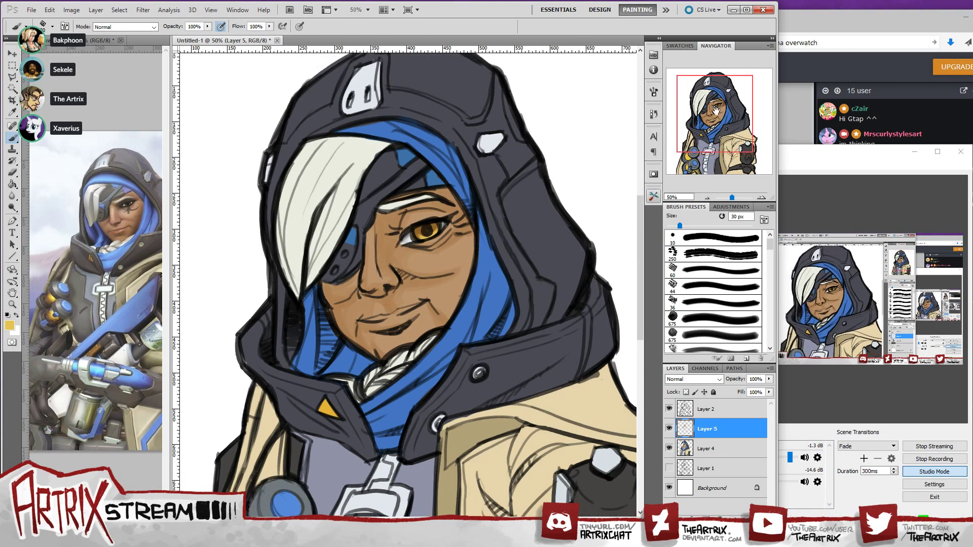
left_click(406, 237, "alt")
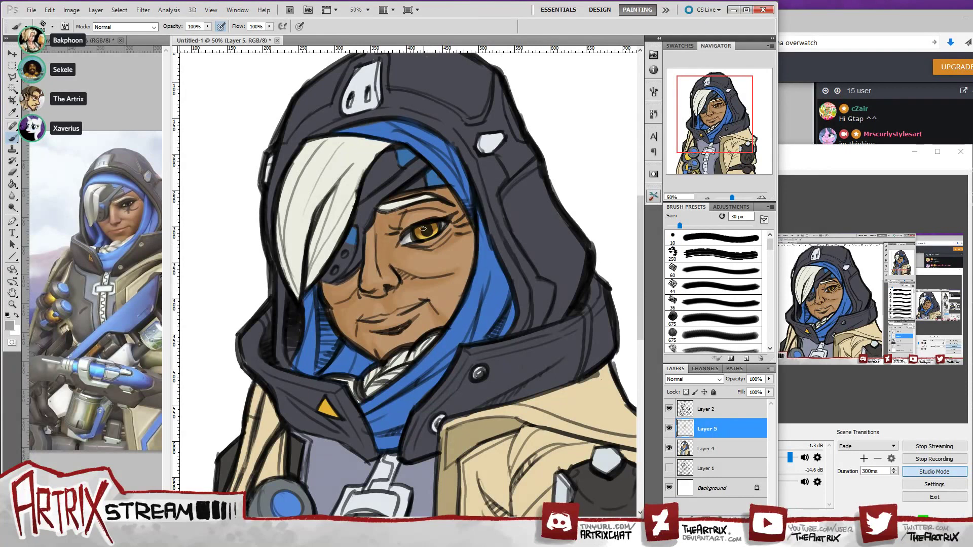
- Sample the skin tone below the eye, darken it to #935f32 and shade the face with a 45 px brush
left_click(408, 248, "alt")
left_click(9, 325)
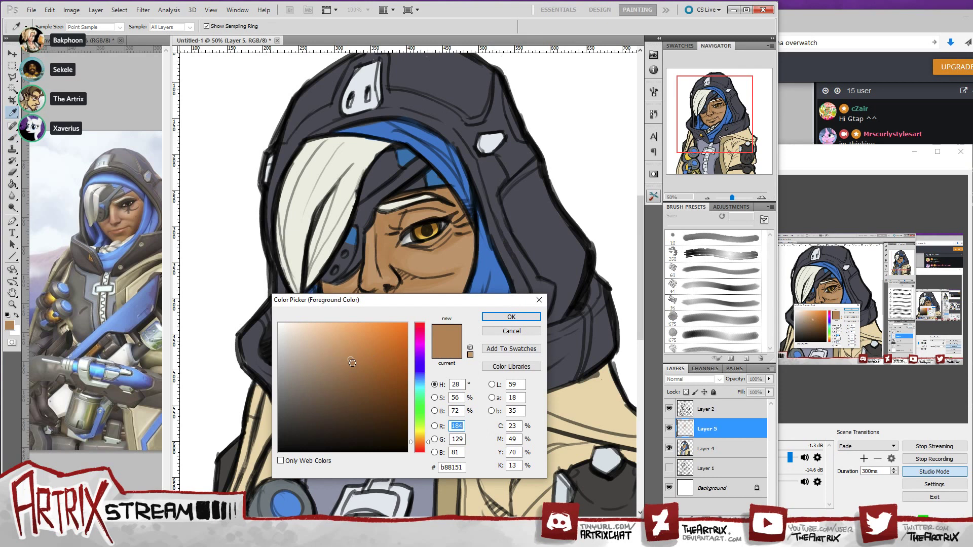
left_click_drag(354, 363, 363, 377)
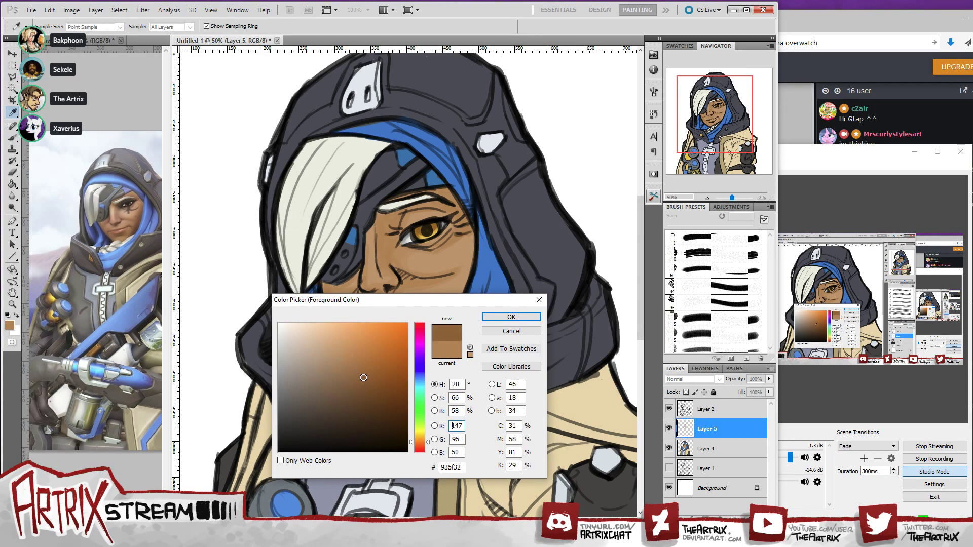
left_click(511, 317)
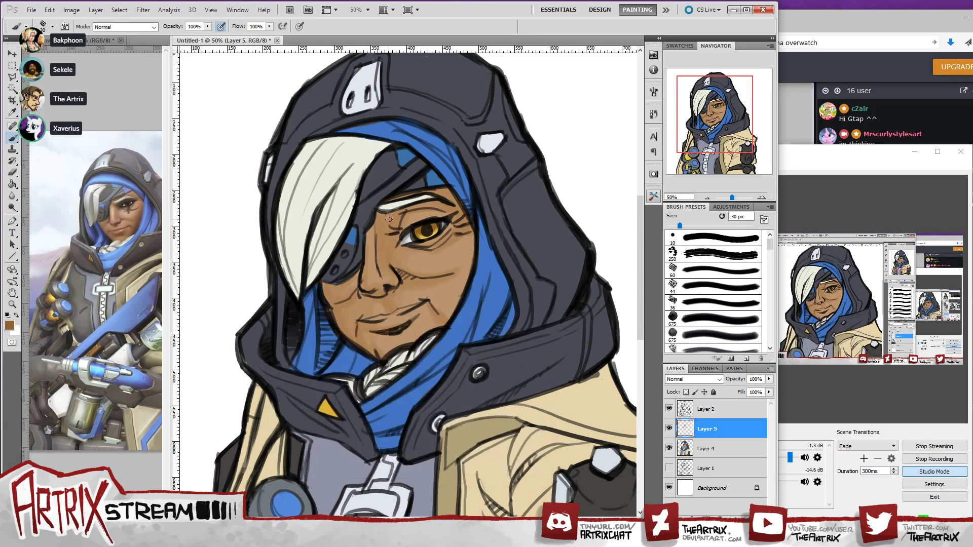
key("bracketright")
key("bracketright")
key("bracketright")
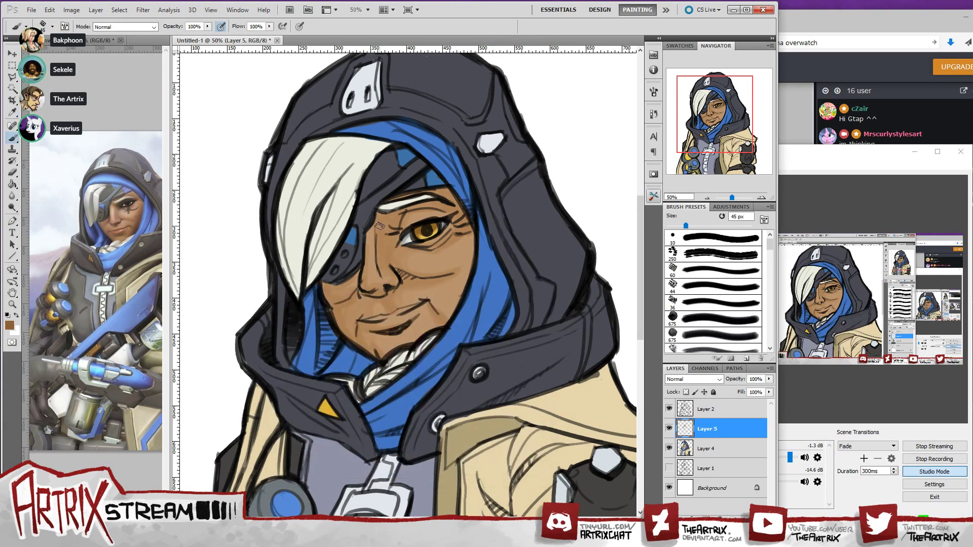
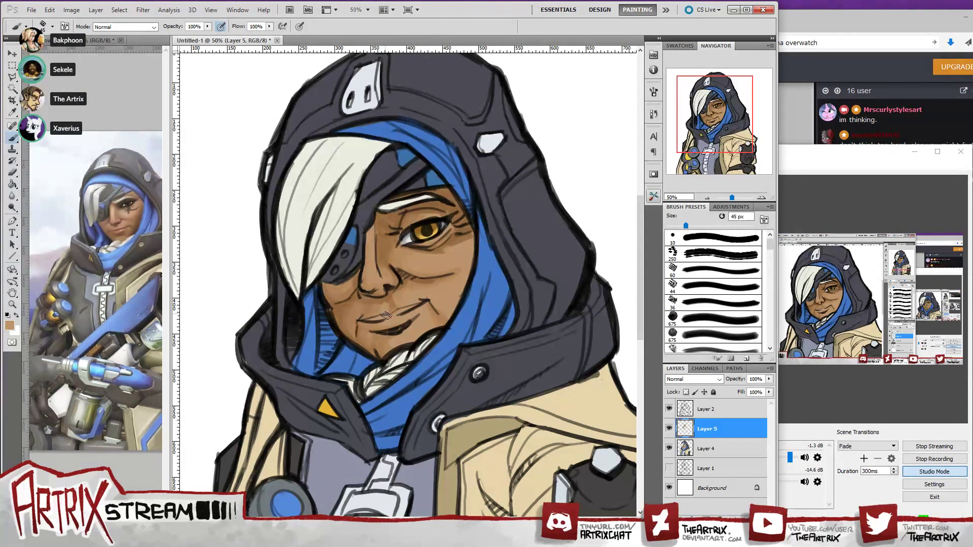
- Resample skin tones from around the nose and cheeks to blend the shading across the face
left_click(389, 299, "alt")
left_click_drag(404, 288, 433, 278)
left_click_drag(737, 142, 736, 142)
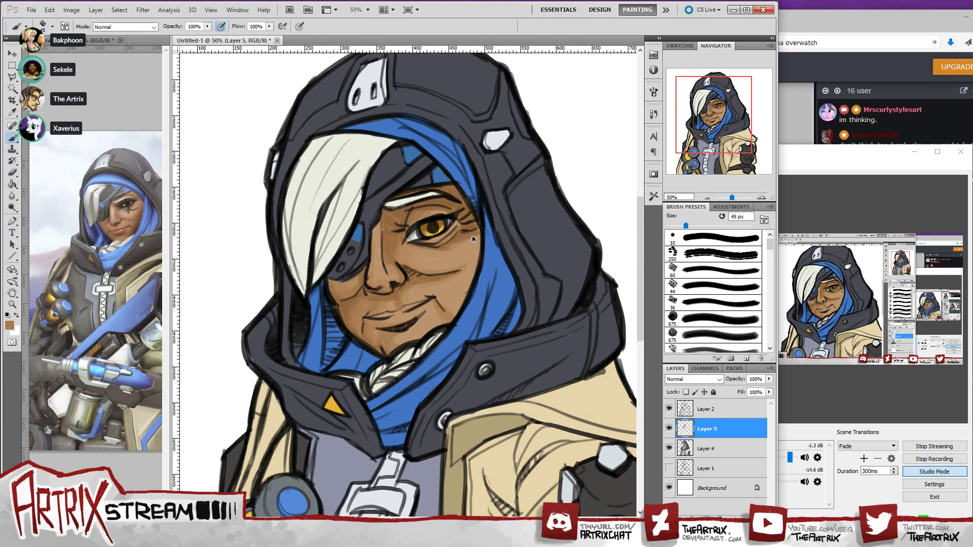
left_click(427, 266, "alt")
left_click(349, 290, "alt")
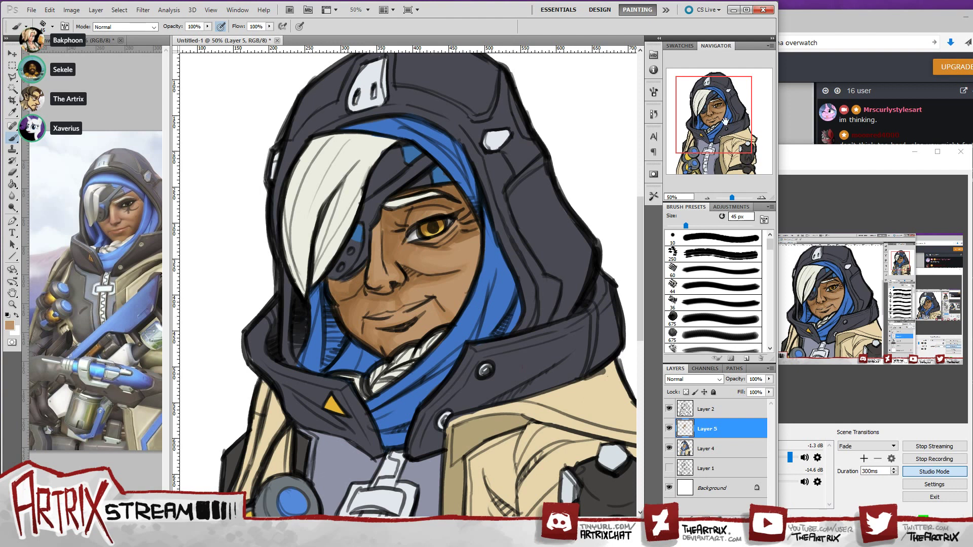
left_click_drag(720, 121, 720, 121)
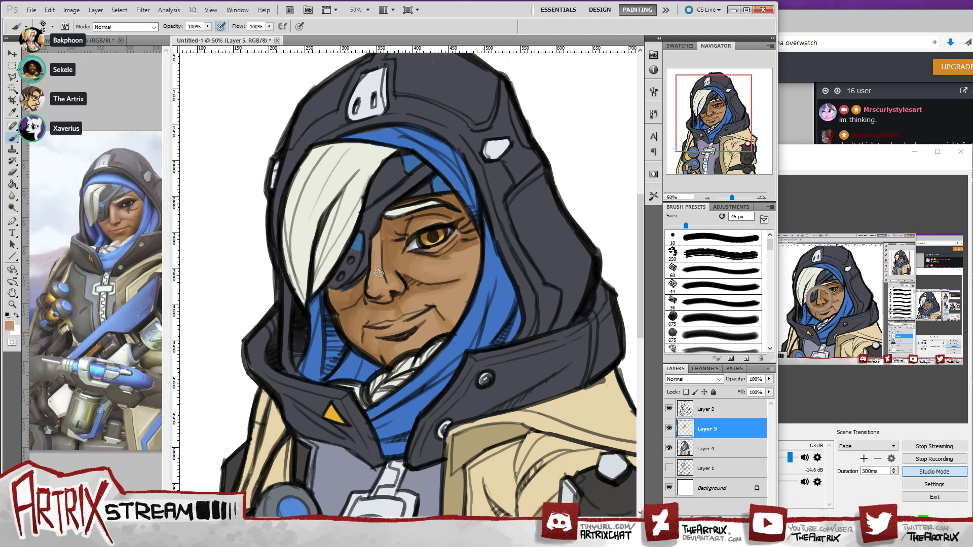
- Lighten the sampled skin tone and add highlights to the face, enlarging the brush to 70 px
left_click(9, 325)
left_click_drag(343, 350, 337, 344)
left_click(512, 317)
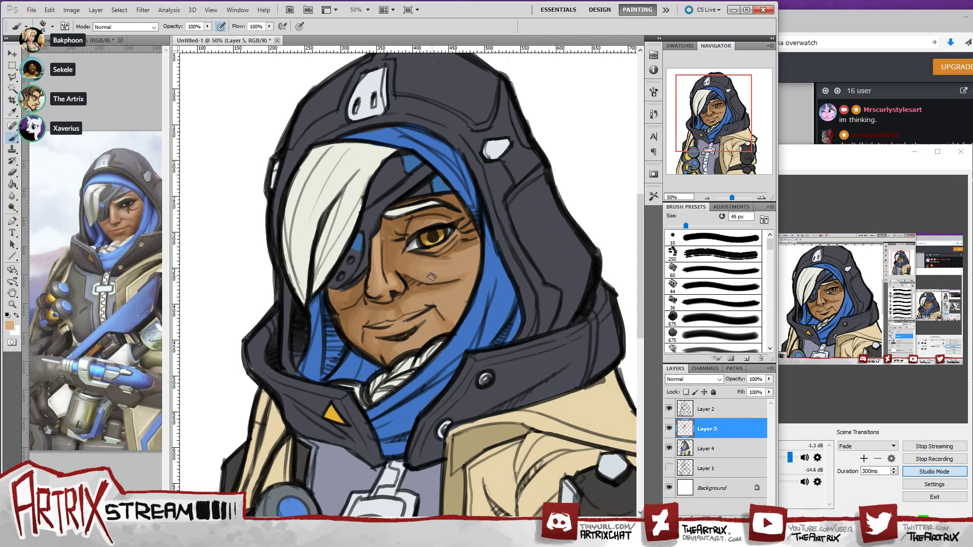
key("bracketright")
key("bracketright")
key("bracketright")
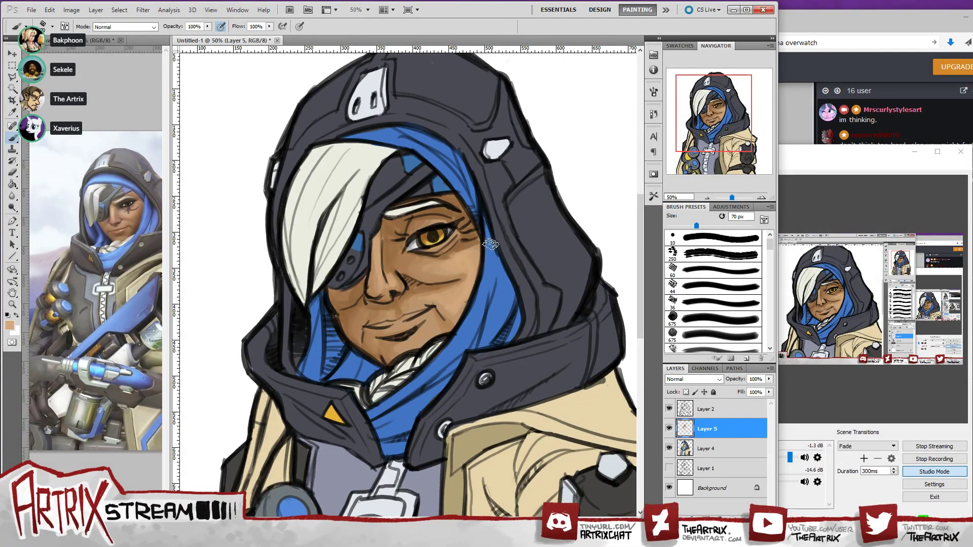
- Sample the brown skin tone beside the eye and set the brush size to 40 px
left_click(413, 263, "alt")
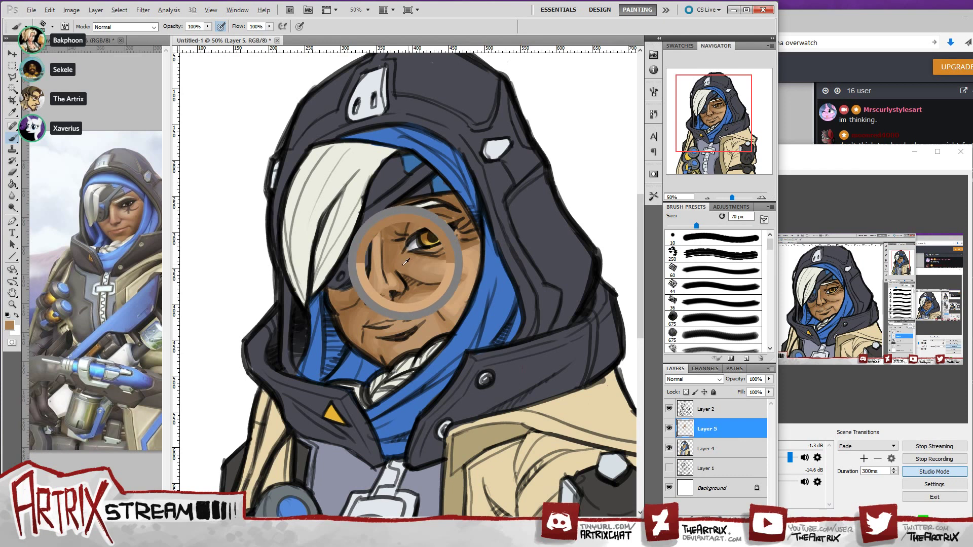
left_click(464, 244, "alt")
key("]")
key("]")
key("[")
key("[")
key("[")
key("[")
key("[")
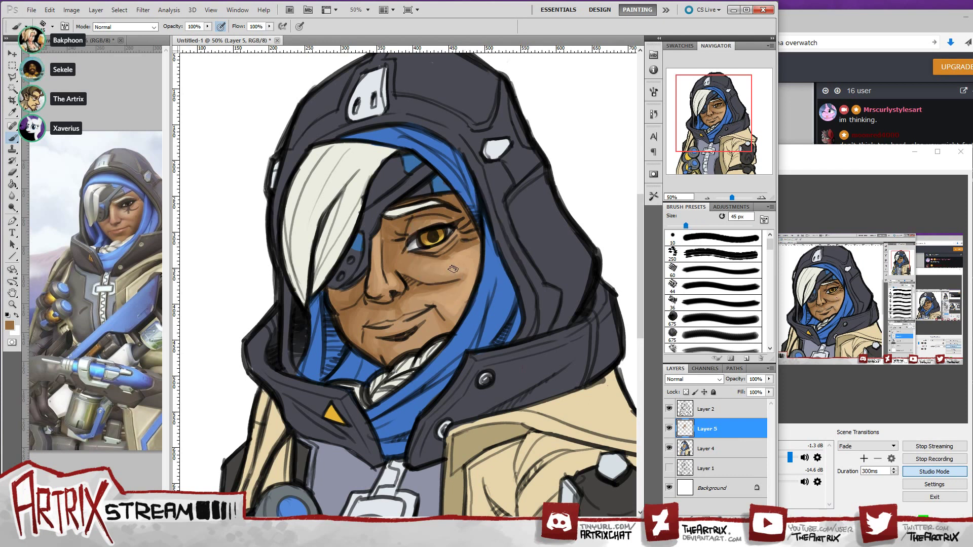
key("bracketleft")
- Try to shade the outer cheek with upward strokes from the jaw to the temple
left_click_drag(454, 324, 473, 243)
left_click_drag(467, 285, 475, 249)
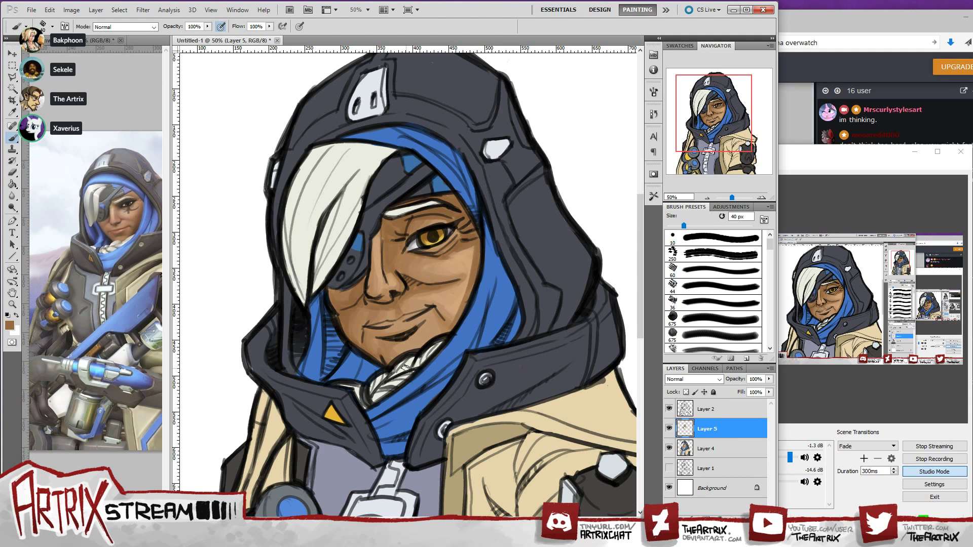
key("ctrl+alt+z")
key("ctrl+alt+z")
key("ctrl+alt+z")
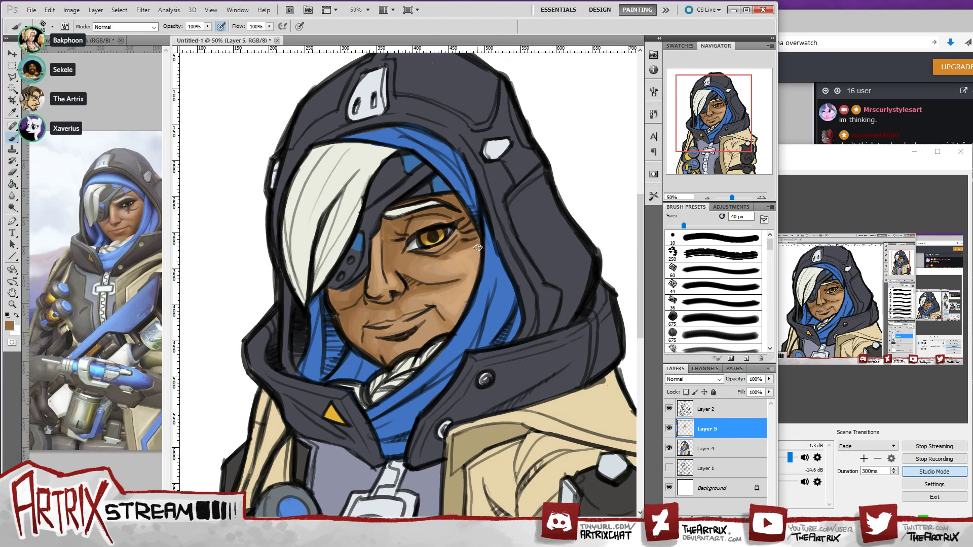
- Shade the outer edge of the face from temple to jaw, then resample the skin tone above the mouth
left_click_drag(478, 245, 475, 288)
left_click_drag(453, 329, 465, 291)
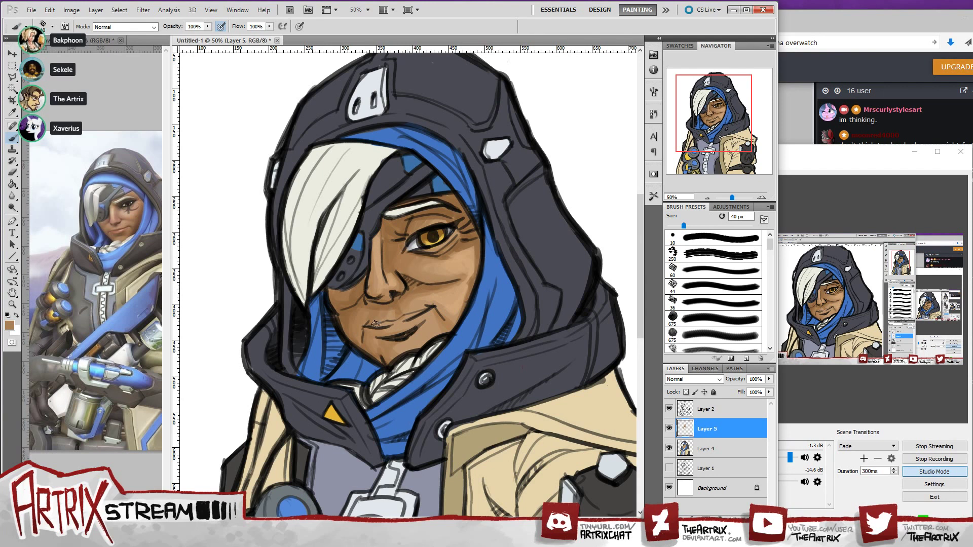
left_click(371, 306, "alt")
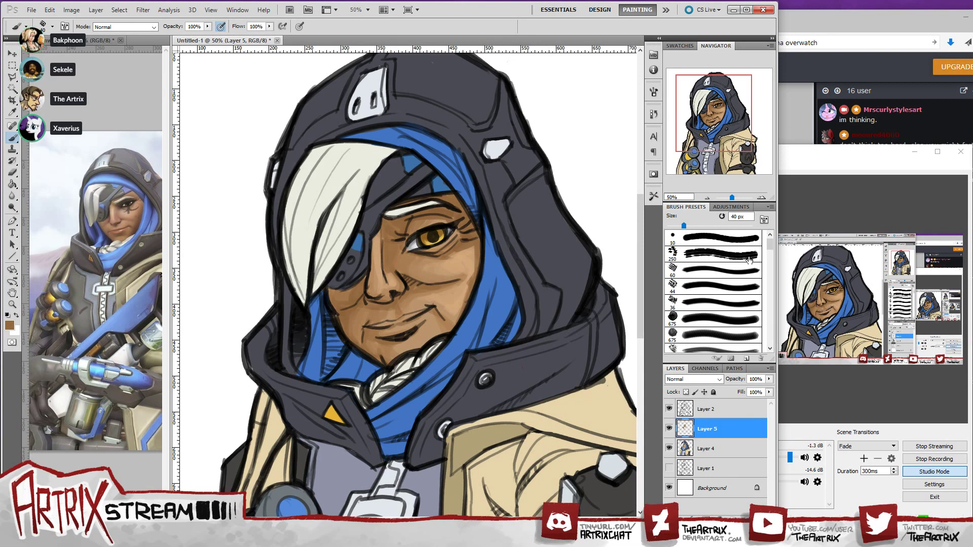
- Sample the eyepatch's dark grey and darken it for shading the eyepatch
mouse_move(739, 129)
left_mouse_down()
mouse_move(724, 151)
mouse_move(714, 117)
mouse_move(732, 123)
left_mouse_up()
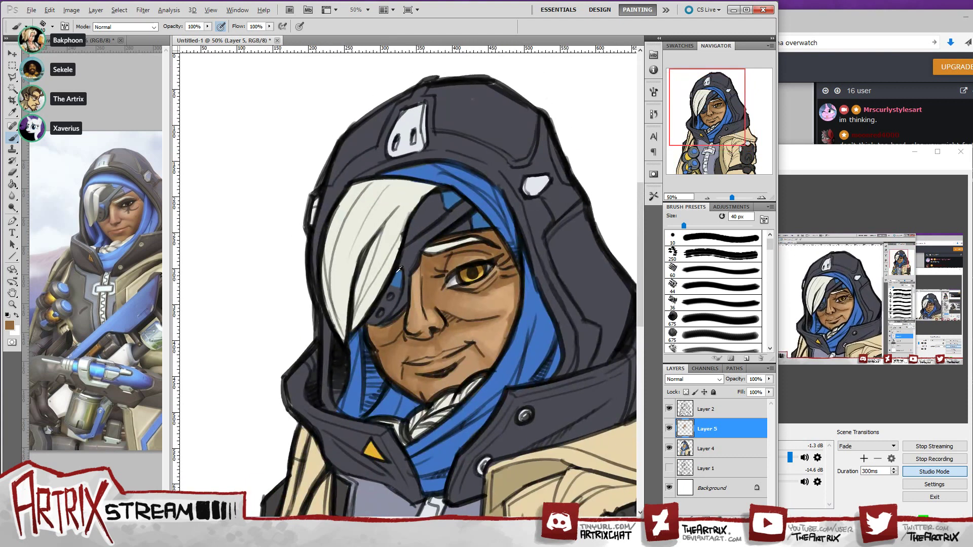
left_click(404, 218, "alt")
key("i")
left_click(10, 324)
left_click_drag(297, 413, 308, 423)
left_click(510, 319)
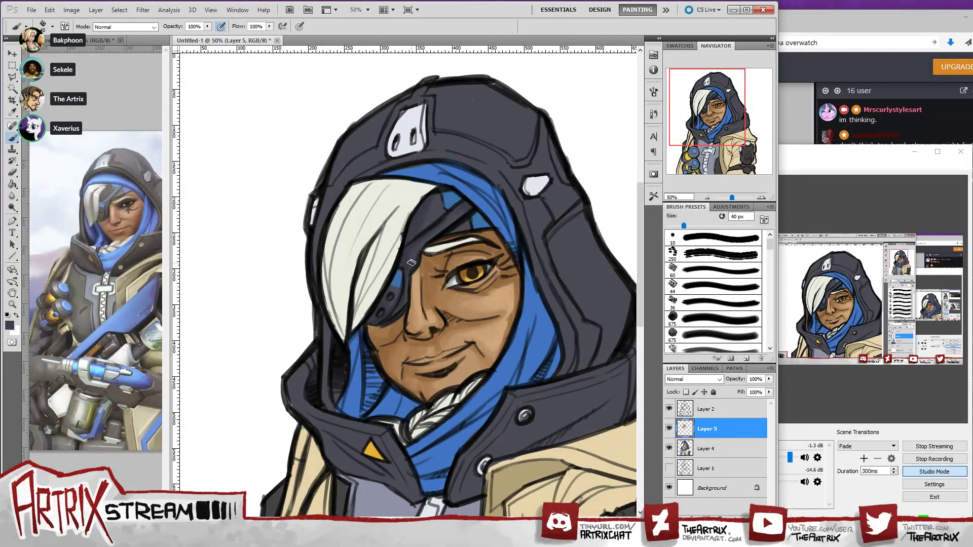
- Sample the off-white of the hair and darken it to #a7a795 for the hair shadows
left_click_drag(701, 127, 699, 128)
left_click(367, 253, "alt")
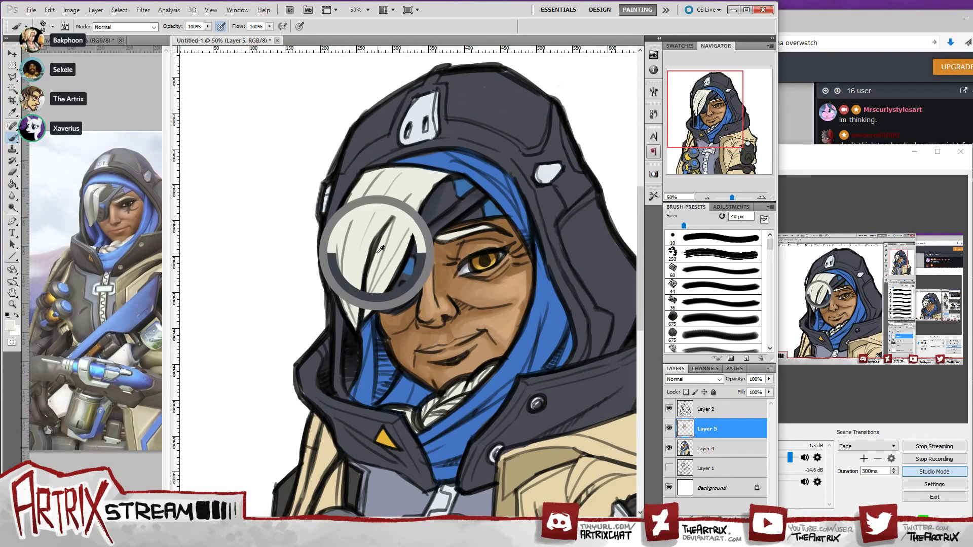
left_click(9, 326)
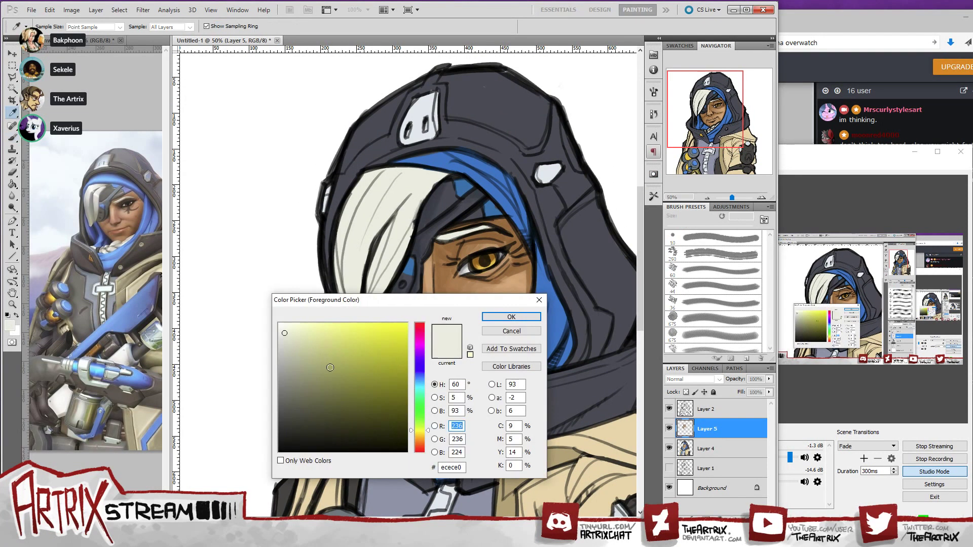
left_click_drag(286, 355, 293, 368)
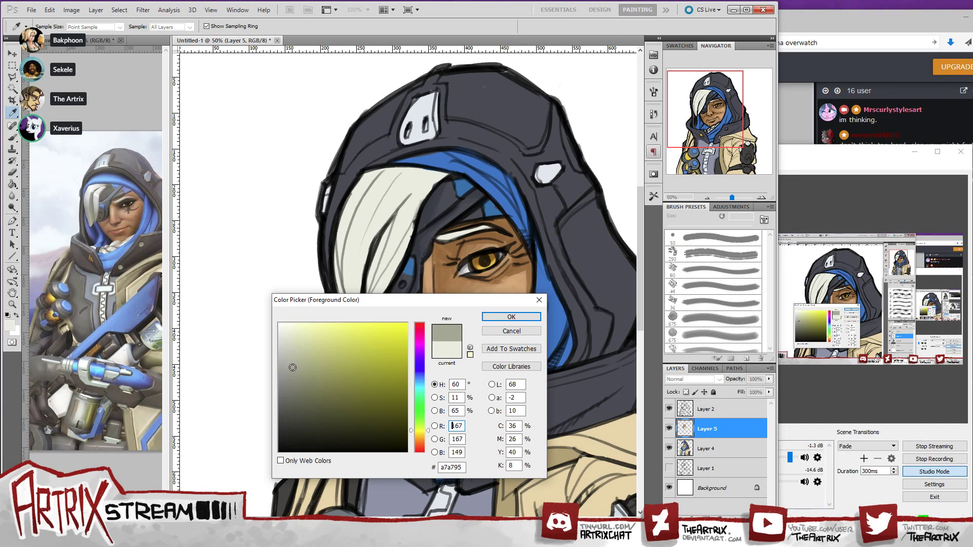
left_click(512, 317)
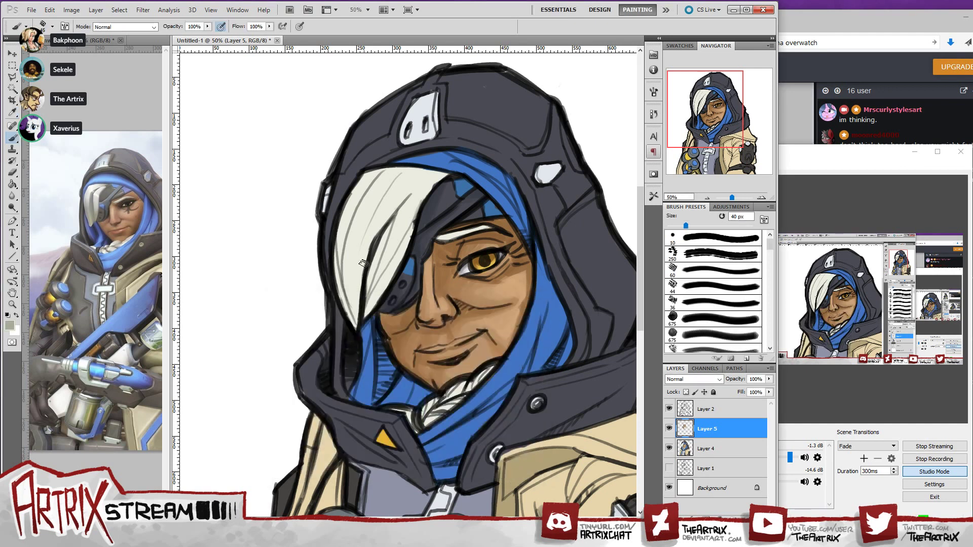
- Try to shade the white hair lock from its tip upward with an 80 px brush
key("bracketright")
key("bracketright")
key("bracketright")
key("bracketright")
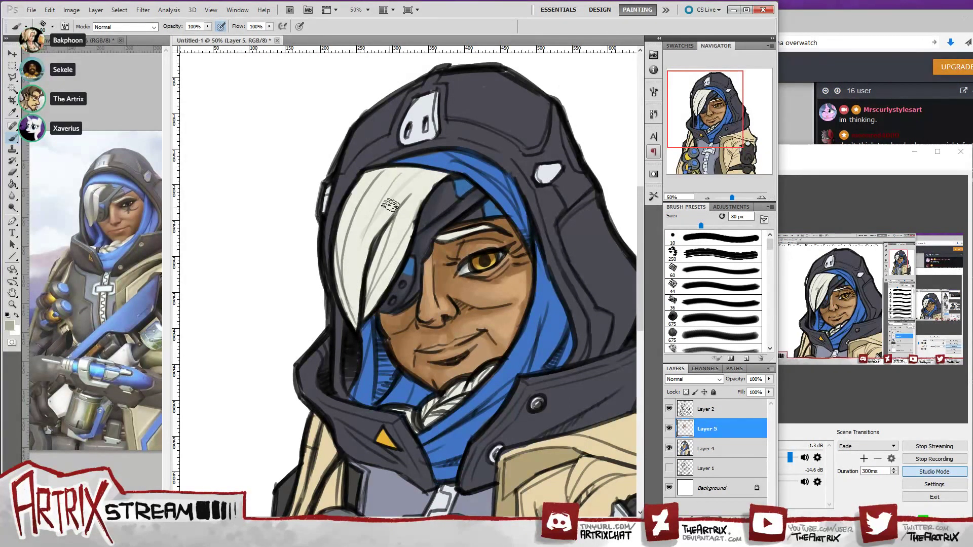
key("ctrl+z")
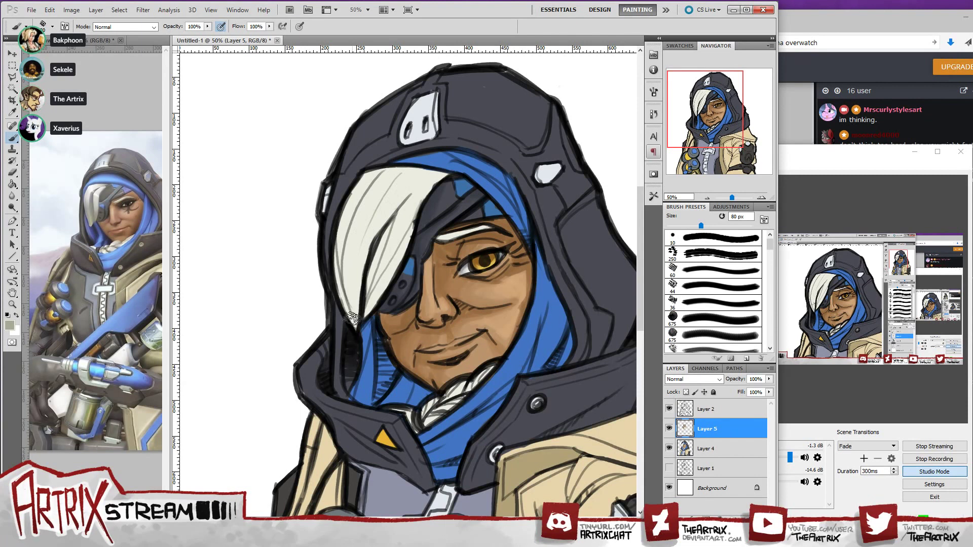
mouse_move(356, 327)
left_mouse_down()
mouse_move(355, 266)
mouse_move(367, 228)
left_mouse_up()
mouse_move(355, 264)
left_mouse_down()
mouse_move(372, 220)
mouse_move(355, 327)
mouse_move(360, 242)
left_mouse_up()
key("ctrl+z")
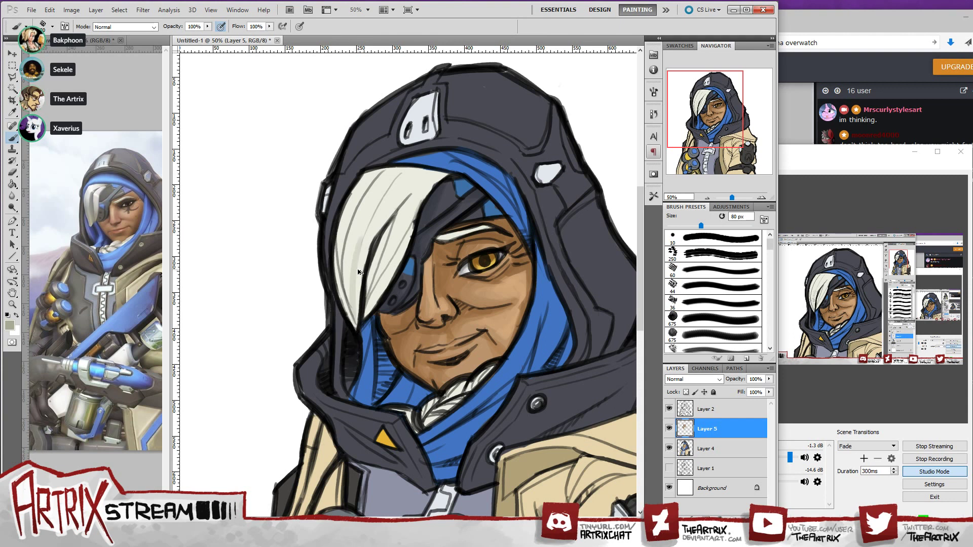
key("ctrl+z")
mouse_move(356, 322)
left_mouse_down()
mouse_move(361, 242)
mouse_move(410, 186)
mouse_move(387, 197)
mouse_move(411, 169)
mouse_move(361, 246)
mouse_move(362, 304)
mouse_move(348, 293)
mouse_move(355, 321)
mouse_move(356, 252)
mouse_move(404, 172)
mouse_move(386, 195)
mouse_move(361, 299)
mouse_move(353, 271)
mouse_move(351, 319)
mouse_move(399, 173)
mouse_move(387, 176)
mouse_move(353, 294)
mouse_move(346, 245)
mouse_move(351, 325)
mouse_move(348, 216)
mouse_move(340, 289)
mouse_move(370, 183)
mouse_move(346, 237)
mouse_move(371, 174)
mouse_move(346, 219)
mouse_move(375, 181)
mouse_move(371, 234)
left_mouse_up()
key("ctrl+z")
key("ctrl+z")
key("ctrl+alt+z")
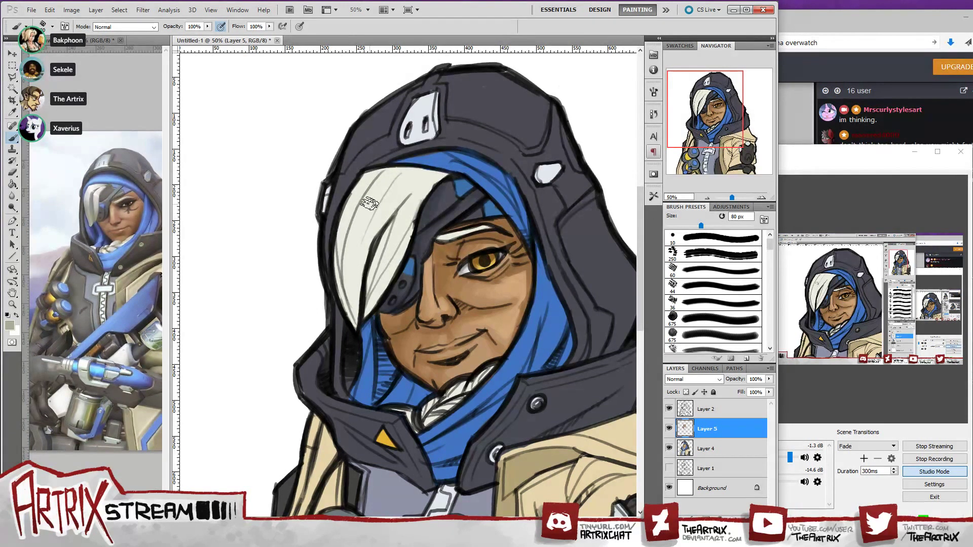
- Reduce the brush size to 50 px for finer hair shading
key("bracketleft")
key("bracketleft")
key("bracketleft")
left_click_drag(712, 128, 712, 129)
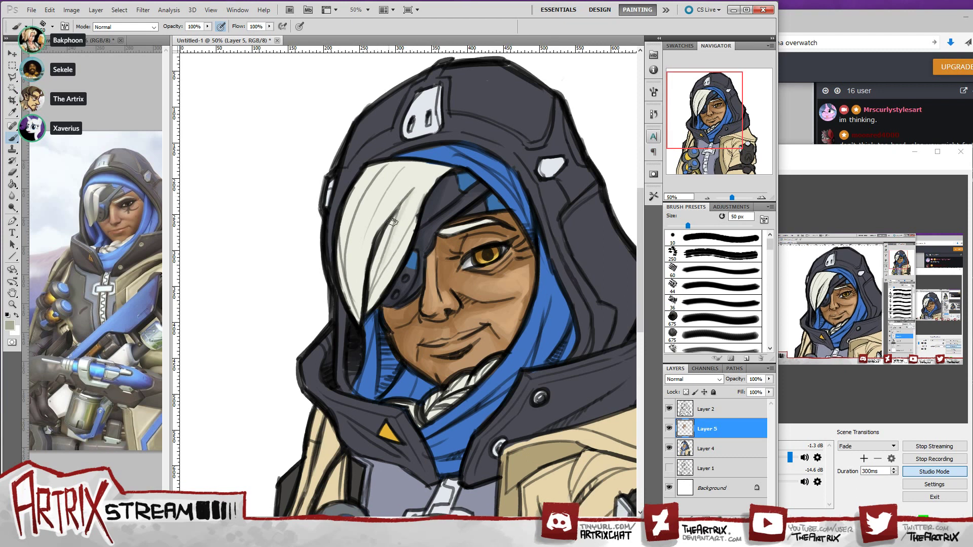
- Try to shade the hair strand beside the eyepatch with long downward strokes along its dark parting
left_click_drag(392, 222, 372, 300)
left_click_drag(379, 256, 371, 294)
left_click_drag(385, 235, 375, 281)
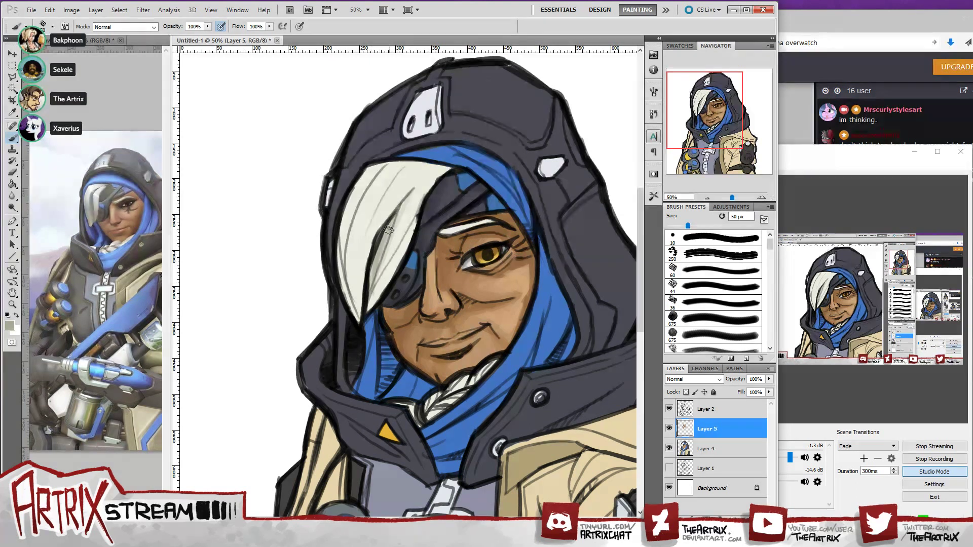
key("ctrl+alt+z")
key("ctrl+alt+z")
key("ctrl+alt+z")
key("ctrl+alt+z")
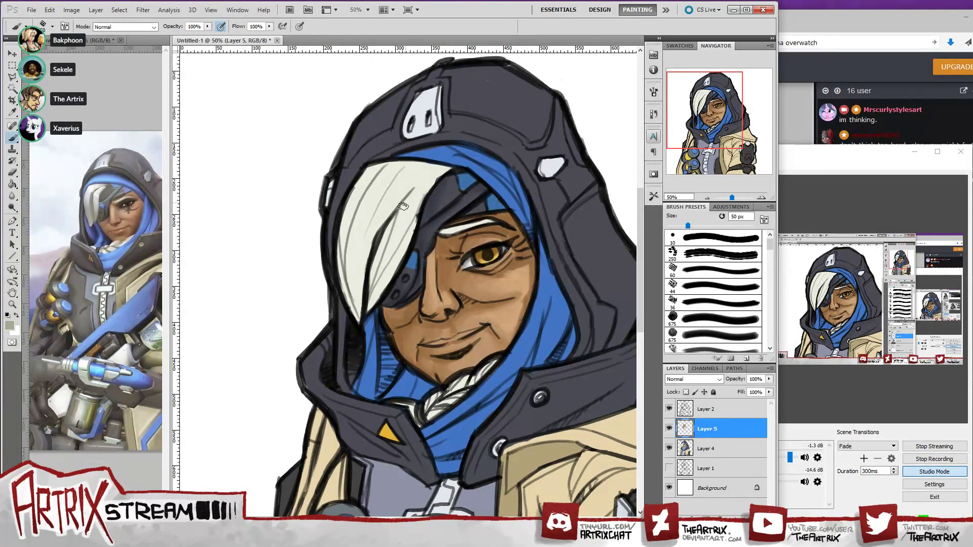
left_click_drag(390, 228, 372, 312)
key("ctrl+alt+z")
left_click_drag(401, 217, 367, 308)
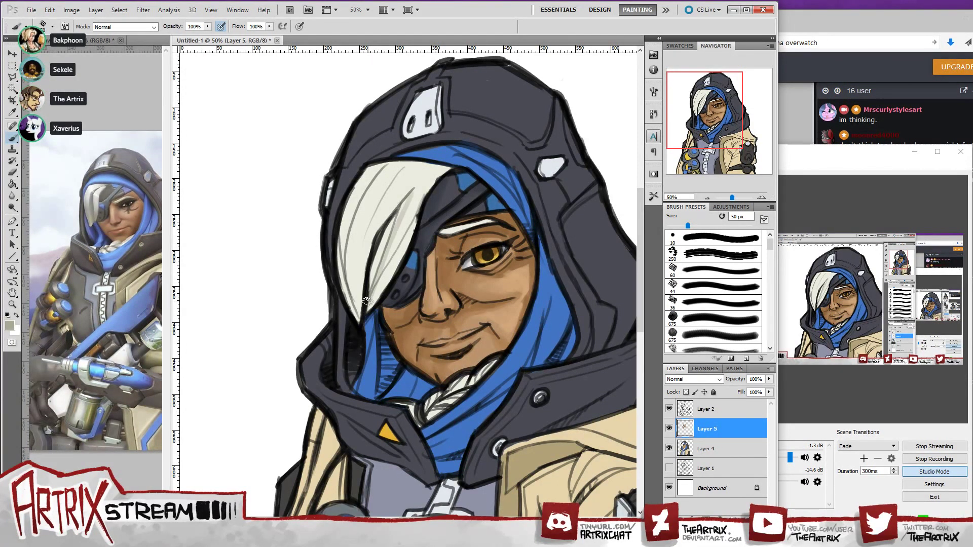
key("ctrl+alt+z")
mouse_move(393, 224)
left_mouse_down()
mouse_move(376, 282)
mouse_move(404, 203)
mouse_move(371, 293)
left_mouse_up()
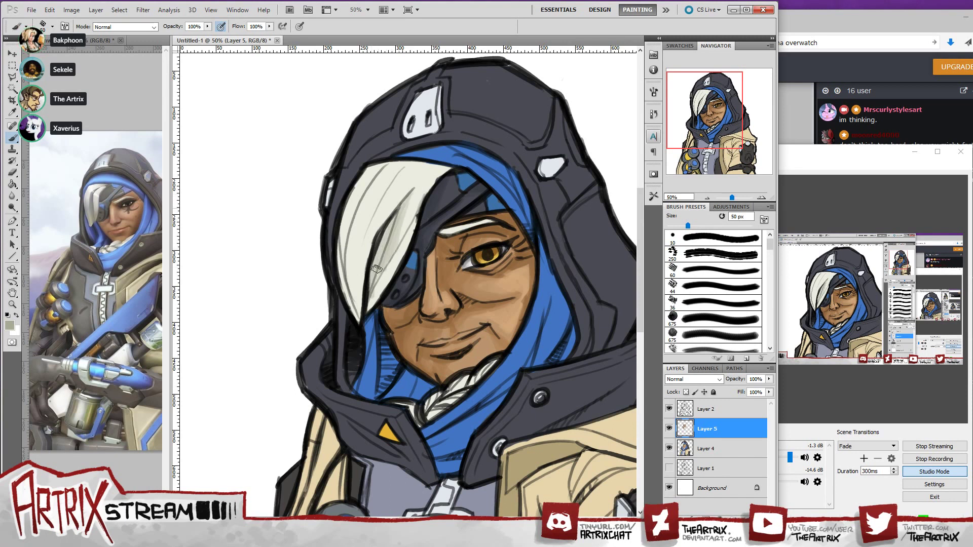
key("ctrl+z")
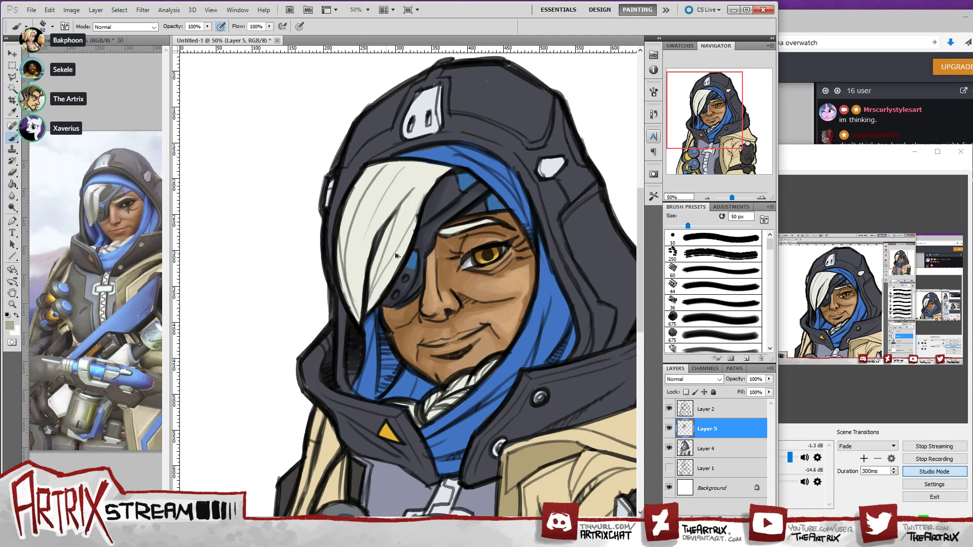
- Paint grey shadow strokes down the hair strand beside the eyepatch to its lower tip
left_click_drag(404, 201, 373, 279)
left_click_drag(407, 235, 371, 290)
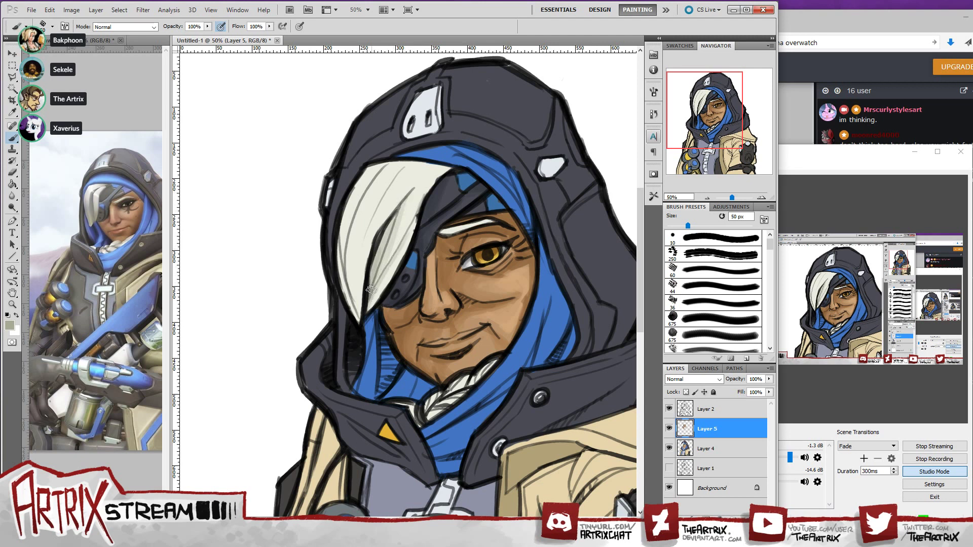
left_click_drag(400, 247, 373, 305)
mouse_move(399, 251)
left_mouse_down()
mouse_move(373, 303)
mouse_move(376, 291)
left_mouse_up()
mouse_move(367, 299)
left_mouse_down()
mouse_move(395, 219)
mouse_move(371, 299)
mouse_move(377, 278)
left_mouse_up()
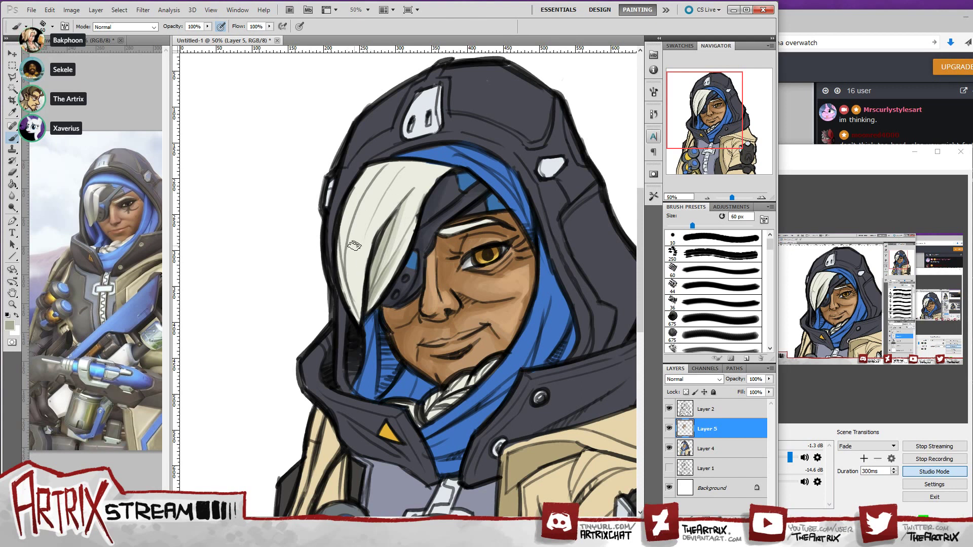
- Try a 60 px shadow stroke down the outer part of the white hair lock
mouse_move(365, 195)
left_mouse_down()
mouse_move(355, 284)
mouse_move(352, 223)
mouse_move(350, 304)
mouse_move(353, 292)
left_mouse_up()
key("ctrl+z")
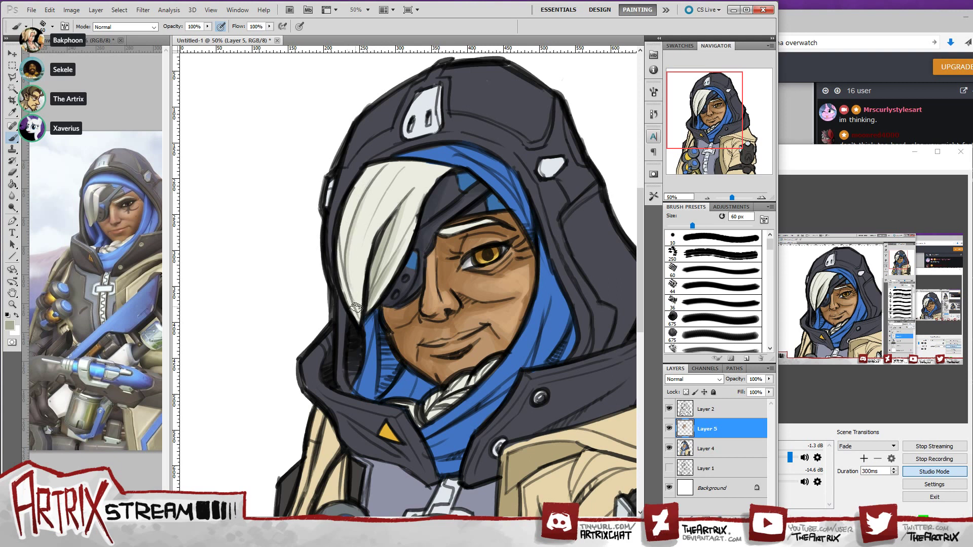
- Paint grey shadow strokes down the outer side of the white hair lock, undoing the last two strokes
left_click_drag(346, 252, 351, 288)
mouse_move(372, 166)
left_mouse_down()
mouse_move(339, 248)
mouse_move(350, 305)
left_mouse_up()
mouse_move(369, 165)
left_mouse_down()
mouse_move(341, 284)
mouse_move(345, 265)
mouse_move(358, 317)
mouse_move(339, 252)
left_mouse_up()
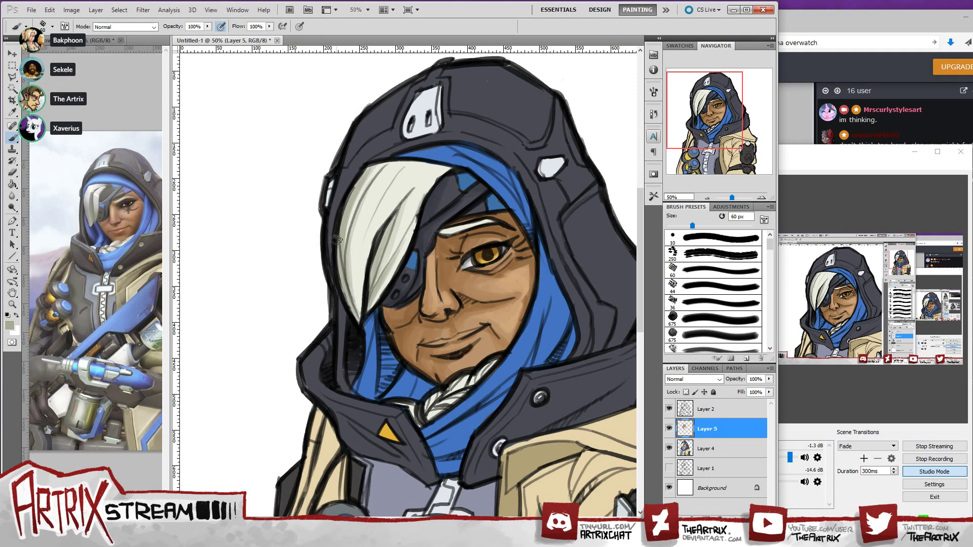
mouse_move(380, 197)
left_mouse_down()
mouse_move(361, 280)
mouse_move(386, 180)
left_mouse_up()
key("ctrl+alt+z")
key("ctrl+alt+z")
- Try long grey strokes from the white hair lock's lower tip up through its middle
left_click_drag(355, 293, 387, 183)
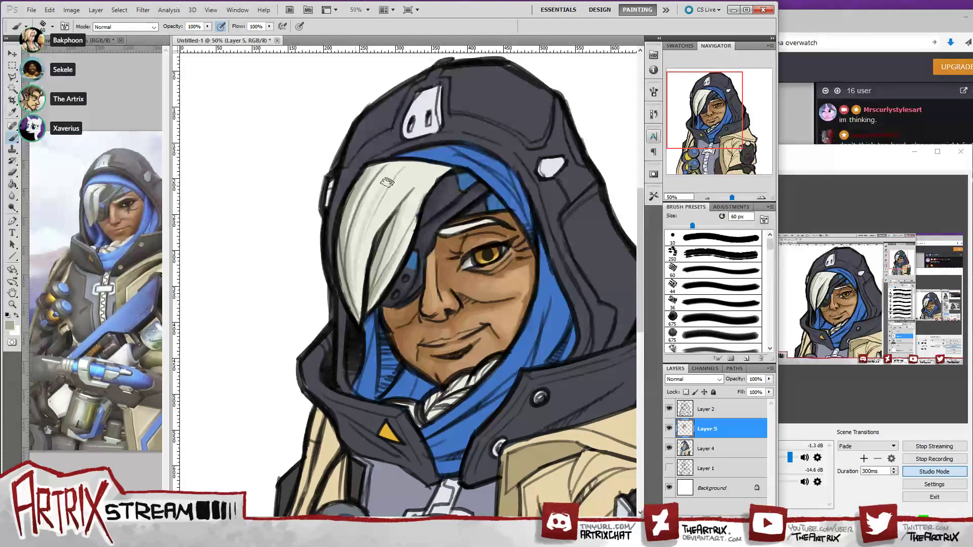
key("ctrl+alt+z")
left_click_drag(356, 278, 385, 191)
key("ctrl+alt+z")
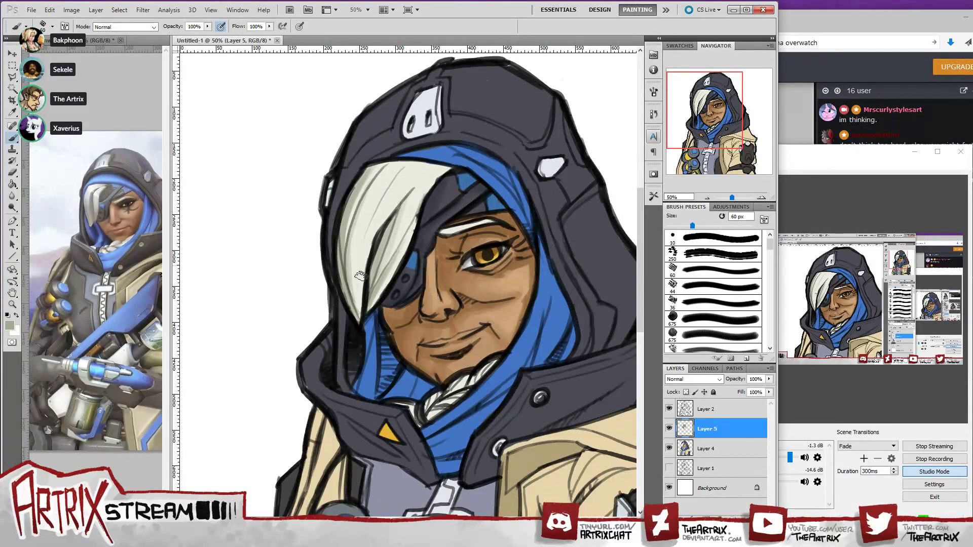
mouse_move(359, 275)
left_mouse_down()
mouse_move(386, 186)
mouse_move(359, 258)
left_mouse_up()
key("ctrl+alt+z")
key("ctrl+alt+z")
- Paint fine grey strand strokes through the middle of the white hair lock and up to the hairline
left_click_drag(355, 293, 384, 194)
mouse_move(362, 248)
left_mouse_down()
mouse_move(379, 200)
mouse_move(358, 270)
mouse_move(368, 207)
mouse_move(398, 166)
mouse_move(355, 298)
mouse_move(363, 213)
left_mouse_up()
left_click_drag(348, 281, 379, 185)
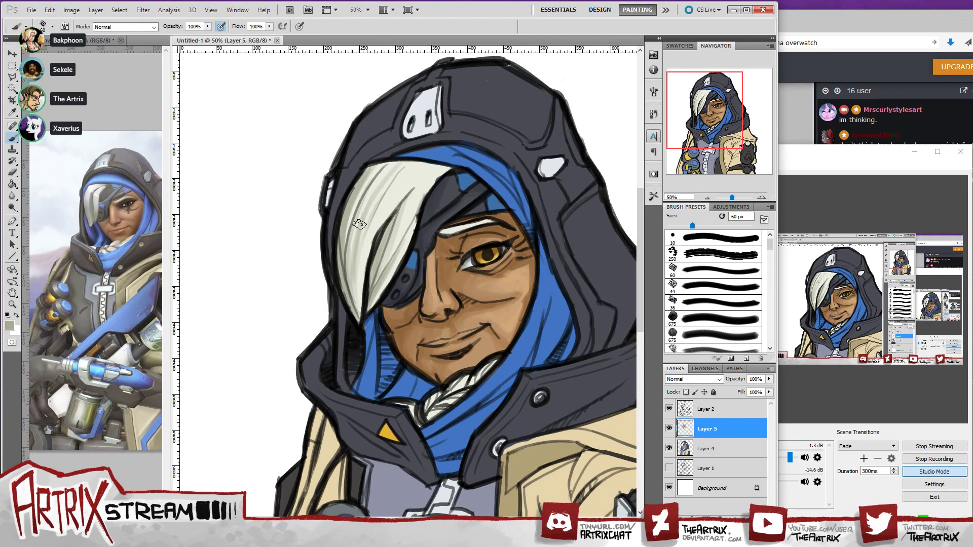
left_click_drag(359, 225, 359, 296)
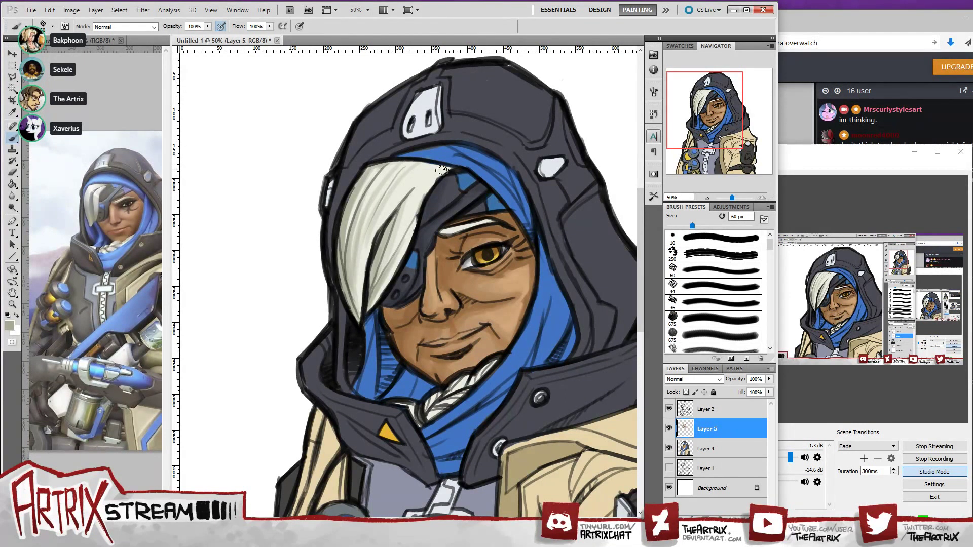
left_click_drag(714, 124, 703, 105)
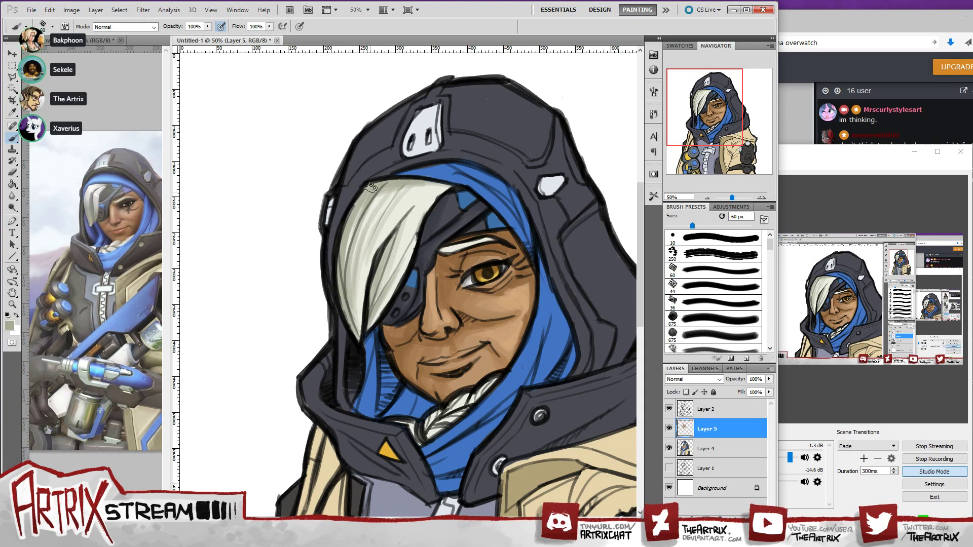
mouse_move(394, 197)
left_mouse_down()
mouse_move(353, 180)
mouse_move(391, 197)
left_mouse_up()
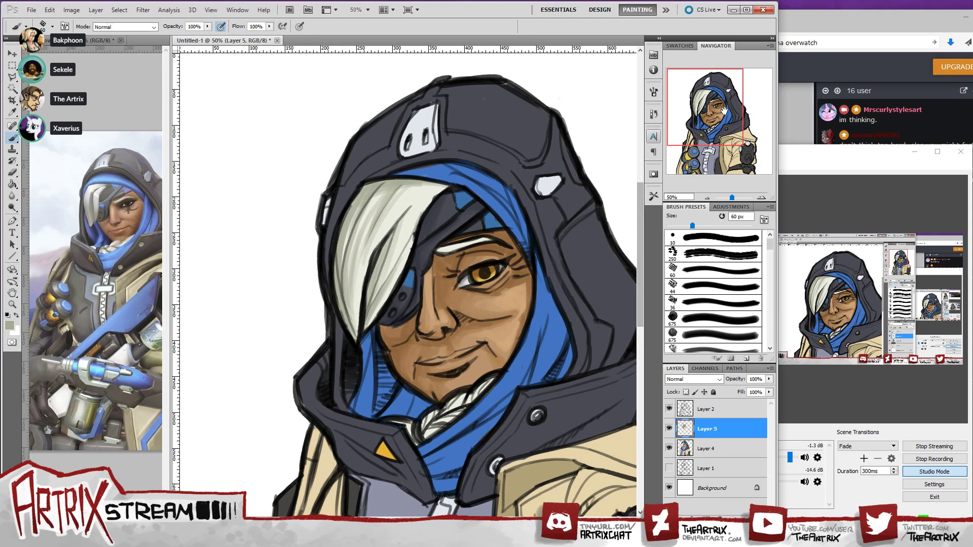
- Sample skin tones from the face around the cheek and the outer corner of the eye
left_click_drag(732, 119, 742, 123)
left_click(402, 271, "alt")
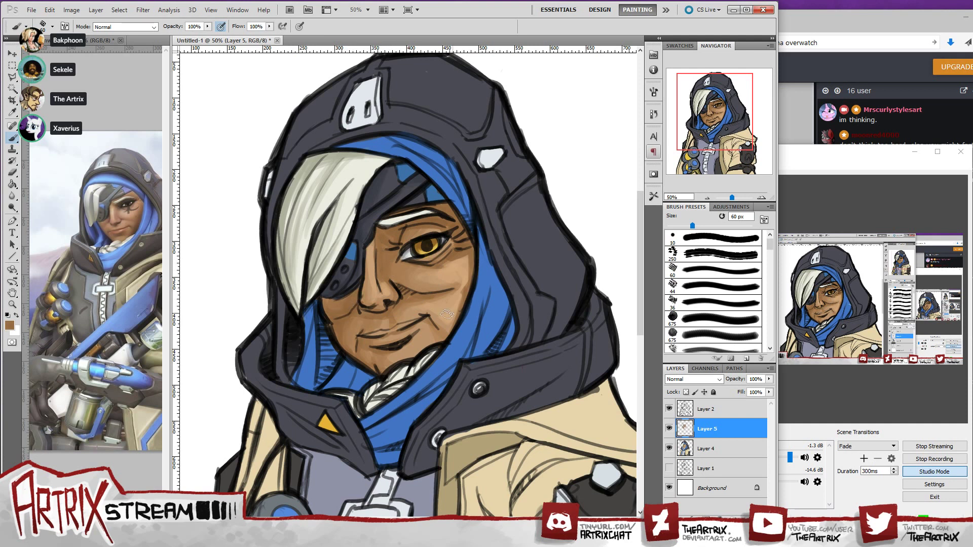
key("alt")
left_click(460, 266, "alt")
left_click(455, 252, "alt")
left_click(459, 273, "alt")
- Sample the grey shadow colour of the white hair and darken it as the foreground colour
left_click_drag(734, 133, 728, 129)
left_click(354, 202, "alt")
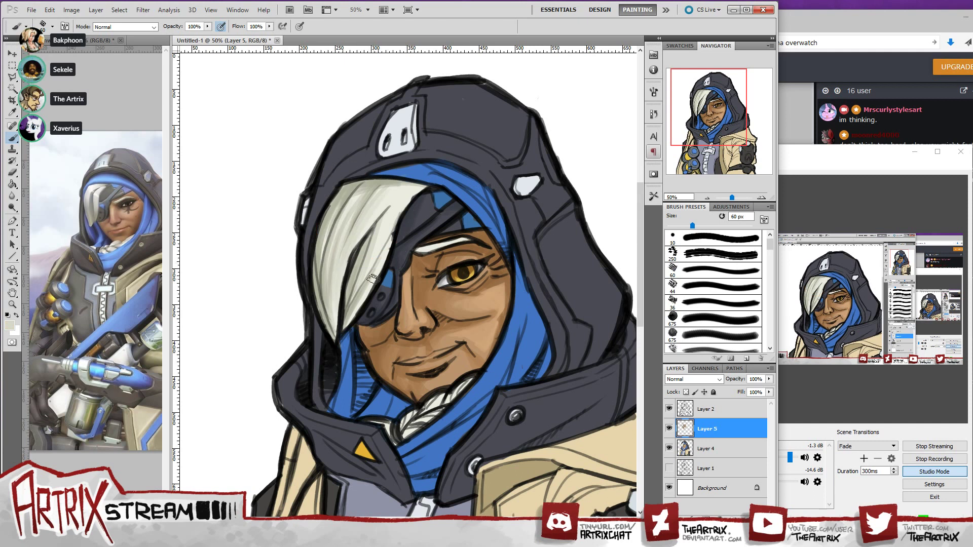
left_click(321, 256, "alt")
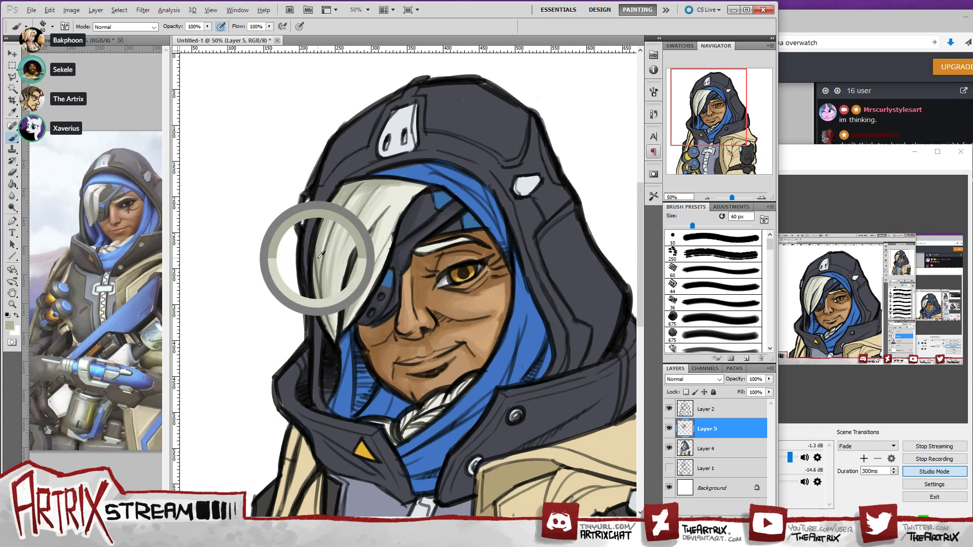
left_click(9, 325)
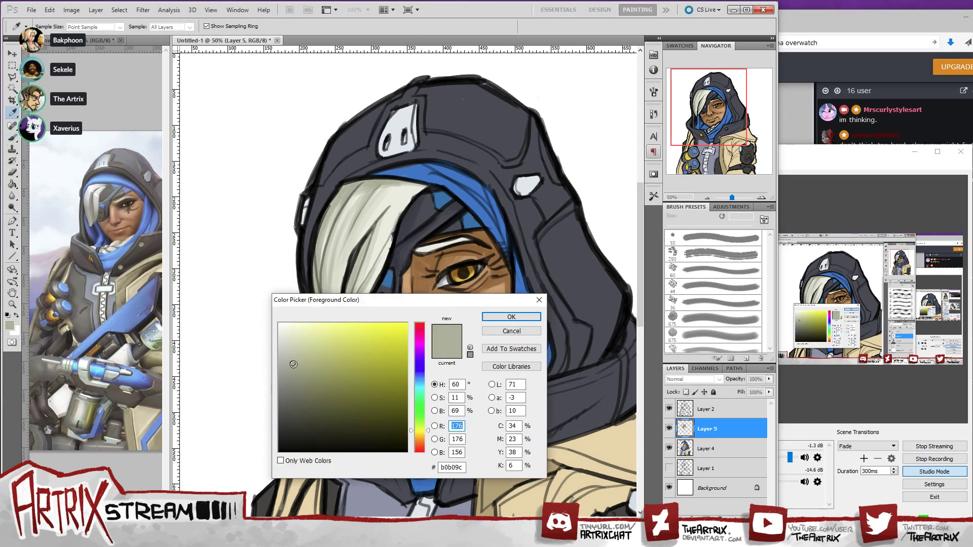
left_click_drag(293, 358, 290, 383)
key("Return")
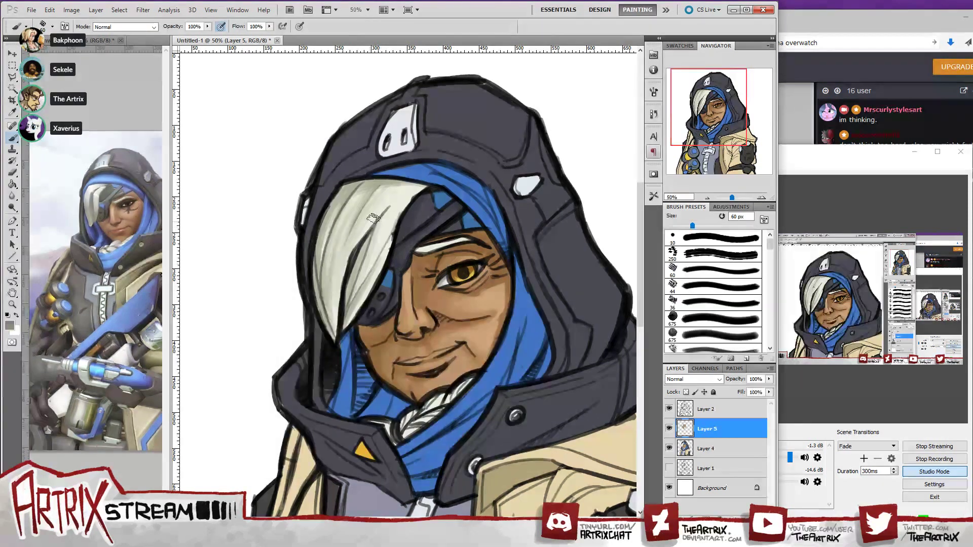
- Paint darker grey shadow strokes along the white hair's parting and down toward its lower tip
mouse_move(388, 208)
left_mouse_down()
mouse_move(345, 252)
mouse_move(336, 326)
left_mouse_up()
left_click_drag(354, 246, 341, 287)
left_click_drag(378, 226, 352, 248)
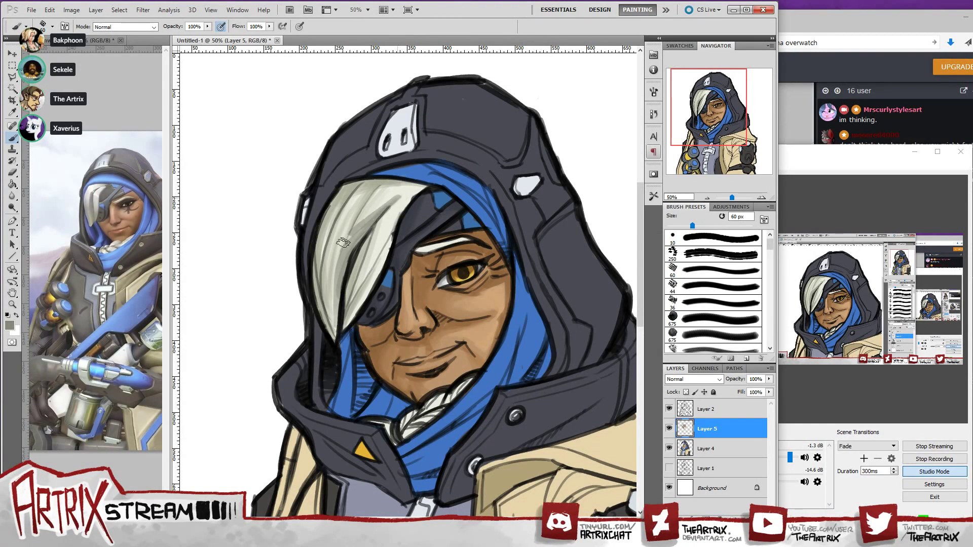
key("ctrl+z")
mouse_move(373, 219)
left_mouse_down()
mouse_move(337, 247)
mouse_move(332, 301)
left_mouse_up()
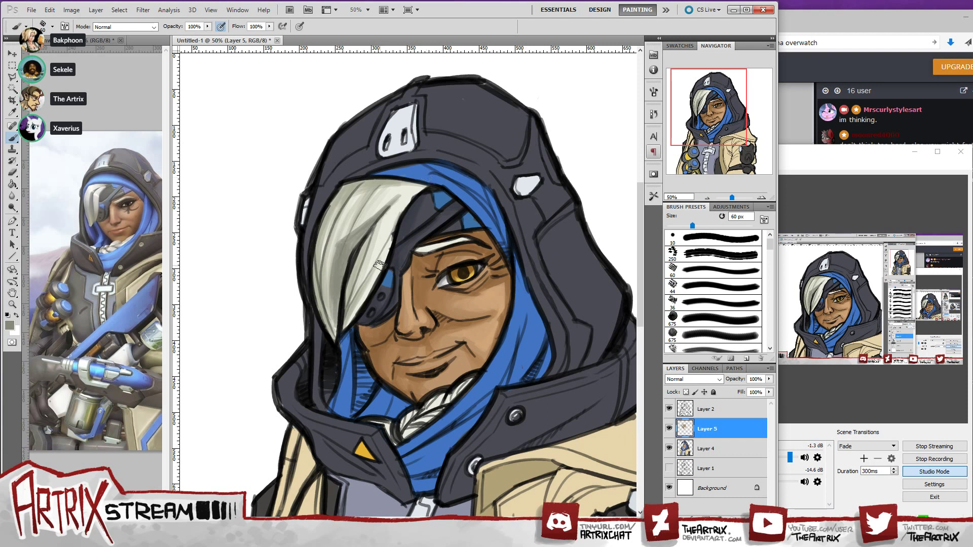
key("ctrl+alt+z")
key("ctrl+alt+z")
mouse_move(337, 248)
left_mouse_down()
mouse_move(334, 327)
mouse_move(336, 298)
left_mouse_up()
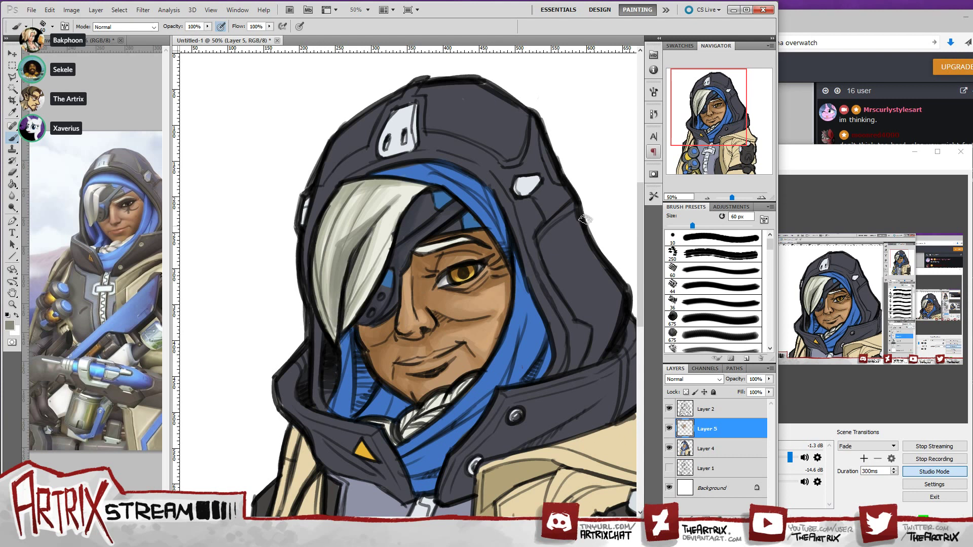
- Darken the scarf's blue to 1262a0 and shade the scarf folds beside the cheek and beneath the hair lock
mouse_move(726, 132)
left_mouse_down()
mouse_move(727, 141)
mouse_move(724, 133)
left_mouse_up()
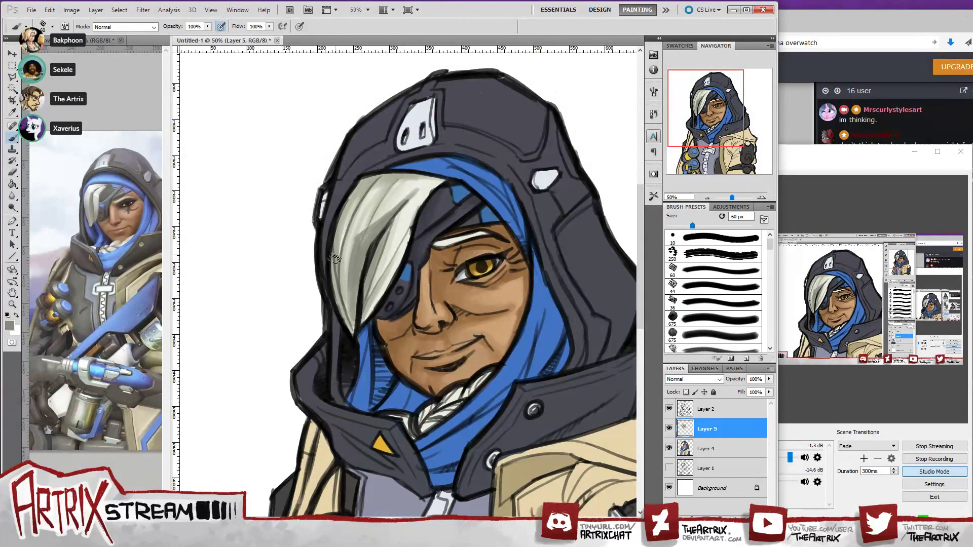
left_click_drag(514, 277, 428, 234)
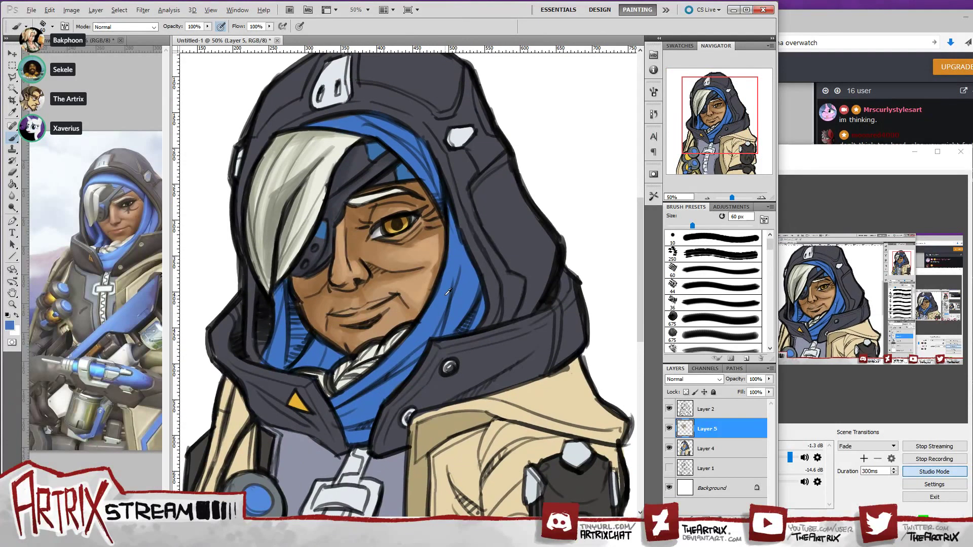
left_click(9, 325)
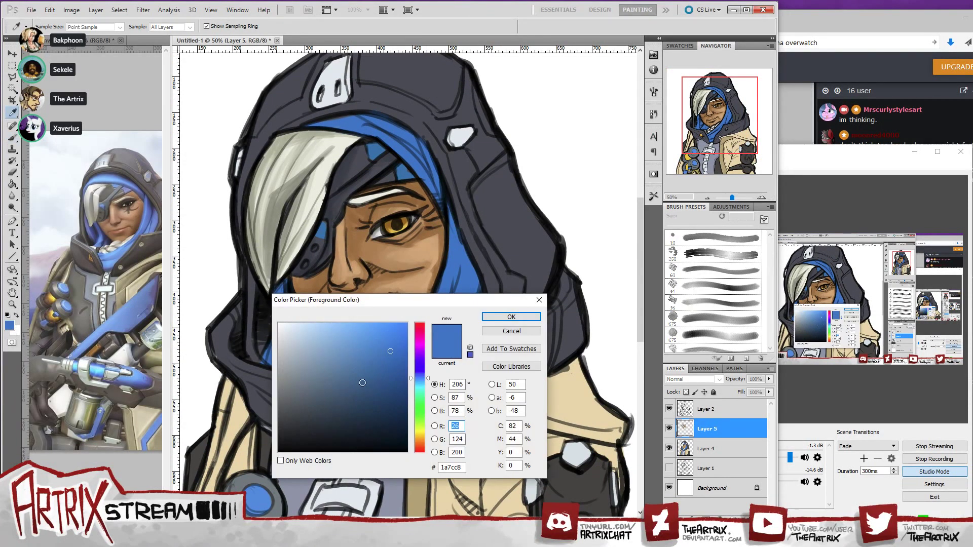
left_click_drag(391, 355, 392, 368)
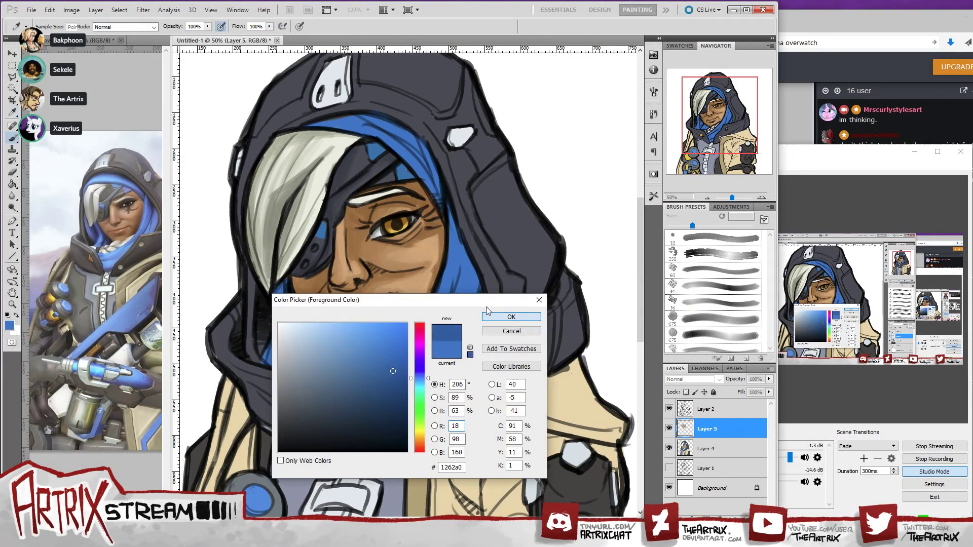
left_click(505, 319)
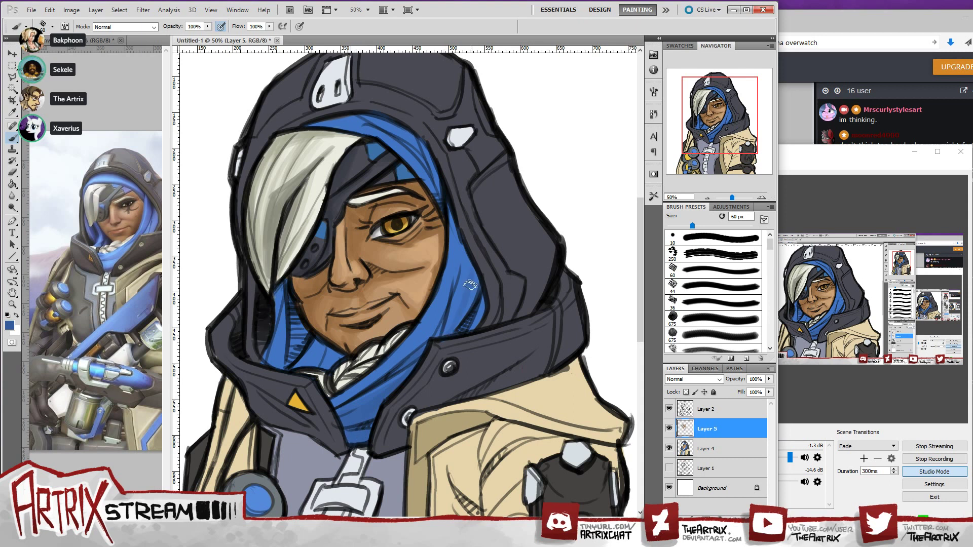
left_click_drag(480, 314, 482, 303)
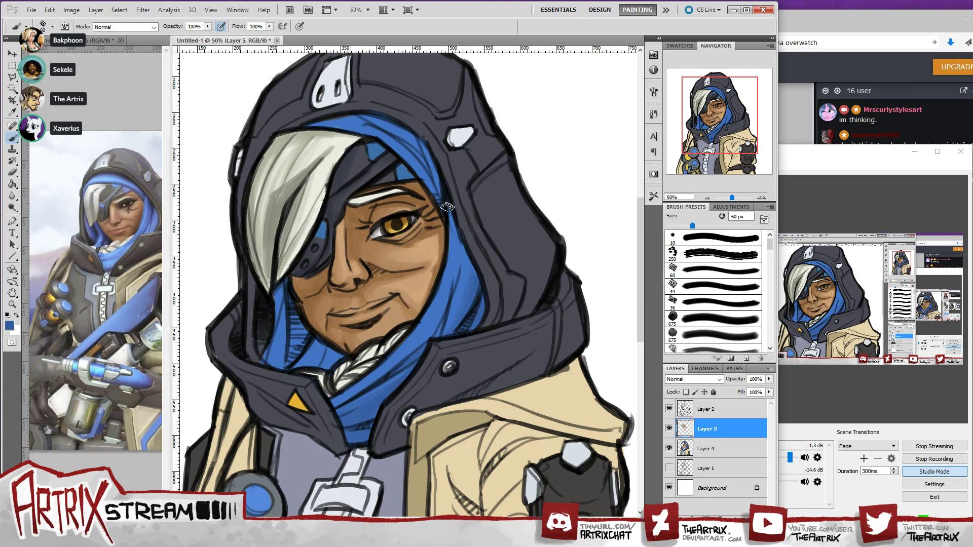
left_click_drag(449, 212, 471, 266)
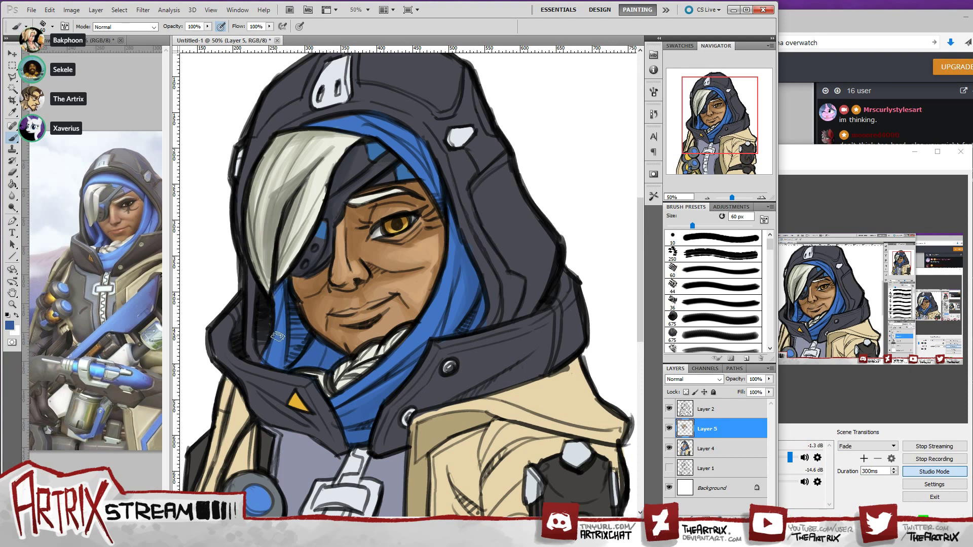
left_click_drag(276, 349, 274, 359)
mouse_move(284, 288)
left_mouse_down()
mouse_move(269, 361)
mouse_move(266, 353)
left_mouse_up()
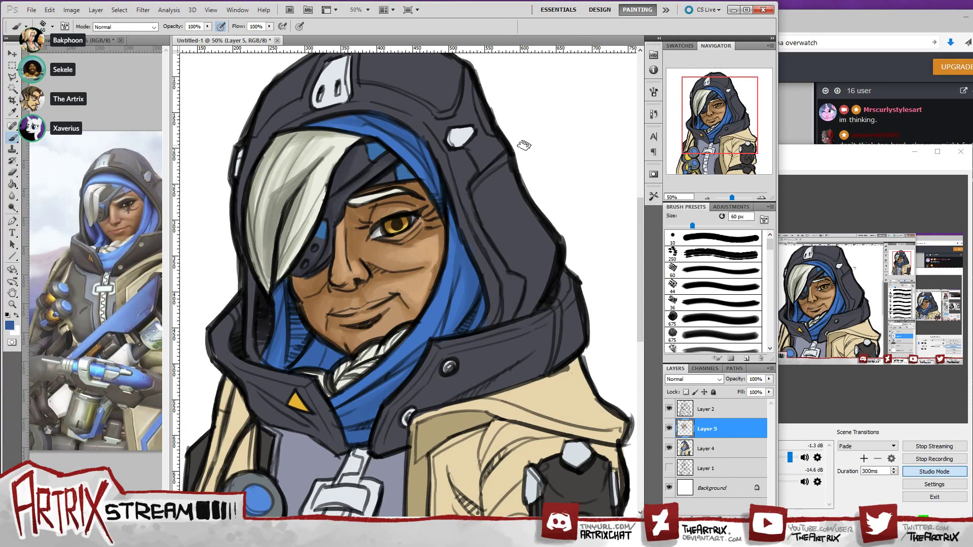
- Set the foreground colour to 0f468a and deepen the scarf shadows below the hair, beside the jaw and along the hood's front edge
key("i")
left_click(9, 325)
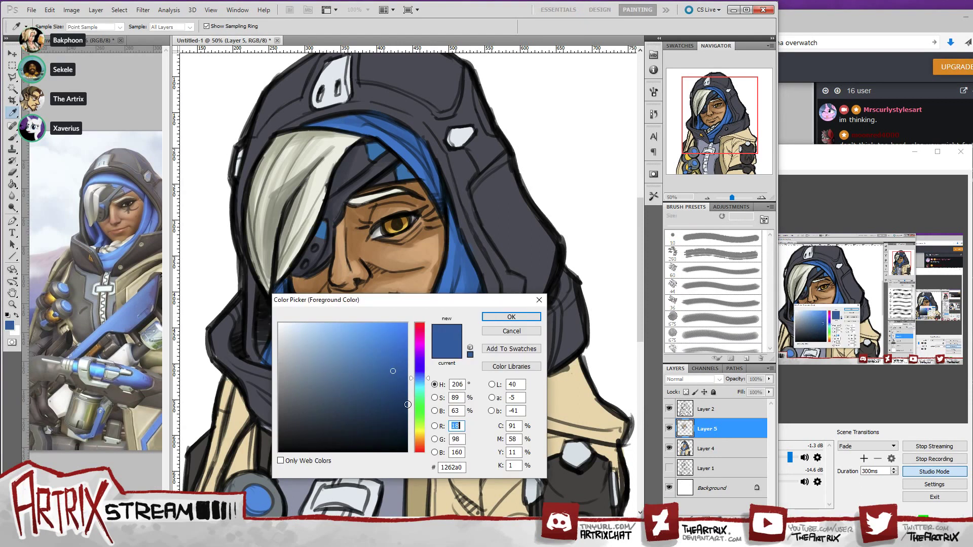
left_click_drag(423, 378, 393, 382)
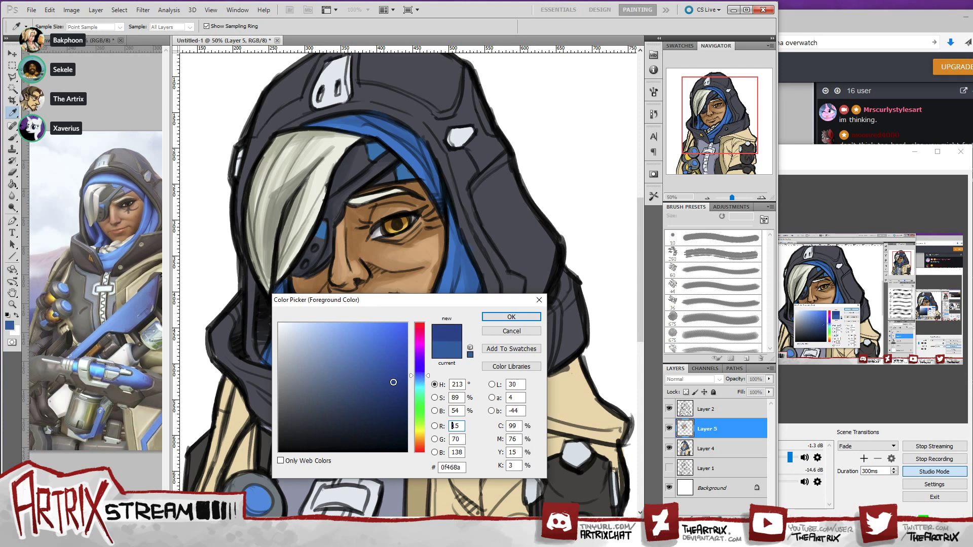
key("Return")
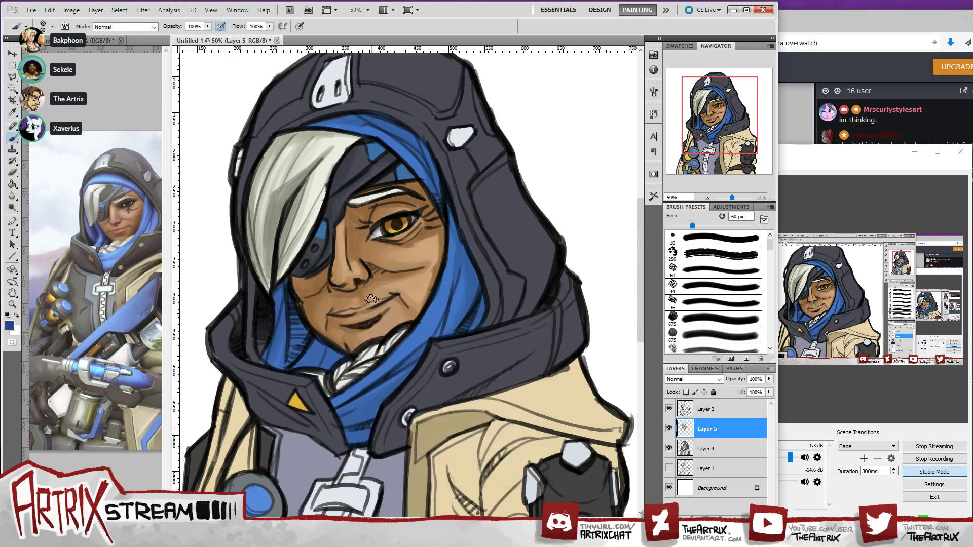
mouse_move(284, 291)
left_mouse_down()
mouse_move(280, 363)
mouse_move(268, 359)
mouse_move(283, 293)
mouse_move(289, 370)
mouse_move(294, 306)
mouse_move(305, 338)
left_mouse_up()
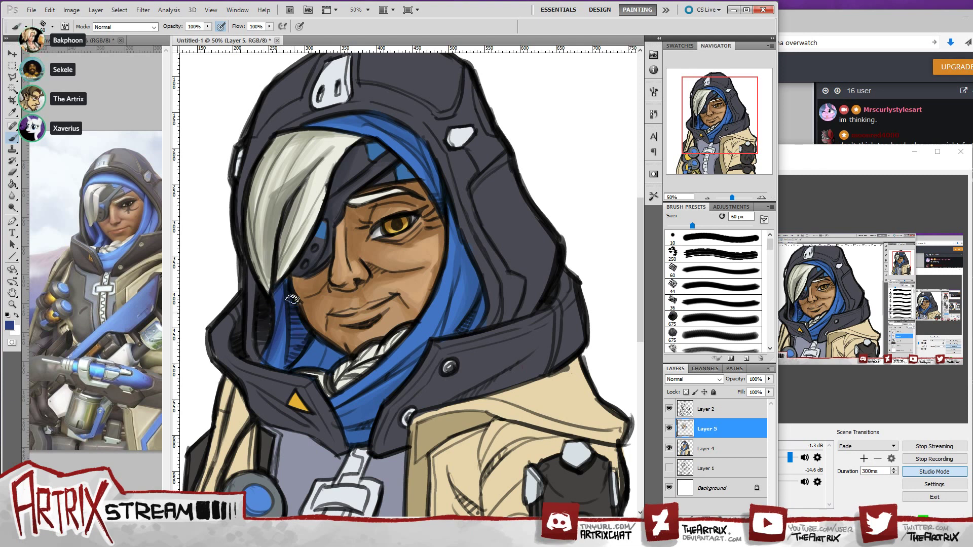
mouse_move(292, 299)
left_mouse_down()
mouse_move(286, 281)
mouse_move(292, 287)
left_mouse_up()
mouse_move(315, 357)
left_mouse_down()
mouse_move(318, 334)
mouse_move(316, 347)
mouse_move(326, 339)
mouse_move(312, 369)
mouse_move(320, 358)
mouse_move(328, 366)
mouse_move(333, 350)
mouse_move(327, 364)
mouse_move(292, 366)
mouse_move(326, 360)
left_mouse_up()
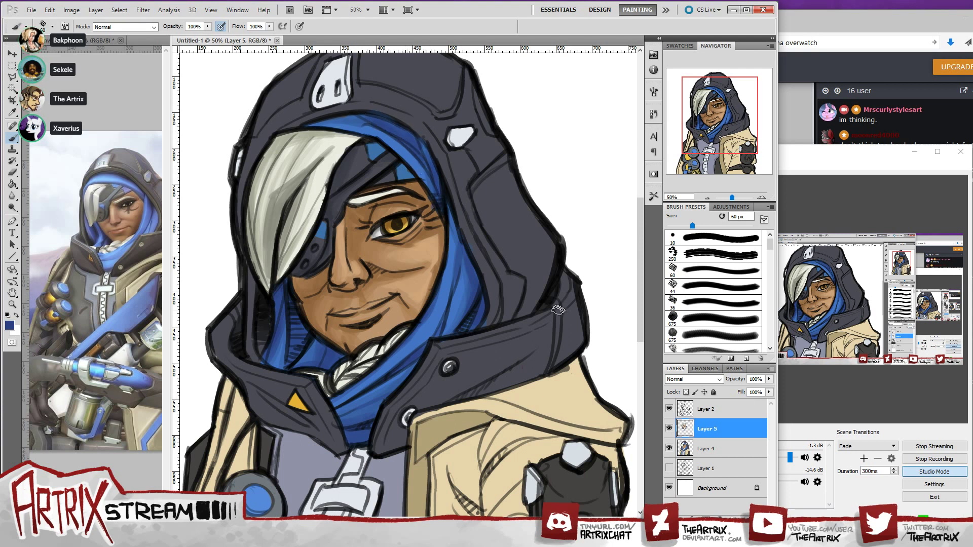
left_click_drag(308, 126, 357, 118)
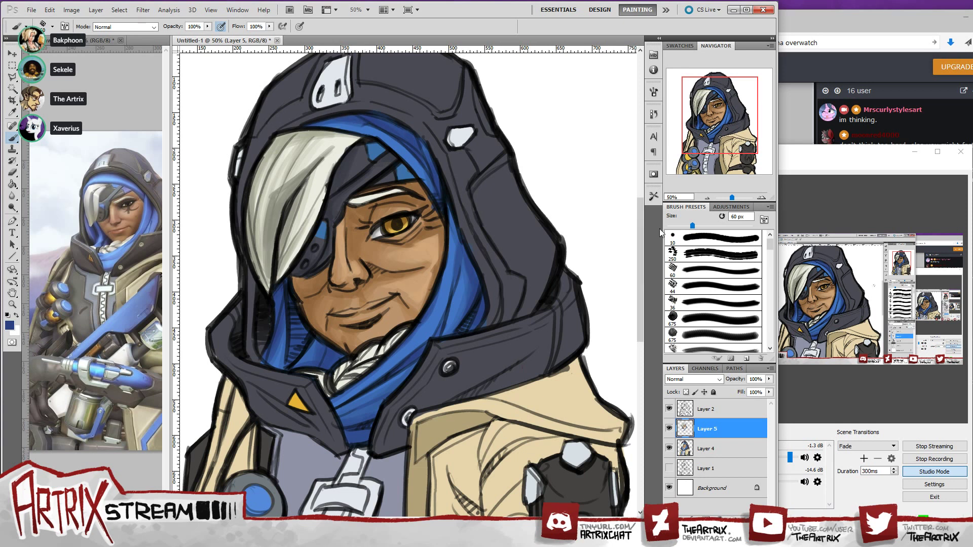
- Darken the foreground blue further and shade the deepest scarf folds beside the jaw, under the chin and against the collar
left_click_drag(744, 136, 748, 136)
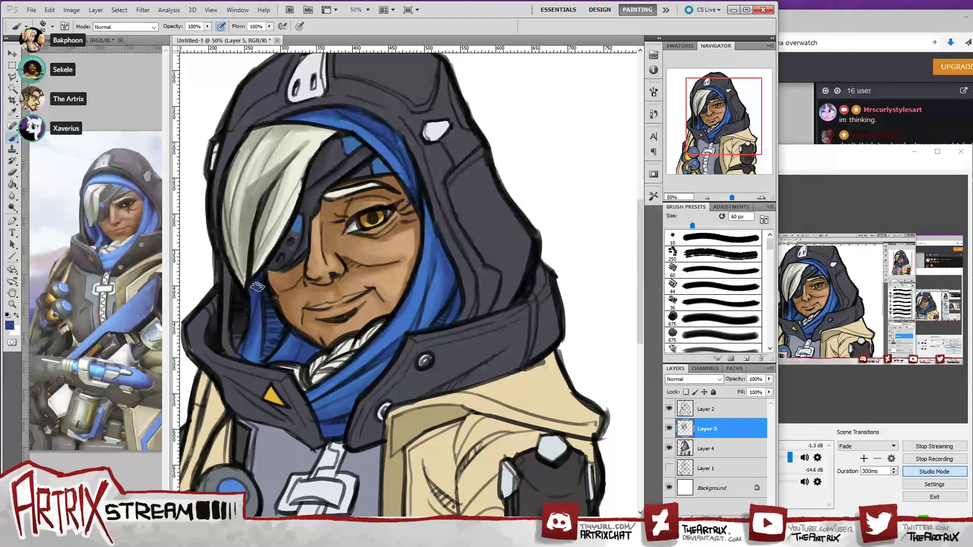
left_click(9, 325)
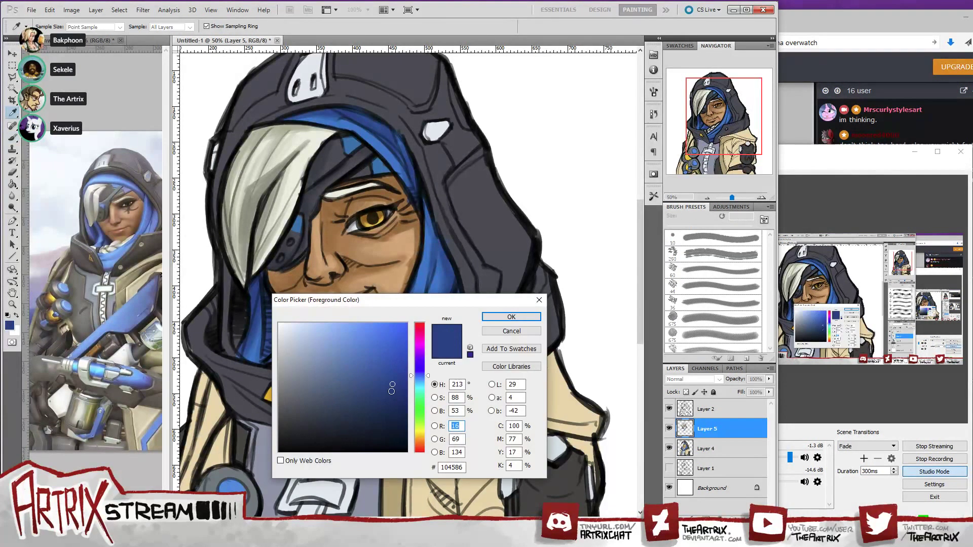
left_click_drag(391, 391, 394, 402)
left_click(508, 316)
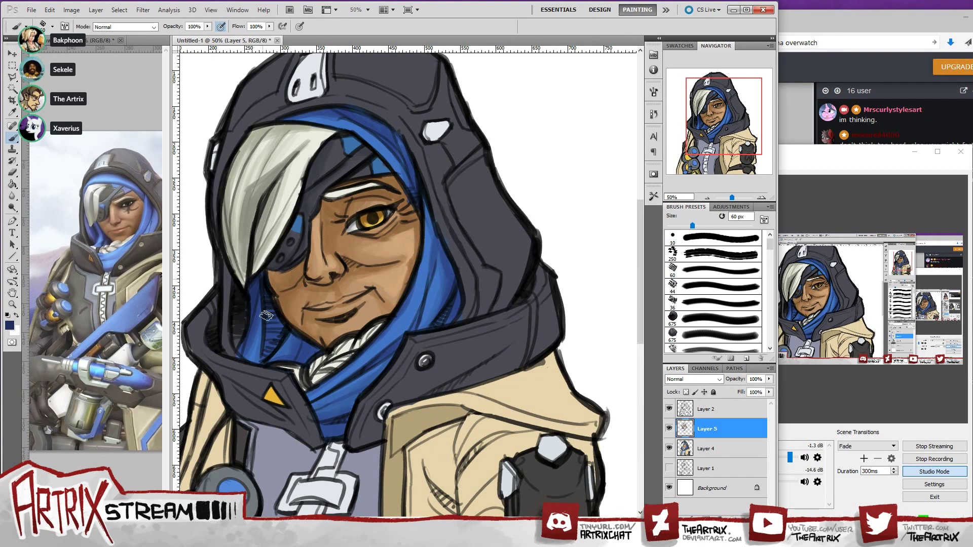
mouse_move(266, 315)
left_mouse_down()
mouse_move(265, 353)
mouse_move(269, 321)
left_mouse_up()
key("ctrl+z")
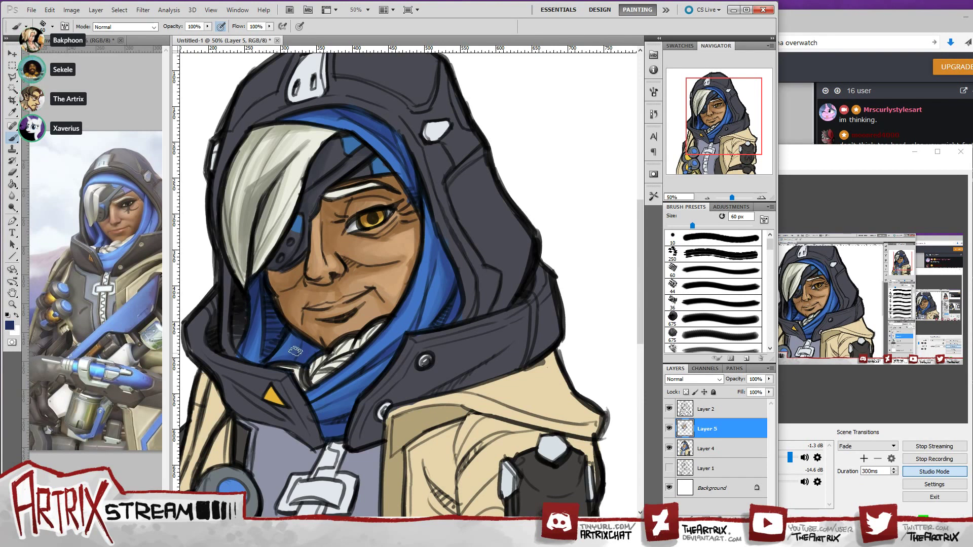
left_click_drag(295, 332, 305, 343)
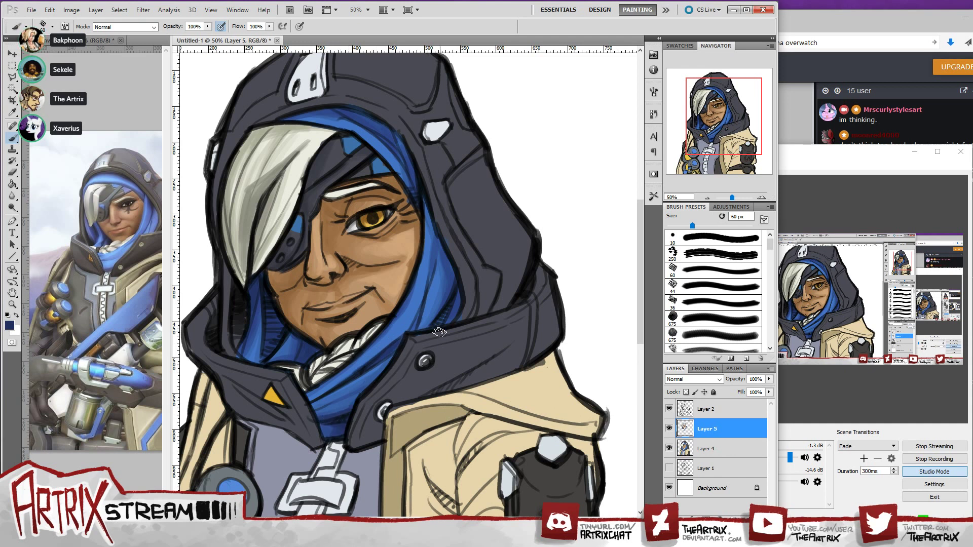
mouse_move(447, 316)
left_mouse_down()
mouse_move(438, 235)
mouse_move(445, 260)
mouse_move(431, 280)
mouse_move(436, 242)
mouse_move(451, 299)
left_mouse_up()
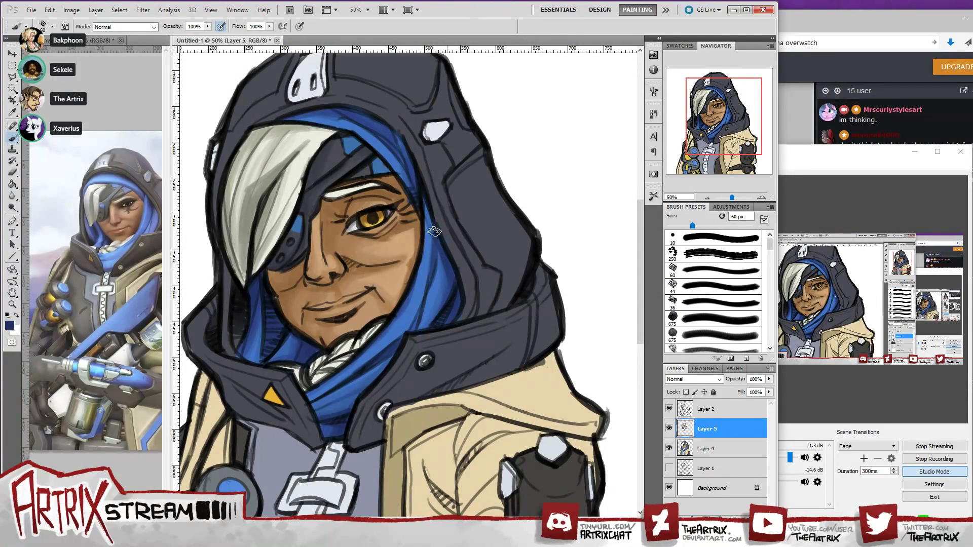
- Darken the blue scarf along the temple and forehead, and shade the white eyebrow with grey sampled from the hair
left_click_drag(400, 141, 407, 179)
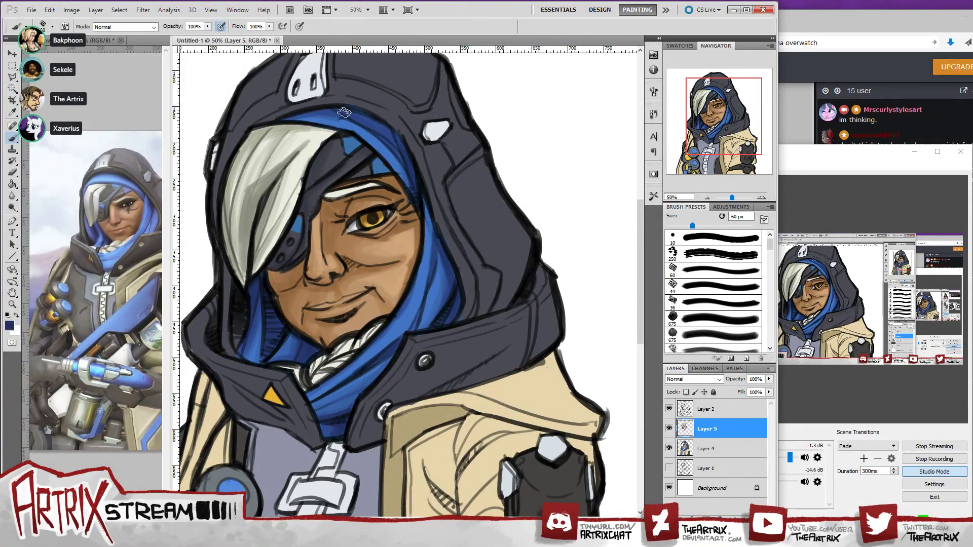
left_click_drag(345, 112, 385, 128)
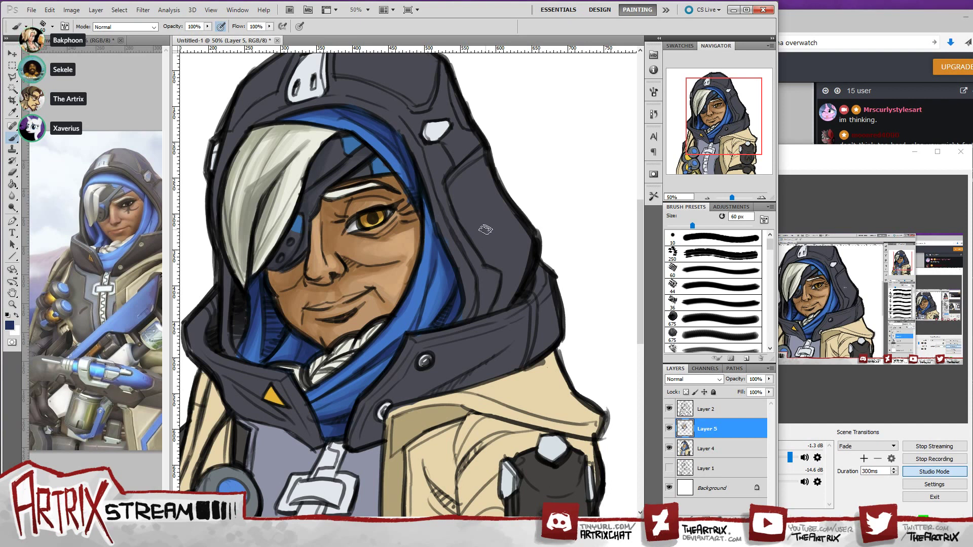
left_click(406, 194, "alt")
left_click(263, 204, "alt")
mouse_move(359, 188)
left_mouse_down()
mouse_move(327, 192)
mouse_move(356, 178)
mouse_move(326, 197)
mouse_move(375, 179)
mouse_move(325, 194)
mouse_move(348, 192)
left_mouse_up()
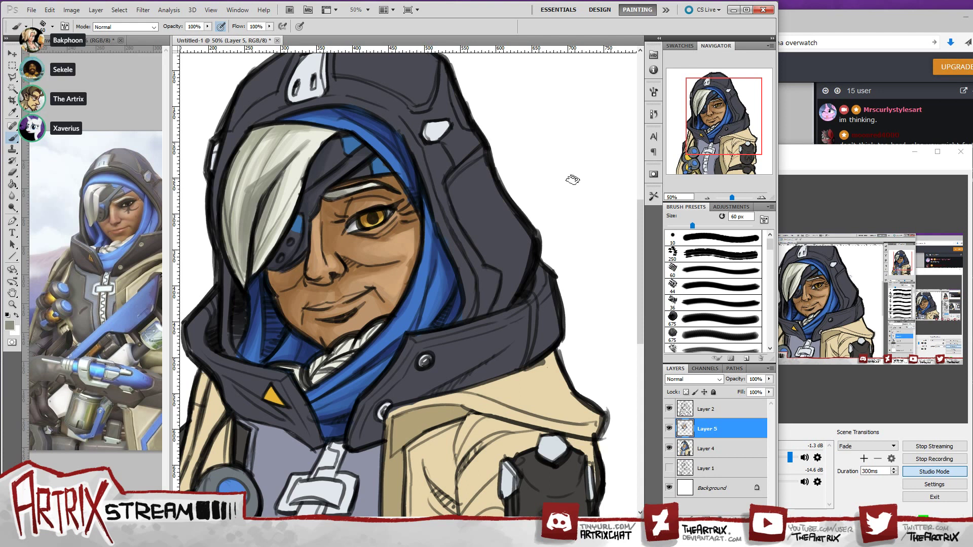
left_click_drag(752, 133, 750, 136)
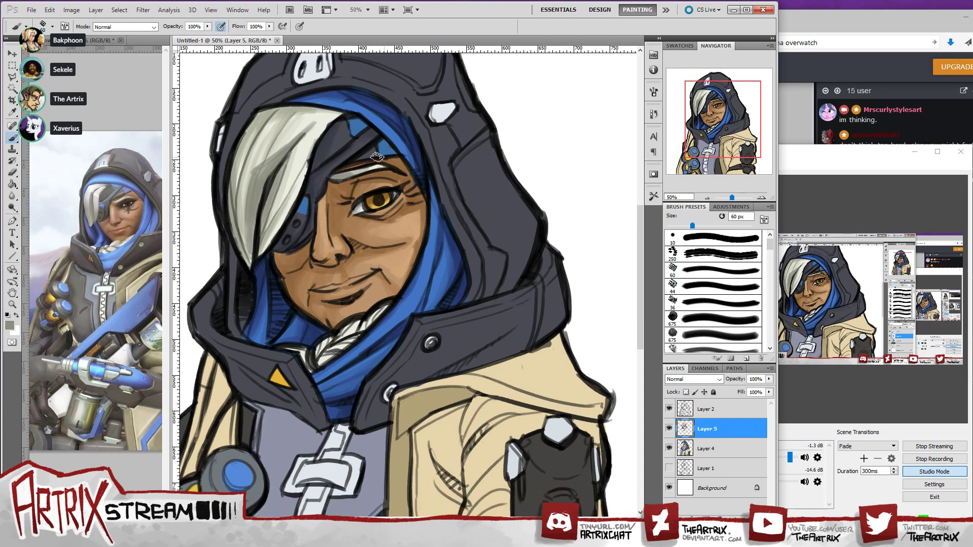
left_click(361, 167, "alt")
mouse_move(361, 172)
left_mouse_down()
mouse_move(381, 165)
mouse_move(383, 173)
left_mouse_up()
left_click(346, 173, "alt")
left_click_drag(735, 135, 740, 134)
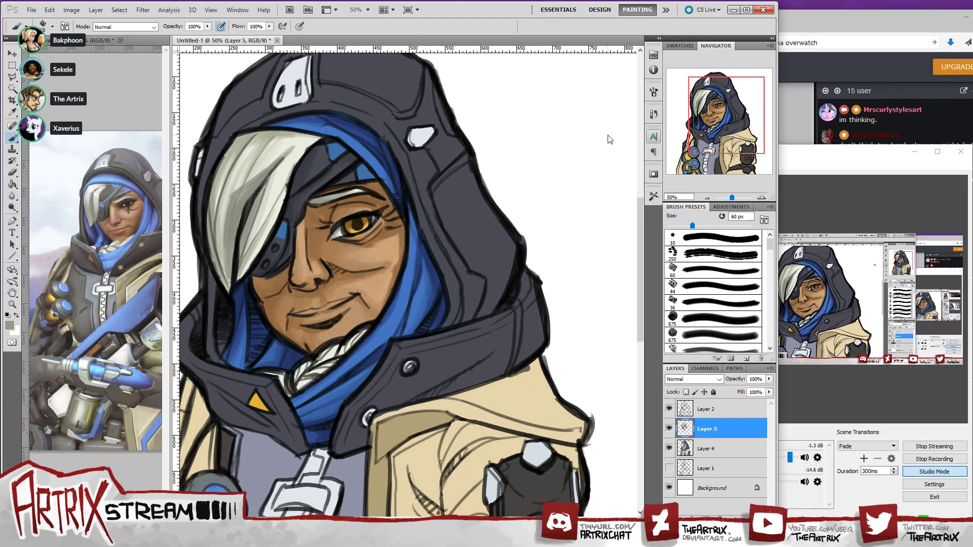
- Shade the white braid beneath the chin with grey tones sampled from the hair
left_click(302, 290, "alt")
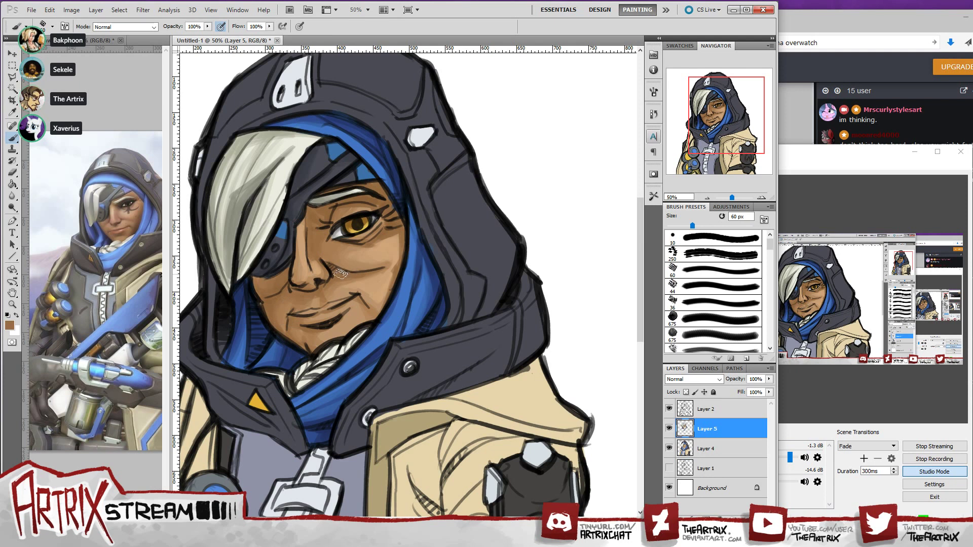
mouse_move(741, 126)
left_mouse_down()
mouse_move(735, 139)
mouse_move(728, 125)
left_mouse_up()
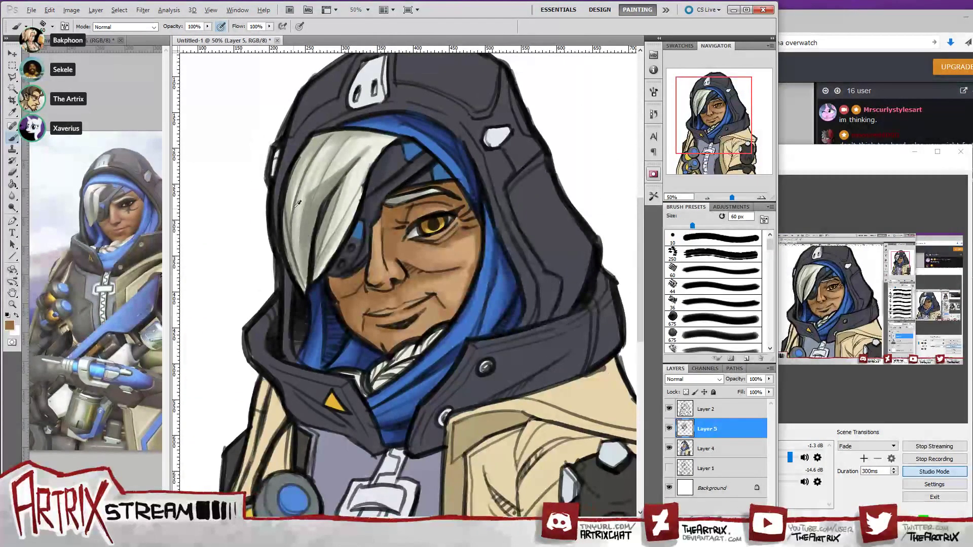
left_click(290, 237, "alt")
mouse_move(379, 364)
left_mouse_down()
mouse_move(368, 392)
mouse_move(379, 400)
mouse_move(395, 379)
mouse_move(381, 383)
left_mouse_up()
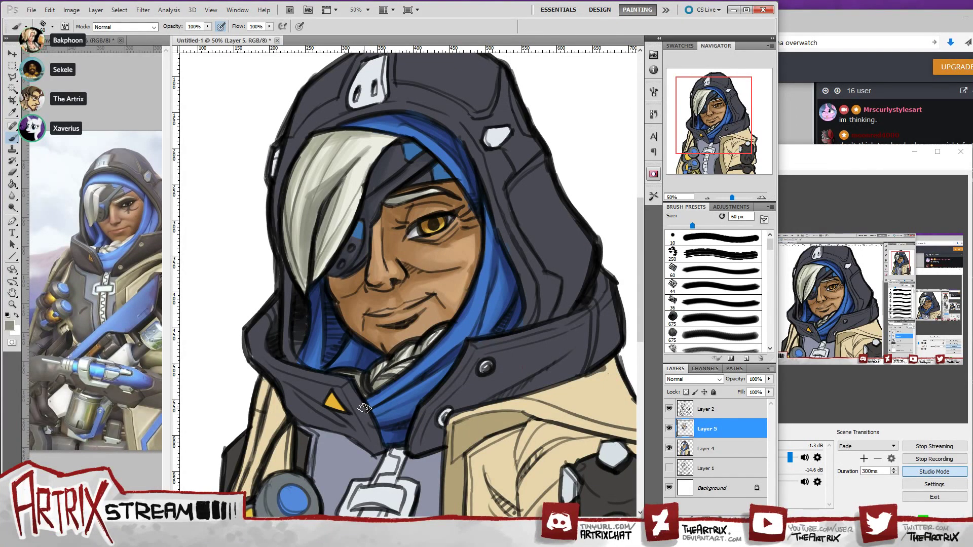
left_click(370, 154, "alt")
left_click(305, 244, "alt")
left_click_drag(380, 387, 432, 342)
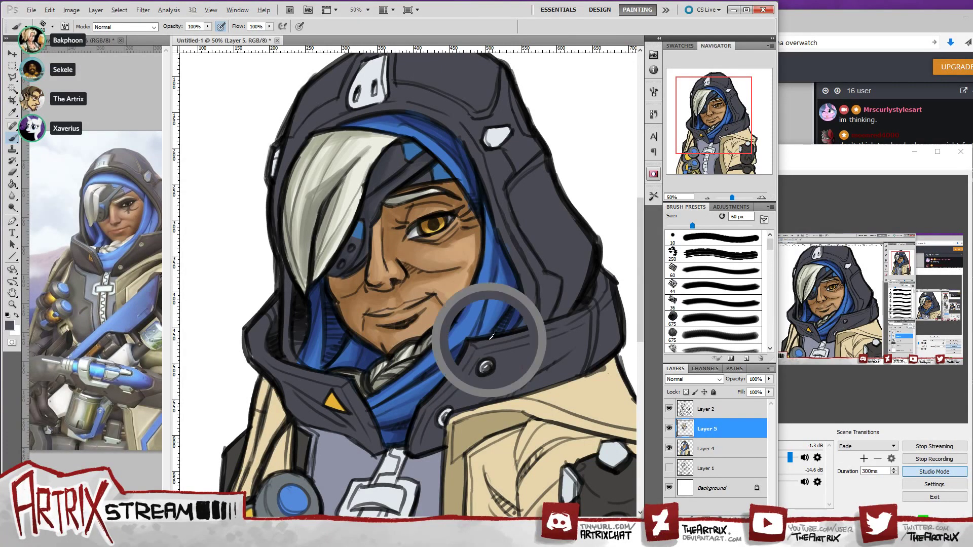
- Set the foreground colour to 777b93 and paint lighter edges along the collar's rim on both sides of the neck
left_click(12, 325)
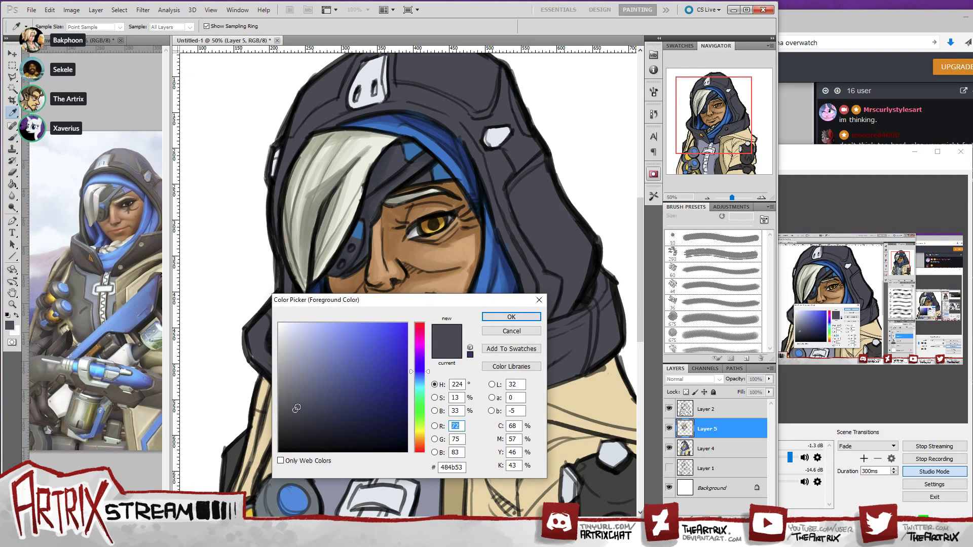
left_click_drag(297, 407, 303, 377)
left_click_drag(424, 371, 423, 370)
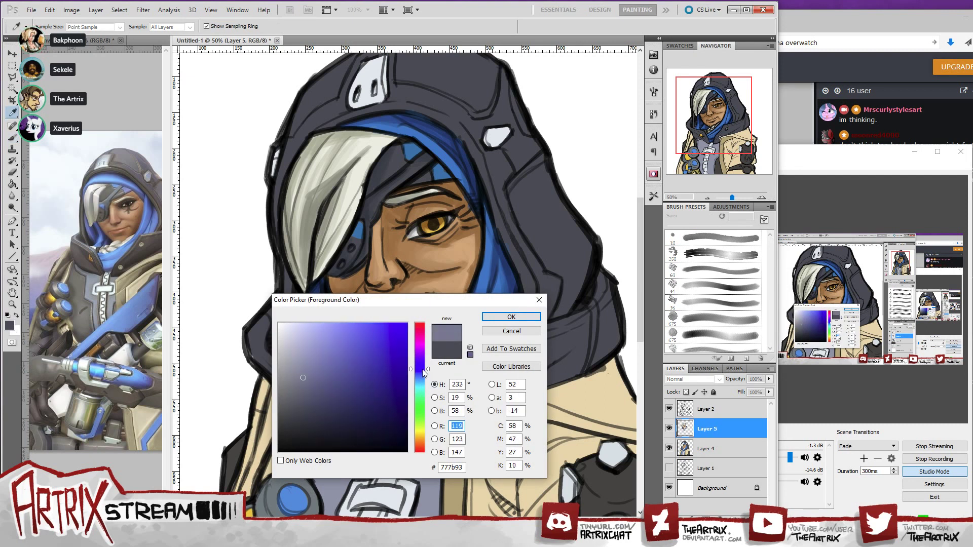
left_click(512, 317)
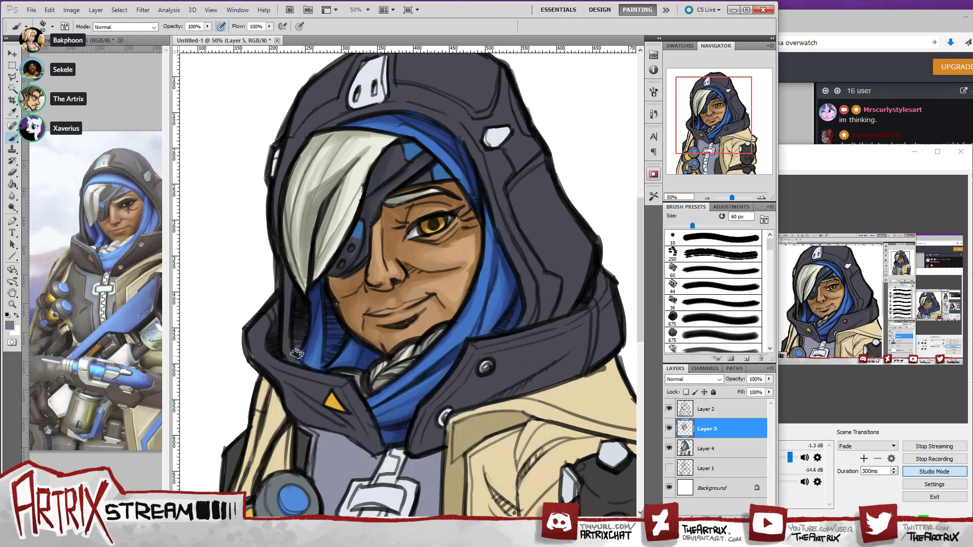
mouse_move(284, 305)
left_mouse_down()
mouse_move(264, 330)
mouse_move(276, 314)
mouse_move(266, 354)
mouse_move(267, 335)
mouse_move(283, 368)
mouse_move(268, 349)
mouse_move(302, 375)
mouse_move(349, 383)
left_mouse_up()
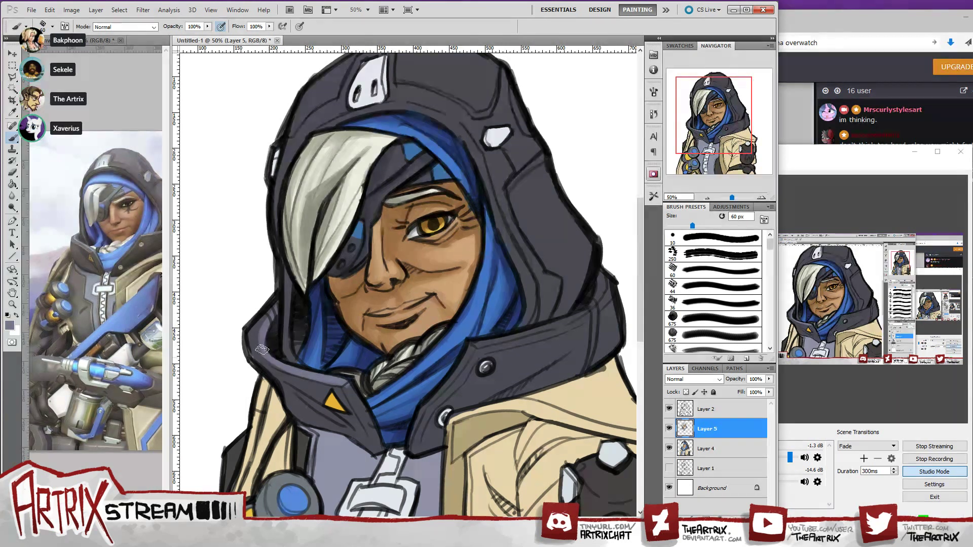
left_click_drag(349, 392, 379, 453)
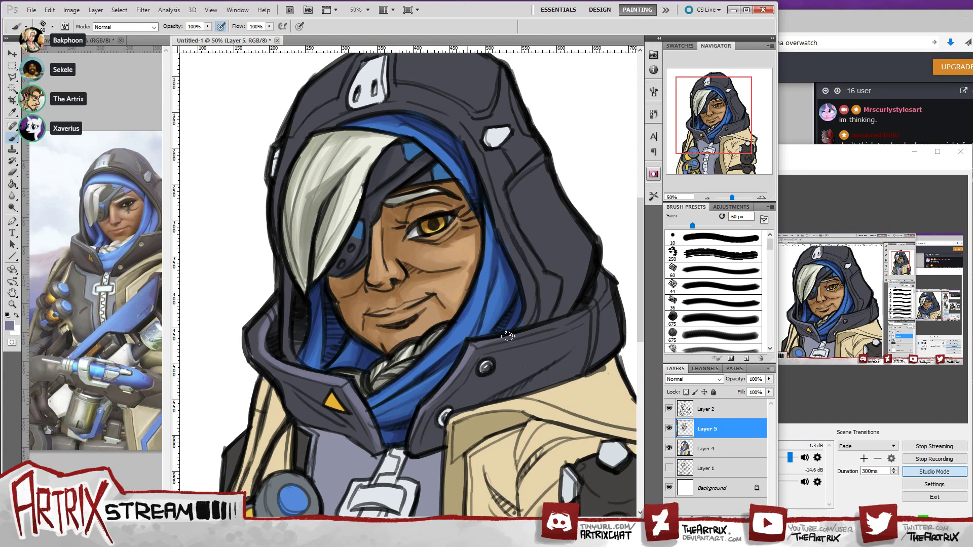
mouse_move(529, 332)
left_mouse_down()
mouse_move(578, 315)
mouse_move(599, 278)
left_mouse_up()
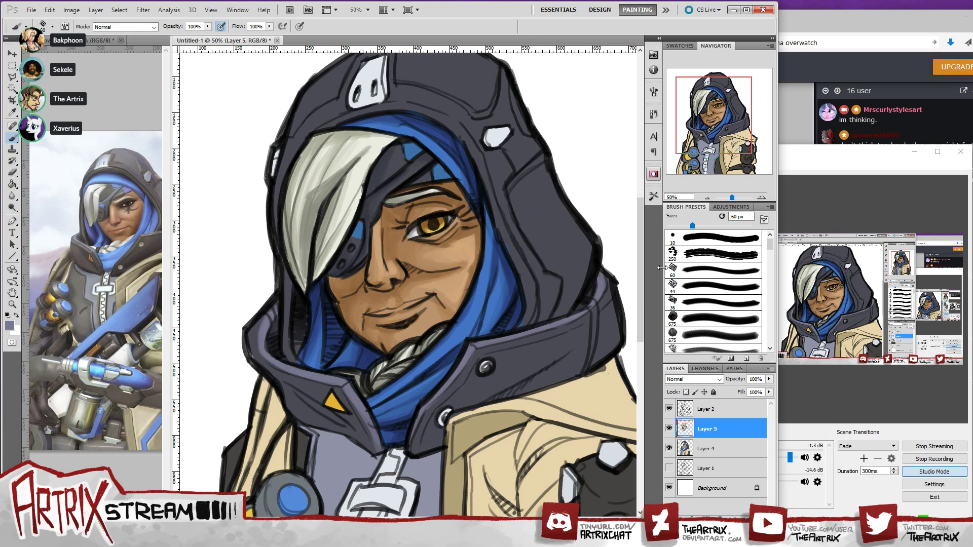
- Set the foreground colour to reddish brown b35b35 and tint the lips
left_click_drag(710, 130, 717, 154)
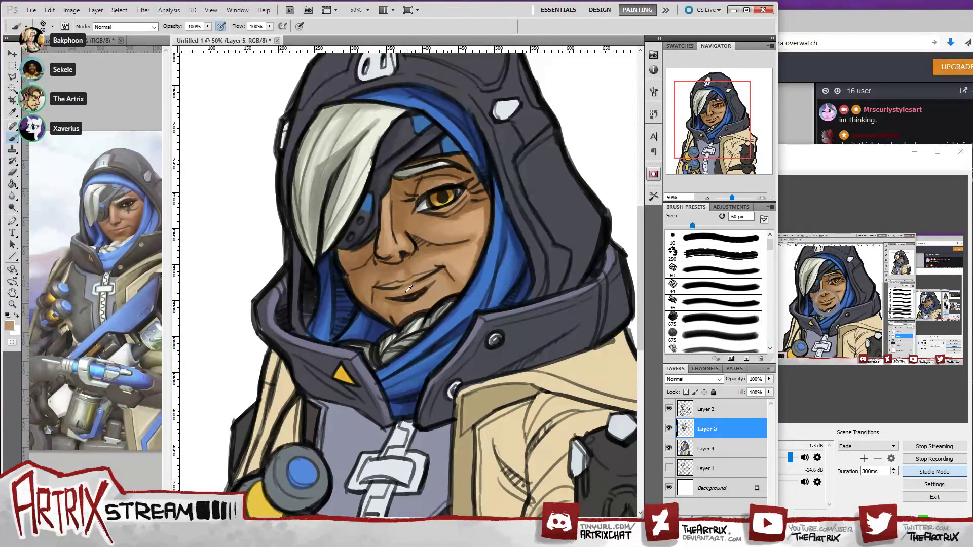
left_click(10, 326)
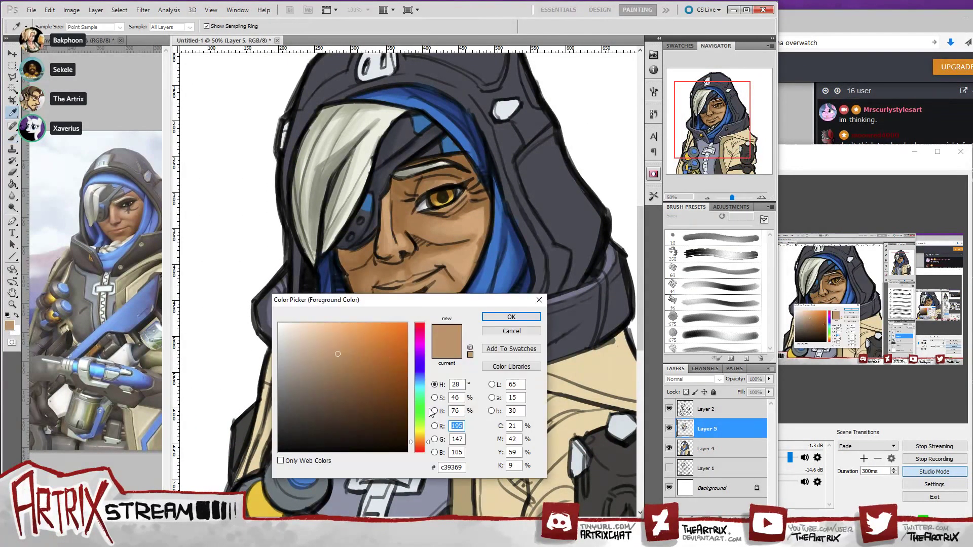
left_click(421, 449)
left_click(345, 353)
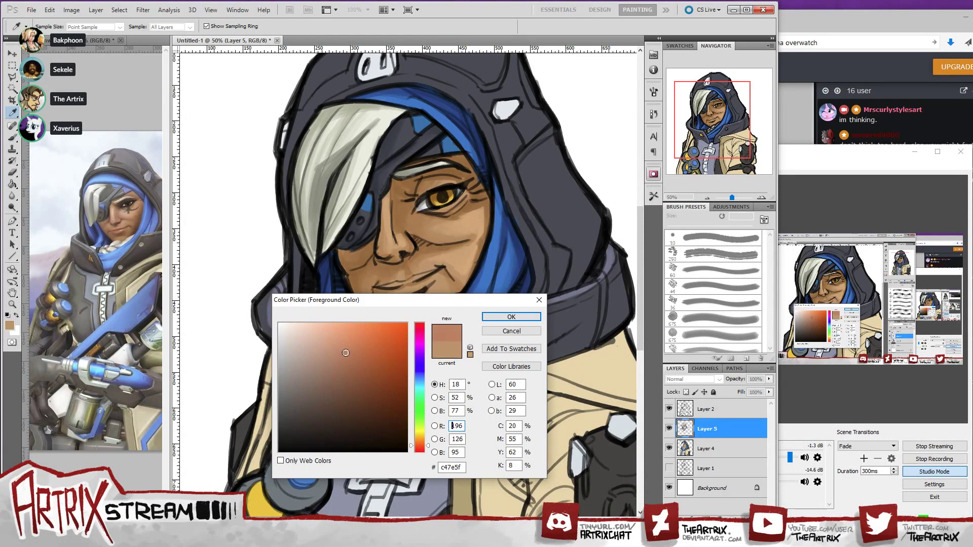
left_click_drag(352, 355, 365, 360)
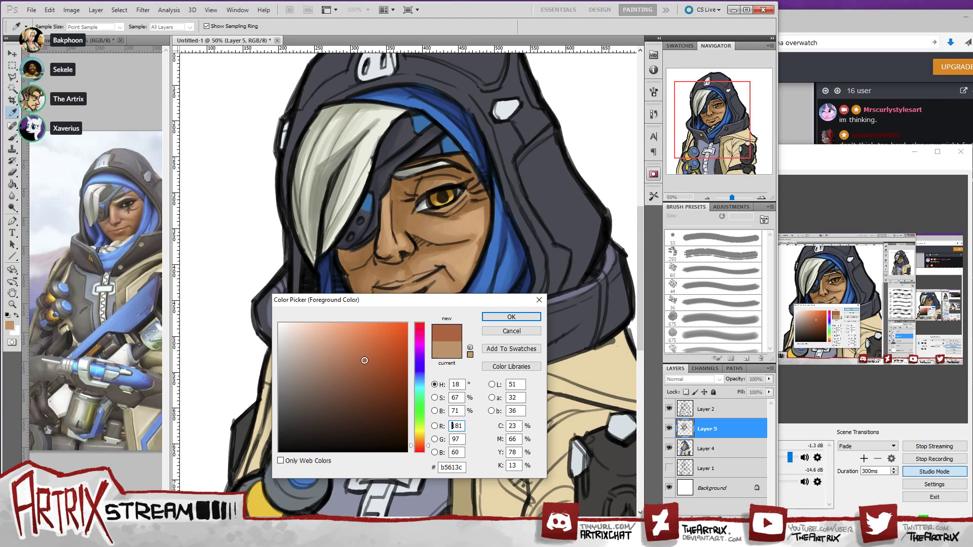
left_click_drag(365, 360, 369, 362)
left_click_drag(424, 445, 422, 449)
left_click(512, 318)
key("b")
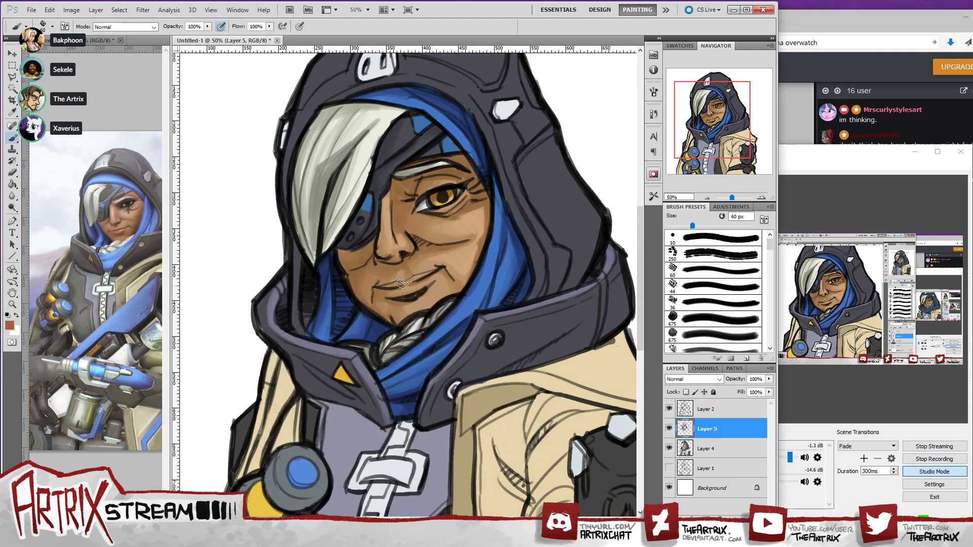
mouse_move(400, 283)
left_mouse_down()
mouse_move(412, 280)
mouse_move(388, 287)
mouse_move(395, 294)
mouse_move(435, 276)
mouse_move(424, 274)
left_mouse_up()
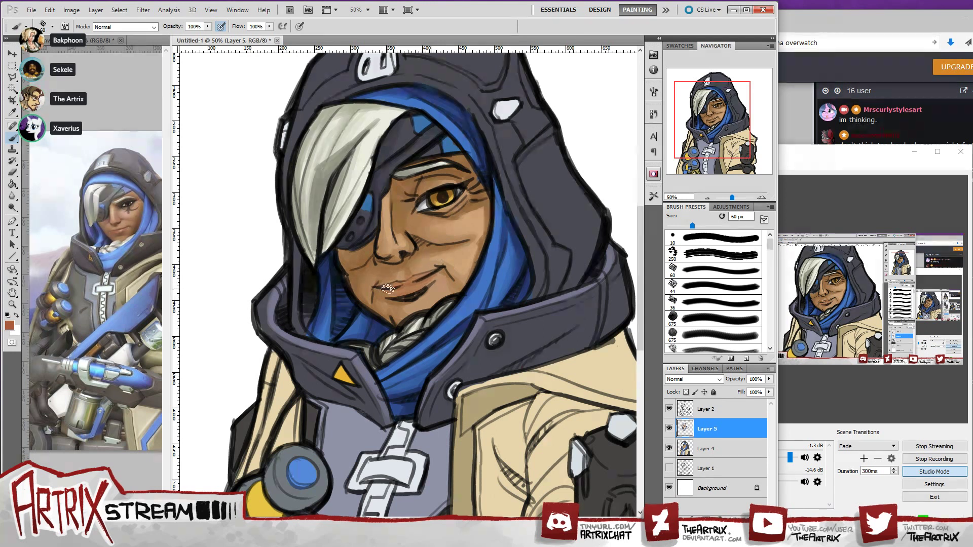
mouse_move(420, 268)
left_mouse_down()
mouse_move(391, 287)
mouse_move(431, 283)
mouse_move(386, 291)
left_mouse_up()
- Darken the foreground colour to 984927 and deepen the shading along the lips
left_click(10, 324)
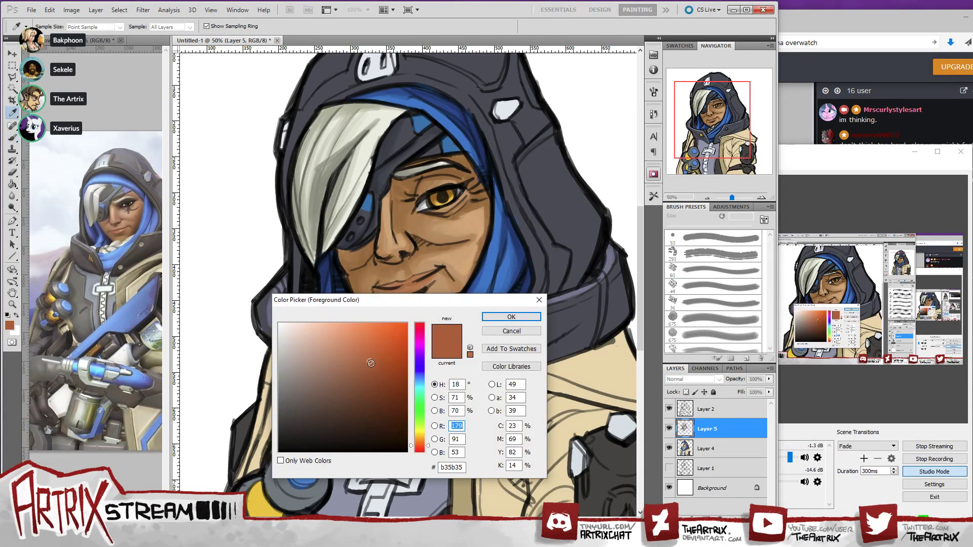
left_click_drag(370, 363, 373, 376)
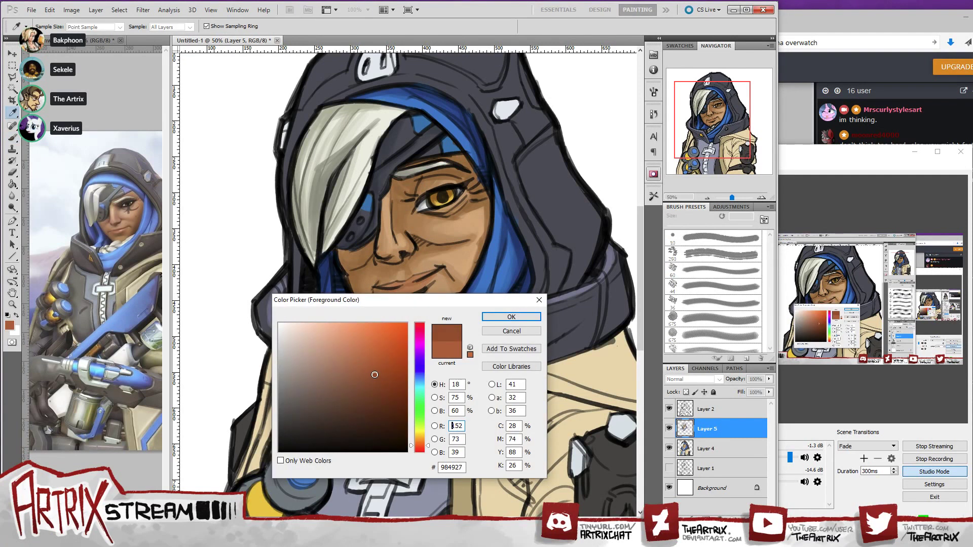
left_click(512, 317)
key("b")
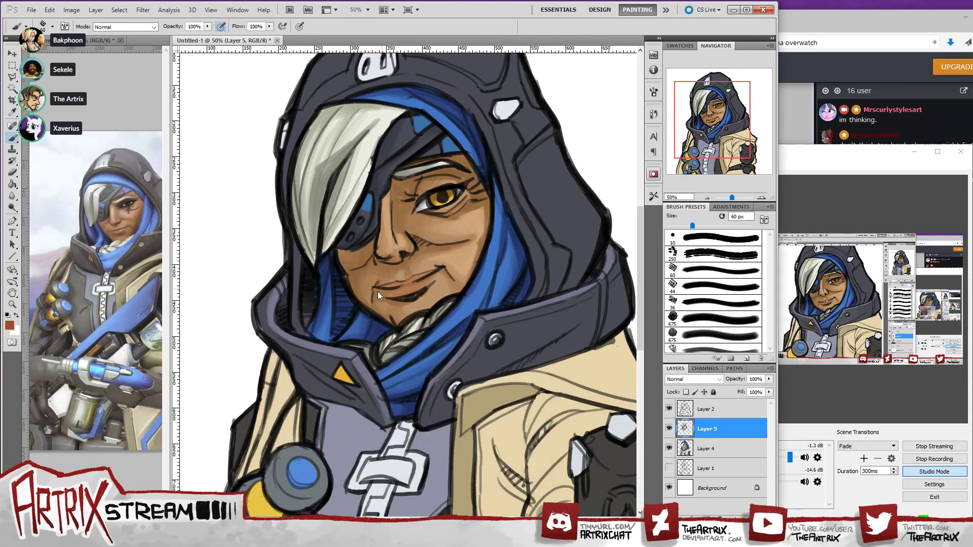
left_click_drag(390, 285, 440, 272)
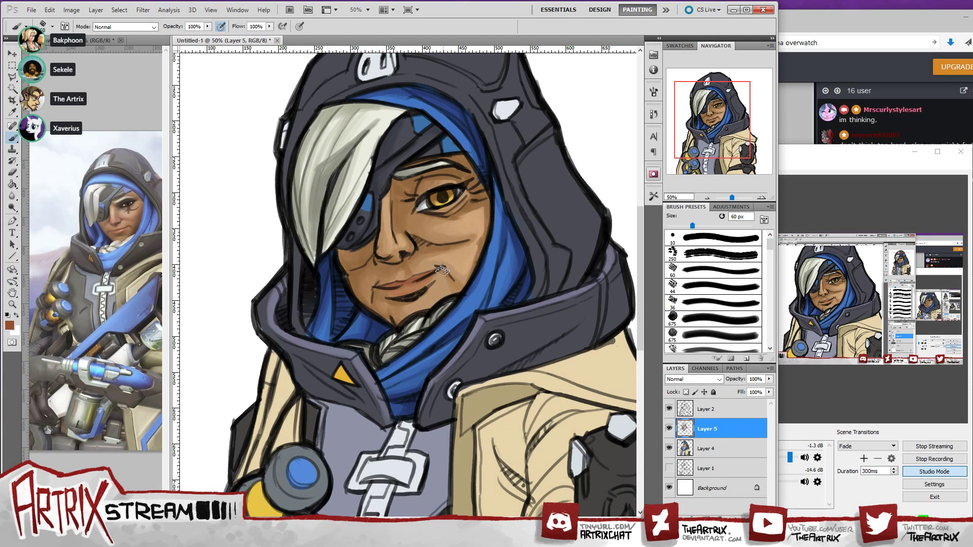
- Lighten the sampled lip colour, reduce the brush to 35 px and paint a small highlight on the lips
left_click(414, 288, "alt")
left_click(10, 326)
left_click_drag(351, 358, 326, 332)
left_click(511, 317)
key("b")
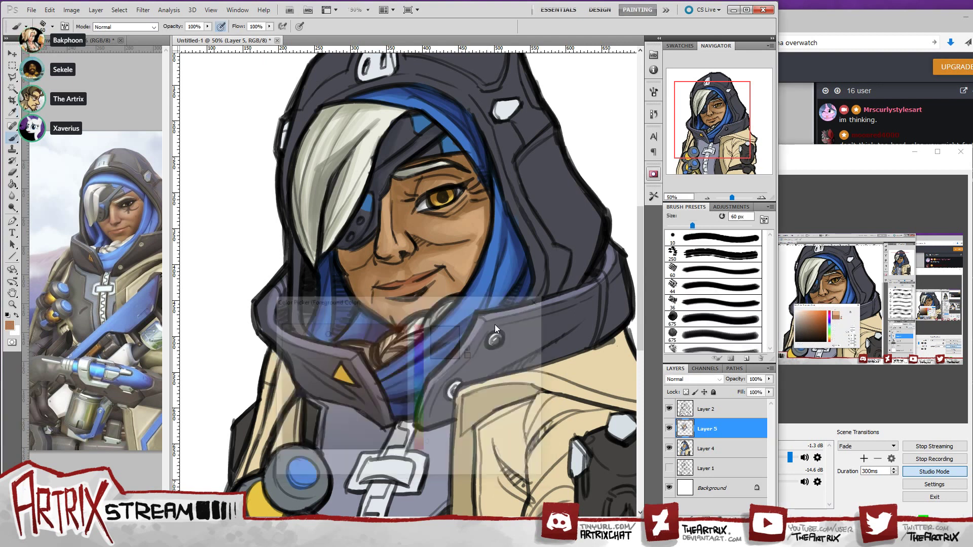
key("bracketleft")
key("bracketleft")
key("bracketleft")
key("bracketleft")
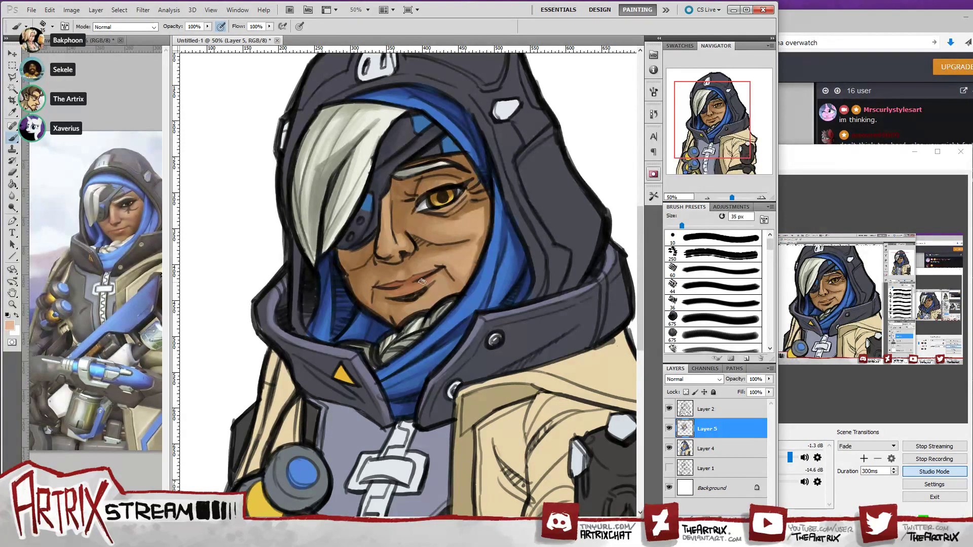
mouse_move(422, 281)
left_mouse_down()
mouse_move(415, 286)
mouse_move(431, 274)
left_mouse_up()
left_click(438, 277, "alt")
left_click(392, 289, "alt")
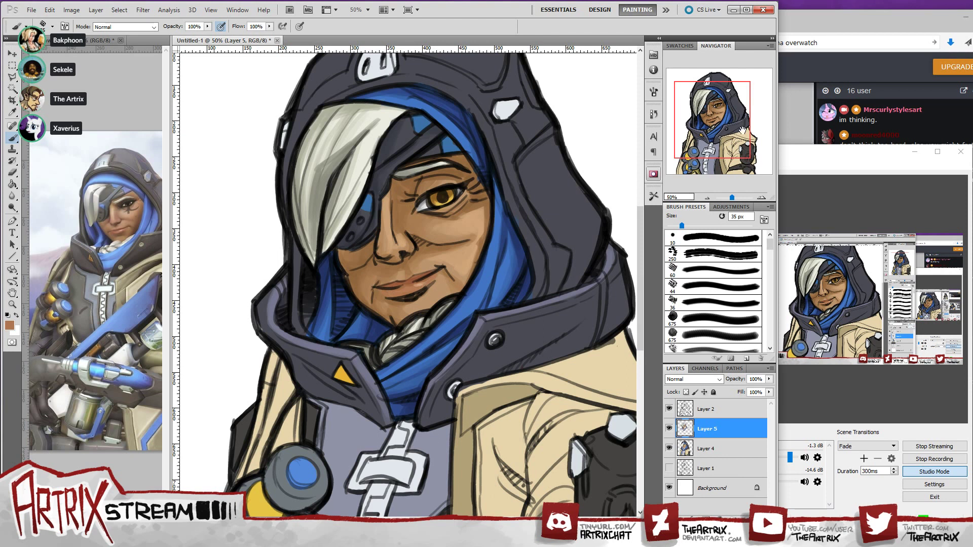
- Sample the hood's dark grey and lighten the foreground colour to 565963 for brushing the hood
left_click_drag(737, 137, 724, 112)
left_click(493, 221, "alt")
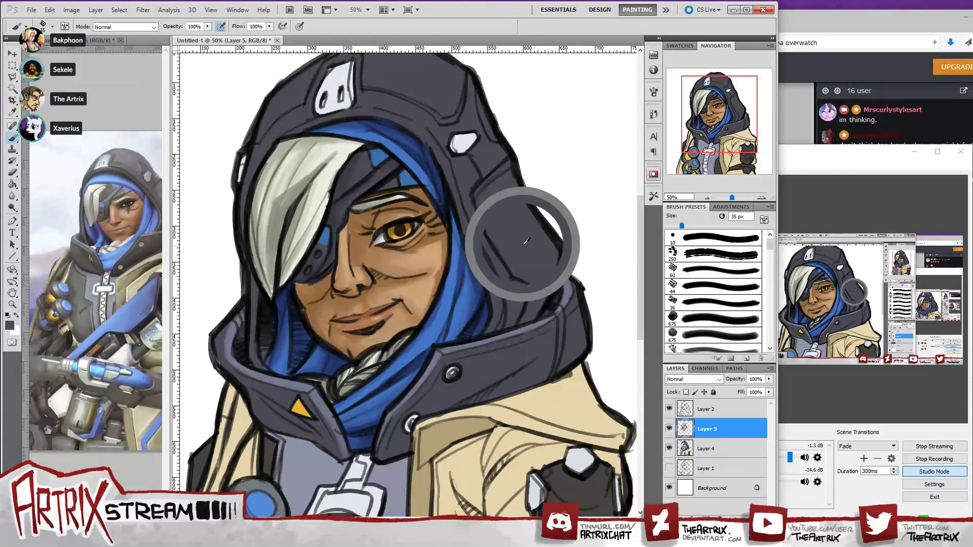
key("i")
left_click(495, 300)
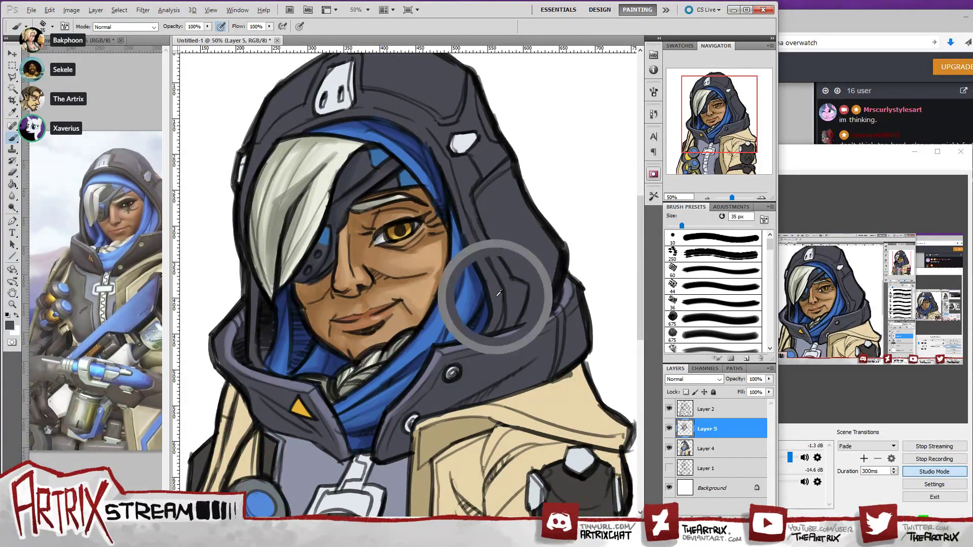
left_click(9, 325)
mouse_move(295, 410)
left_mouse_down()
mouse_move(293, 426)
mouse_move(295, 403)
left_mouse_up()
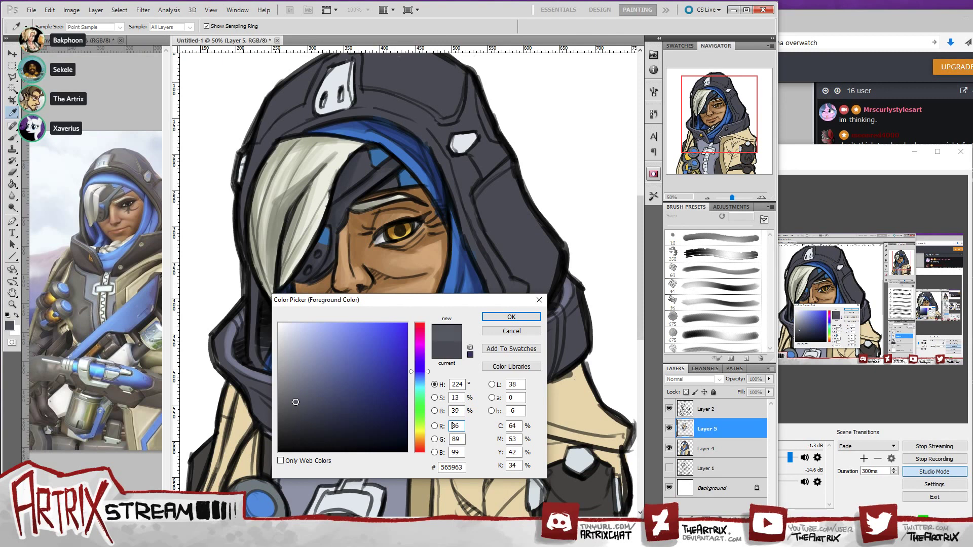
left_click(511, 316)
key("b")
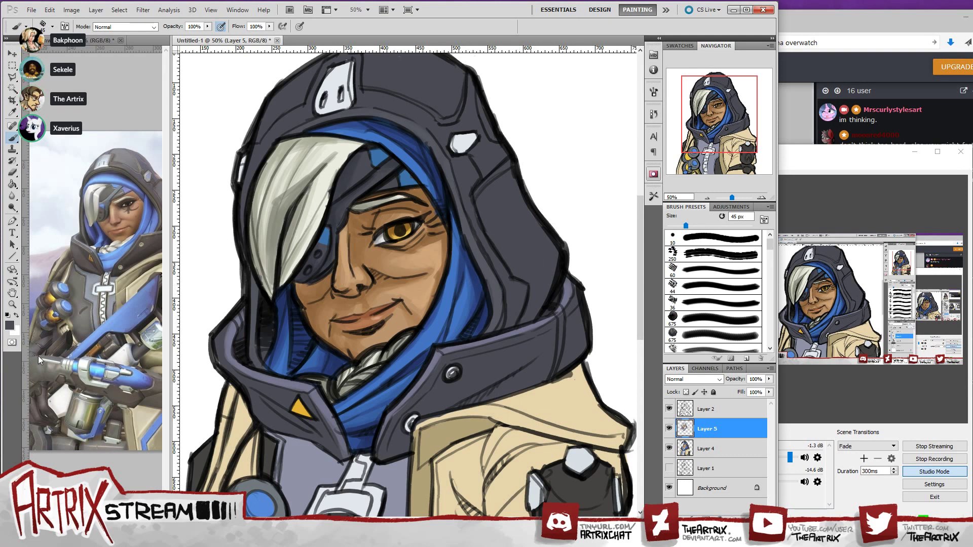
- Set the foreground colour to 555962 and paint lighter grey on the hood's side panel and crown with a 70 px brush
key("alt")
left_click(10, 325)
left_click(296, 403)
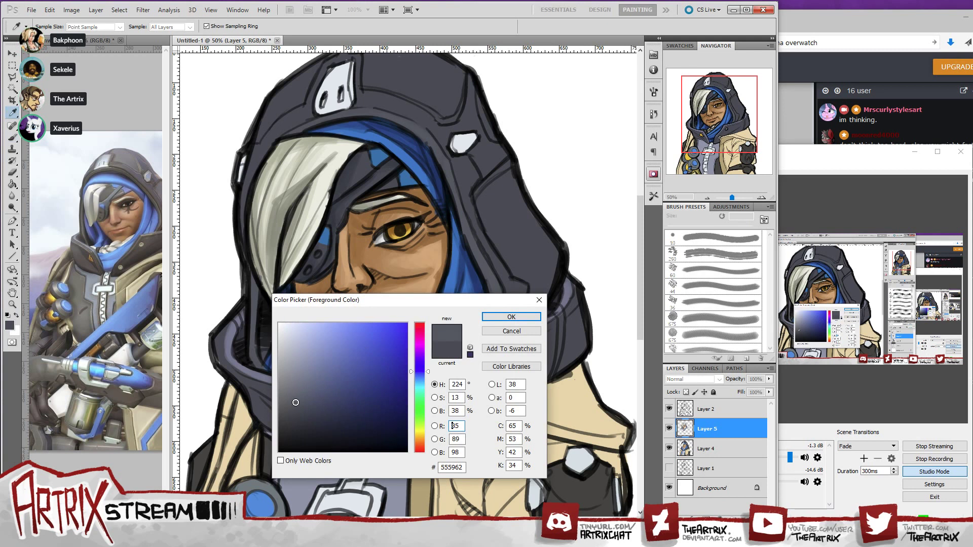
left_click(505, 317)
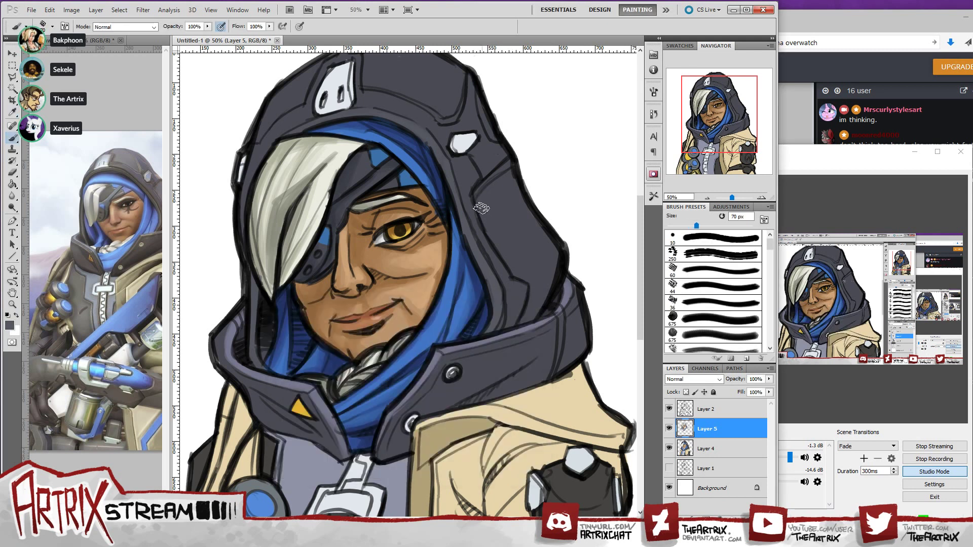
mouse_move(488, 195)
left_mouse_down()
mouse_move(512, 173)
mouse_move(504, 198)
mouse_move(484, 210)
mouse_move(510, 247)
mouse_move(495, 232)
mouse_move(515, 205)
mouse_move(508, 180)
mouse_move(508, 232)
mouse_move(518, 221)
mouse_move(513, 198)
mouse_move(549, 238)
mouse_move(535, 220)
mouse_move(492, 205)
left_mouse_up()
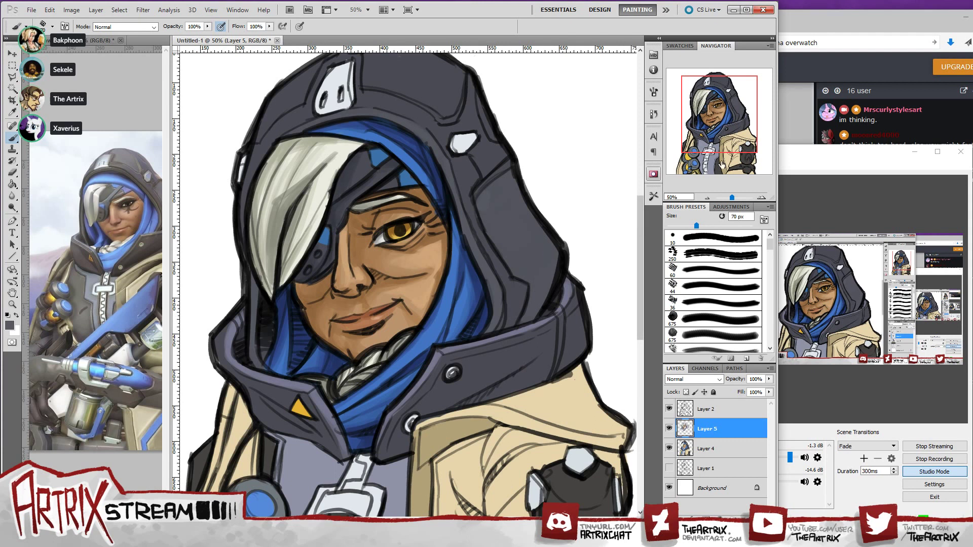
left_click_drag(729, 101, 726, 93)
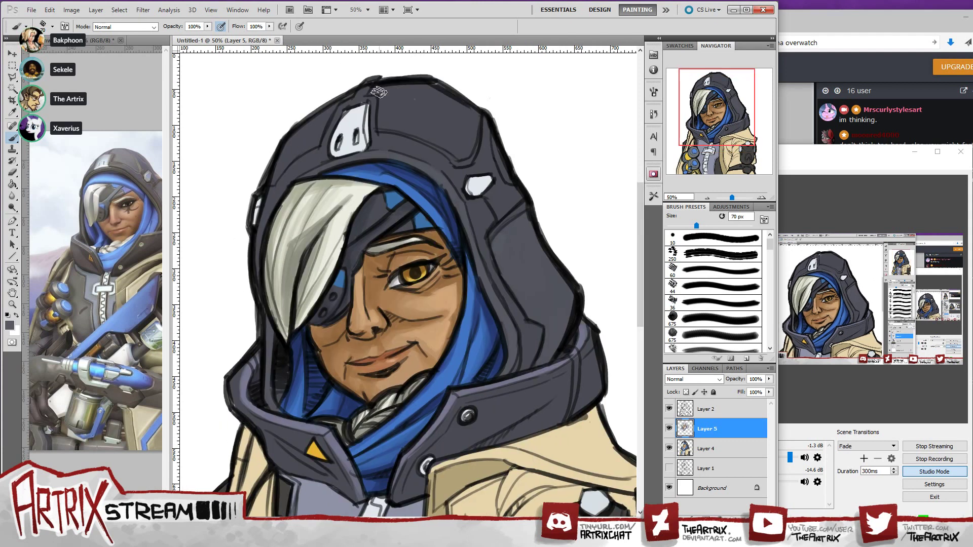
mouse_move(378, 88)
left_mouse_down()
mouse_move(389, 126)
mouse_move(409, 124)
left_mouse_up()
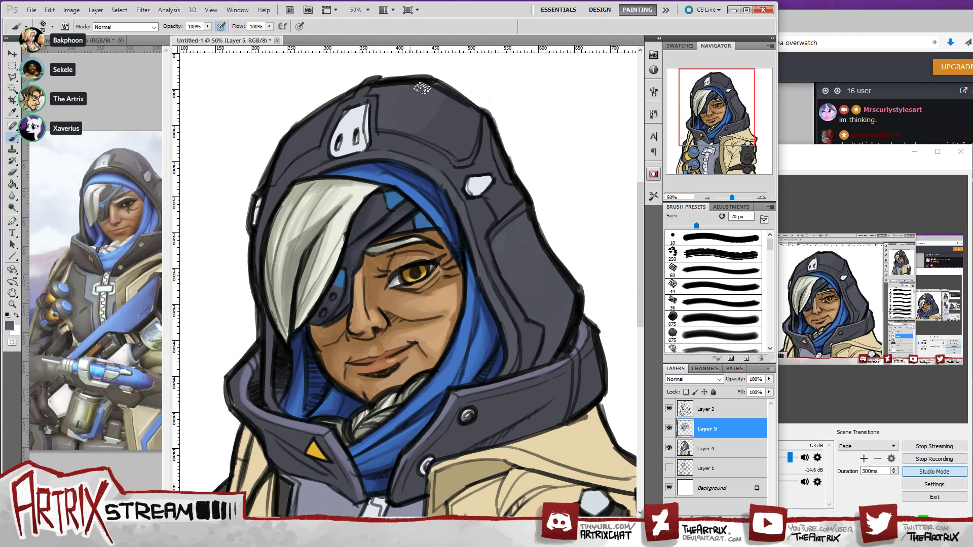